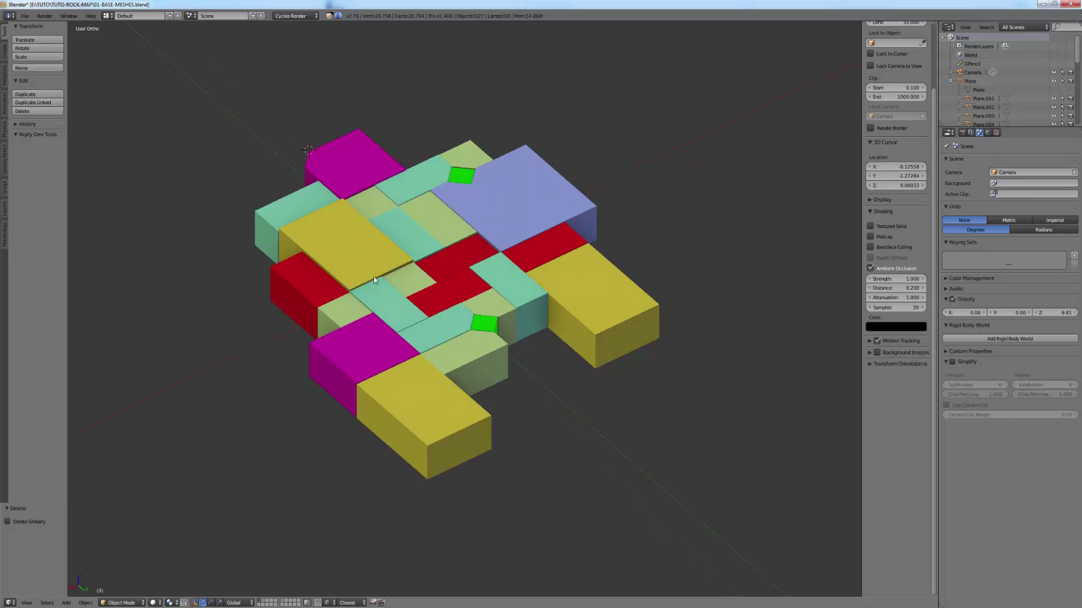
# Step: Select the yellow block at the front-left corner of the rock layout and switch it to Sculpt Mode
pyautogui.moveTo(393, 327); pyautogui.dragTo(388, 356, button='middle')
pyautogui.rightClick(327, 364)
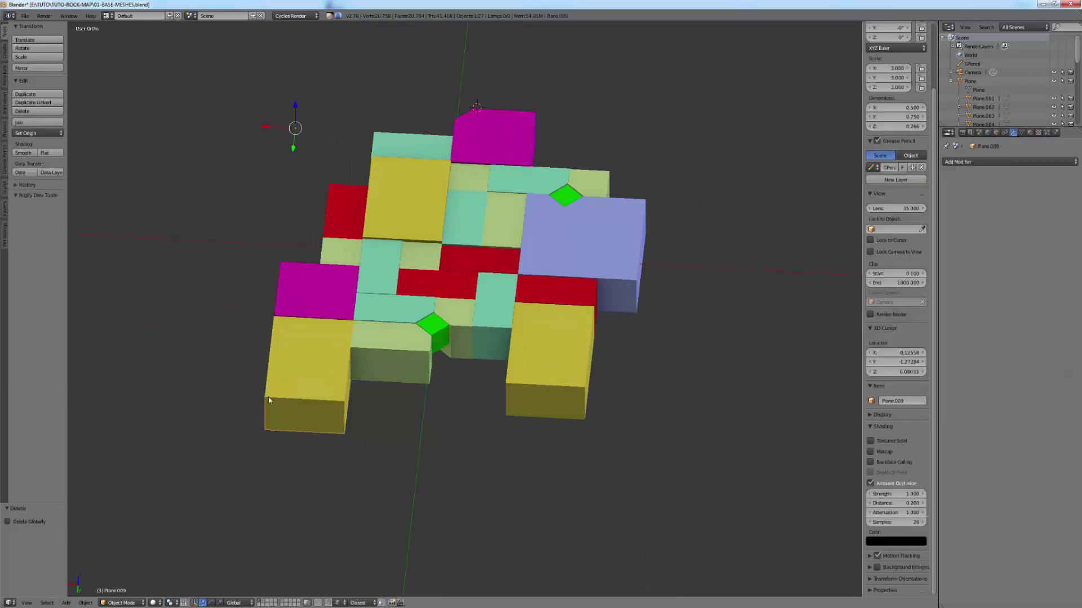
pyautogui.click(121, 603)
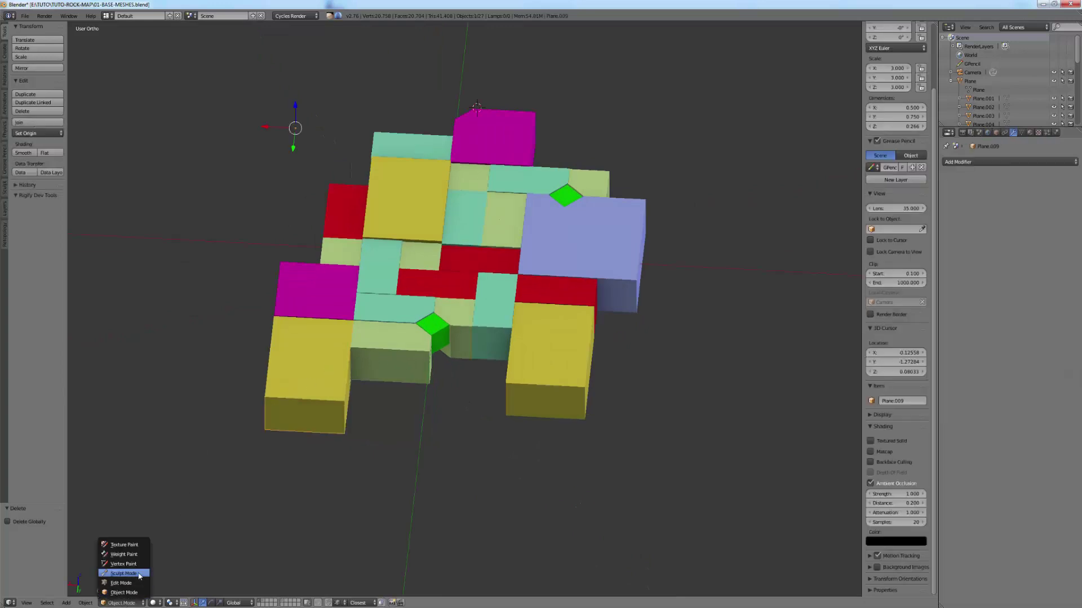
pyautogui.click(139, 574)
pyautogui.moveTo(181, 302)
pyautogui.keyDown('shift'); pyautogui.mouseDown(button='middle')
pyautogui.moveTo(201, 256)
pyautogui.moveTo(127, 275)
pyautogui.mouseUp(button='middle'); pyautogui.keyUp('shift')
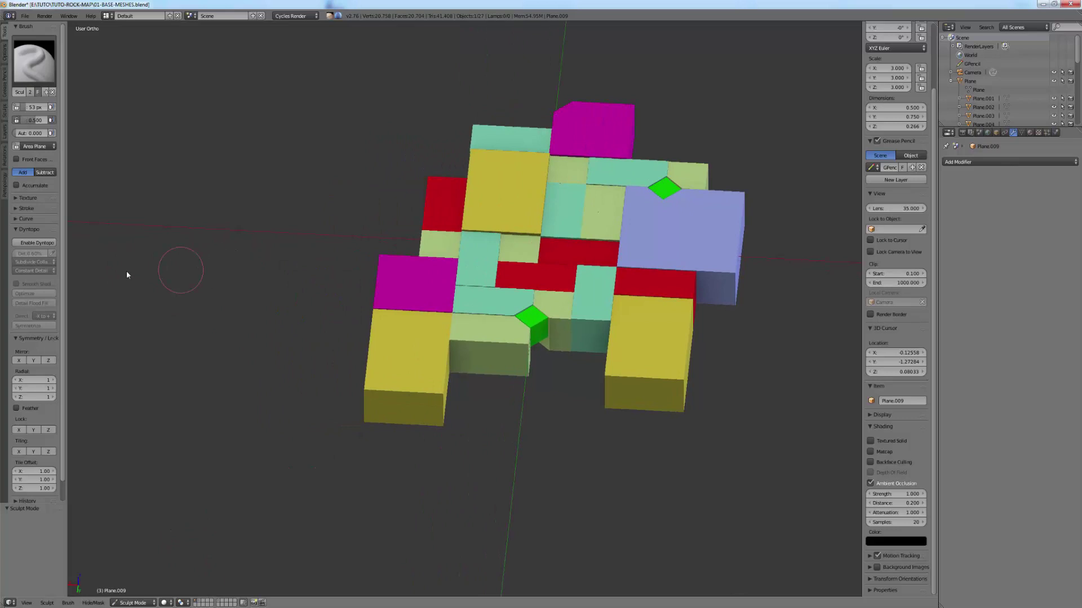
# Step: Enable Dyntopo on the block and set its detail type method to Constant Detail
pyautogui.click(46, 243)
pyautogui.moveTo(76, 241); pyautogui.dragTo(125, 242)
pyautogui.click(46, 272)
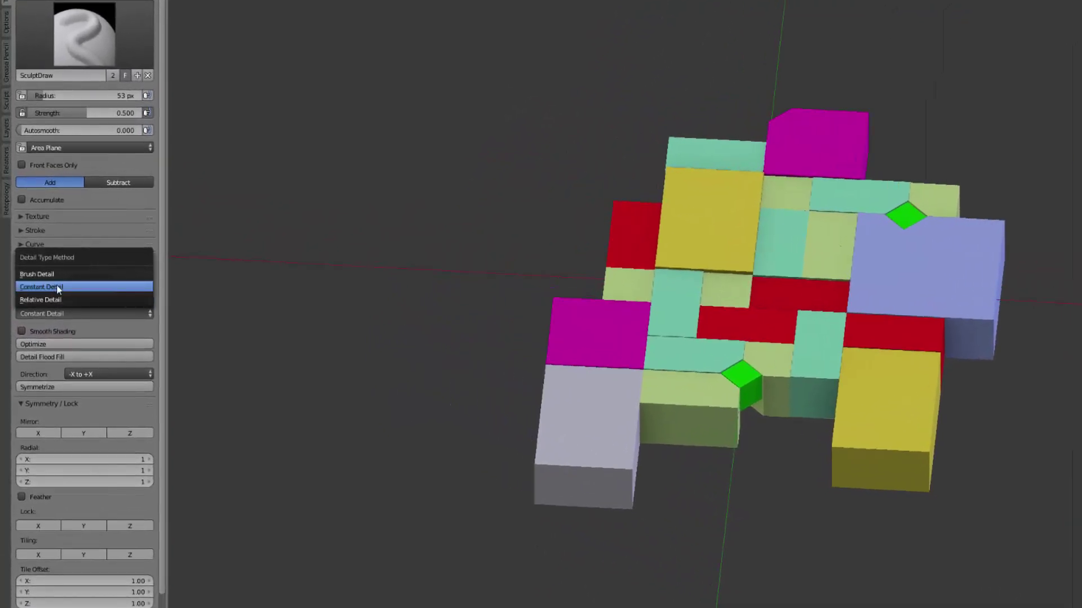
pyautogui.click(57, 287)
# Step: Sample the Dyntopo detail size from the selected block's surface
pyautogui.scroll(5, 397, 357)
pyautogui.moveTo(399, 341); pyautogui.dragTo(422, 345, button='middle')
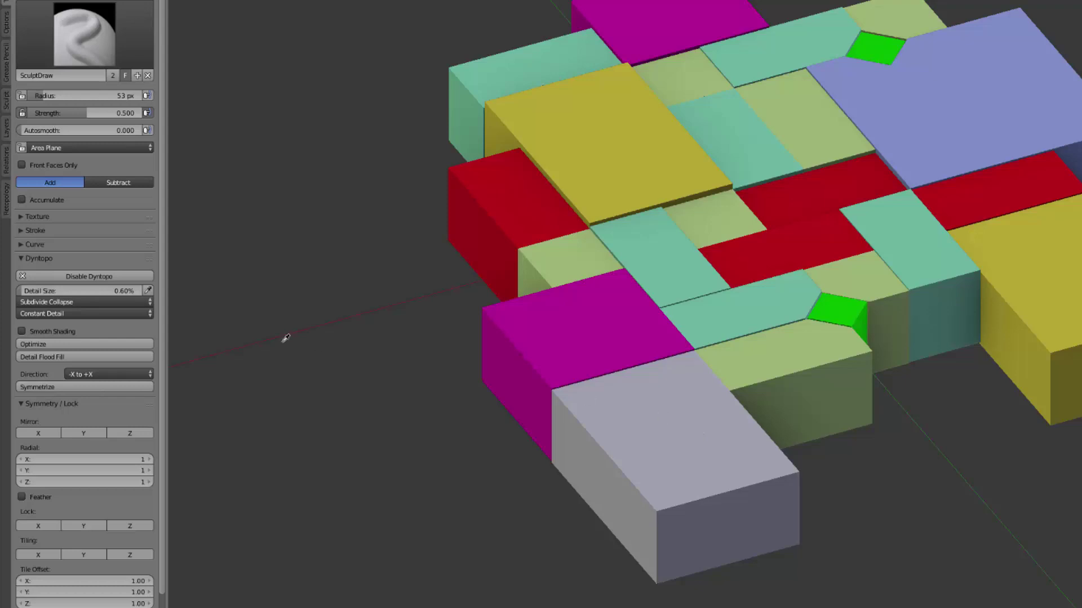
pyautogui.click(147, 290)
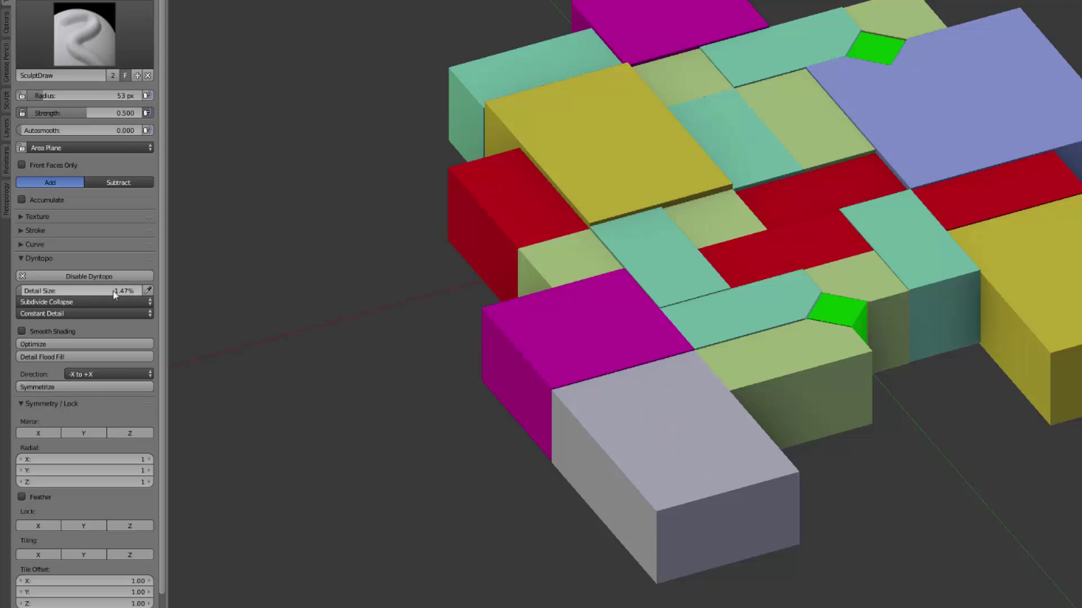
pyautogui.moveTo(716, 434)
pyautogui.mouseDown(button='middle')
pyautogui.moveTo(714, 424)
pyautogui.moveTo(414, 431)
pyautogui.moveTo(584, 442)
pyautogui.moveTo(710, 434)
pyautogui.mouseUp(button='middle')
pyautogui.press('z')
pyautogui.press('z')
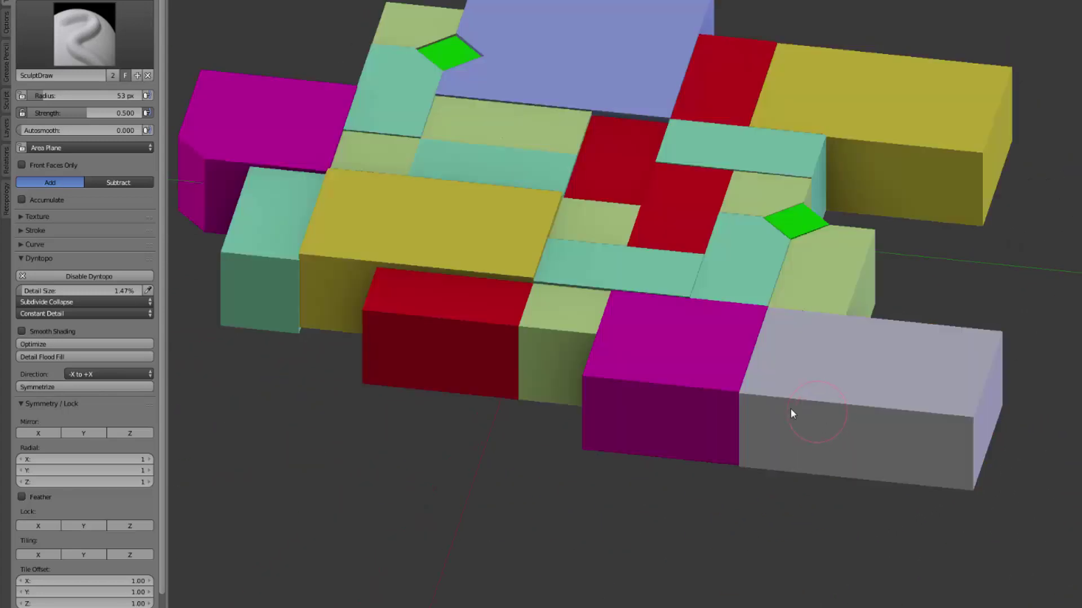
# Step: Set the Dyntopo detail size to 0.52% and choose the Scrape/Peaks brush
pyautogui.keyDown('shift'); pyautogui.moveTo(792, 414); pyautogui.dragTo(609, 430, button='middle'); pyautogui.keyUp('shift')
pyautogui.scroll(2, 425, 357)
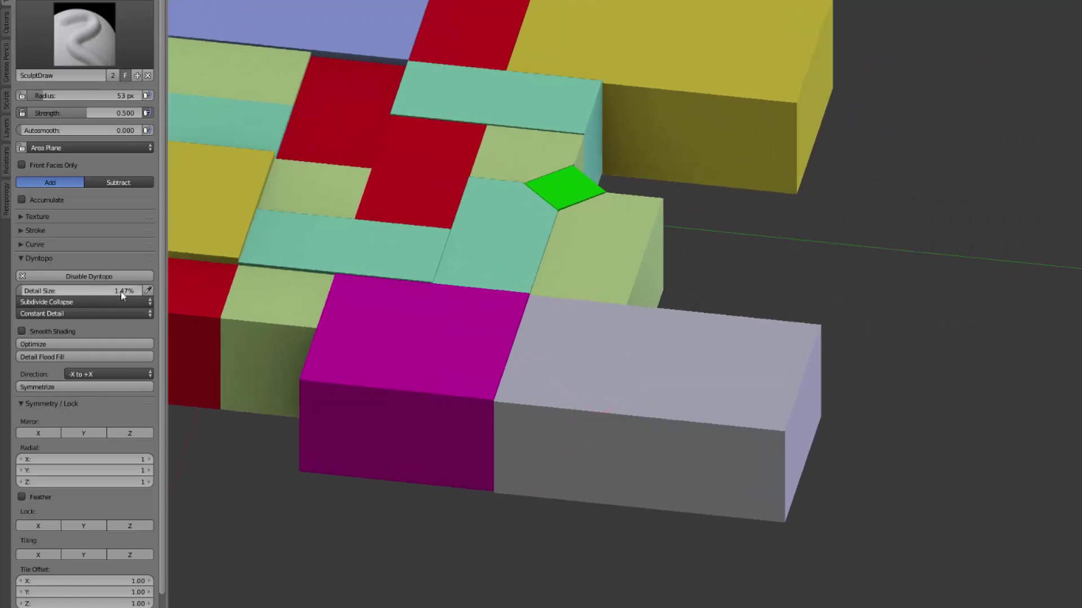
pyautogui.moveTo(127, 292); pyautogui.dragTo(118, 298)
pyautogui.click(108, 36)
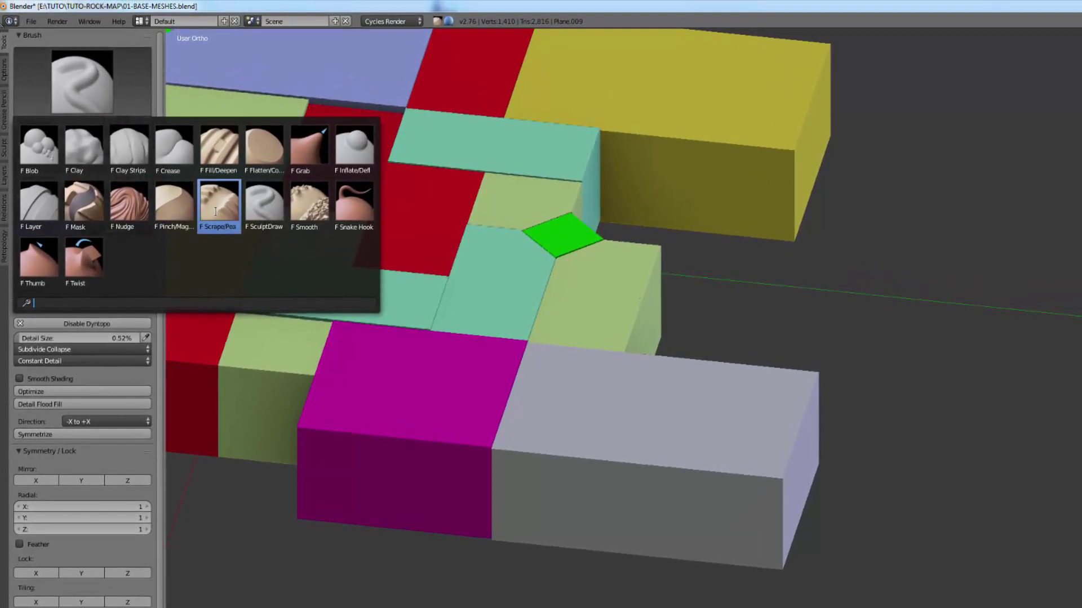
pyautogui.click(216, 212)
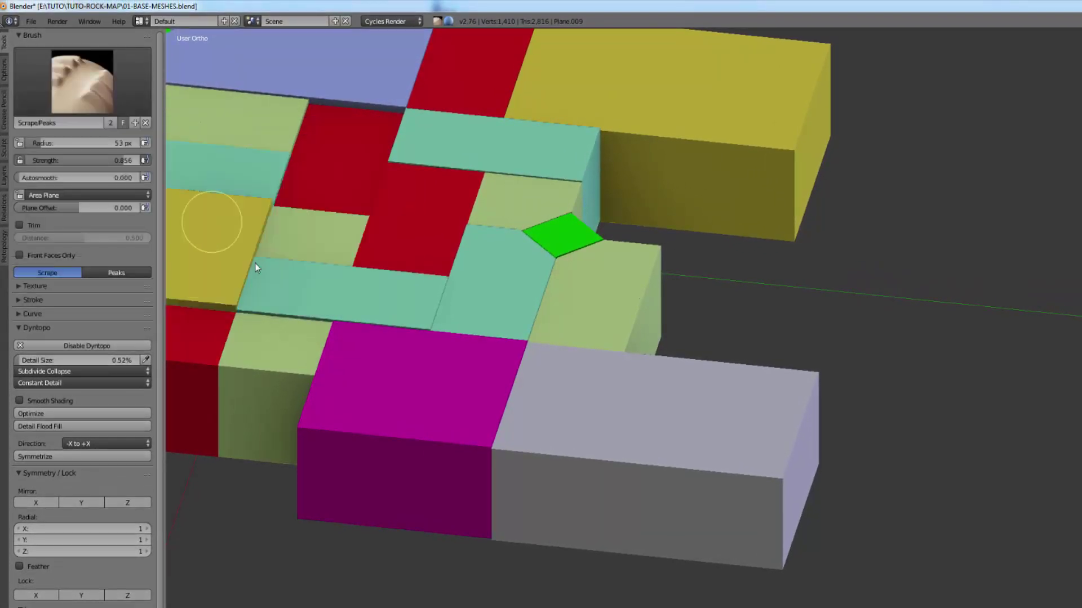
# Step: Set the brush radius to 40 px and scrape the block's outer top corner
pyautogui.scroll(3, 676, 473)
pyautogui.press('f')
pyautogui.click(660, 479)
pyautogui.moveTo(660, 481)
pyautogui.mouseDown(button='middle')
pyautogui.moveTo(600, 473)
pyautogui.moveTo(618, 486)
pyautogui.moveTo(614, 495)
pyautogui.mouseUp(button='middle')
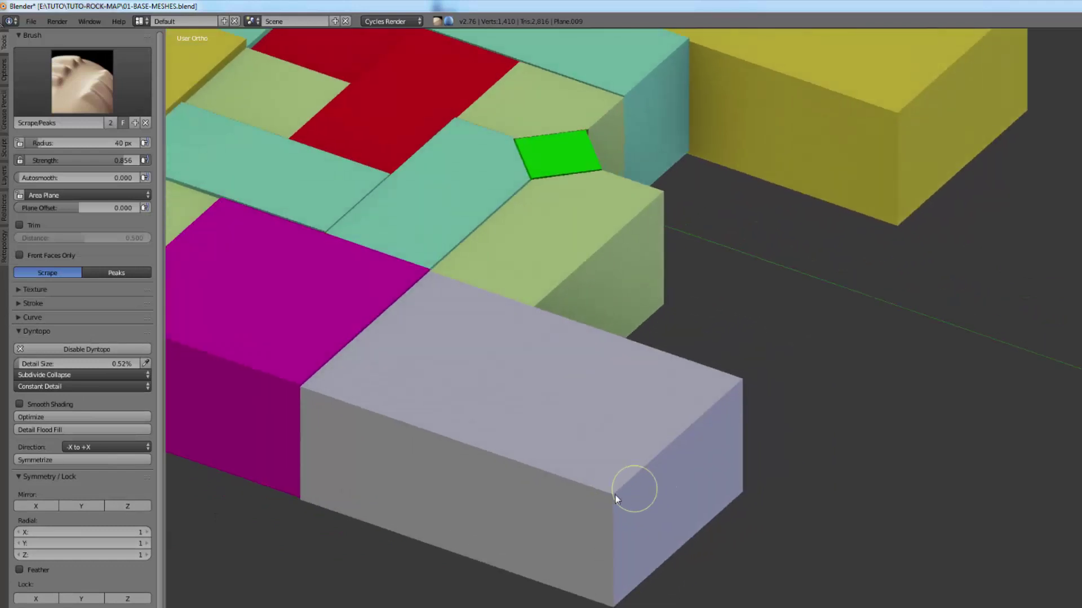
pyautogui.moveTo(613, 495); pyautogui.dragTo(623, 491)
# Step: Reduce the brush radius to 24 px and scrape more chips beside the worn top corner
pyautogui.moveTo(619, 496)
pyautogui.mouseDown(button='middle')
pyautogui.moveTo(707, 492)
pyautogui.moveTo(648, 492)
pyautogui.moveTo(606, 474)
pyautogui.moveTo(541, 481)
pyautogui.moveTo(546, 466)
pyautogui.mouseUp(button='middle')
pyautogui.press('f')
pyautogui.click(591, 488)
pyautogui.scroll(2, 590, 488)
pyautogui.moveTo(545, 468)
pyautogui.mouseDown()
pyautogui.moveTo(584, 448)
pyautogui.moveTo(539, 481)
pyautogui.mouseUp()
# Step: Set the Dyntopo detail size to 0.3% and scrape the block's worn top corner further
pyautogui.moveTo(538, 482)
pyautogui.mouseDown(button='middle')
pyautogui.moveTo(541, 504)
pyautogui.moveTo(614, 527)
pyautogui.moveTo(623, 519)
pyautogui.moveTo(597, 481)
pyautogui.mouseUp(button='middle')
pyautogui.moveTo(125, 366); pyautogui.dragTo(121, 366)
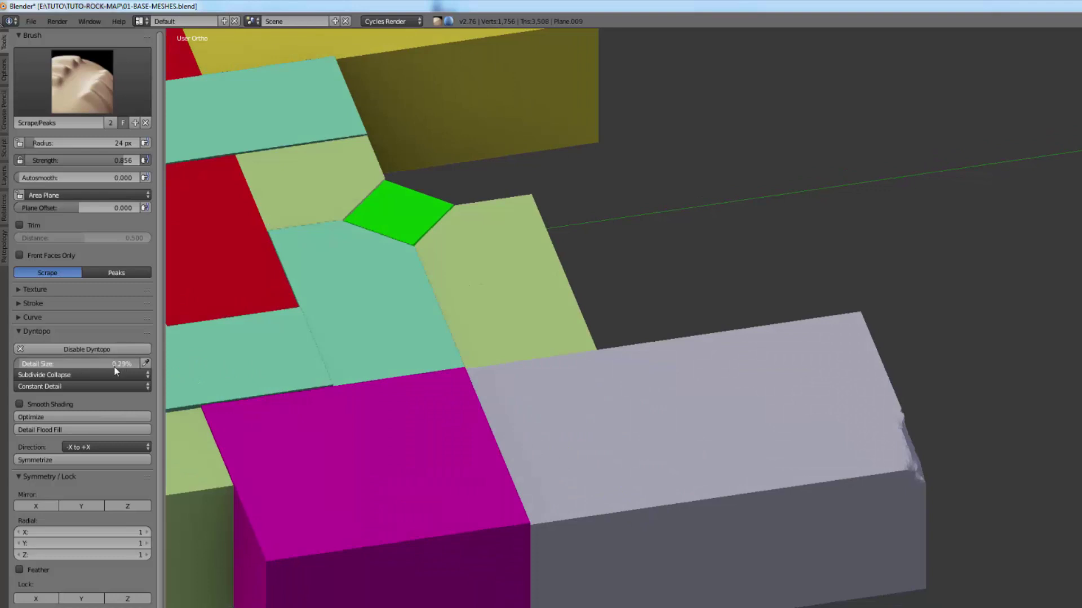
pyautogui.click(115, 365)
pyautogui.write('0.3')
pyautogui.press('Return')
pyautogui.moveTo(886, 468)
pyautogui.mouseDown()
pyautogui.moveTo(911, 471)
pyautogui.moveTo(867, 486)
pyautogui.mouseUp()
pyautogui.moveTo(868, 486)
pyautogui.mouseDown(button='middle')
pyautogui.moveTo(877, 502)
pyautogui.moveTo(760, 519)
pyautogui.moveTo(760, 500)
pyautogui.moveTo(787, 502)
pyautogui.mouseUp(button='middle')
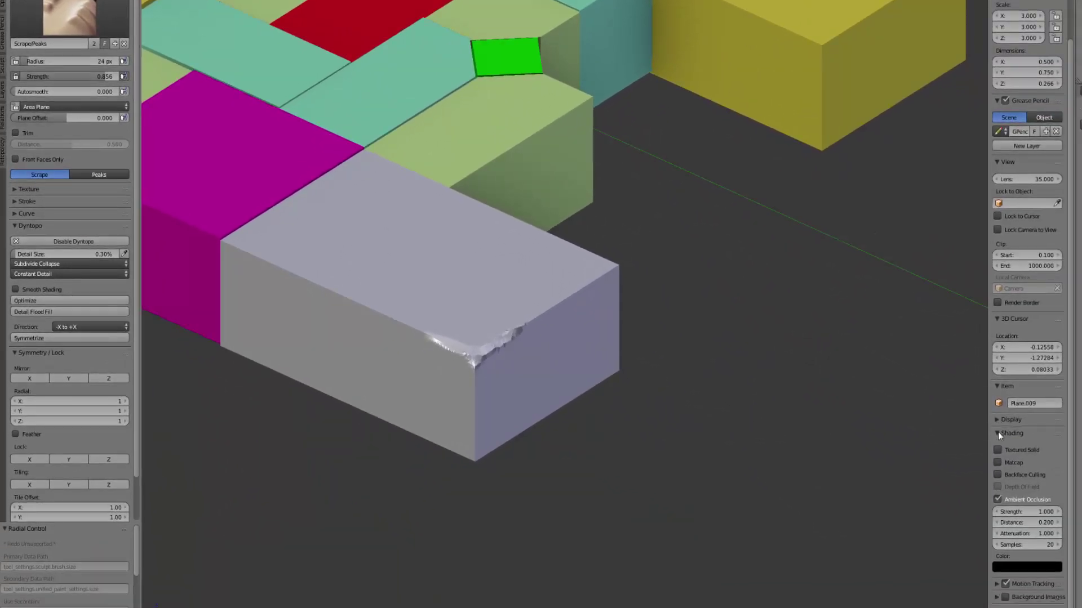
# Step: Enable Matcap shading in the viewport
pyautogui.click(998, 462)
pyautogui.moveTo(542, 383); pyautogui.dragTo(526, 403, button='middle')
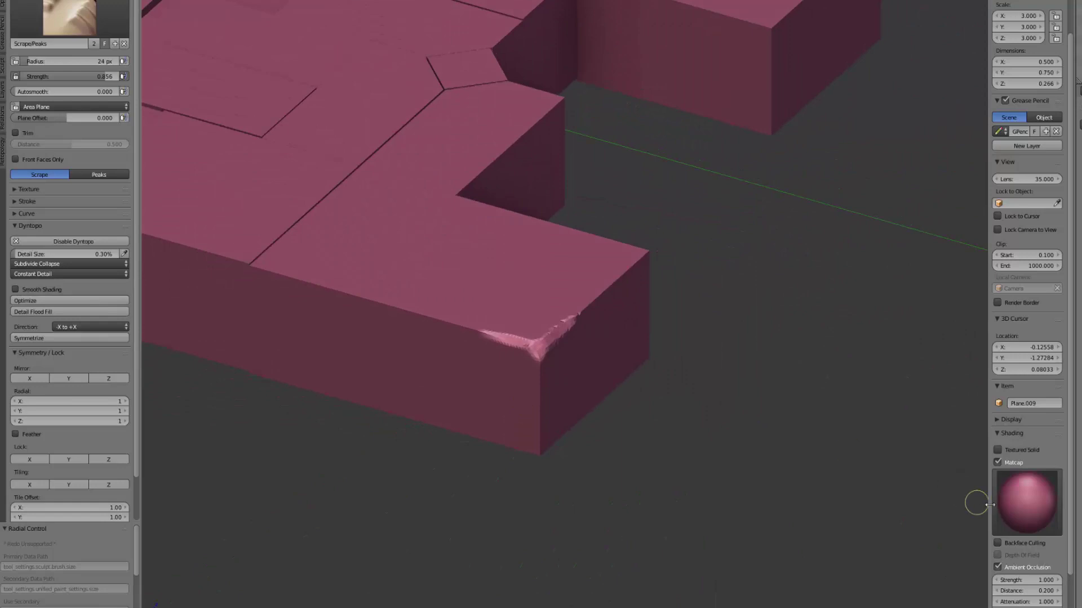
# Step: Try the beige and violet matcaps on the model, and return to the pink one
pyautogui.click(1025, 503)
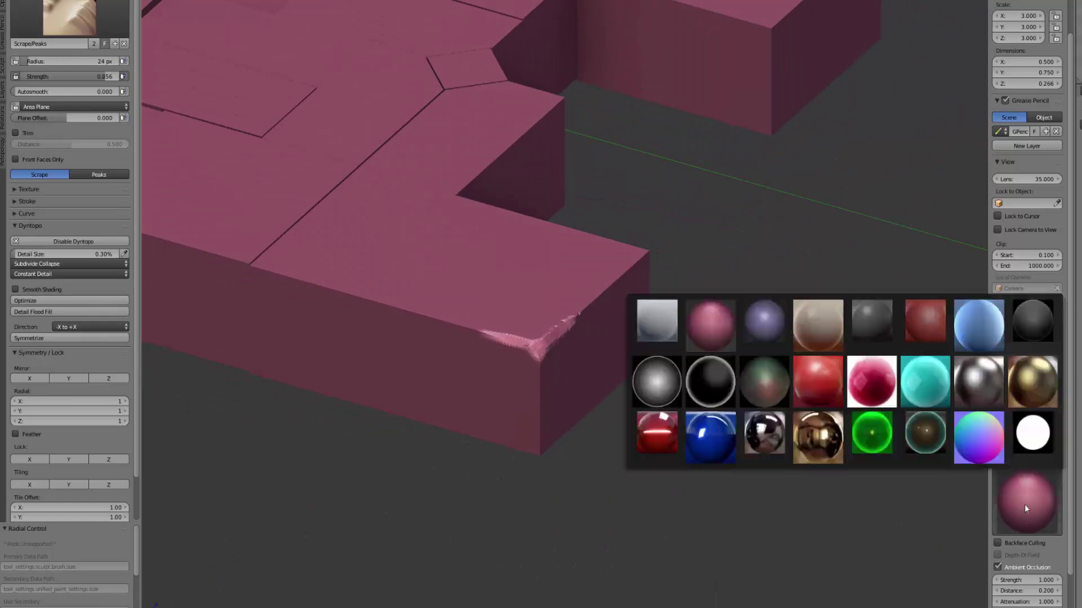
pyautogui.click(813, 339)
pyautogui.moveTo(697, 359); pyautogui.dragTo(558, 388, button='middle')
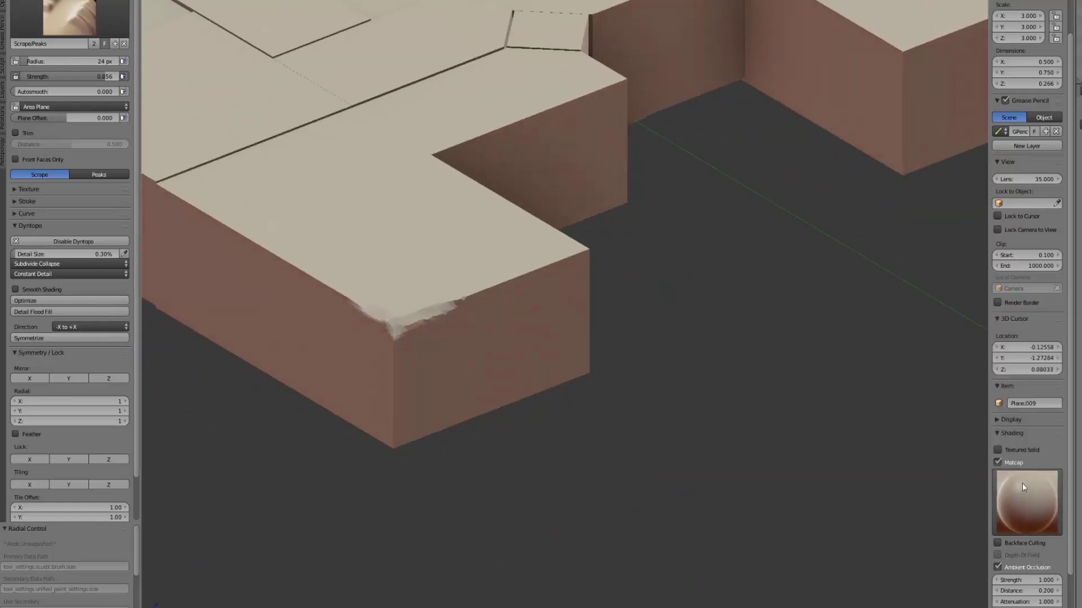
pyautogui.click(1026, 503)
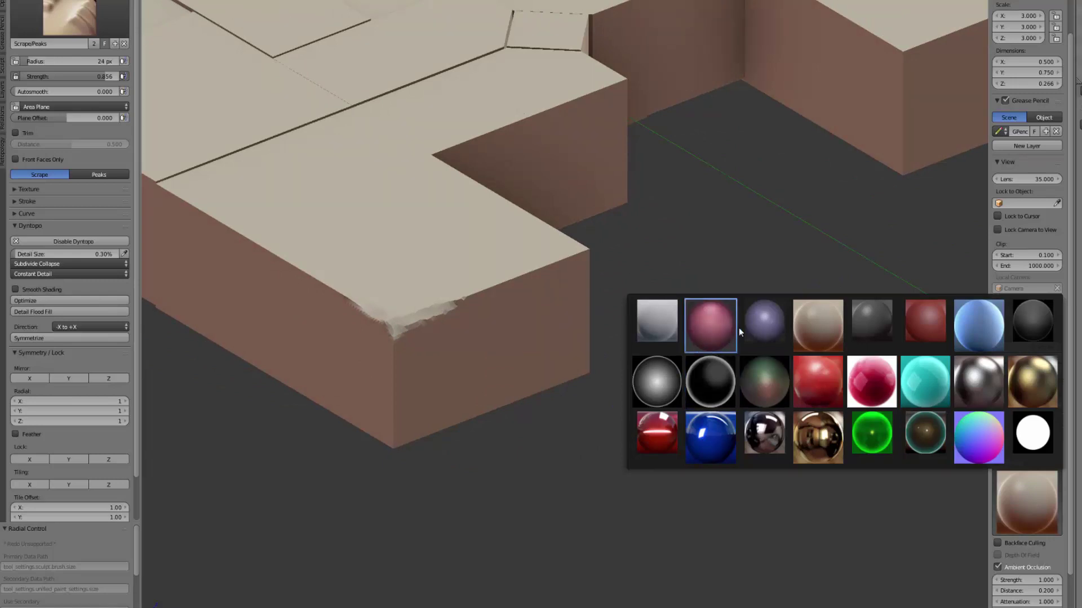
pyautogui.click(764, 324)
pyautogui.moveTo(558, 366); pyautogui.dragTo(579, 370, button='middle')
pyautogui.scroll(3, 567, 363)
pyautogui.scroll(-2, 566, 363)
pyautogui.click(1006, 484)
pyautogui.click(710, 326)
# Step: Scrape irregular chips along the block's short top edge, starting from the worn corner
pyautogui.moveTo(698, 333); pyautogui.dragTo(427, 378, button='middle')
pyautogui.scroll(2, 531, 326)
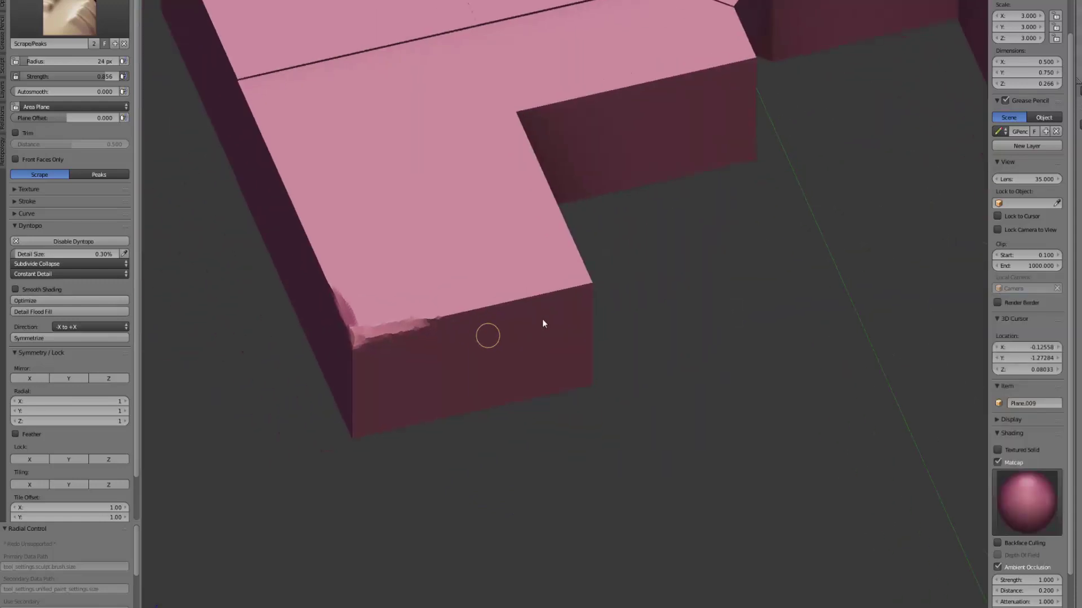
pyautogui.scroll(2, 507, 319)
pyautogui.moveTo(464, 307); pyautogui.dragTo(549, 280)
# Step: Enlarge the Scrape brush and continue chipping the short top edge up to the next corner
pyautogui.press(']')
pyautogui.press(']')
pyautogui.press(']')
pyautogui.moveTo(549, 280)
pyautogui.mouseDown(button='middle')
pyautogui.moveTo(499, 320)
pyautogui.moveTo(475, 369)
pyautogui.moveTo(449, 231)
pyautogui.mouseUp(button='middle')
pyautogui.press(']')
pyautogui.press(']')
pyautogui.press(']')
pyautogui.press(']')
pyautogui.press(']')
pyautogui.press(']')
pyautogui.press('[')
pyautogui.press('[')
pyautogui.press('[')
pyautogui.moveTo(580, 187); pyautogui.dragTo(530, 198)
# Step: Scrape the next top corner with a brush radius of 79 px and refine it with a 40 px radius
pyautogui.moveTo(558, 192)
pyautogui.mouseDown(button='middle')
pyautogui.moveTo(527, 203)
pyautogui.moveTo(379, 193)
pyautogui.mouseUp(button='middle')
pyautogui.press(']')
pyautogui.press(']')
pyautogui.press(']')
pyautogui.press(']')
pyautogui.press(']')
pyautogui.press(']')
pyautogui.press(']')
pyautogui.press(']')
pyautogui.moveTo(416, 198); pyautogui.dragTo(435, 177)
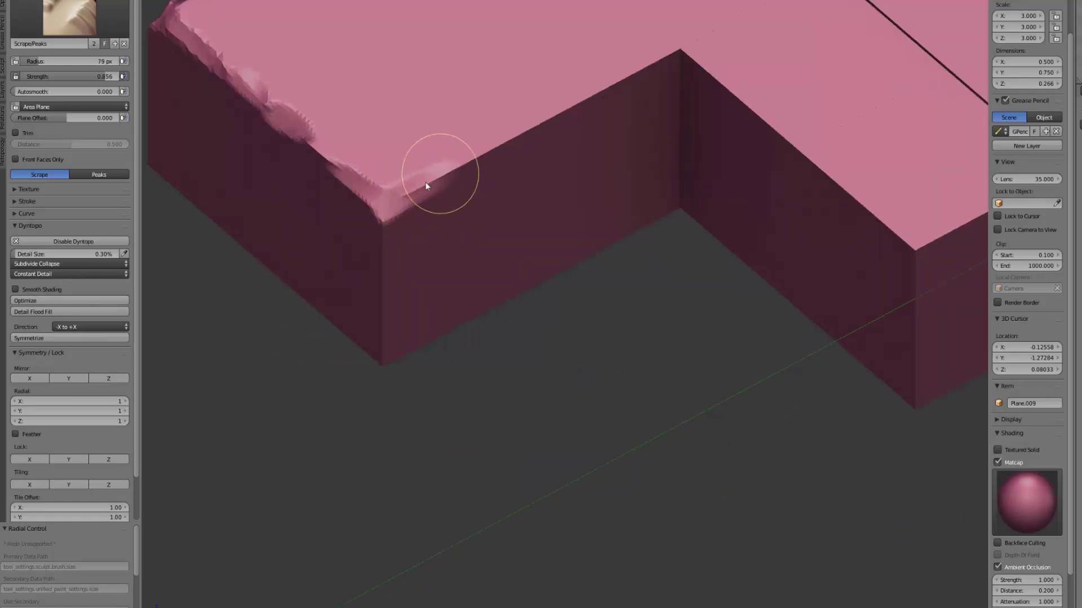
pyautogui.press('f')
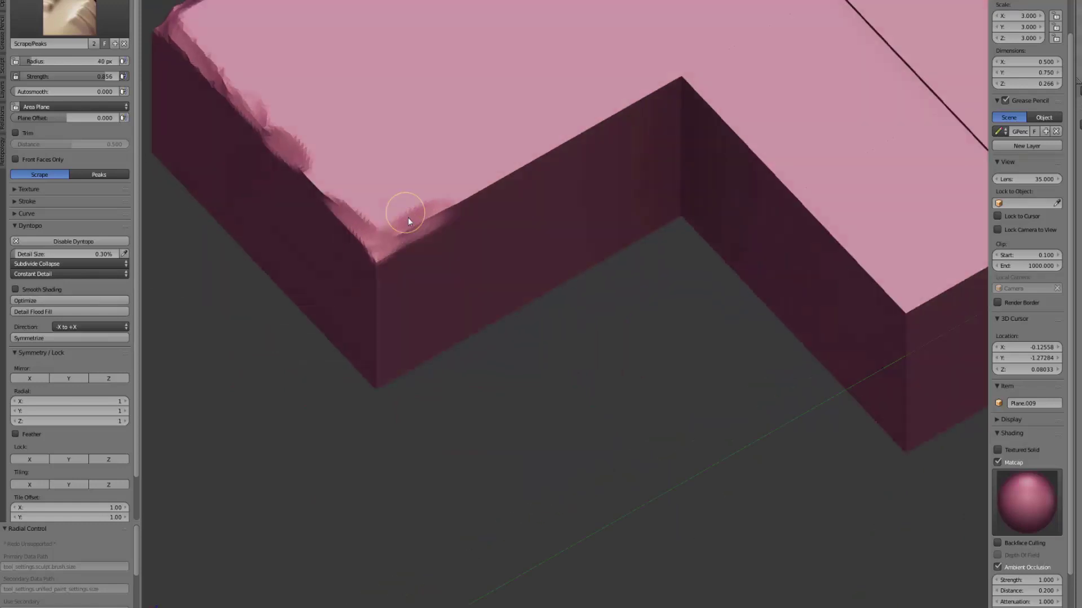
pyautogui.moveTo(408, 218)
pyautogui.mouseDown()
pyautogui.moveTo(379, 248)
pyautogui.moveTo(422, 221)
pyautogui.mouseUp()
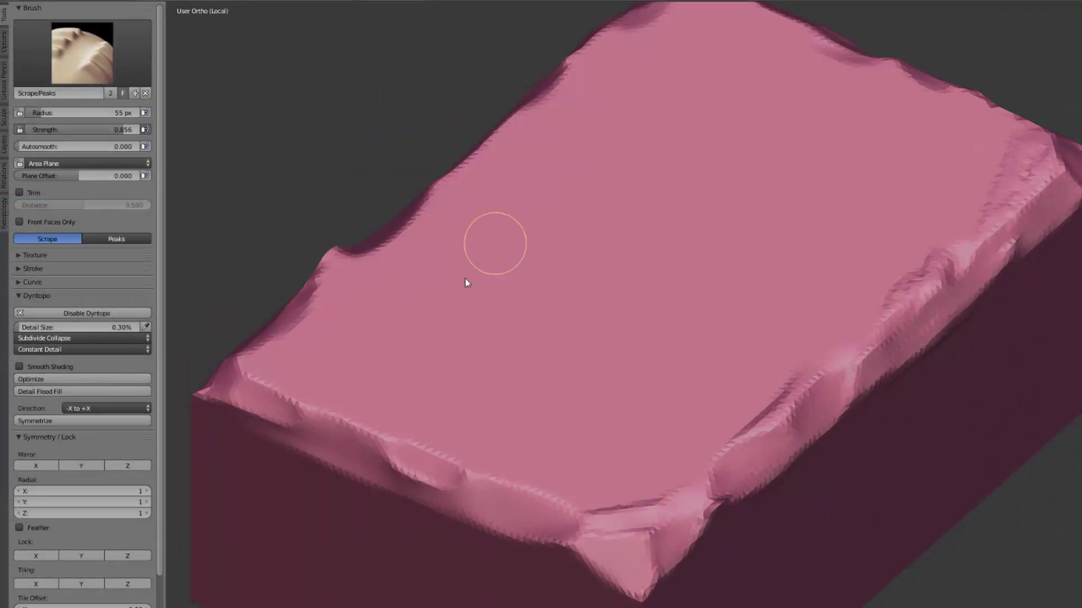
# Step: Switch to the Pinch/Magnify brush and reduce its radius to 29 px
pyautogui.click(93, 57)
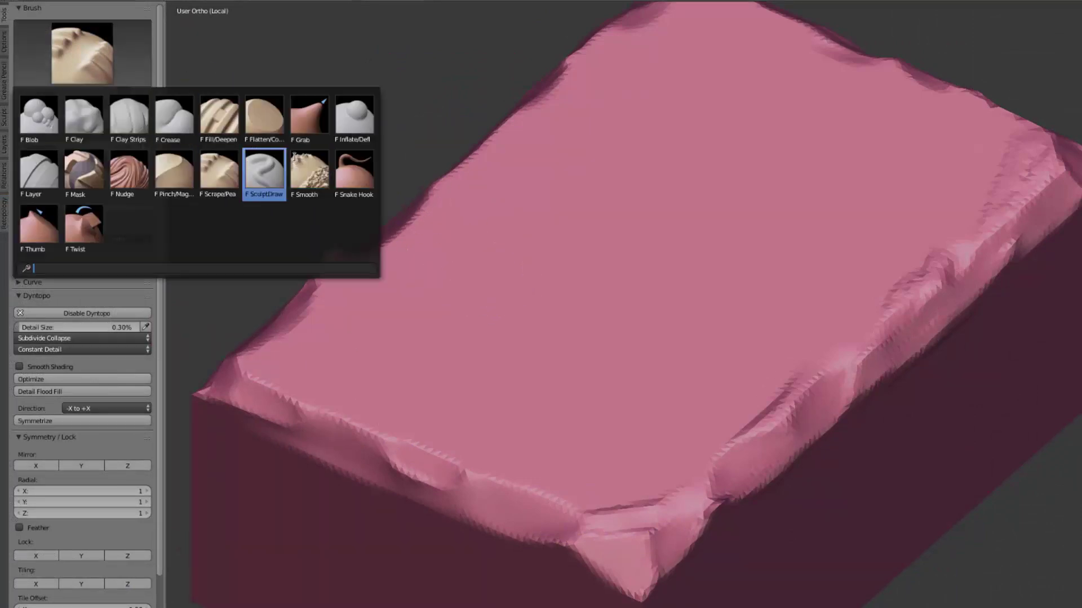
pyautogui.click(175, 171)
pyautogui.moveTo(628, 380); pyautogui.dragTo(652, 387)
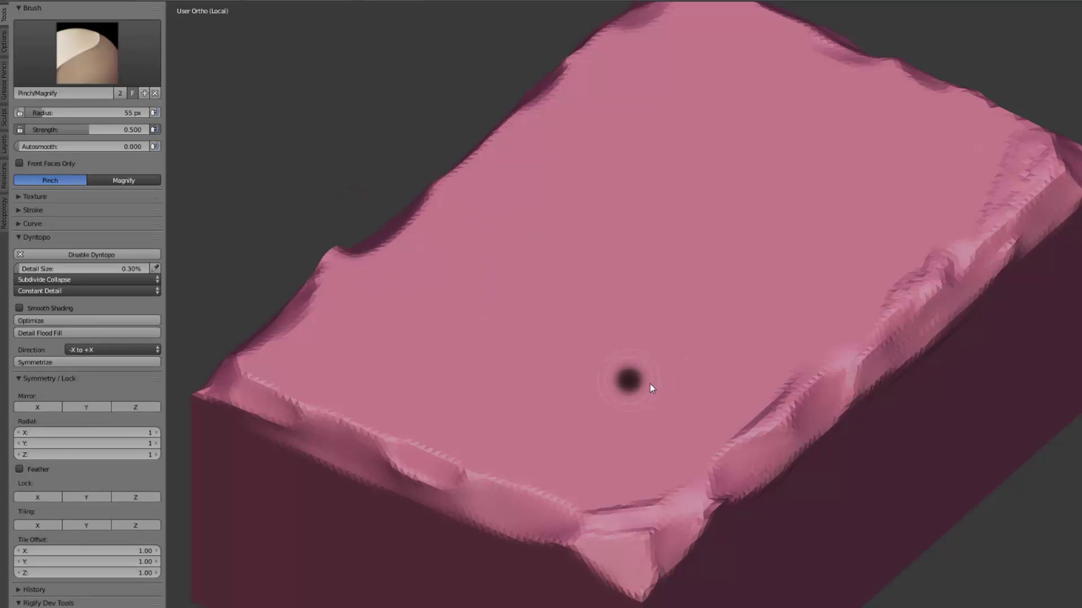
# Step: Set the Dyntopo detail size to 0.1%
pyautogui.click(126, 270)
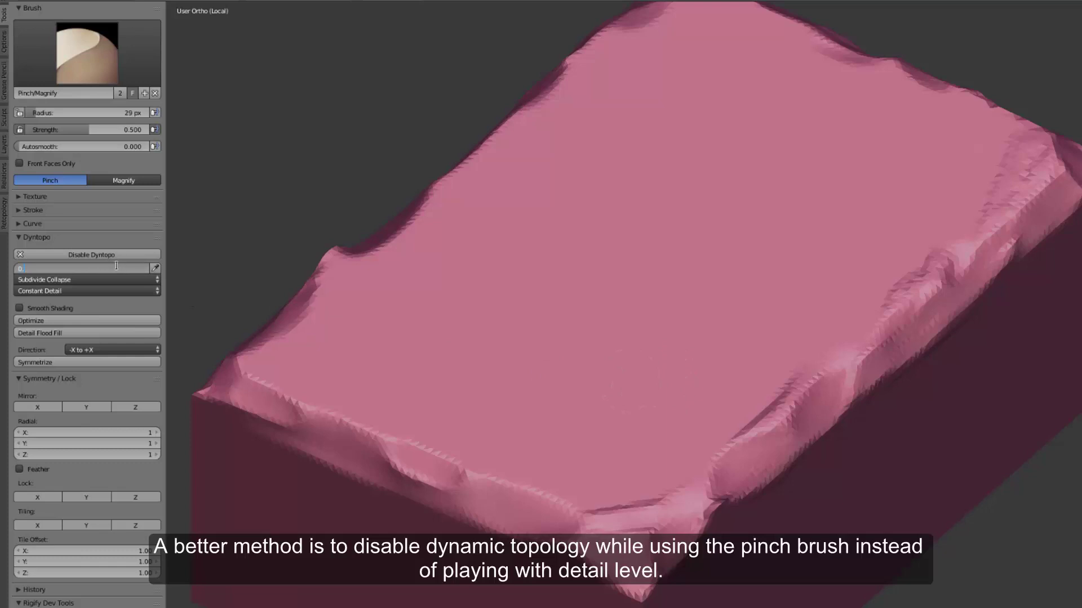
pyautogui.write('1')
pyautogui.press('Return')
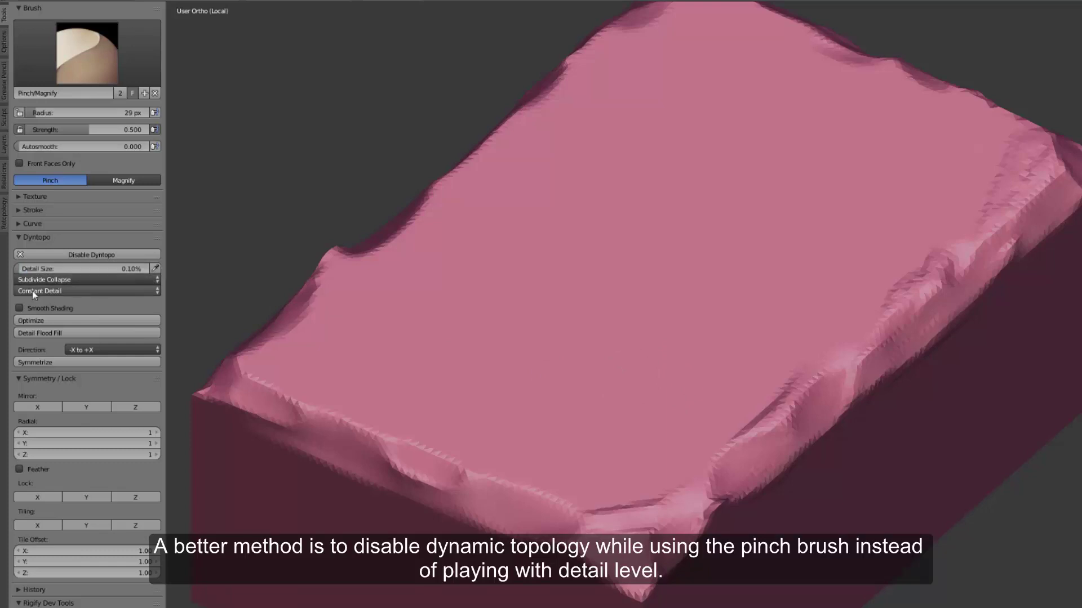
# Step: Set the Pinch brush radius to 46 px and sharpen the chipped ridges along the block's short top edge
pyautogui.moveTo(662, 513); pyautogui.dragTo(594, 549, button='middle')
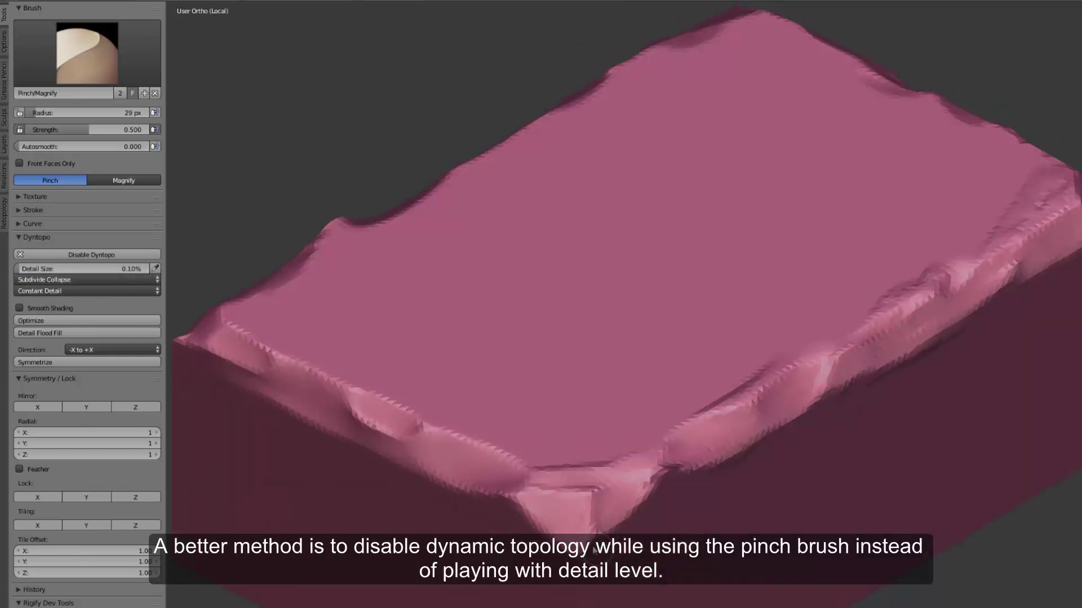
pyautogui.press('f')
pyautogui.click(598, 512)
pyautogui.scroll(2, 585, 563)
pyautogui.moveTo(580, 586)
pyautogui.mouseDown(button='middle')
pyautogui.moveTo(435, 514)
pyautogui.moveTo(463, 502)
pyautogui.mouseUp(button='middle')
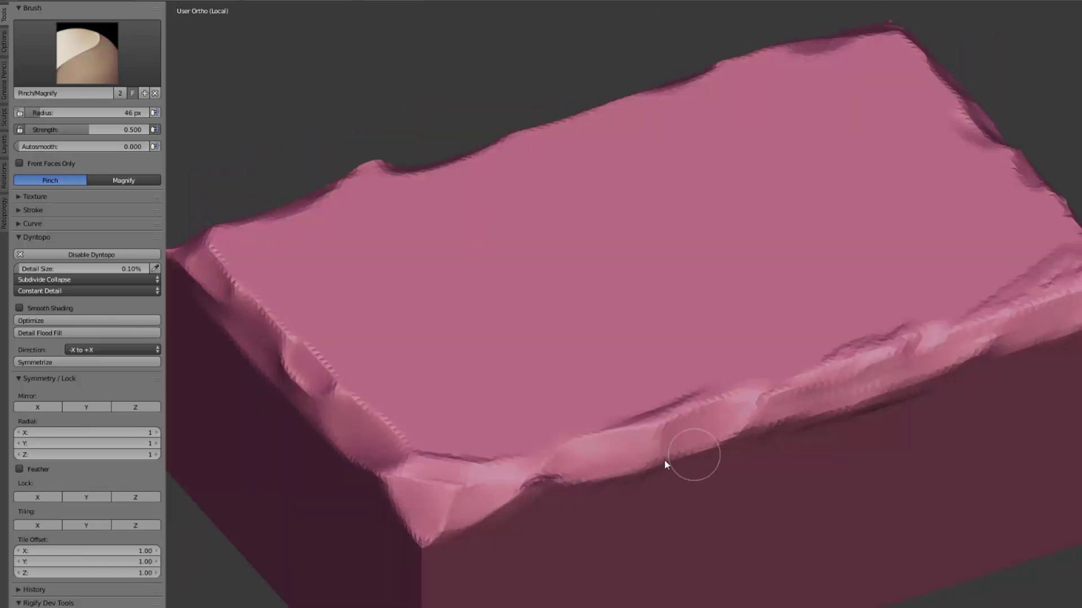
pyautogui.moveTo(728, 448)
pyautogui.mouseDown(button='middle')
pyautogui.moveTo(618, 490)
pyautogui.moveTo(714, 455)
pyautogui.moveTo(809, 479)
pyautogui.mouseUp(button='middle')
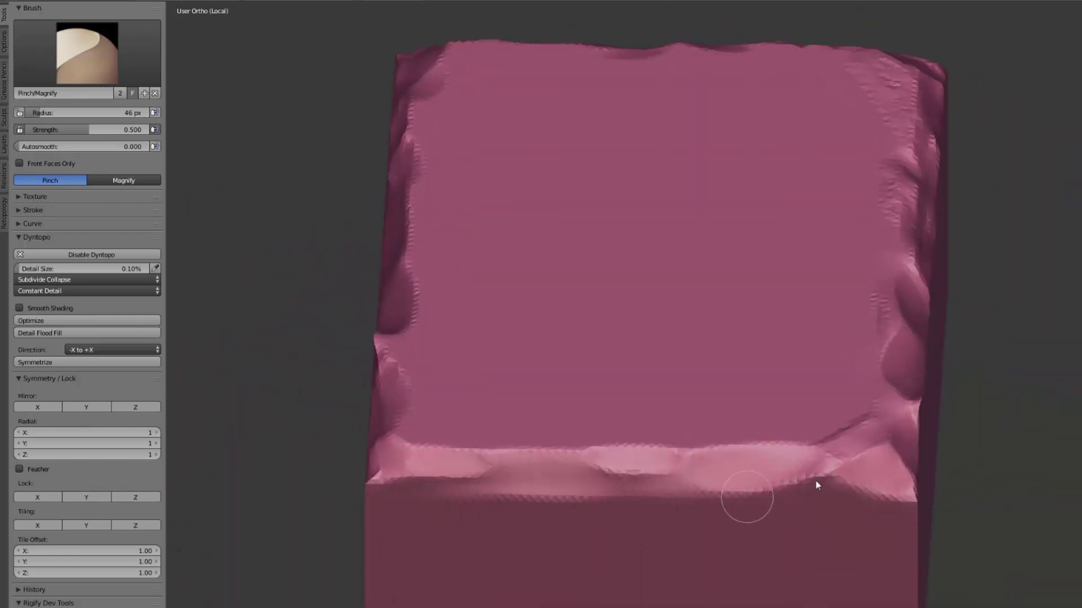
pyautogui.moveTo(623, 456)
pyautogui.mouseDown()
pyautogui.moveTo(686, 475)
pyautogui.moveTo(676, 475)
pyautogui.moveTo(768, 466)
pyautogui.moveTo(758, 490)
pyautogui.mouseUp()
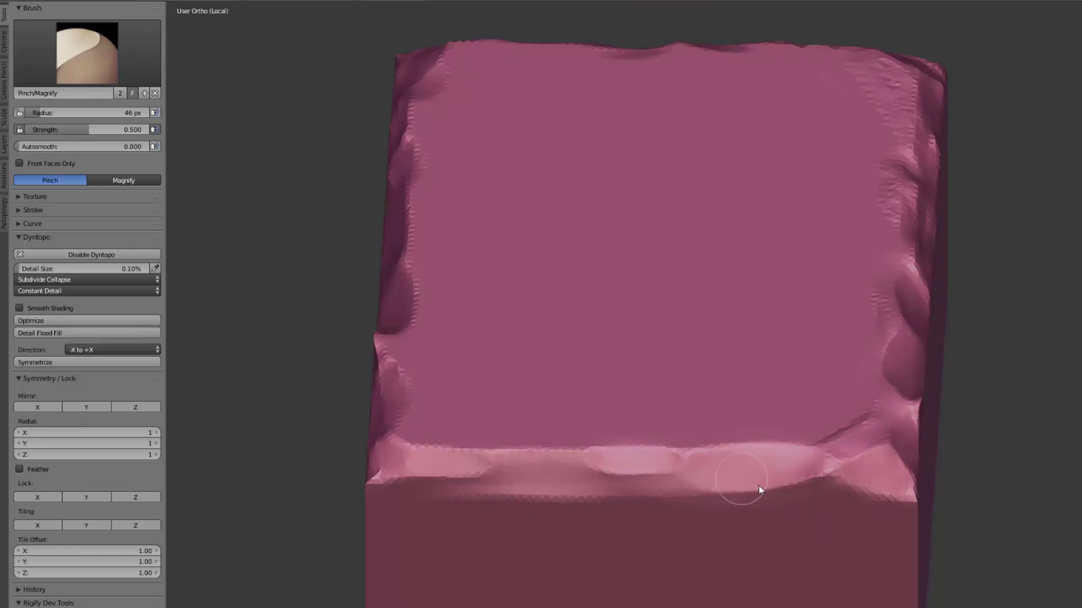
# Step: Set the Pinch brush radius to 37 px and sharpen the chipped edges around the other sides of the top
pyautogui.moveTo(759, 485); pyautogui.dragTo(677, 469, button='middle')
pyautogui.press('f')
pyautogui.click(587, 484)
pyautogui.moveTo(587, 483); pyautogui.dragTo(814, 447, button='middle')
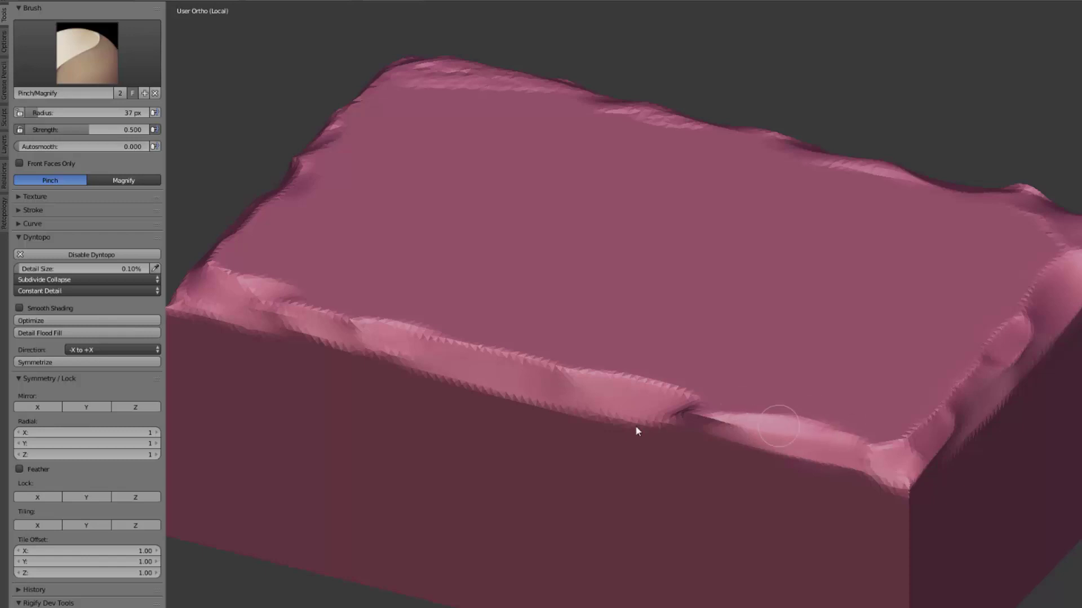
pyautogui.moveTo(637, 431); pyautogui.dragTo(809, 393, button='middle')
pyautogui.moveTo(655, 379); pyautogui.dragTo(490, 459, button='middle')
pyautogui.scroll(-3, 535, 545)
pyautogui.moveTo(536, 545); pyautogui.dragTo(782, 461, button='middle')
pyautogui.scroll(4, 782, 461)
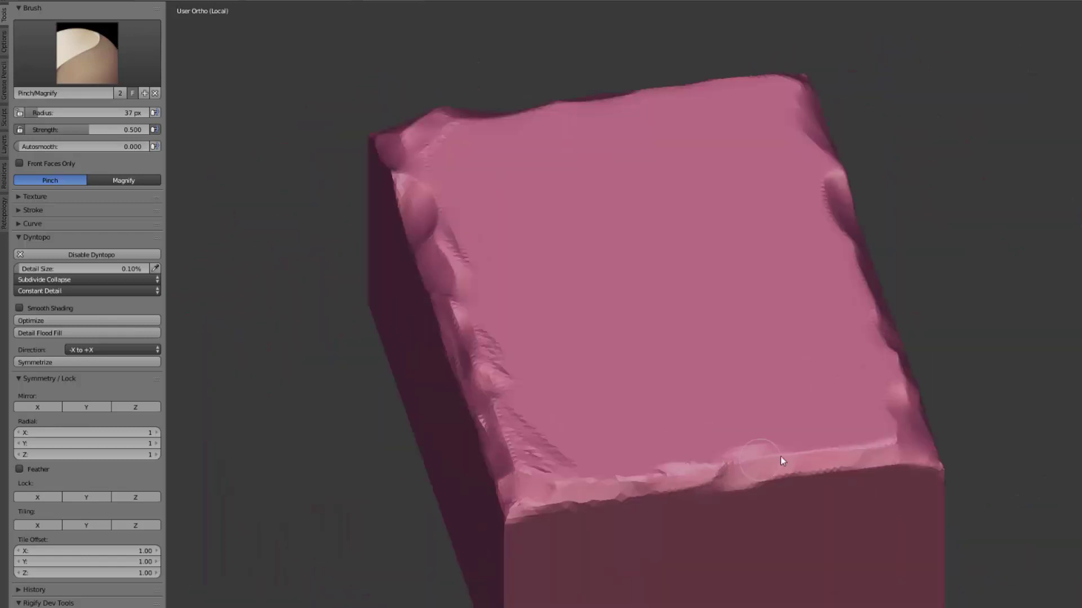
pyautogui.moveTo(633, 482); pyautogui.dragTo(591, 478)
# Step: Pinch the remaining jagged ridges along the long top edge and its corner
pyautogui.scroll(1, 681, 504)
pyautogui.moveTo(679, 509); pyautogui.dragTo(695, 428, button='middle')
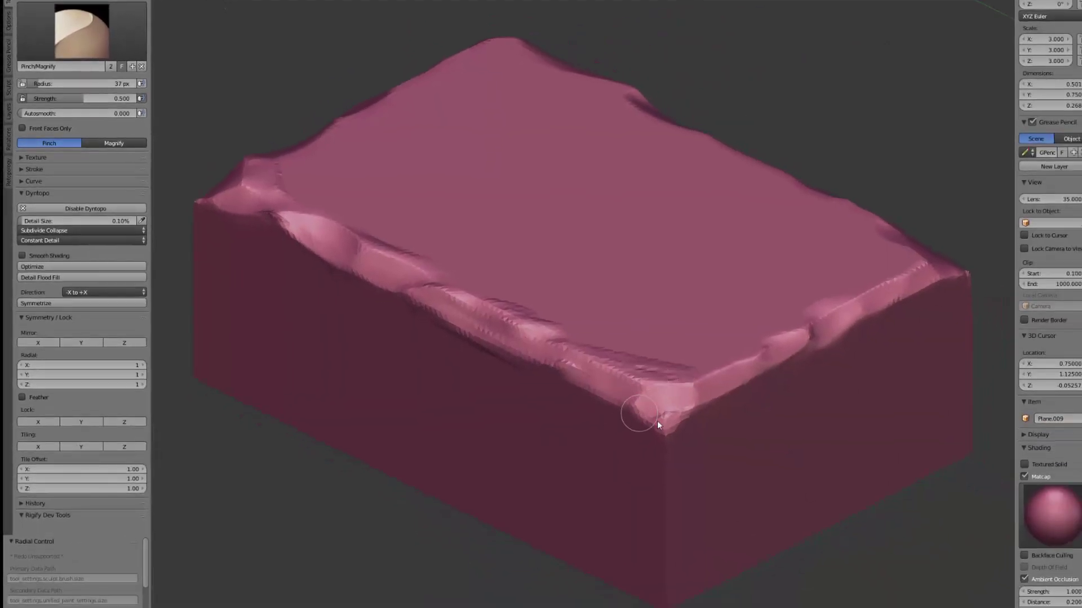
pyautogui.moveTo(623, 400)
pyautogui.mouseDown(button='middle')
pyautogui.moveTo(665, 416)
pyautogui.moveTo(706, 408)
pyautogui.mouseUp(button='middle')
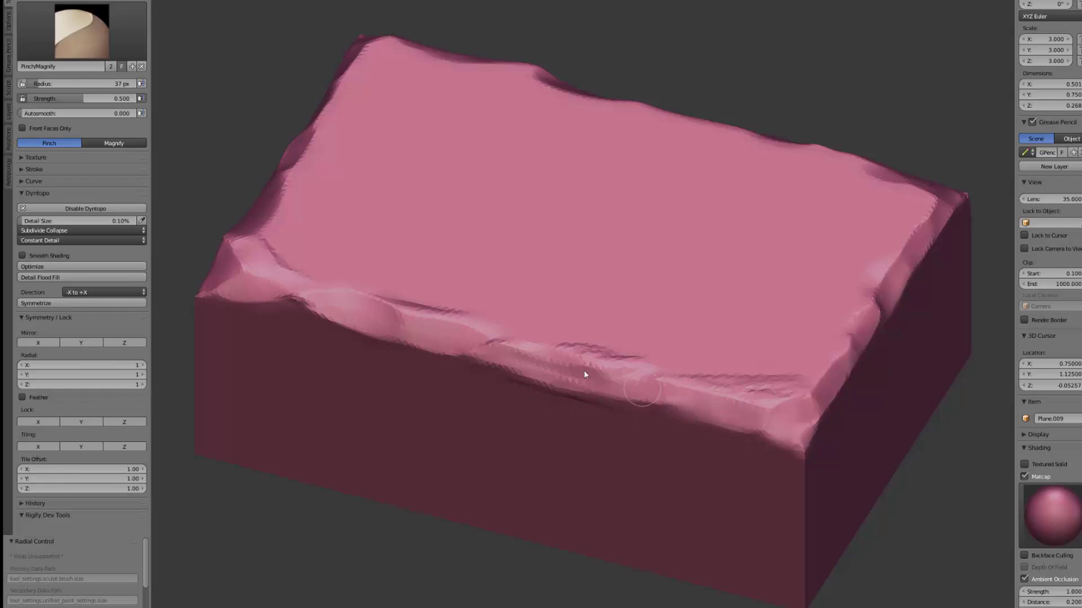
# Step: Switch to the Scrape/Peaks brush and set its radius to 49 px
pyautogui.scroll(-2, 543, 427)
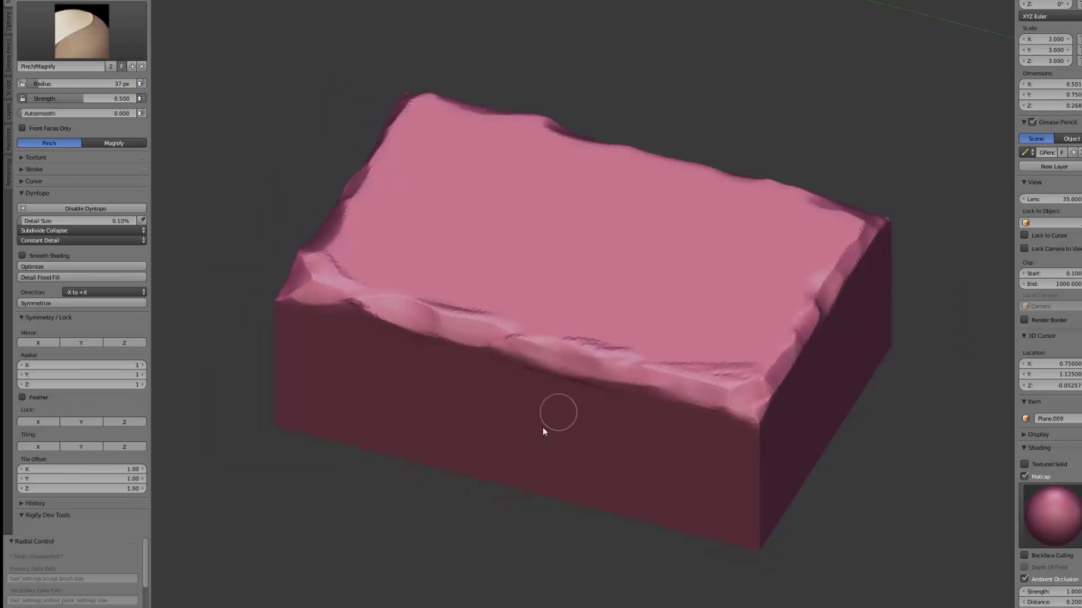
pyautogui.click(83, 59)
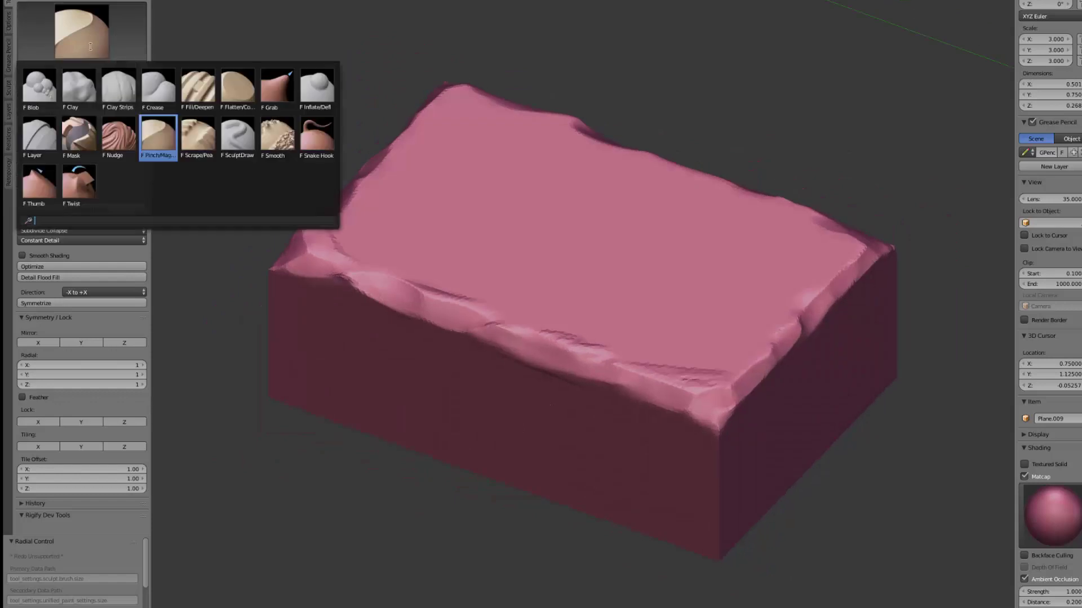
pyautogui.click(204, 137)
pyautogui.scroll(2, 395, 236)
pyautogui.moveTo(386, 230); pyautogui.dragTo(293, 208, button='middle')
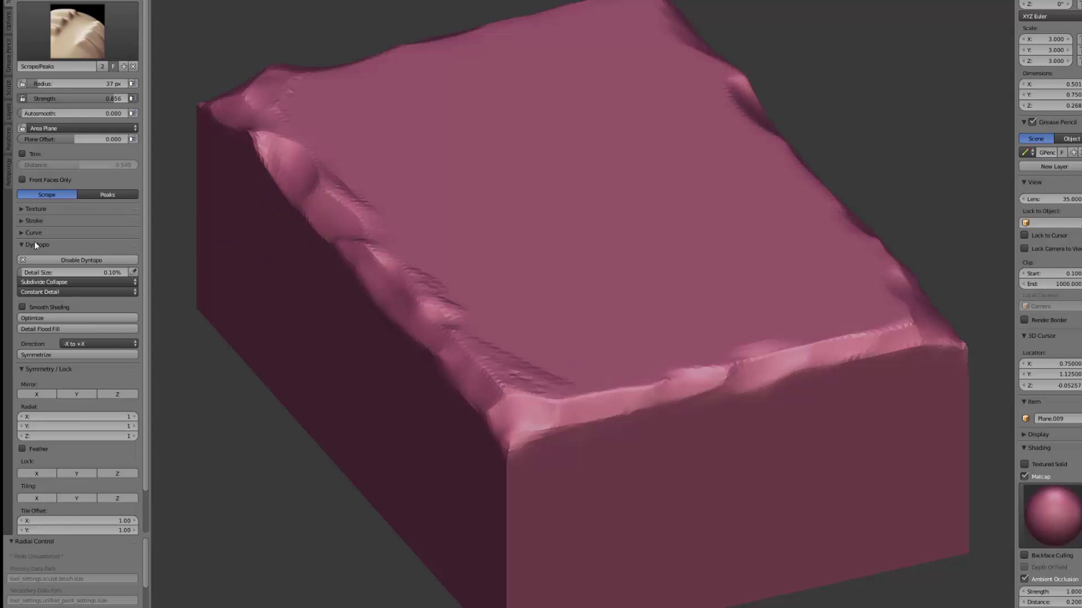
pyautogui.click(21, 221)
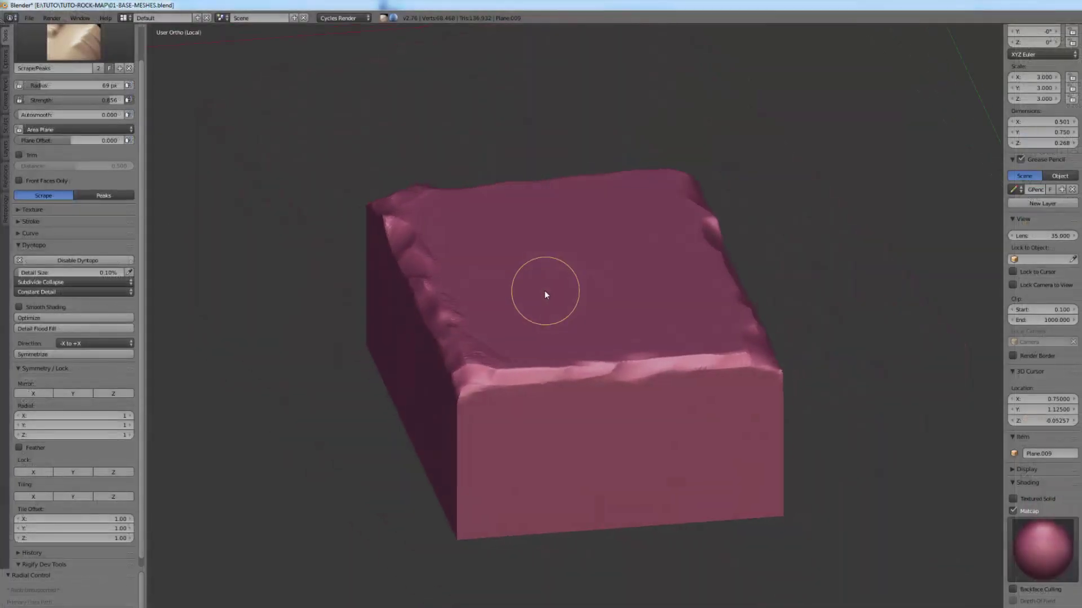
pyautogui.scroll(2, 544, 290)
pyautogui.press('f')
pyautogui.click(575, 401)
pyautogui.moveTo(570, 399)
pyautogui.mouseDown(button='middle')
pyautogui.moveTo(597, 393)
pyautogui.moveTo(597, 339)
pyautogui.mouseUp(button='middle')
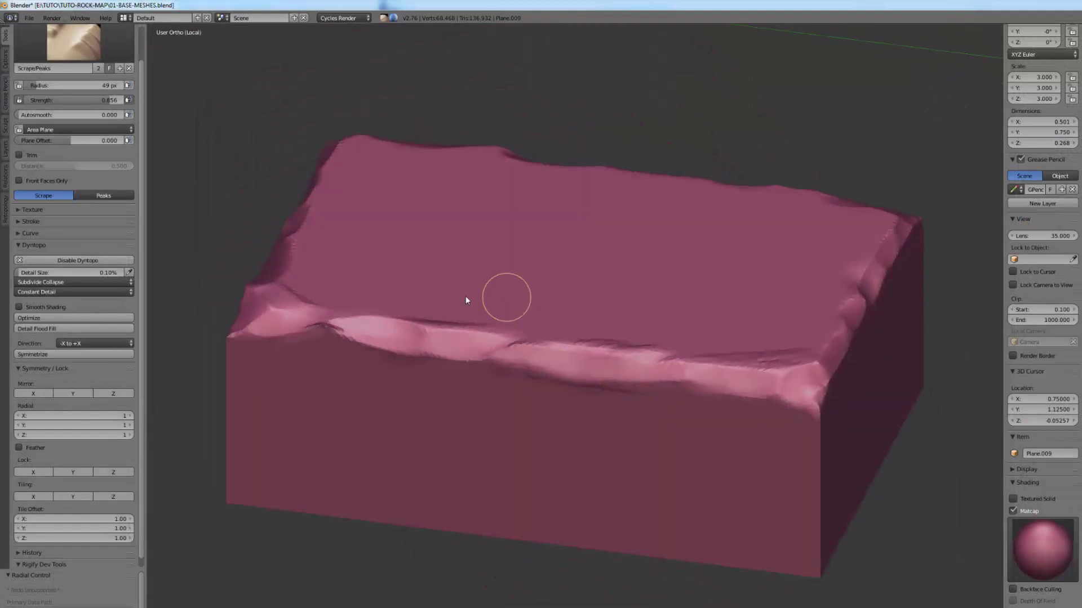
pyautogui.moveTo(146, 86); pyautogui.dragTo(139, 52)
# Step: Scrape the block's top corner and carve a chip into the vertical edge below it
pyautogui.moveTo(523, 259)
pyautogui.mouseDown()
pyautogui.moveTo(505, 265)
pyautogui.moveTo(524, 278)
pyautogui.moveTo(538, 256)
pyautogui.moveTo(568, 260)
pyautogui.mouseUp()
pyautogui.moveTo(567, 261)
pyautogui.mouseDown(button='middle')
pyautogui.moveTo(634, 229)
pyautogui.moveTo(630, 268)
pyautogui.moveTo(571, 296)
pyautogui.moveTo(520, 302)
pyautogui.moveTo(477, 279)
pyautogui.moveTo(474, 255)
pyautogui.moveTo(515, 248)
pyautogui.moveTo(534, 222)
pyautogui.moveTo(525, 255)
pyautogui.moveTo(589, 468)
pyautogui.moveTo(585, 423)
pyautogui.mouseUp(button='middle')
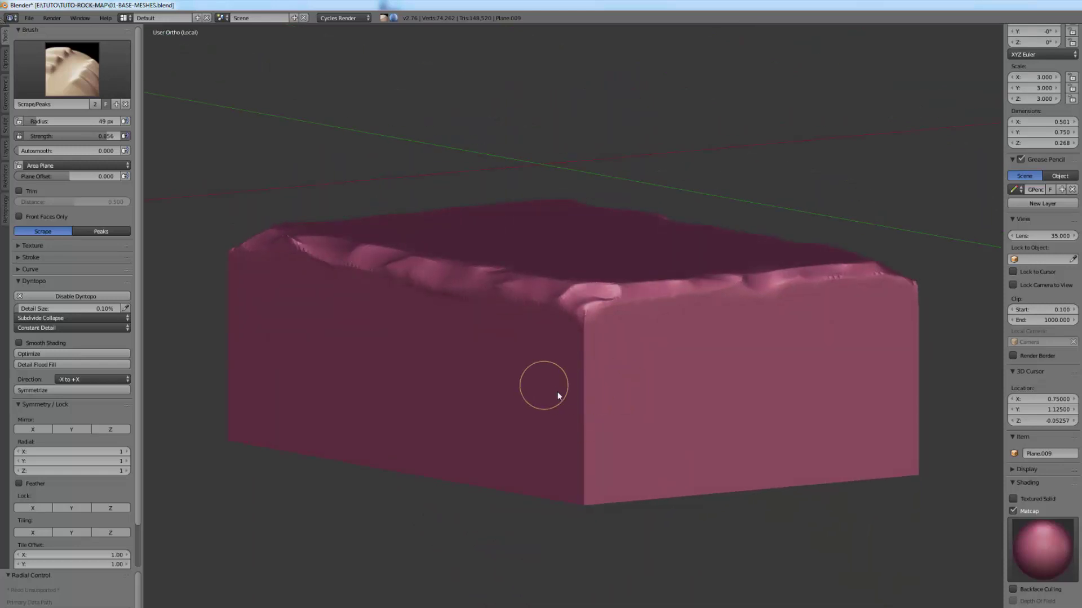
pyautogui.moveTo(579, 367)
pyautogui.mouseDown()
pyautogui.moveTo(576, 441)
pyautogui.moveTo(584, 383)
pyautogui.moveTo(593, 432)
pyautogui.mouseUp()
pyautogui.moveTo(541, 436); pyautogui.dragTo(555, 414, button='middle')
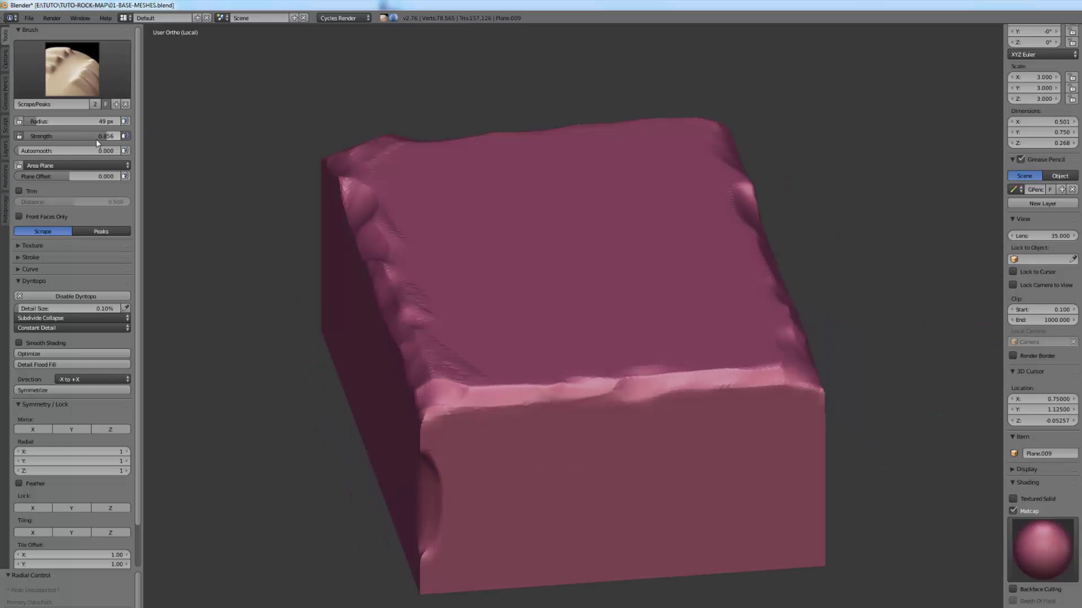
# Step: Set the Scrape/Peaks brush to the View Plane sculpt plane with a 91 px radius
pyautogui.click(77, 165)
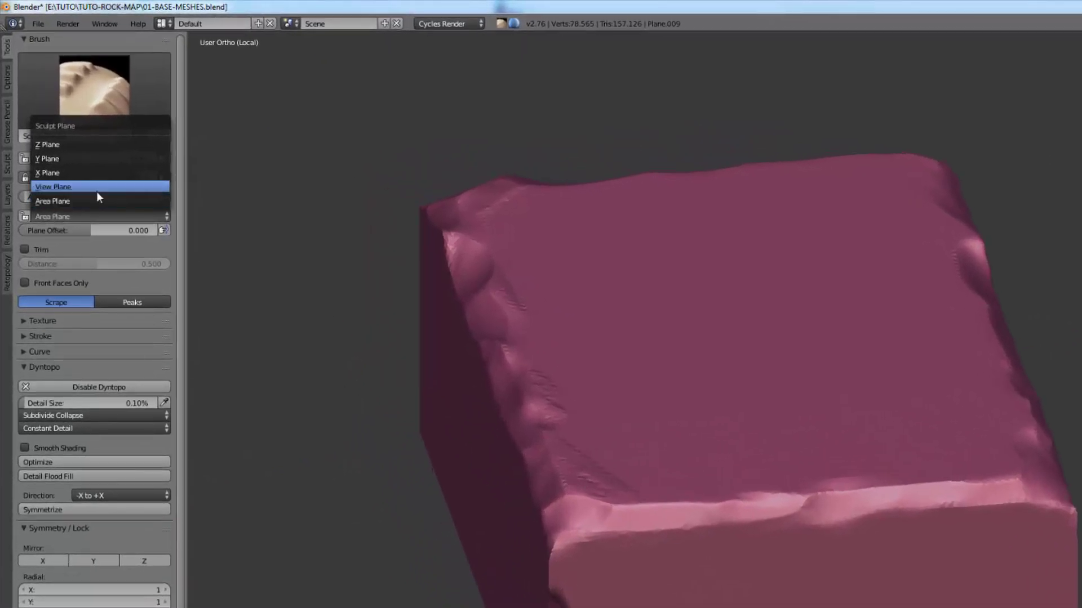
pyautogui.click(93, 171)
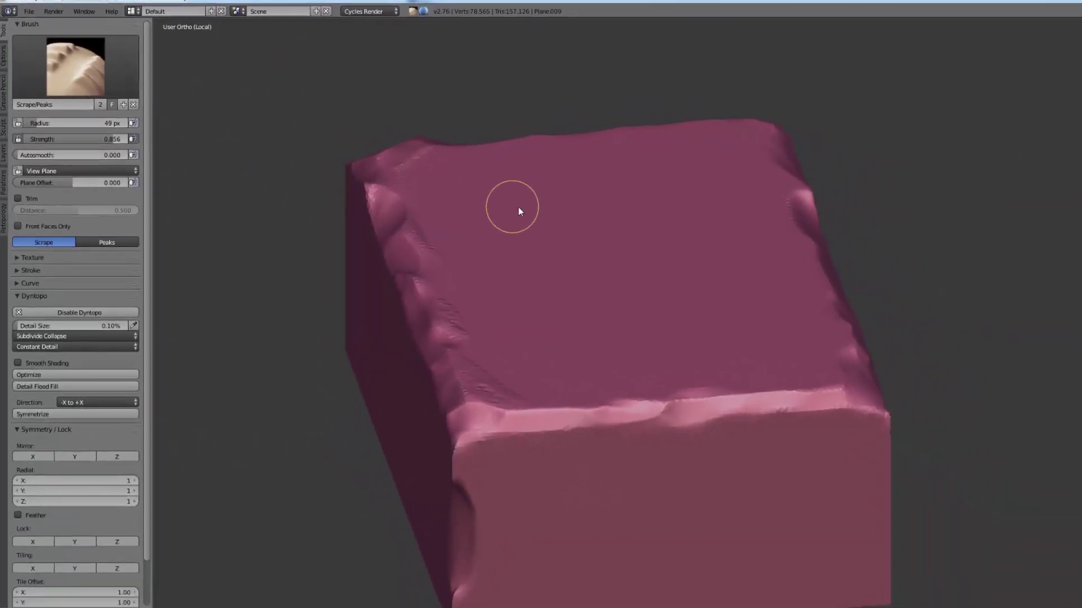
pyautogui.moveTo(518, 207); pyautogui.dragTo(510, 213, button='middle')
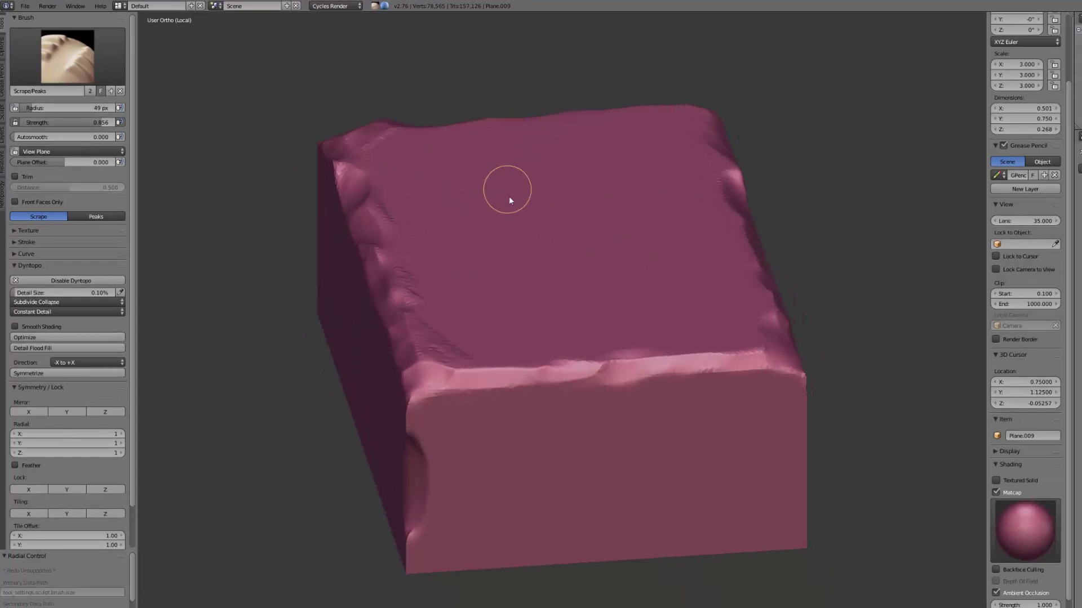
pyautogui.press('f')
pyautogui.click(558, 183)
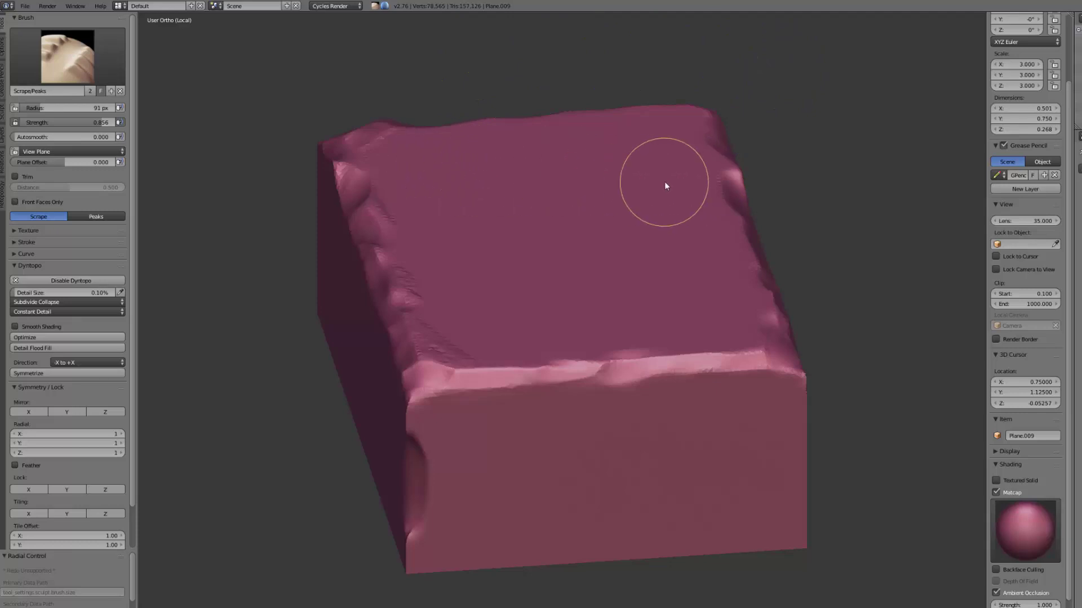
pyautogui.moveTo(579, 177); pyautogui.dragTo(584, 174, button='middle')
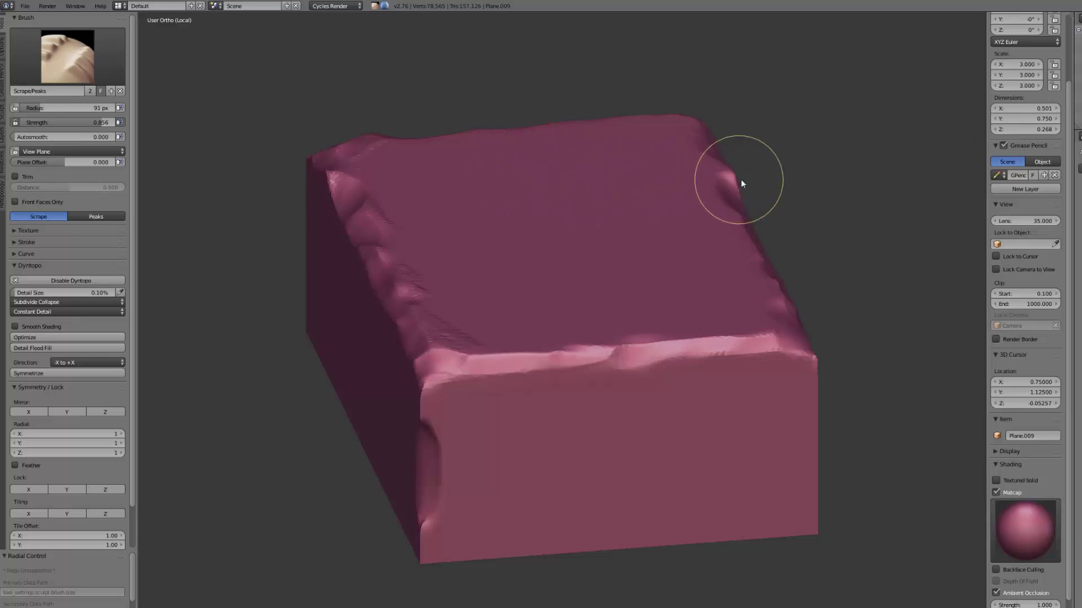
# Step: Try a View Plane scrape stroke from the long edge across the block's top face and inspect the groove
pyautogui.moveTo(711, 181)
pyautogui.mouseDown()
pyautogui.moveTo(500, 203)
pyautogui.moveTo(703, 191)
pyautogui.moveTo(507, 201)
pyautogui.moveTo(556, 191)
pyautogui.moveTo(552, 206)
pyautogui.mouseUp()
pyautogui.scroll(2, 552, 195)
pyautogui.moveTo(555, 183); pyautogui.dragTo(458, 189, button='middle')
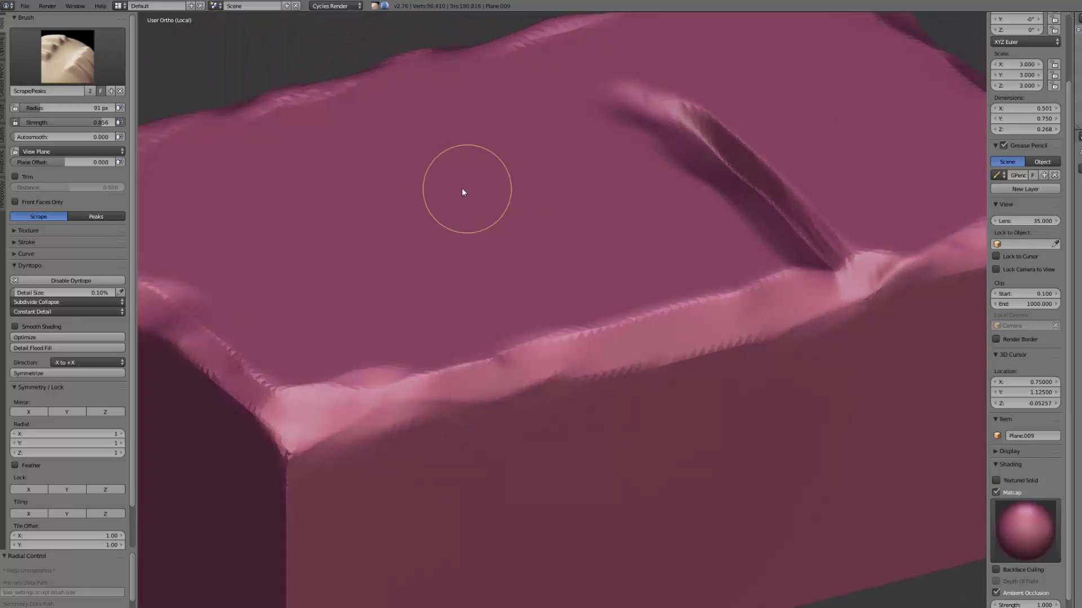
pyautogui.scroll(5, 451, 183)
pyautogui.scroll(-2, 443, 183)
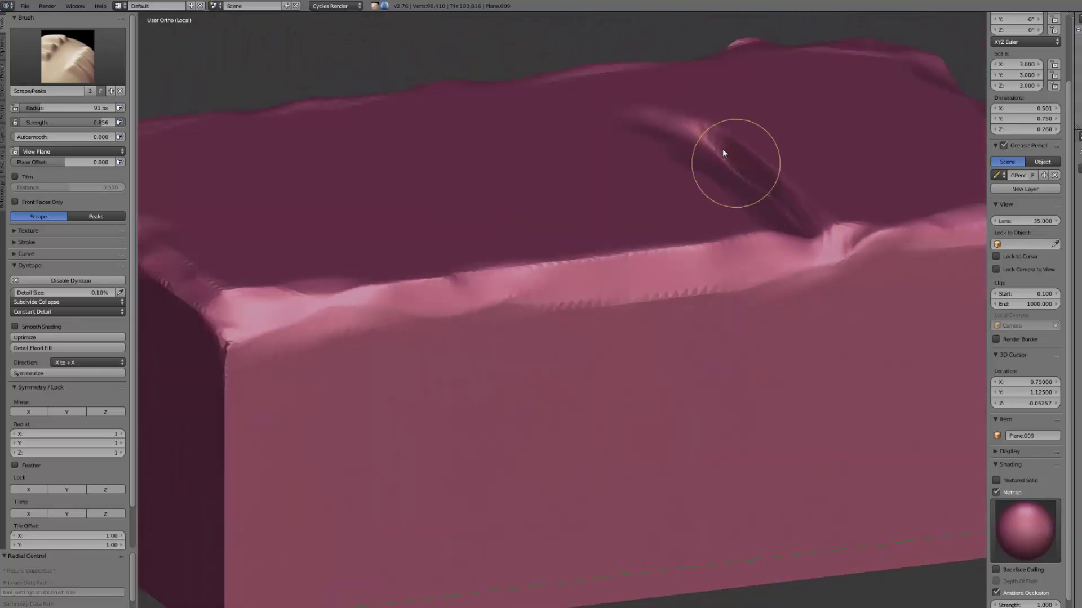
pyautogui.moveTo(797, 192); pyautogui.dragTo(746, 178, button='middle')
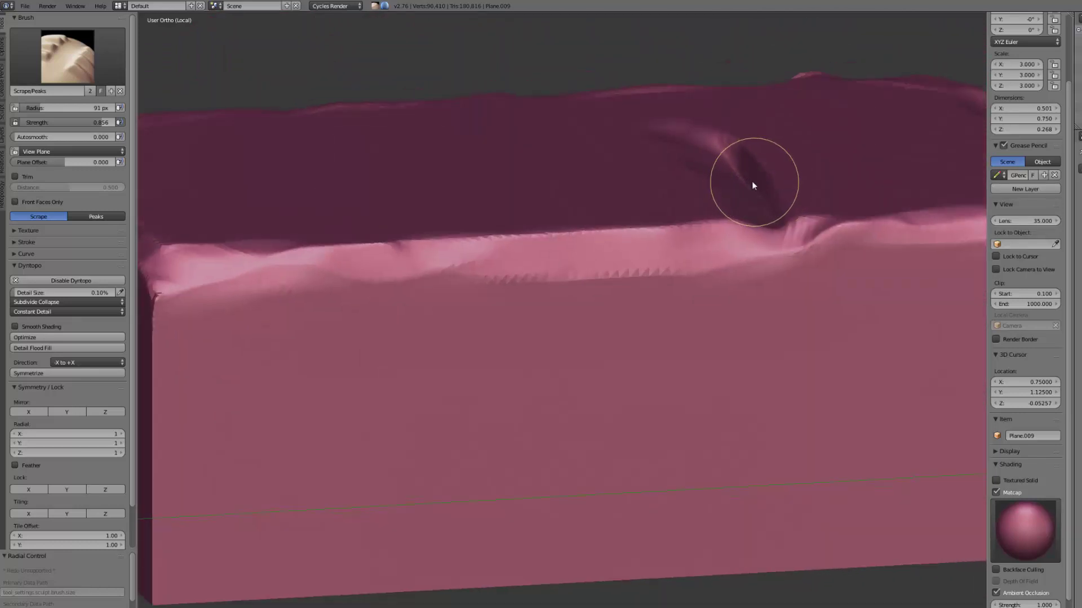
# Step: Annotate the groove with a Grease Pencil stroke and remove the annotation layer
pyautogui.click(752, 181)
pyautogui.moveTo(754, 180)
pyautogui.mouseDown()
pyautogui.moveTo(598, 150)
pyautogui.moveTo(651, 169)
pyautogui.mouseUp()
pyautogui.moveTo(594, 273)
pyautogui.mouseDown(button='middle')
pyautogui.moveTo(671, 295)
pyautogui.moveTo(929, 184)
pyautogui.mouseUp(button='middle')
pyautogui.click(1055, 199)
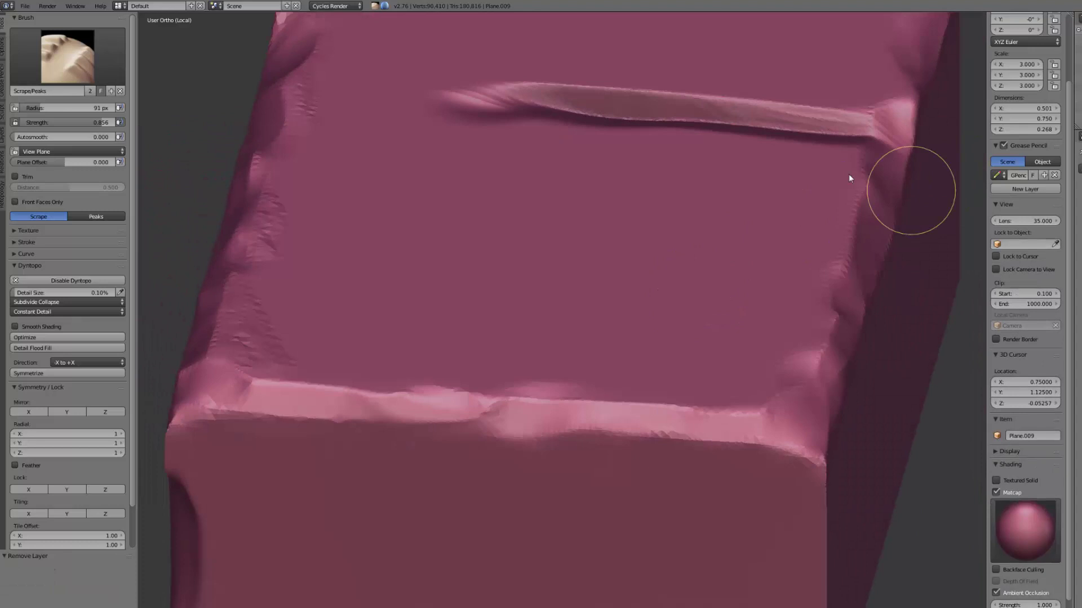
# Step: Undo the groove scraped across the block's top face
pyautogui.scroll(-4, 706, 245)
pyautogui.moveTo(706, 247)
pyautogui.mouseDown(button='middle')
pyautogui.moveTo(620, 259)
pyautogui.moveTo(667, 271)
pyautogui.mouseUp(button='middle')
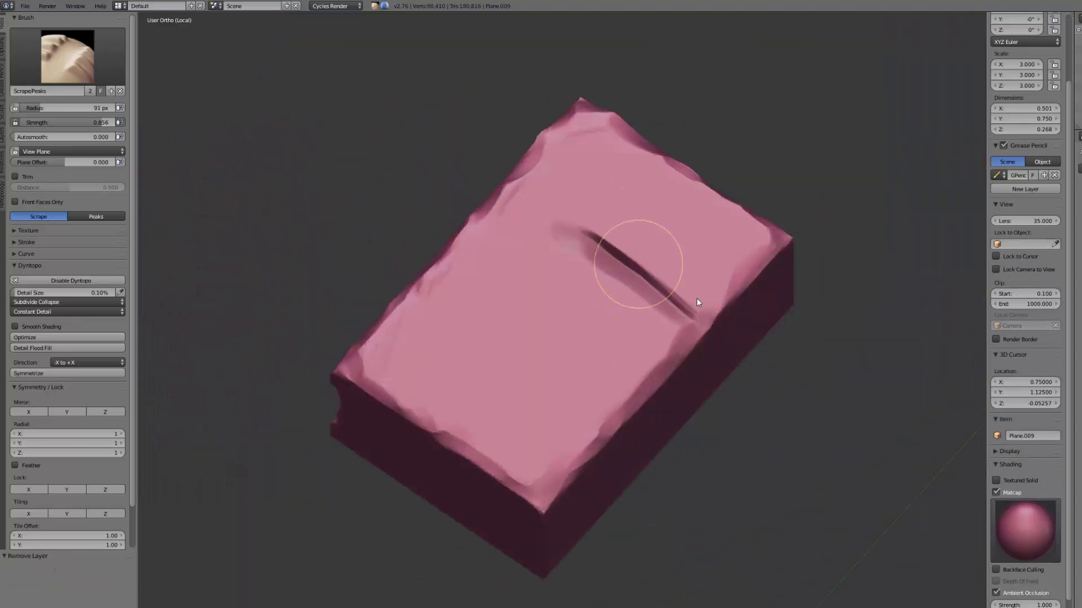
pyautogui.hotkey('ctrl', 'z')
pyautogui.moveTo(580, 310); pyautogui.dragTo(679, 268, button='middle')
pyautogui.moveTo(607, 273); pyautogui.dragTo(526, 321, button='middle')
pyautogui.moveTo(556, 357); pyautogui.dragTo(572, 244, button='middle')
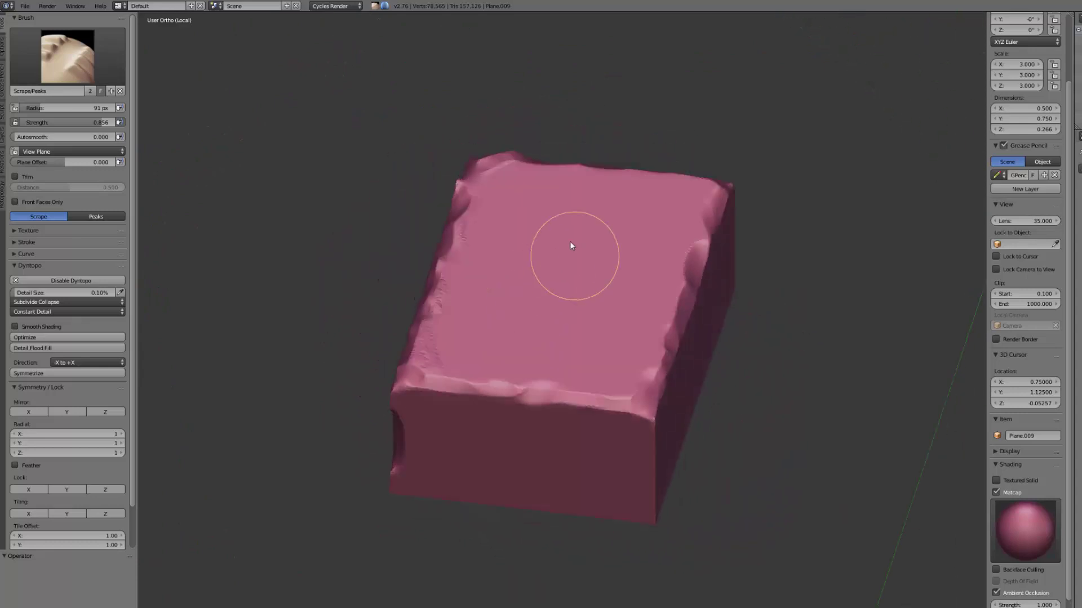
pyautogui.moveTo(533, 379); pyautogui.dragTo(478, 329, button='middle')
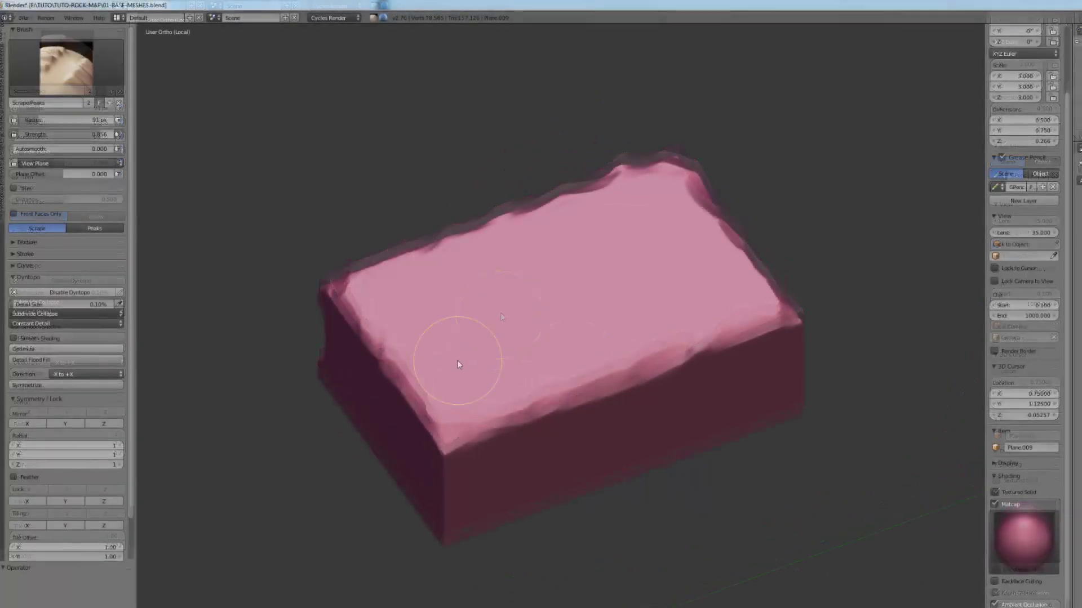
# Step: Leave local view to bring back all the surrounding blocks and frame the block adjoining the sculpted one
pyautogui.press('KP_Divide')
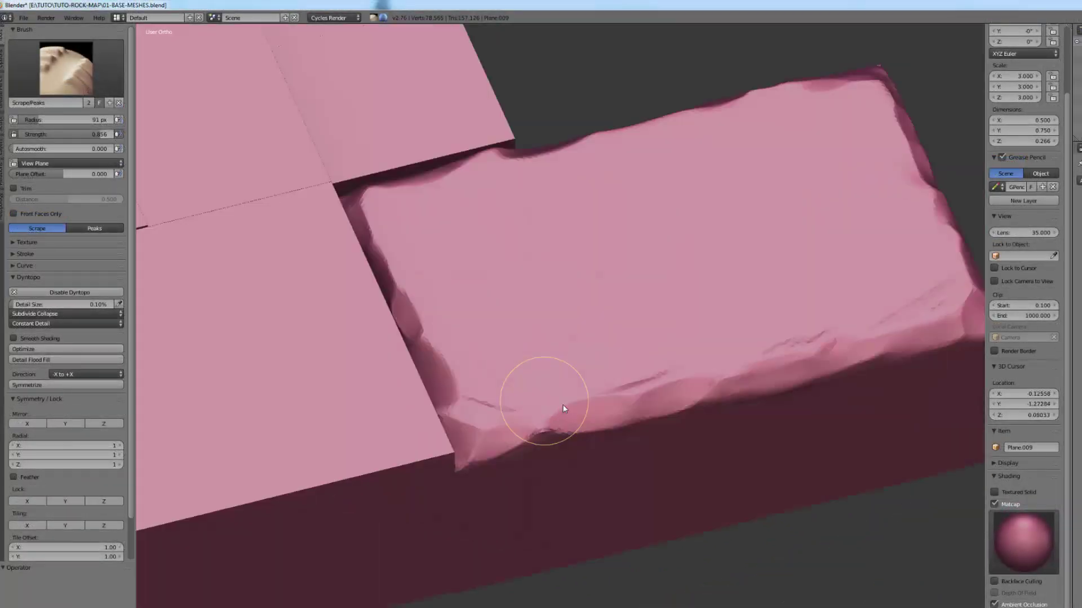
pyautogui.scroll(-6, 561, 394)
pyautogui.moveTo(558, 451)
pyautogui.mouseDown(button='middle')
pyautogui.moveTo(456, 445)
pyautogui.moveTo(473, 417)
pyautogui.mouseUp(button='middle')
pyautogui.moveTo(502, 239)
pyautogui.mouseDown(button='middle')
pyautogui.moveTo(430, 253)
pyautogui.moveTo(596, 296)
pyautogui.mouseUp(button='middle')
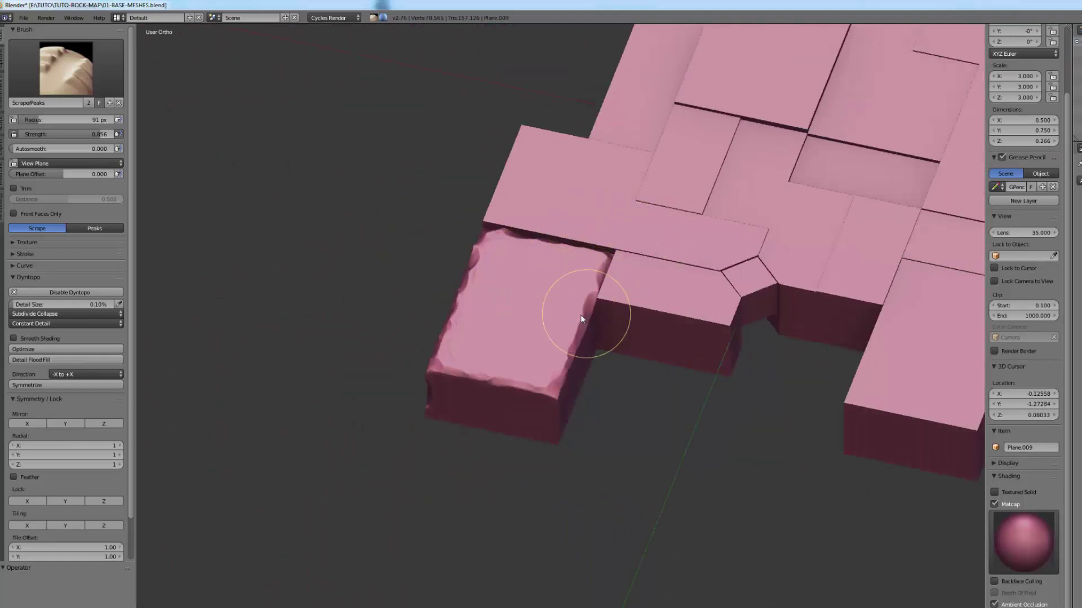
pyautogui.moveTo(563, 281)
pyautogui.mouseDown(button='middle')
pyautogui.moveTo(650, 272)
pyautogui.moveTo(560, 306)
pyautogui.moveTo(606, 289)
pyautogui.mouseUp(button='middle')
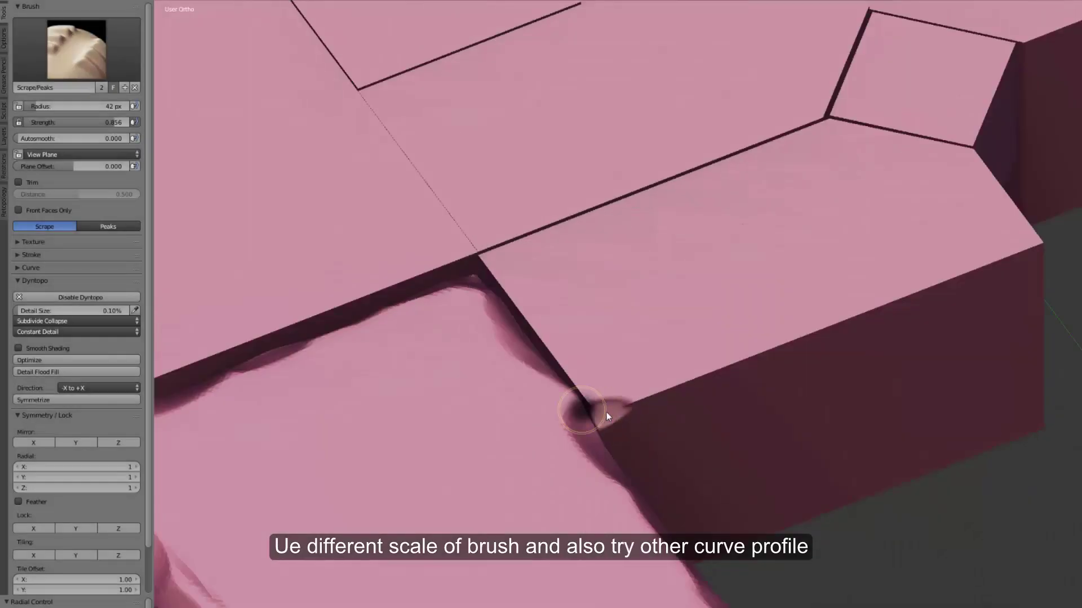
# Step: Scrape chipped edges around the top of the small adjoining block with the View Plane setting, varying the brush radius
pyautogui.moveTo(608, 415); pyautogui.dragTo(633, 391, button='middle')
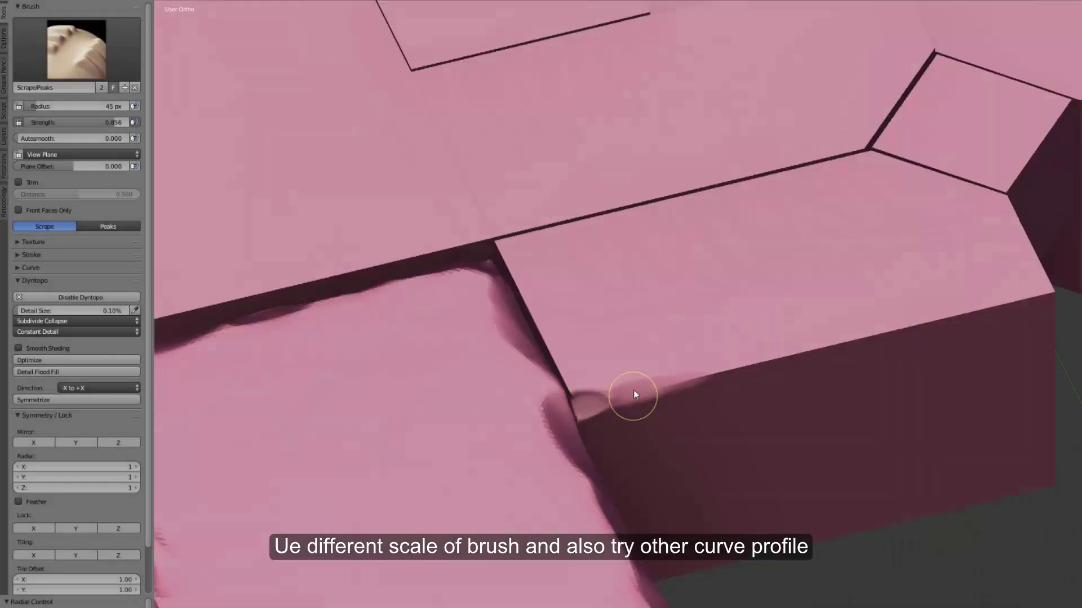
pyautogui.scroll(4, 632, 391)
pyautogui.scroll(-3, 741, 383)
pyautogui.moveTo(740, 383)
pyautogui.mouseDown(button='middle')
pyautogui.moveTo(652, 415)
pyautogui.moveTo(807, 379)
pyautogui.moveTo(735, 384)
pyautogui.moveTo(714, 468)
pyautogui.moveTo(631, 433)
pyautogui.moveTo(678, 399)
pyautogui.moveTo(607, 388)
pyautogui.mouseUp(button='middle')
pyautogui.scroll(3, 715, 468)
pyautogui.scroll(-3, 714, 465)
pyautogui.press('f')
pyautogui.click(607, 388)
pyautogui.scroll(3, 575, 416)
pyautogui.scroll(-3, 575, 417)
pyautogui.moveTo(558, 424)
pyautogui.mouseDown(button='middle')
pyautogui.moveTo(584, 480)
pyautogui.moveTo(689, 468)
pyautogui.moveTo(682, 455)
pyautogui.mouseUp(button='middle')
pyautogui.scroll(3, 689, 467)
pyautogui.press('f')
pyautogui.click(703, 459)
pyautogui.moveTo(765, 441)
pyautogui.mouseDown(button='middle')
pyautogui.moveTo(722, 454)
pyautogui.moveTo(643, 444)
pyautogui.moveTo(746, 413)
pyautogui.moveTo(630, 448)
pyautogui.moveTo(681, 387)
pyautogui.moveTo(493, 450)
pyautogui.mouseUp(button='middle')
# Step: Sharpen the small block's chipped edges with the Pinch brush, using radii of 31 px and 39 px
pyautogui.press('p')
pyautogui.press('f')
pyautogui.click(779, 413)
pyautogui.moveTo(570, 451)
pyautogui.mouseDown(button='middle')
pyautogui.moveTo(446, 406)
pyautogui.moveTo(535, 480)
pyautogui.mouseUp(button='middle')
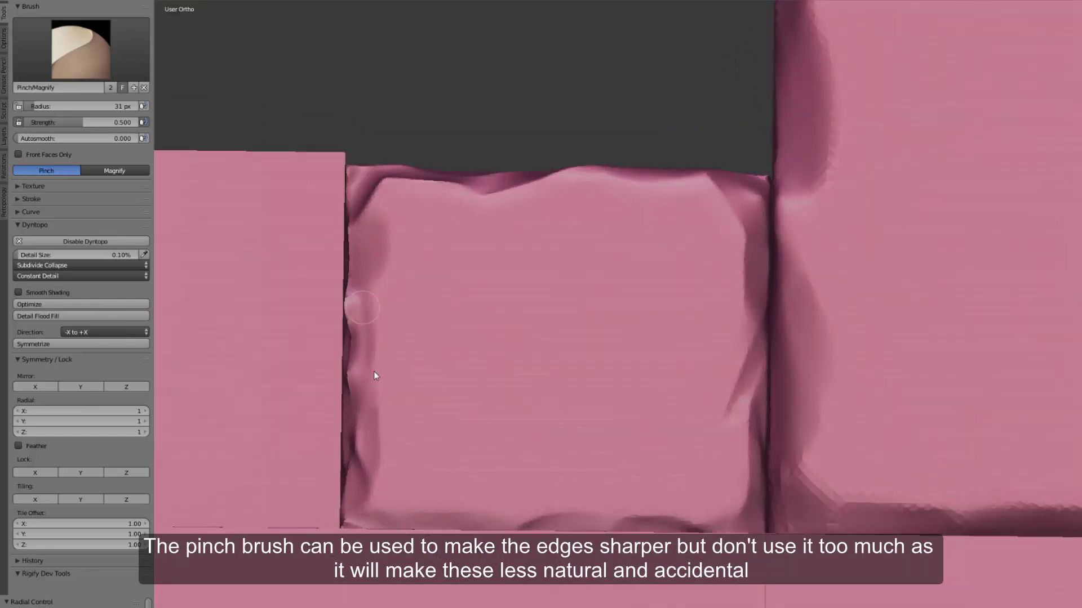
pyautogui.hotkey('shift', 't')
pyautogui.moveTo(553, 401)
pyautogui.mouseDown(button='middle')
pyautogui.moveTo(541, 516)
pyautogui.moveTo(591, 478)
pyautogui.moveTo(580, 495)
pyautogui.moveTo(709, 443)
pyautogui.mouseUp(button='middle')
pyautogui.press('p')
pyautogui.moveTo(718, 376); pyautogui.dragTo(680, 451)
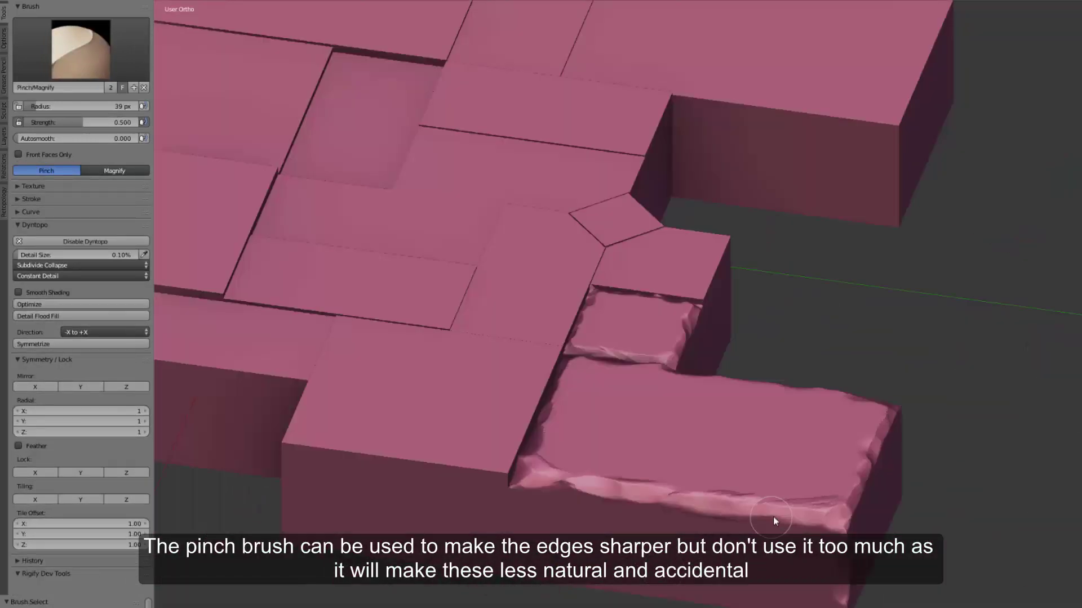
# Step: Scrape chips into the next large block's outer corner and top edges using Area Plane and radii of 45 and 35 px
pyautogui.moveTo(773, 516); pyautogui.dragTo(650, 403, button='middle')
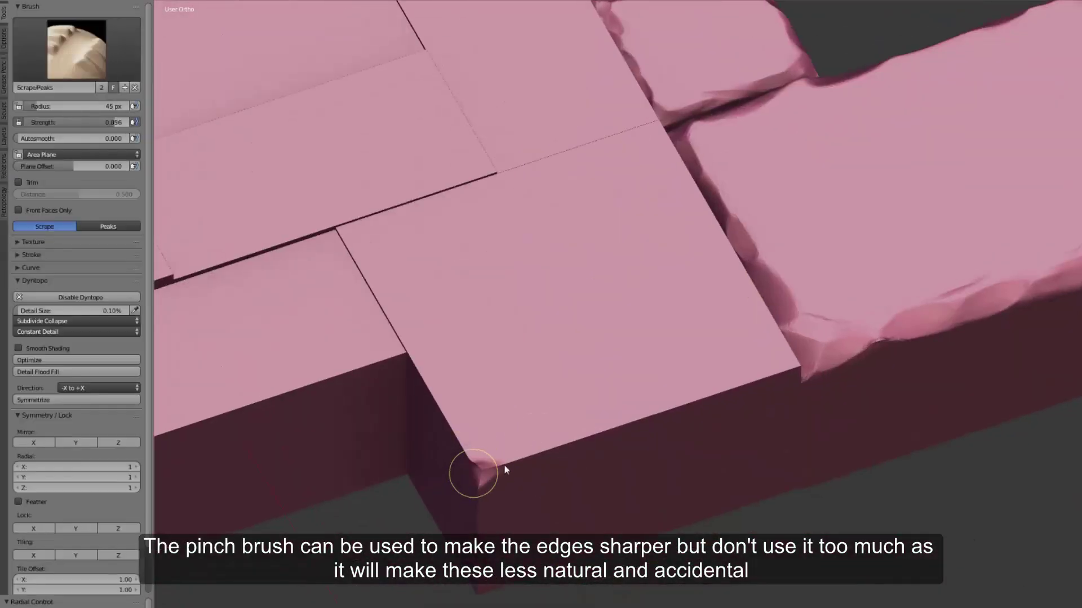
pyautogui.moveTo(476, 466); pyautogui.dragTo(688, 431, button='middle')
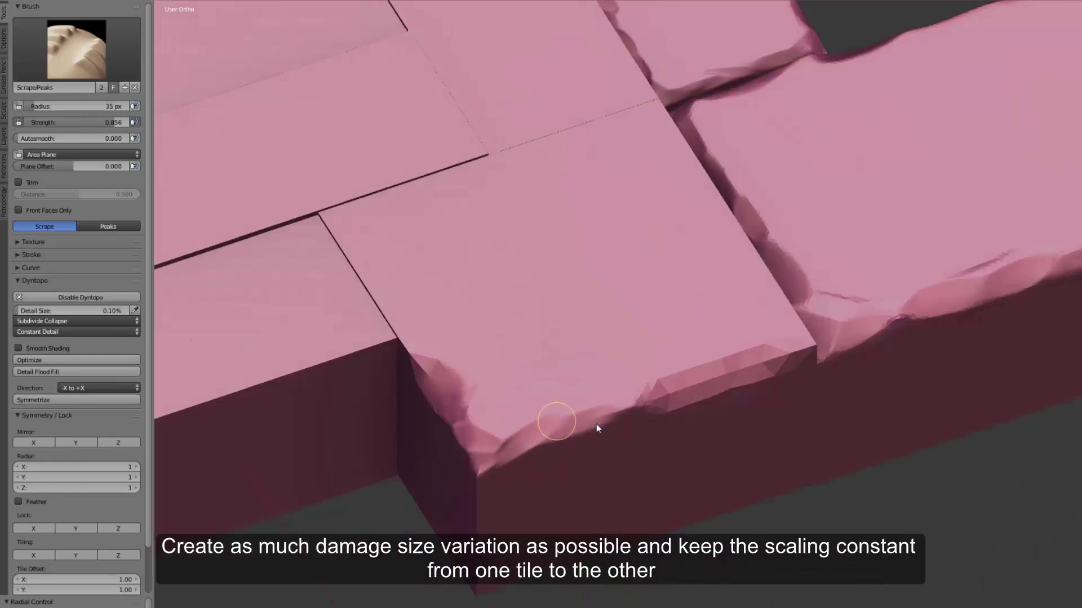
pyautogui.moveTo(596, 430); pyautogui.dragTo(591, 440, button='middle')
# Step: Scrape varied chips along the large block's remaining top edges with radii between 21 and 32 px
pyautogui.moveTo(702, 431)
pyautogui.mouseDown(button='middle')
pyautogui.moveTo(589, 430)
pyautogui.moveTo(513, 387)
pyautogui.moveTo(473, 379)
pyautogui.mouseUp(button='middle')
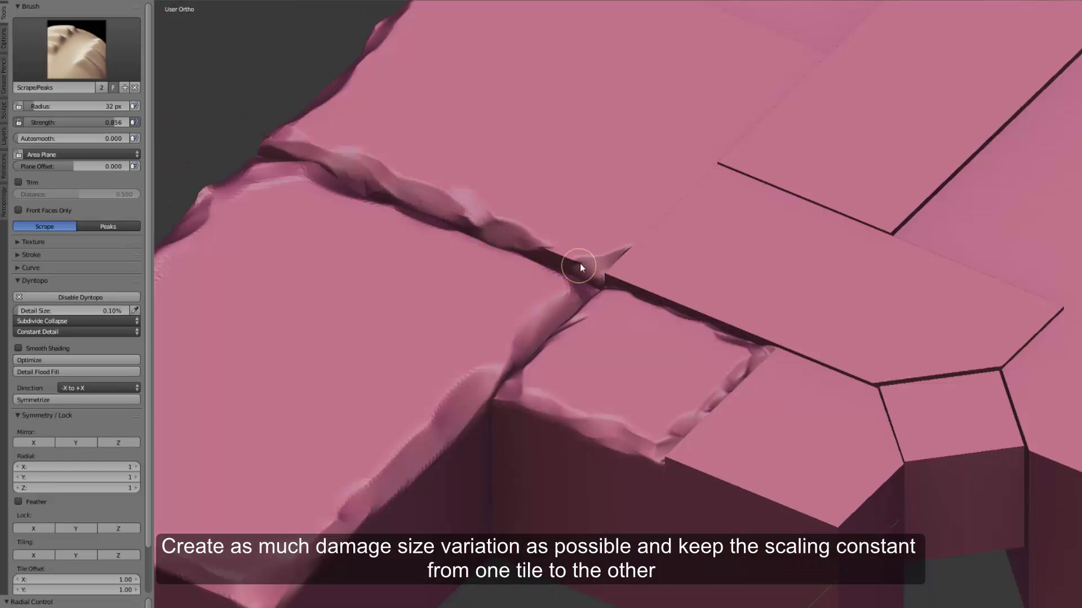
pyautogui.moveTo(580, 263); pyautogui.dragTo(566, 303, button='middle')
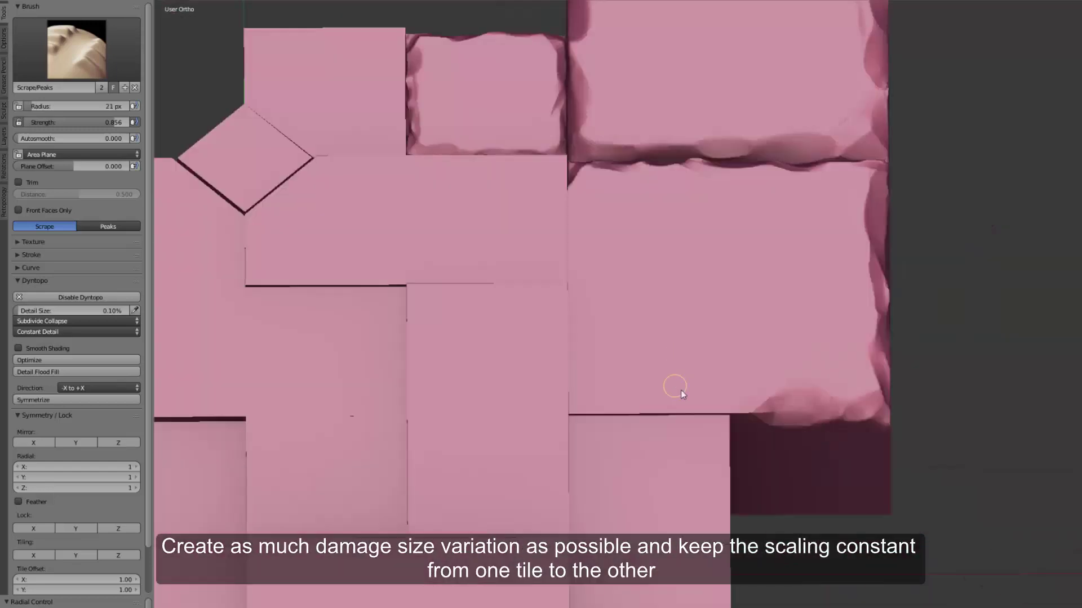
pyautogui.moveTo(684, 391)
pyautogui.mouseDown(button='middle')
pyautogui.moveTo(794, 377)
pyautogui.moveTo(733, 437)
pyautogui.moveTo(674, 444)
pyautogui.mouseUp(button='middle')
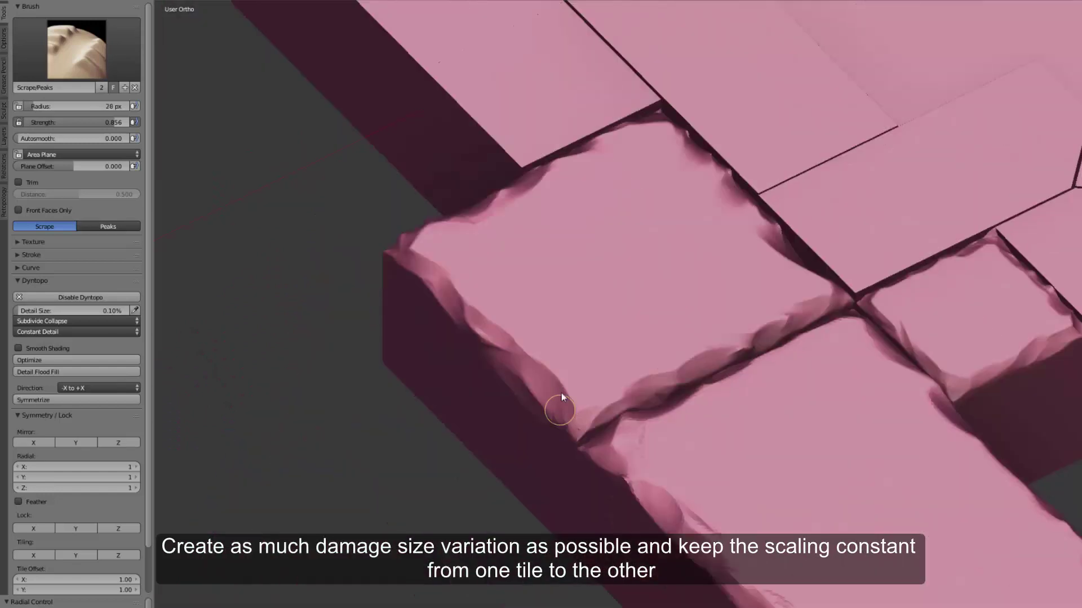
pyautogui.moveTo(562, 393); pyautogui.dragTo(666, 414, button='middle')
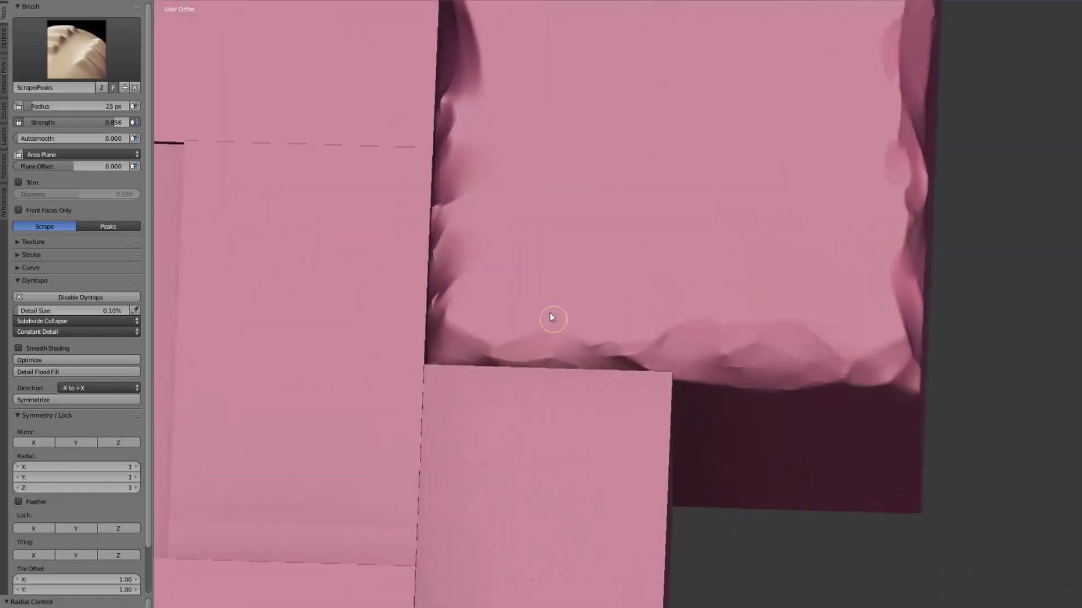
# Step: Switch to the Pinch brush at 31 px, adjust its strength and sharpen the large block's chipped edges
pyautogui.press('p')
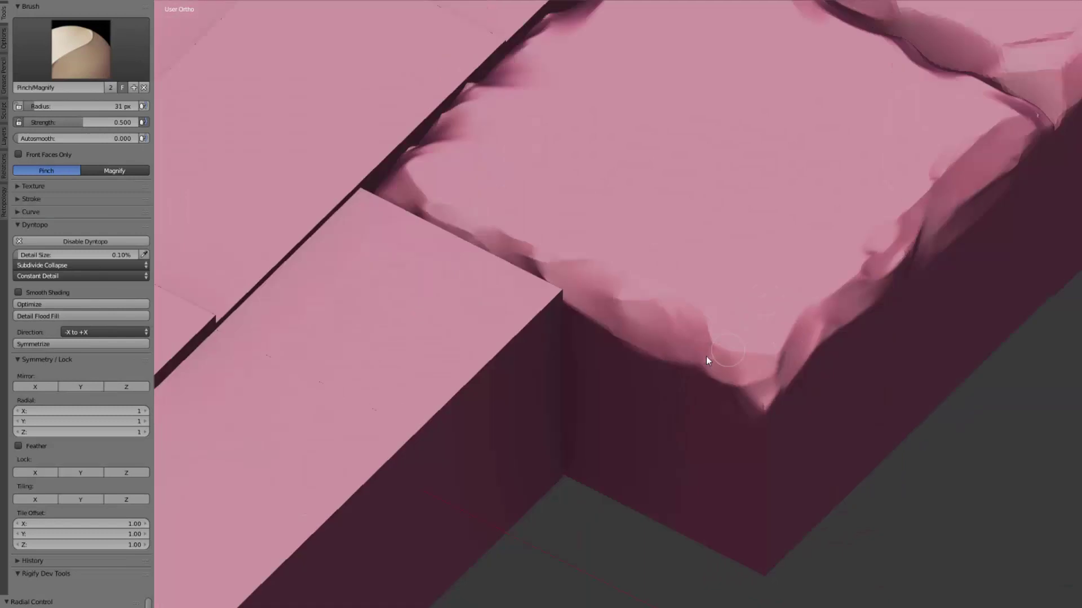
pyautogui.hotkey('shift', 'f')
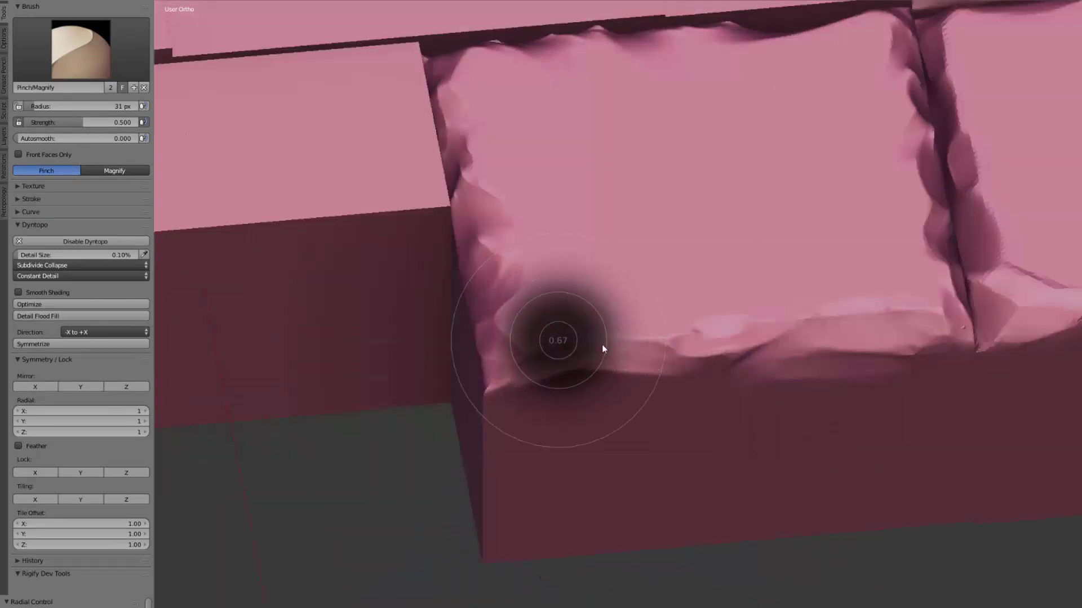
pyautogui.click(584, 378)
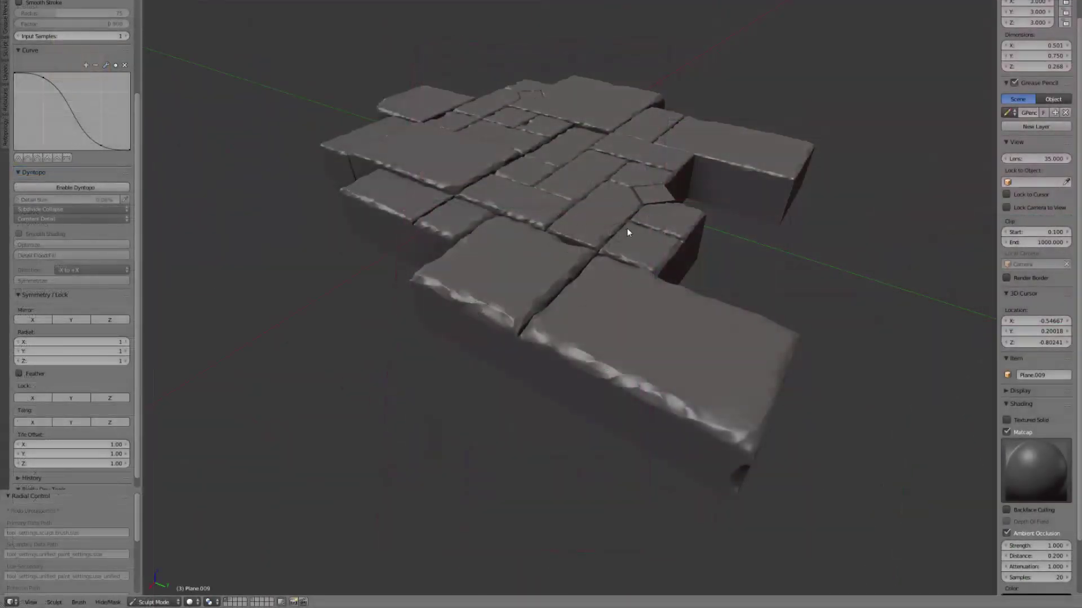
pyautogui.moveTo(628, 232)
pyautogui.mouseDown(button='middle')
pyautogui.moveTo(606, 254)
pyautogui.moveTo(592, 307)
pyautogui.moveTo(611, 285)
pyautogui.moveTo(640, 302)
pyautogui.moveTo(607, 292)
pyautogui.moveTo(586, 315)
pyautogui.mouseUp(button='middle')
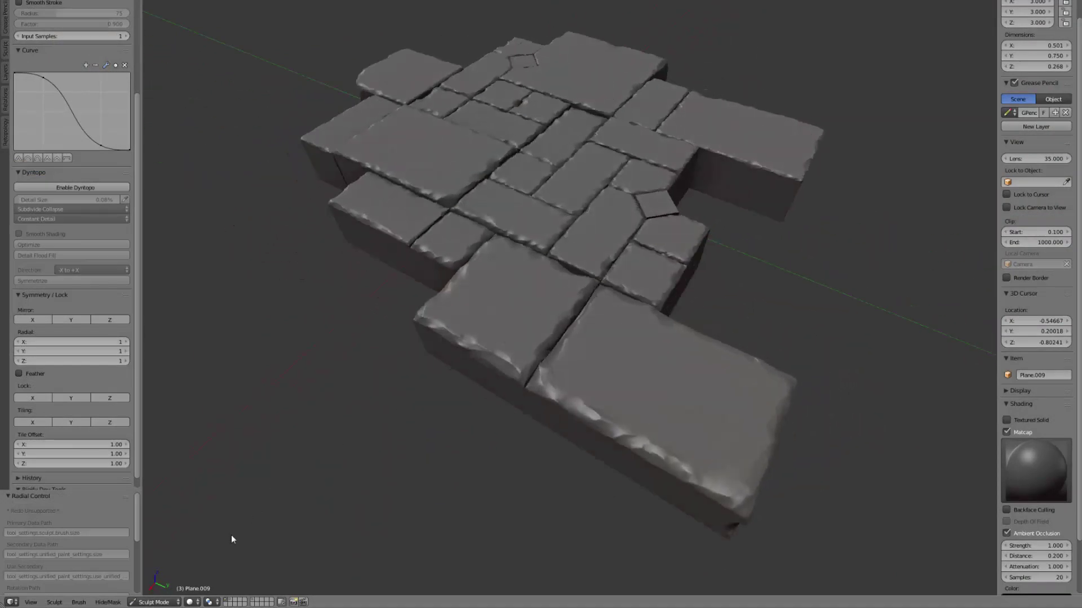
# Step: Examine the chipped edges of the sculpted floor blocks from several angles
pyautogui.keyDown('shift'); pyautogui.click(232, 602); pyautogui.keyUp('shift')
pyautogui.moveTo(542, 269)
pyautogui.mouseDown(button='middle')
pyautogui.moveTo(528, 329)
pyautogui.moveTo(529, 266)
pyautogui.moveTo(536, 310)
pyautogui.moveTo(560, 333)
pyautogui.moveTo(564, 286)
pyautogui.moveTo(556, 363)
pyautogui.moveTo(556, 337)
pyautogui.moveTo(493, 337)
pyautogui.moveTo(594, 333)
pyautogui.moveTo(551, 341)
pyautogui.moveTo(502, 316)
pyautogui.moveTo(545, 296)
pyautogui.mouseUp(button='middle')
pyautogui.moveTo(536, 315); pyautogui.dragTo(487, 248, button='middle')
pyautogui.moveTo(592, 378); pyautogui.dragTo(546, 307, button='middle')
pyautogui.moveTo(615, 342); pyautogui.dragTo(298, 560, button='middle')
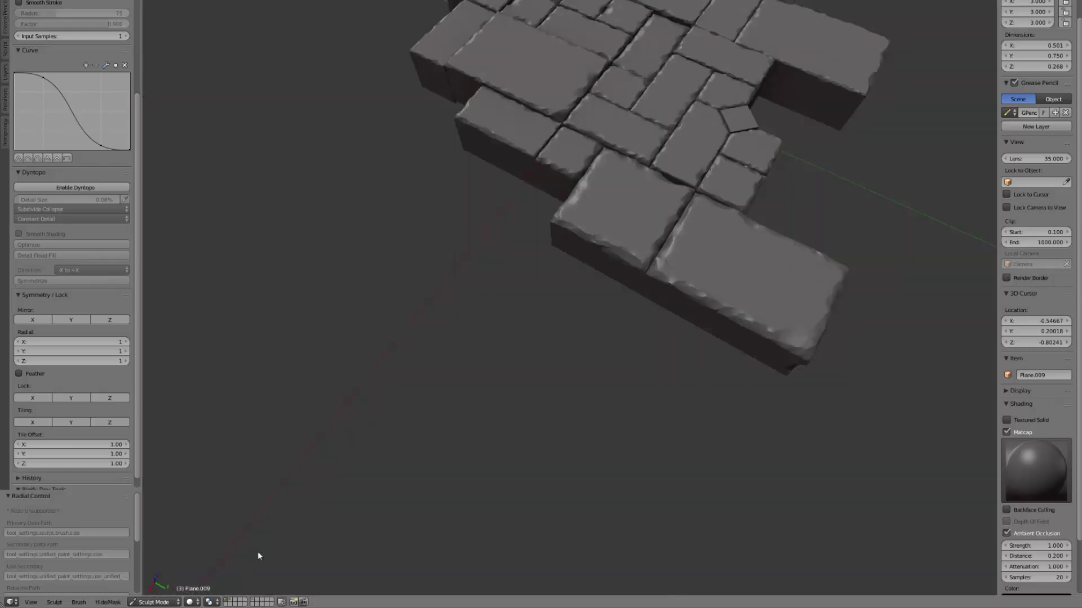
pyautogui.moveTo(258, 552); pyautogui.dragTo(580, 344, button='middle')
pyautogui.scroll(1, 572, 389)
pyautogui.moveTo(581, 403)
pyautogui.keyDown('shift'); pyautogui.mouseDown(button='middle')
pyautogui.moveTo(568, 432)
pyautogui.moveTo(576, 393)
pyautogui.moveTo(592, 421)
pyautogui.mouseUp(button='middle'); pyautogui.keyUp('shift')
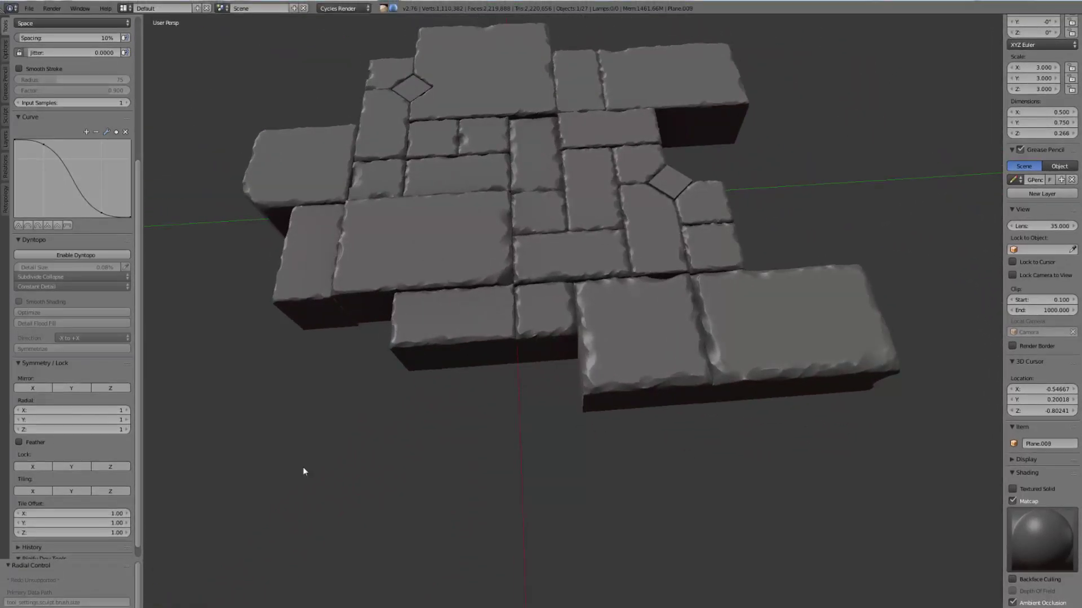
pyautogui.moveTo(307, 433)
pyautogui.mouseDown(button='middle')
pyautogui.moveTo(417, 337)
pyautogui.moveTo(506, 361)
pyautogui.mouseUp(button='middle')
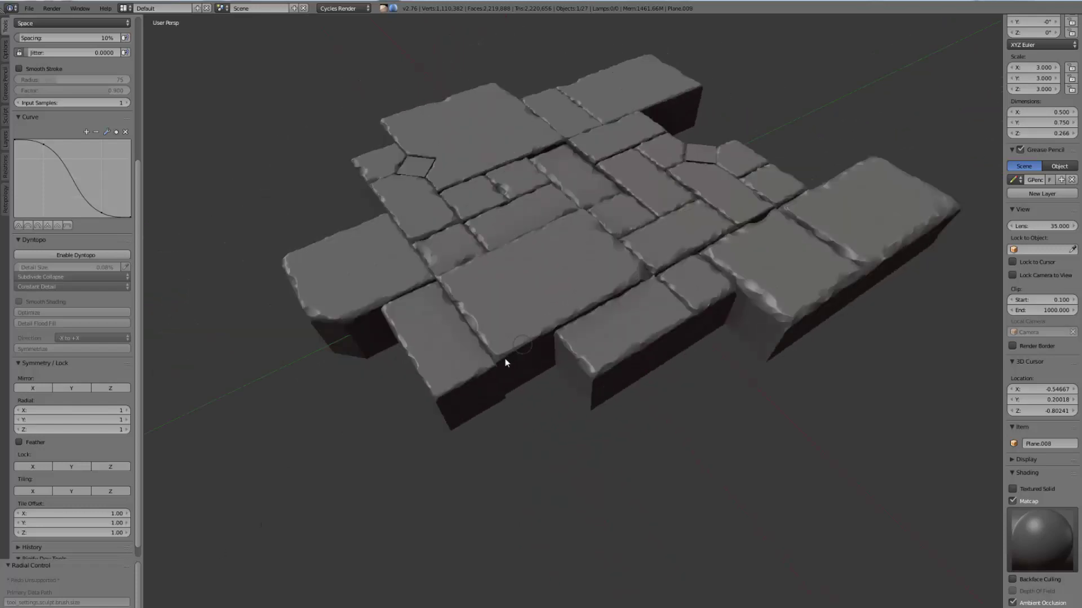
# Step: Isolate the large chipped floor block in local view and inspect its worn edges from several sides
pyautogui.scroll(3, 505, 344)
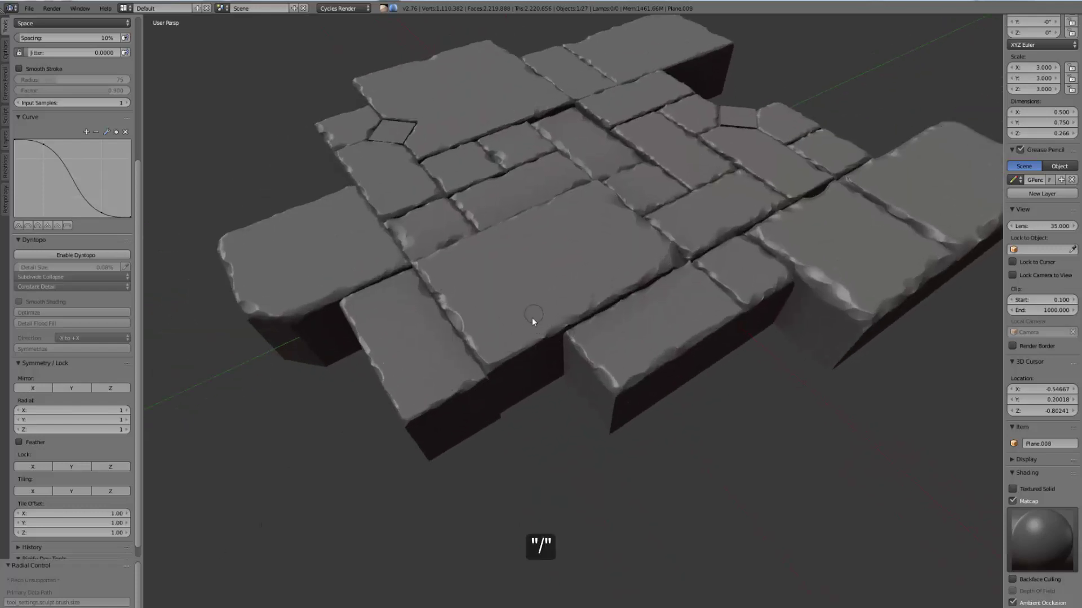
pyautogui.press('KP_Divide')
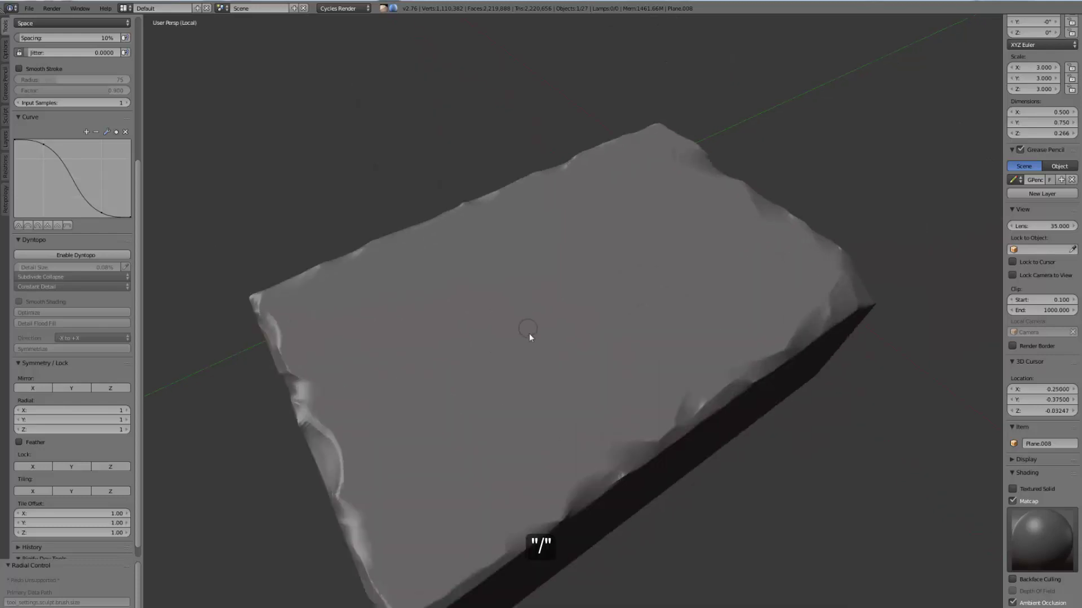
pyautogui.moveTo(523, 317)
pyautogui.mouseDown(button='middle')
pyautogui.moveTo(529, 357)
pyautogui.moveTo(476, 355)
pyautogui.moveTo(483, 346)
pyautogui.moveTo(521, 344)
pyautogui.moveTo(492, 367)
pyautogui.moveTo(390, 295)
pyautogui.mouseUp(button='middle')
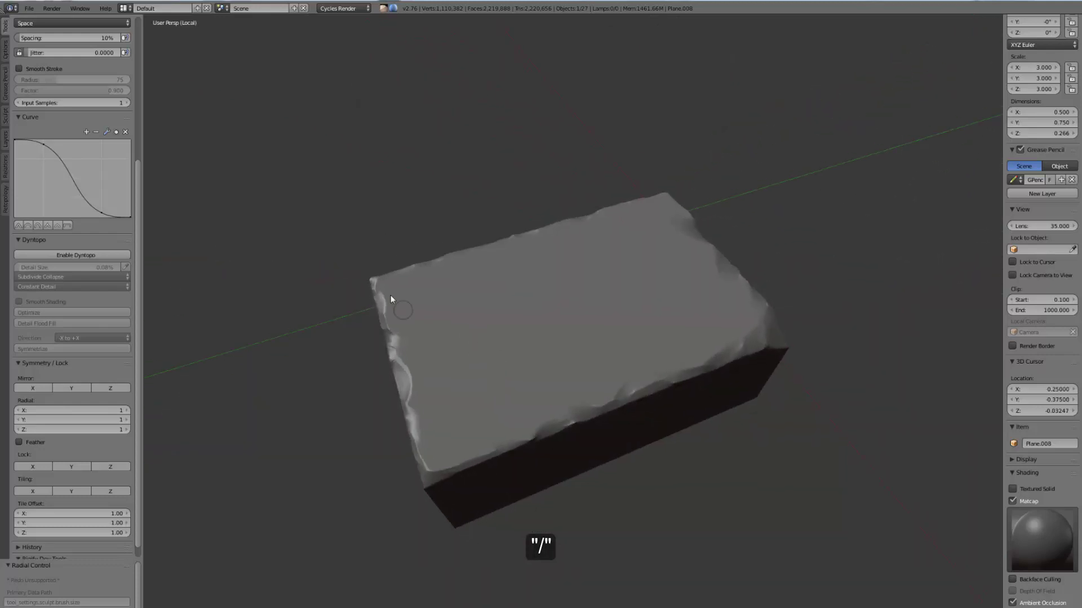
pyautogui.moveTo(762, 345); pyautogui.dragTo(515, 289, button='middle')
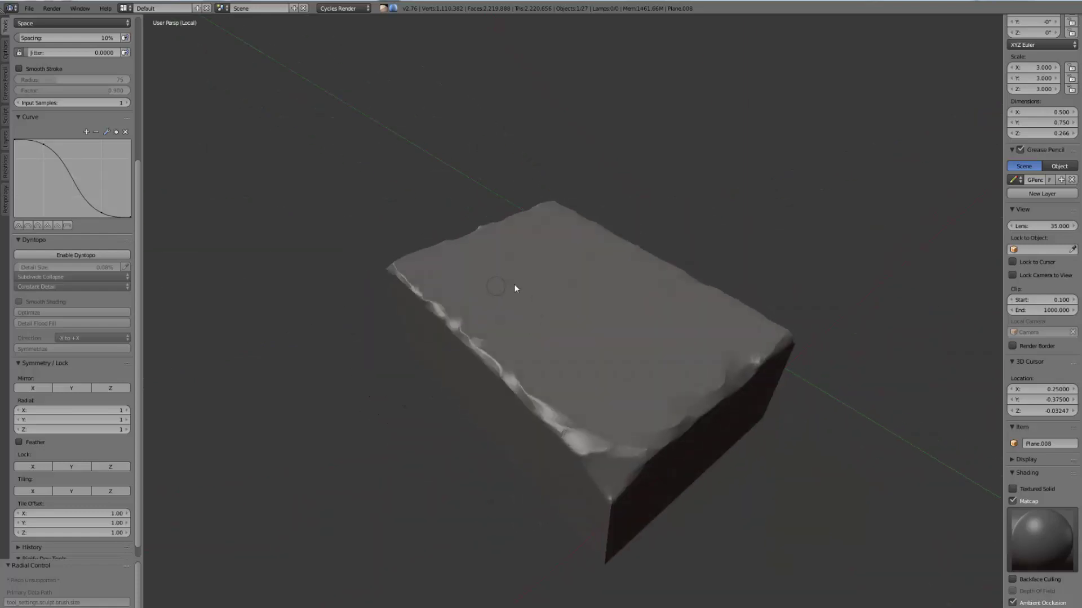
pyautogui.moveTo(616, 376)
pyautogui.mouseDown(button='middle')
pyautogui.moveTo(688, 379)
pyautogui.moveTo(651, 360)
pyautogui.moveTo(729, 327)
pyautogui.mouseUp(button='middle')
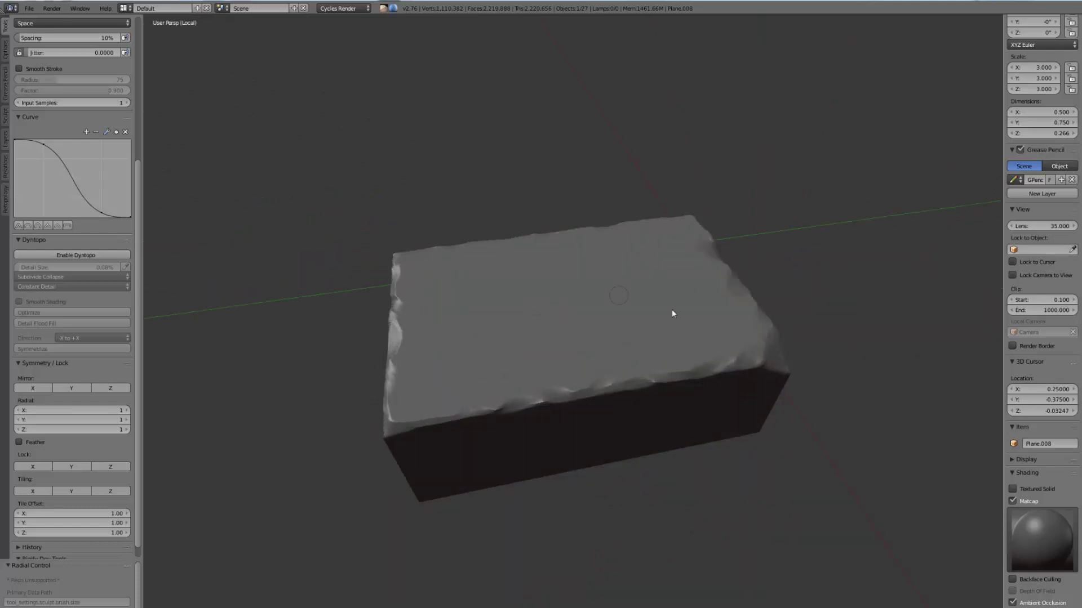
pyautogui.moveTo(422, 320); pyautogui.dragTo(360, 350, button='middle')
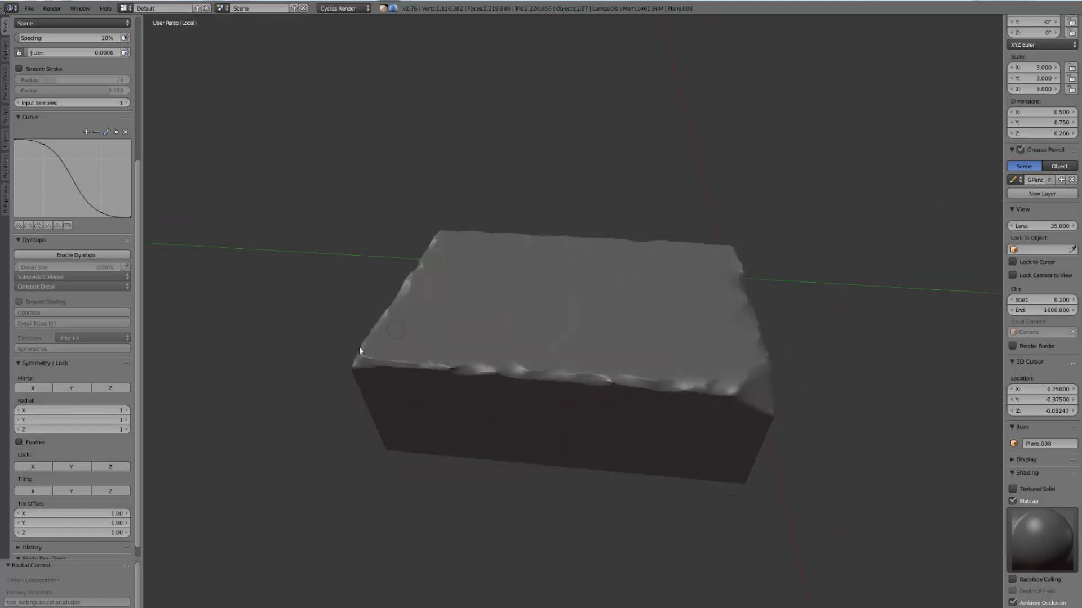
pyautogui.moveTo(588, 346); pyautogui.dragTo(584, 347, button='middle')
# Step: Select the Mask brush and change the viewport matcap to the pink material
pyautogui.press('s')
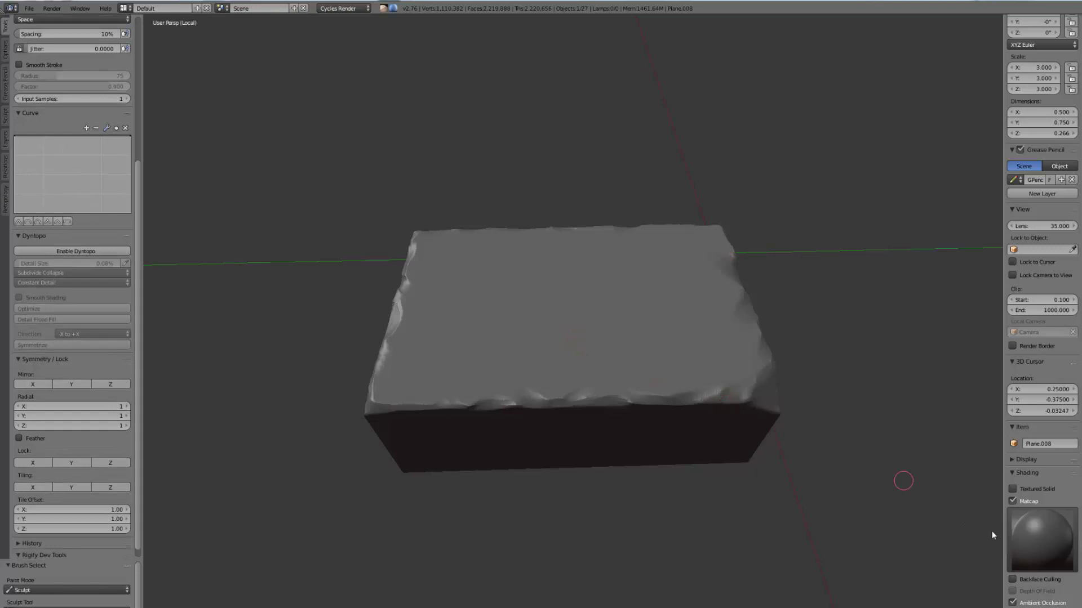
pyautogui.click(1040, 544)
pyautogui.click(722, 364)
# Step: Paint a trial mask over the middle of the block's upper face, then clear the mask
pyautogui.moveTo(558, 429)
pyautogui.mouseDown(button='middle')
pyautogui.moveTo(553, 375)
pyautogui.moveTo(518, 320)
pyautogui.mouseUp(button='middle')
pyautogui.click(543, 325)
pyautogui.moveTo(530, 324)
pyautogui.mouseDown()
pyautogui.moveTo(544, 309)
pyautogui.moveTo(620, 325)
pyautogui.moveTo(596, 305)
pyautogui.moveTo(564, 316)
pyautogui.mouseUp()
pyautogui.moveTo(564, 315)
pyautogui.mouseDown(button='middle')
pyautogui.moveTo(518, 344)
pyautogui.moveTo(682, 287)
pyautogui.mouseUp(button='middle')
pyautogui.moveTo(546, 326)
pyautogui.mouseDown(button='middle')
pyautogui.moveTo(495, 337)
pyautogui.moveTo(509, 323)
pyautogui.moveTo(549, 319)
pyautogui.moveTo(540, 362)
pyautogui.mouseUp(button='middle')
pyautogui.moveTo(541, 366)
pyautogui.mouseDown()
pyautogui.moveTo(483, 305)
pyautogui.moveTo(502, 285)
pyautogui.moveTo(549, 286)
pyautogui.mouseUp()
pyautogui.moveTo(549, 287)
pyautogui.mouseDown(button='middle')
pyautogui.moveTo(608, 330)
pyautogui.moveTo(548, 331)
pyautogui.moveTo(522, 347)
pyautogui.moveTo(511, 300)
pyautogui.mouseUp(button='middle')
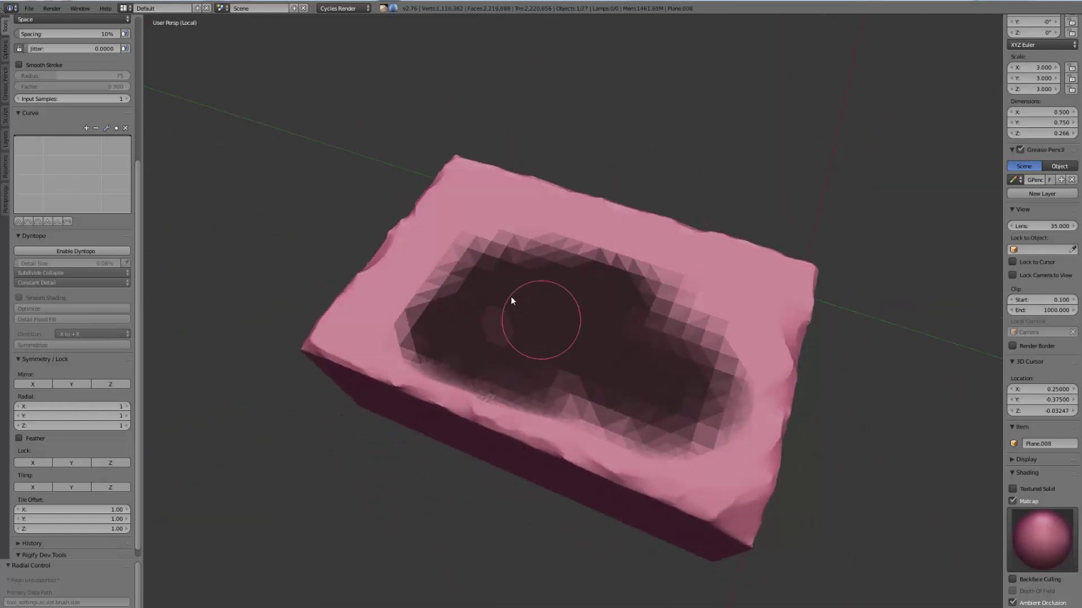
pyautogui.moveTo(594, 350); pyautogui.dragTo(567, 328, button='middle')
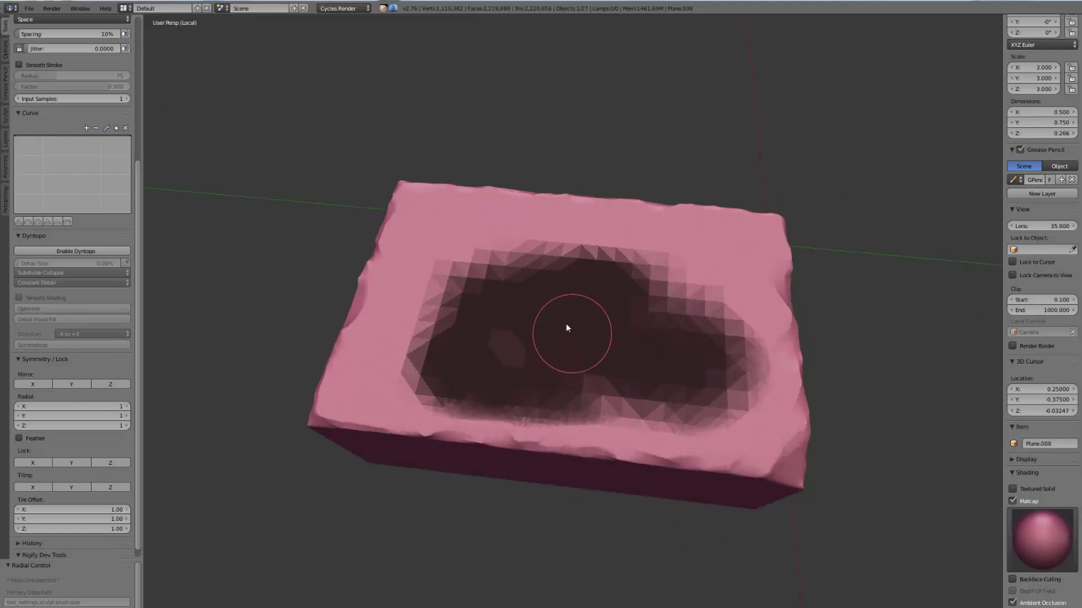
pyautogui.hotkey('alt', 'm')
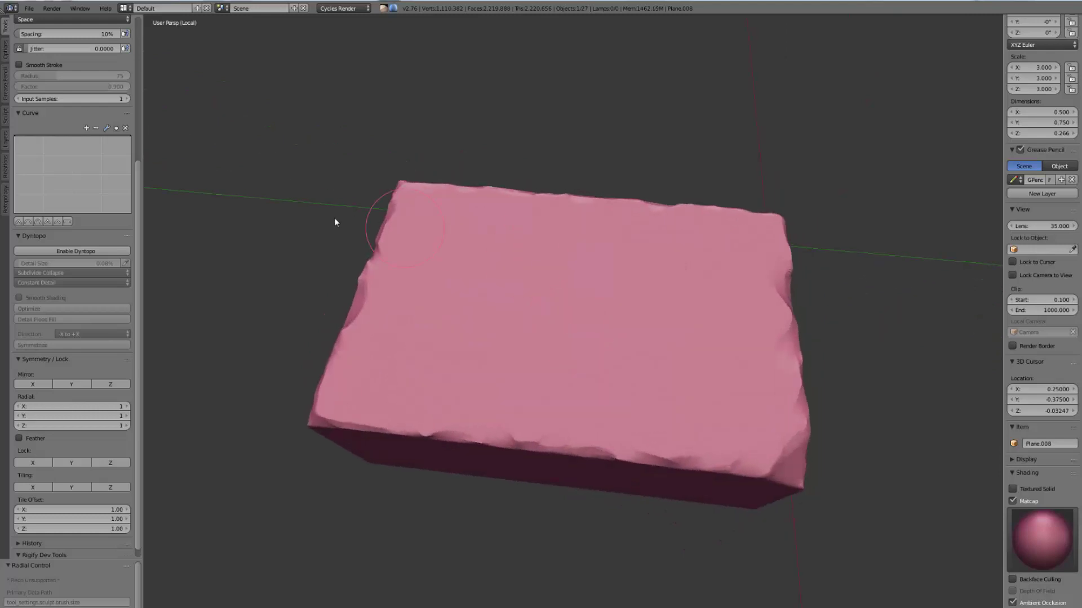
# Step: Enable dynamic topology and choose the Clay Strips brush with a radius of 328 px
pyautogui.scroll(8, 135, 190)
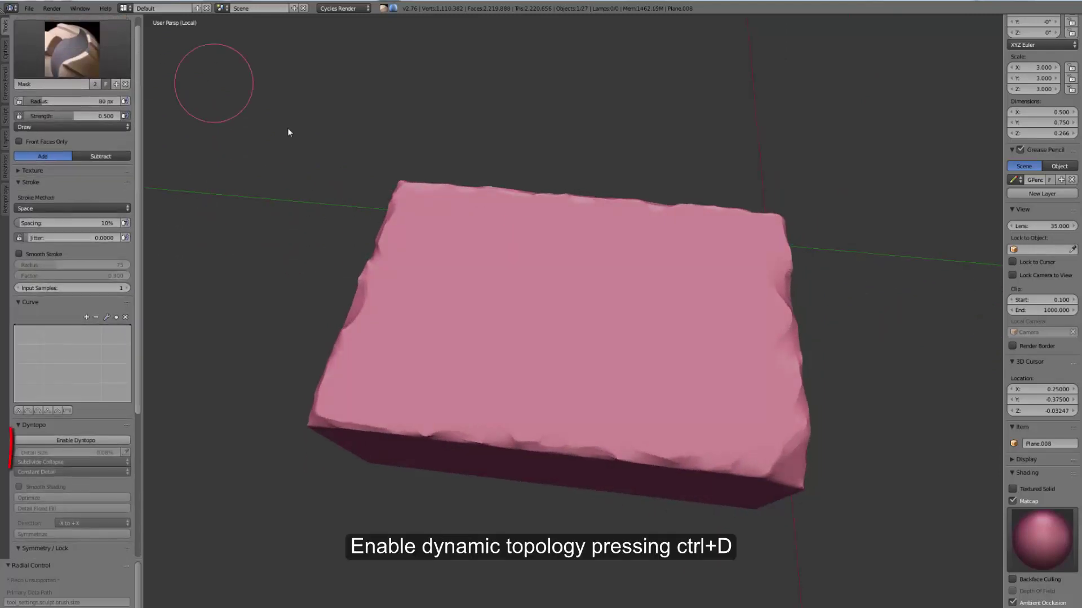
pyautogui.hotkey('ctrl', 'd')
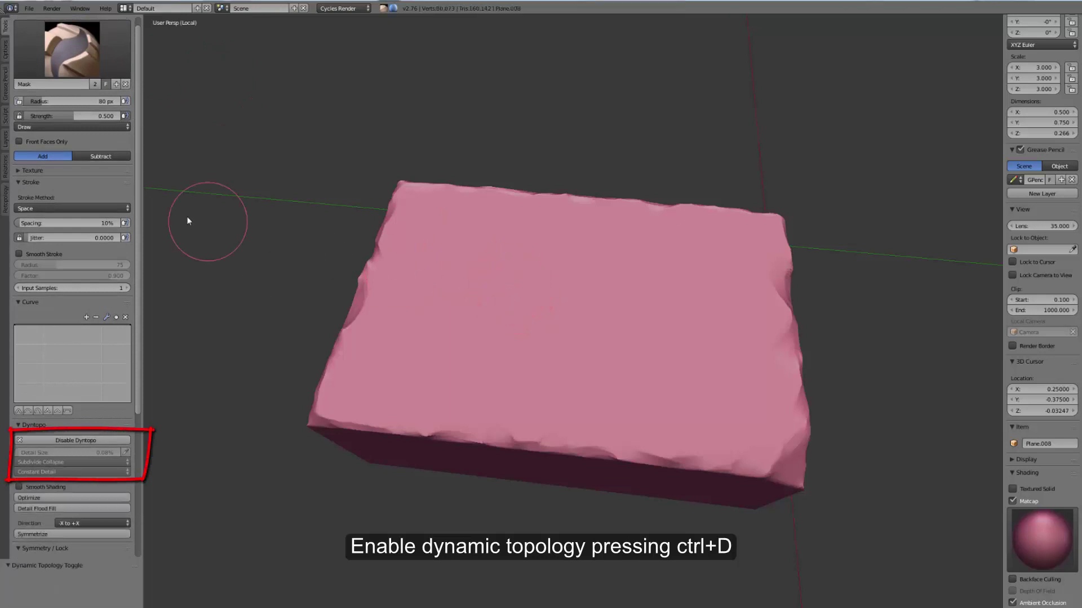
pyautogui.click(72, 51)
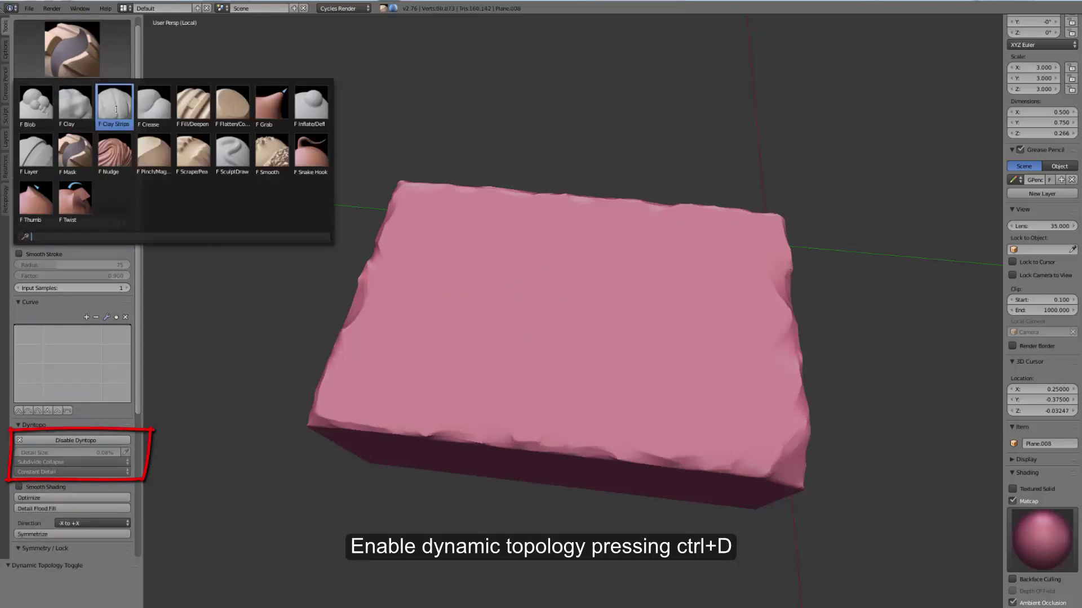
pyautogui.click(155, 107)
pyautogui.press('f')
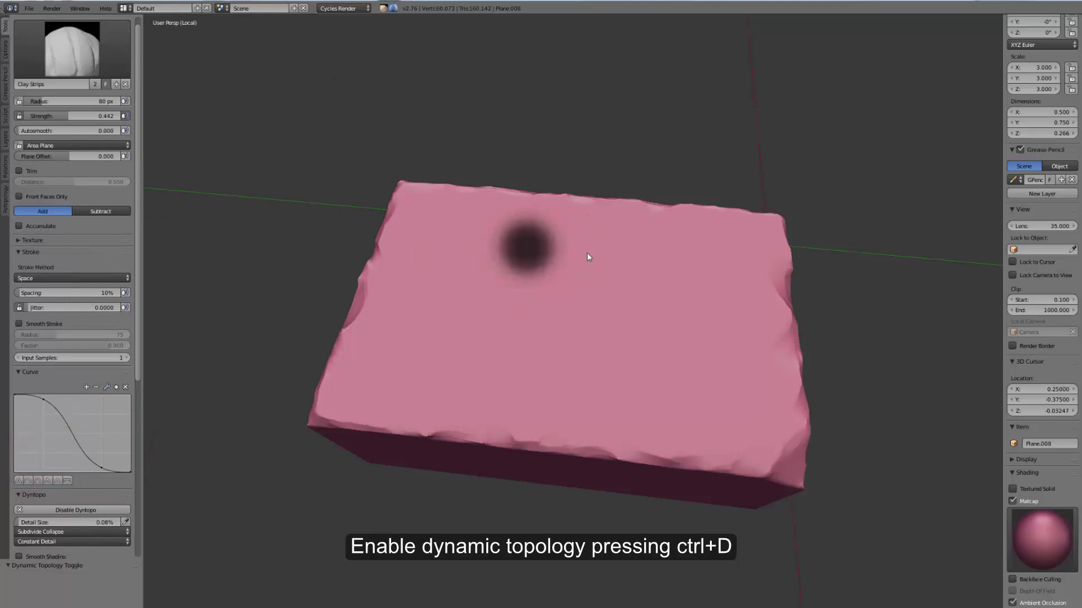
pyautogui.click(620, 273)
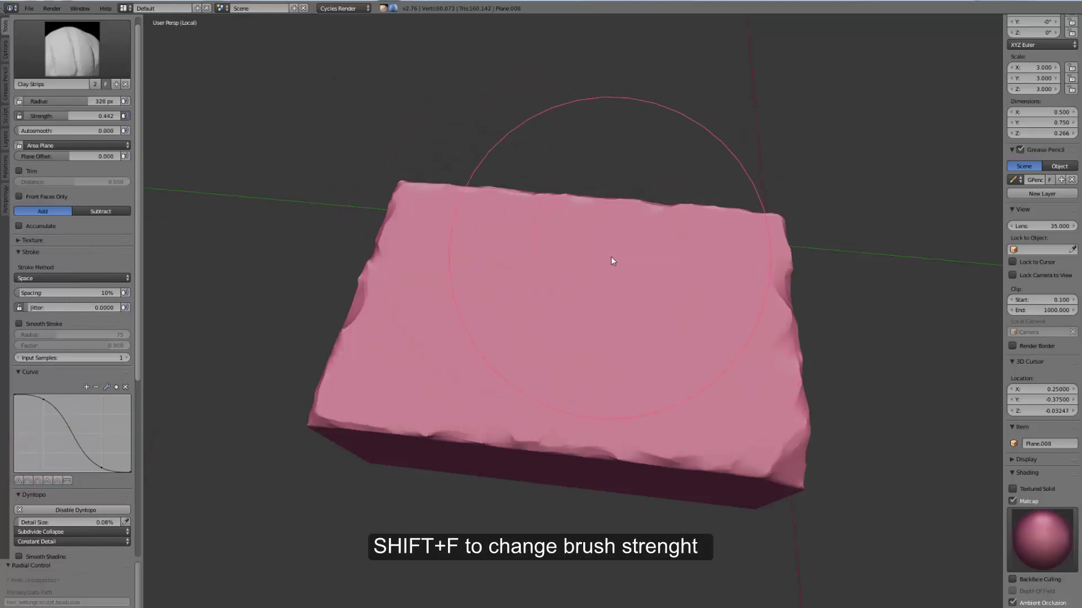
# Step: Reduce the Clay Strips brush strength to 0.018
pyautogui.hotkey('shift', 'f')
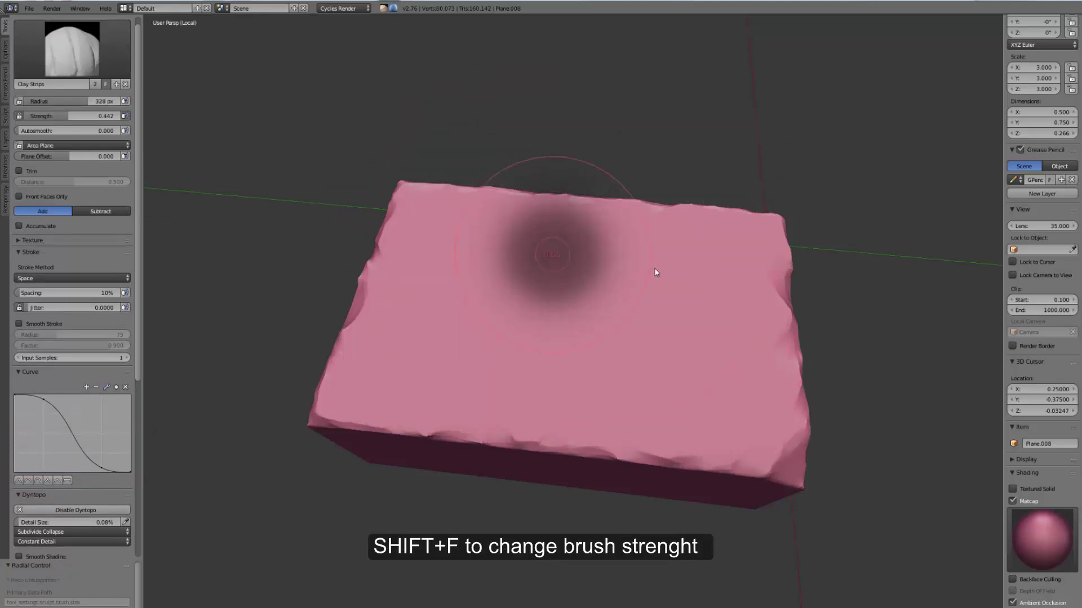
pyautogui.click(651, 272)
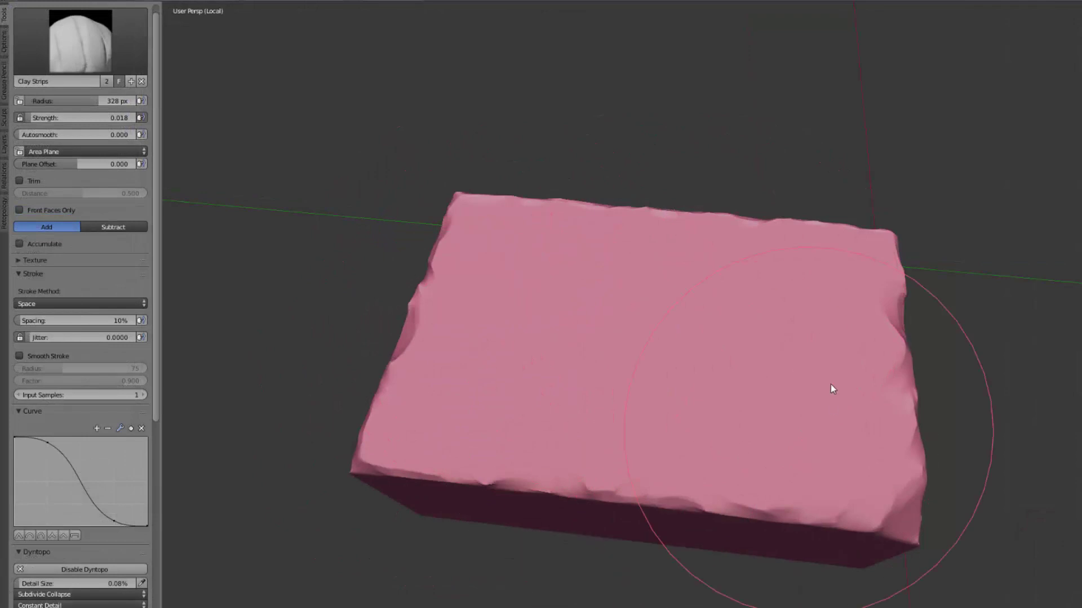
pyautogui.hotkey('shift', 'f')
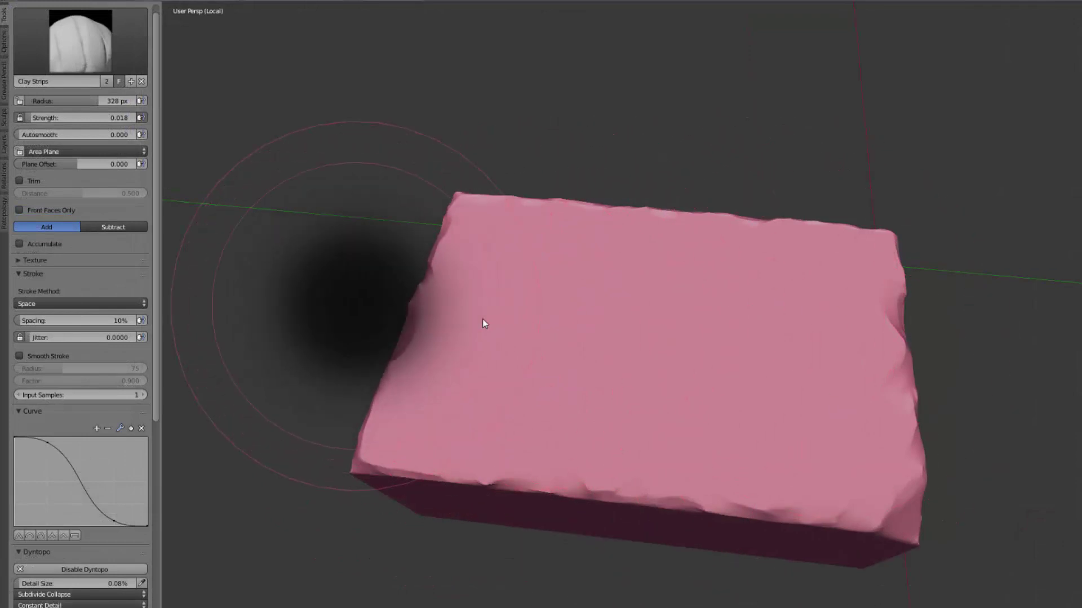
pyautogui.click(481, 319)
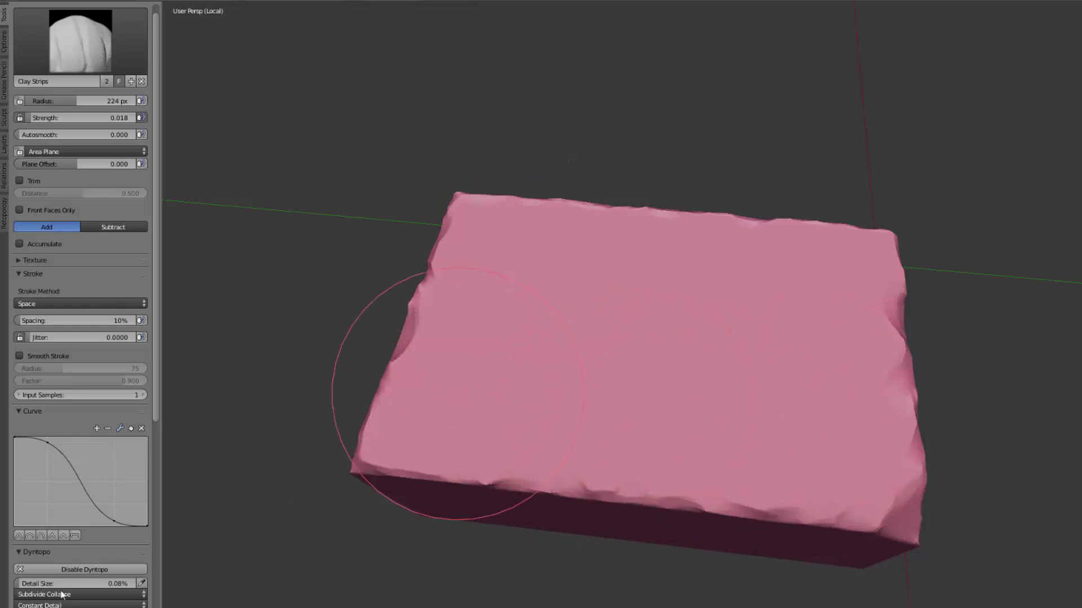
# Step: Inspect the block's mesh density in wireframe and check its shaded surface from several angles
pyautogui.moveTo(613, 357)
pyautogui.mouseDown(button='middle')
pyautogui.moveTo(684, 357)
pyautogui.moveTo(652, 328)
pyautogui.moveTo(631, 353)
pyautogui.moveTo(700, 367)
pyautogui.moveTo(741, 337)
pyautogui.moveTo(749, 363)
pyautogui.moveTo(682, 374)
pyautogui.moveTo(582, 370)
pyautogui.moveTo(584, 315)
pyautogui.moveTo(462, 287)
pyautogui.moveTo(539, 333)
pyautogui.moveTo(664, 338)
pyautogui.moveTo(633, 394)
pyautogui.moveTo(633, 357)
pyautogui.moveTo(713, 340)
pyautogui.moveTo(705, 293)
pyautogui.moveTo(710, 304)
pyautogui.moveTo(661, 293)
pyautogui.mouseUp(button='middle')
pyautogui.hotkey('ctrl', 'z')
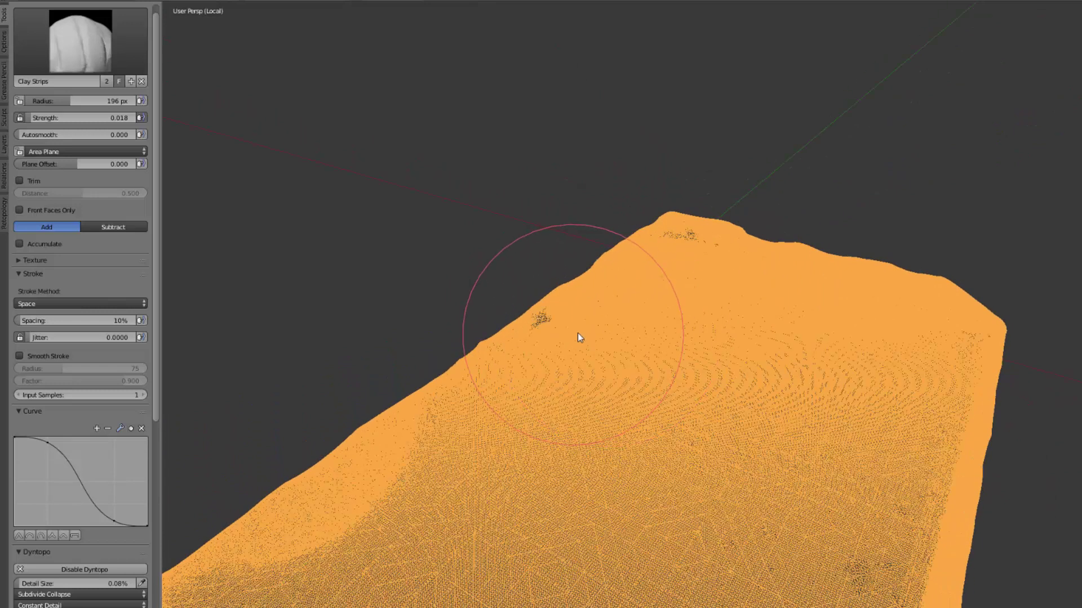
pyautogui.moveTo(647, 322)
pyautogui.mouseDown(button='middle')
pyautogui.moveTo(661, 350)
pyautogui.moveTo(625, 353)
pyautogui.moveTo(579, 412)
pyautogui.moveTo(556, 370)
pyautogui.moveTo(771, 442)
pyautogui.moveTo(720, 425)
pyautogui.moveTo(772, 435)
pyautogui.moveTo(738, 417)
pyautogui.mouseUp(button='middle')
pyautogui.click(80, 41)
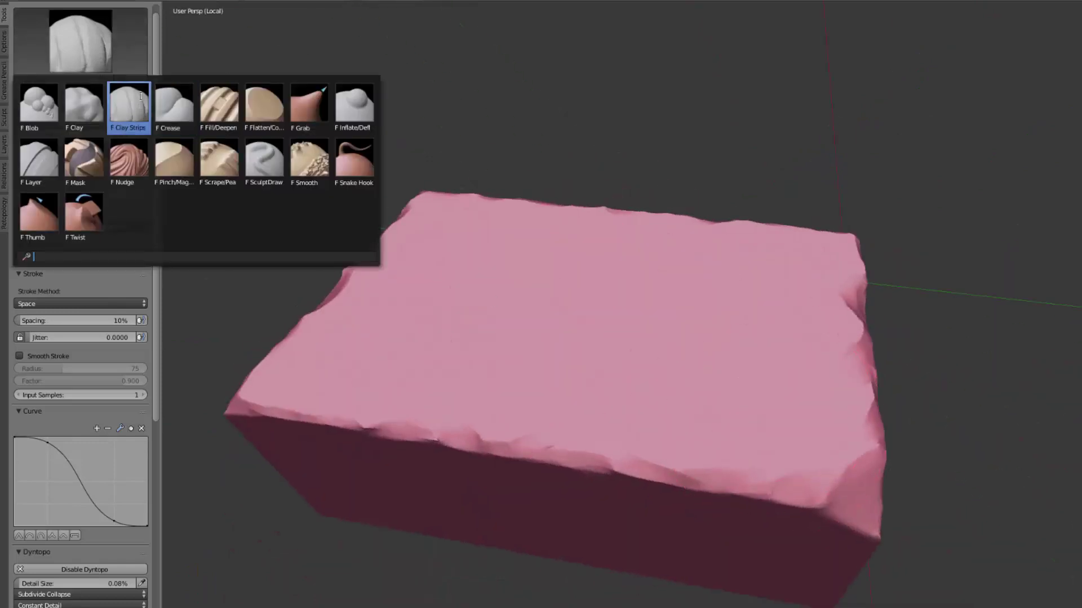
pyautogui.moveTo(780, 328)
pyautogui.mouseDown(button='middle')
pyautogui.moveTo(761, 367)
pyautogui.moveTo(332, 451)
pyautogui.mouseUp(button='middle')
pyautogui.moveTo(460, 453)
pyautogui.mouseDown(button='middle')
pyautogui.moveTo(492, 401)
pyautogui.moveTo(619, 371)
pyautogui.moveTo(623, 398)
pyautogui.moveTo(650, 347)
pyautogui.moveTo(577, 345)
pyautogui.moveTo(550, 375)
pyautogui.moveTo(623, 240)
pyautogui.mouseUp(button='middle')
pyautogui.scroll(4, 535, 415)
pyautogui.moveTo(495, 265); pyautogui.dragTo(837, 300, button='middle')
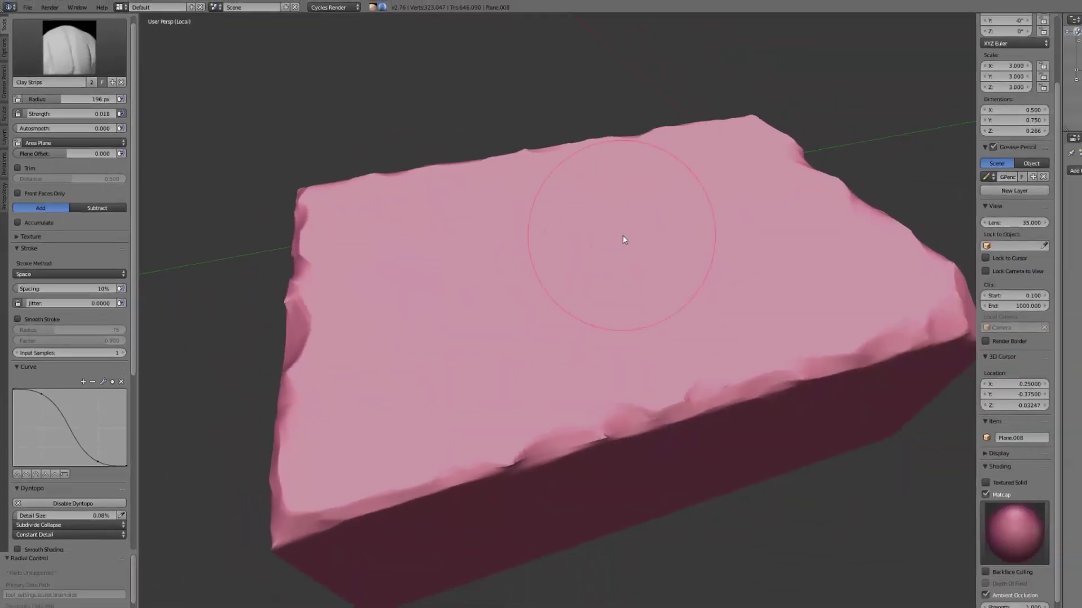
# Step: Switch to the Mask brush at 53 px radius and paint a short mask stroke at the block's narrow back corner
pyautogui.press('m')
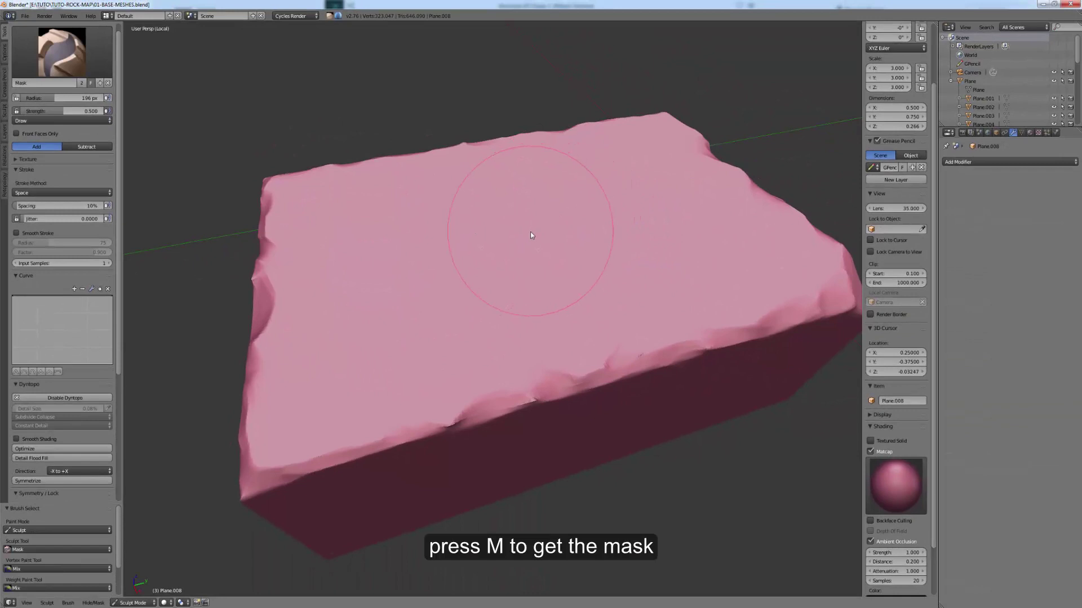
pyautogui.press('f')
pyautogui.click(471, 236)
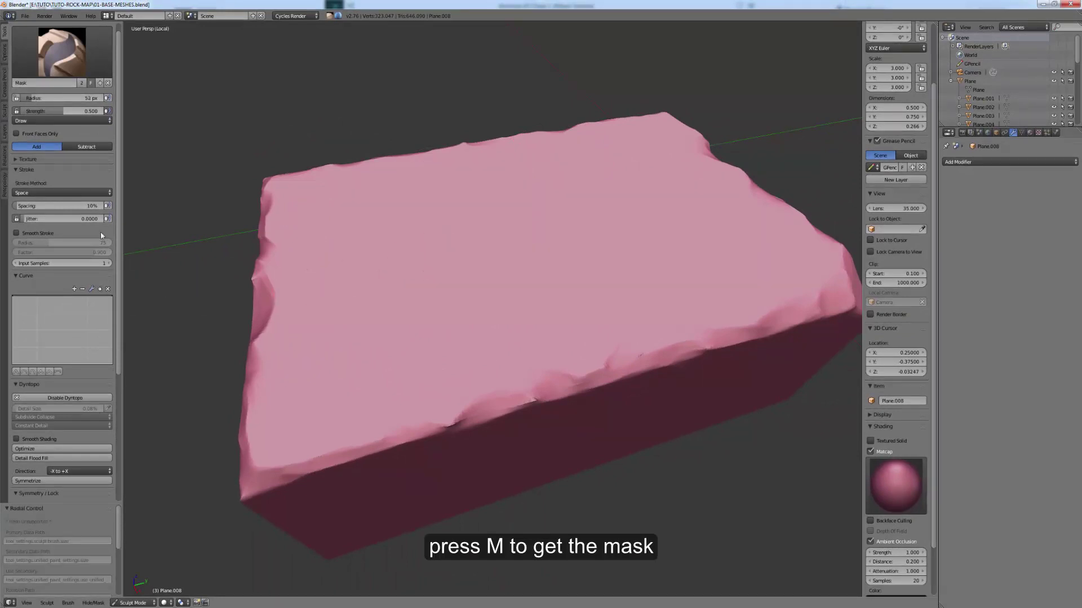
pyautogui.scroll(-4, 88, 164)
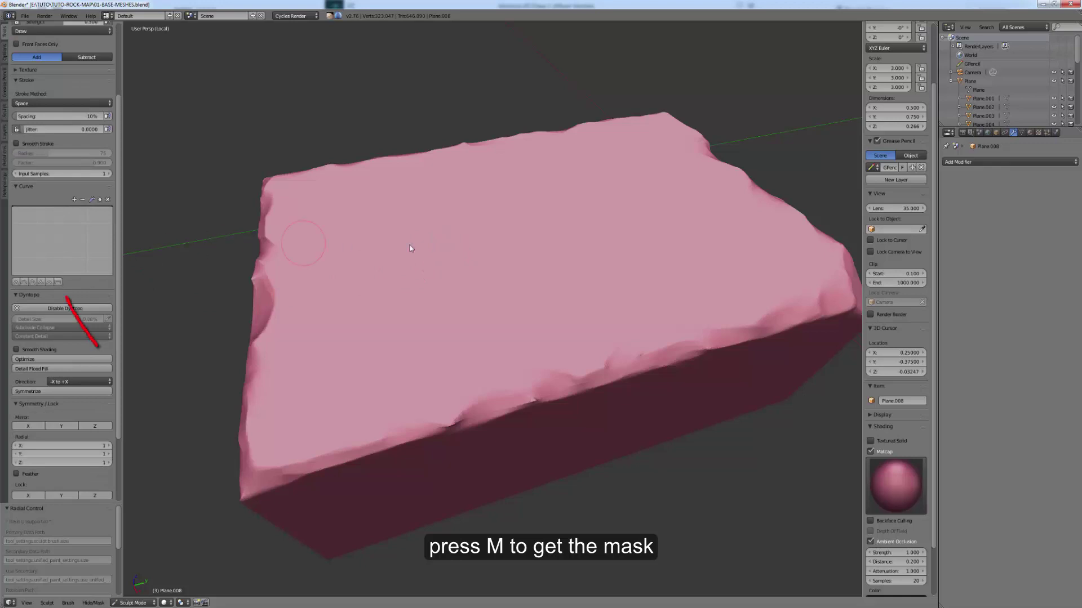
pyautogui.moveTo(401, 253); pyautogui.dragTo(303, 271, button='middle')
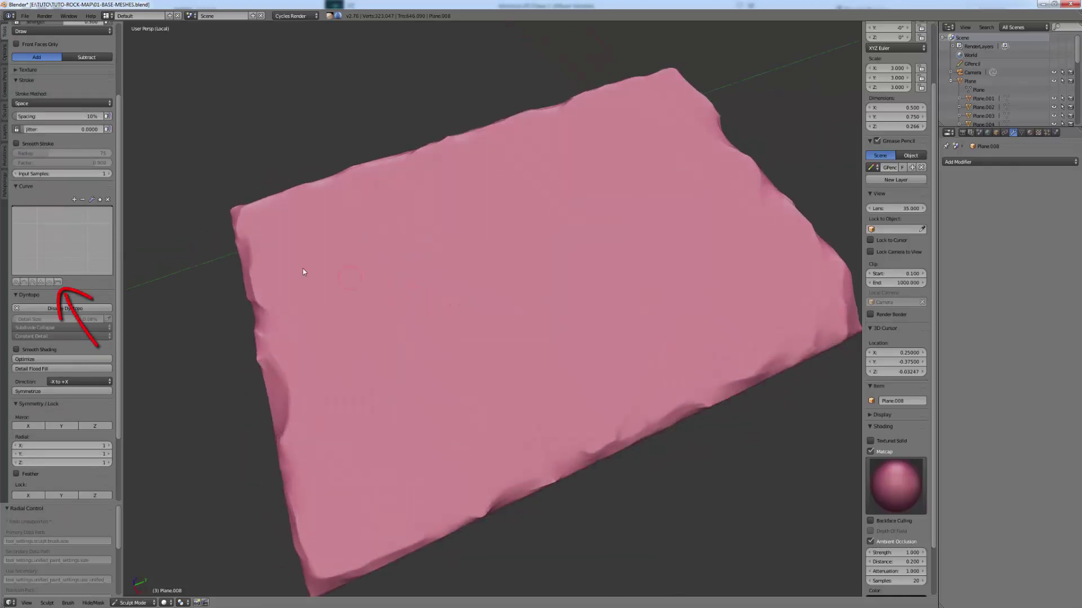
pyautogui.moveTo(255, 228); pyautogui.dragTo(235, 232, button='middle')
pyautogui.moveTo(237, 231); pyautogui.dragTo(284, 242)
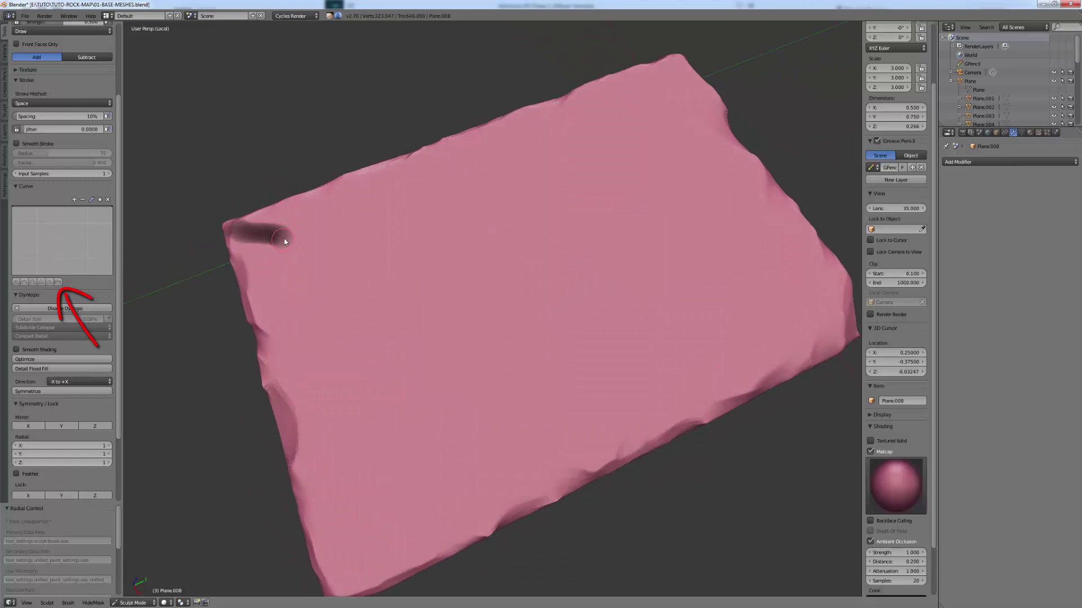
# Step: Set the Mask brush strength to 1.000 and paint an irregular mask band across the block's upper face from corner to opposite edge
pyautogui.hotkey('shift', 'f')
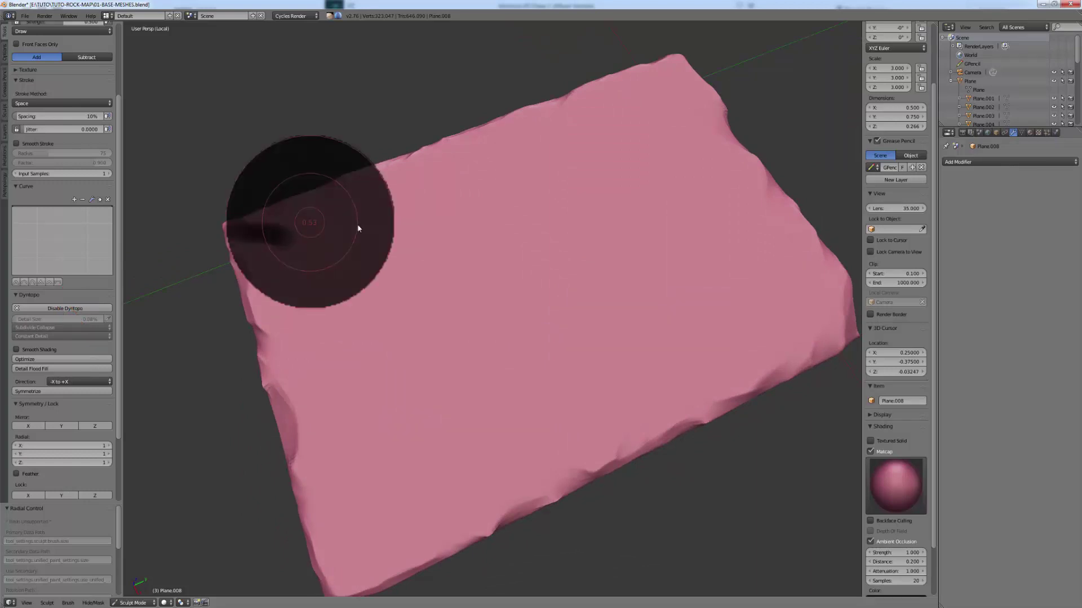
pyautogui.click(314, 222)
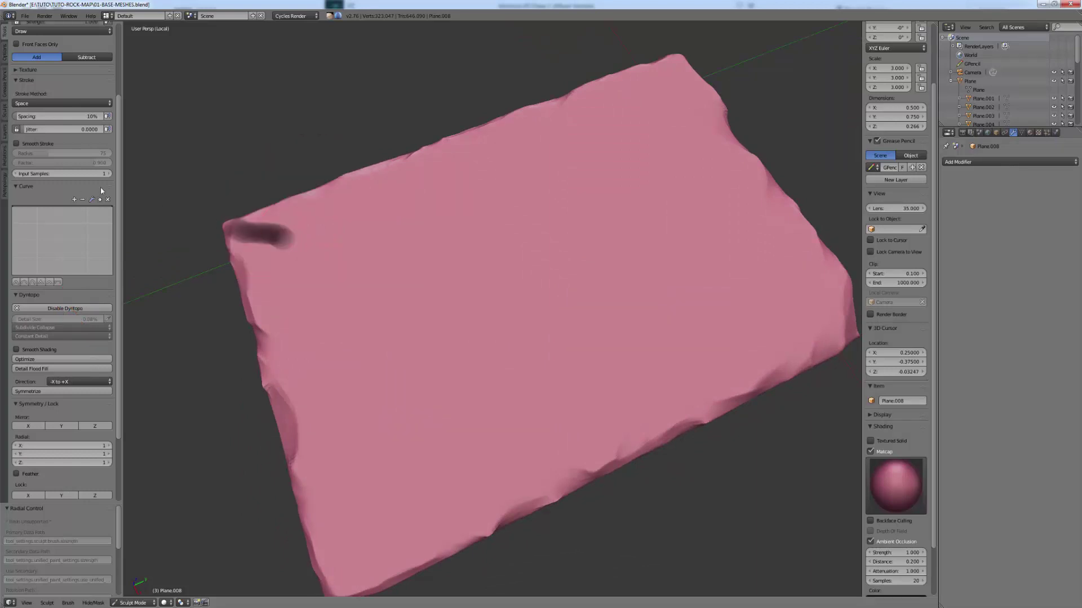
pyautogui.scroll(4, 107, 163)
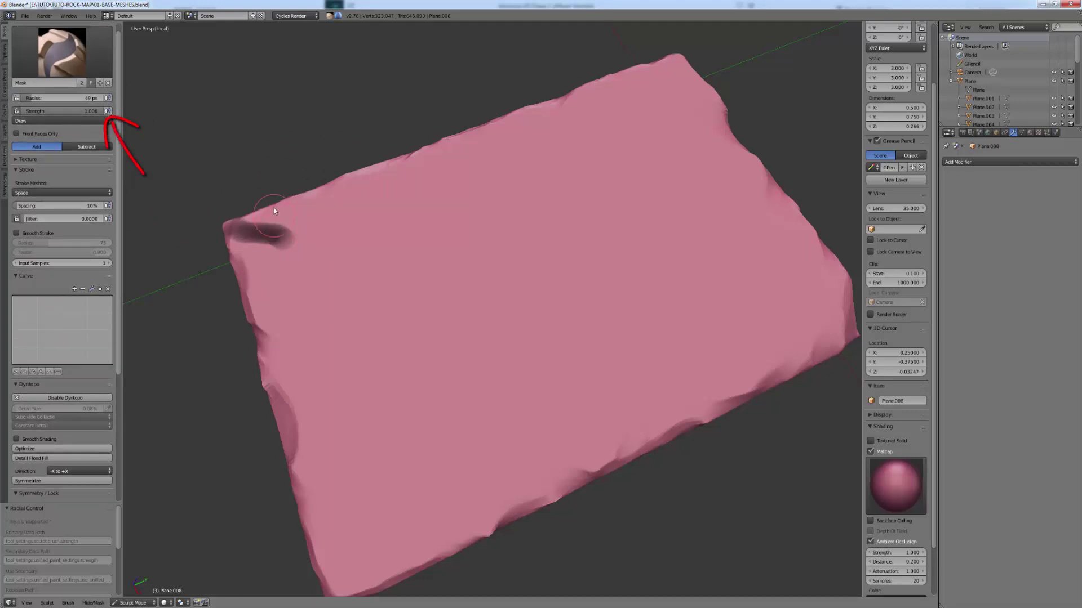
pyautogui.moveTo(233, 227)
pyautogui.mouseDown()
pyautogui.moveTo(323, 248)
pyautogui.moveTo(366, 298)
pyautogui.moveTo(445, 296)
pyautogui.moveTo(512, 328)
pyautogui.mouseUp()
pyautogui.moveTo(625, 357); pyautogui.dragTo(797, 365)
pyautogui.keyDown('shift'); pyautogui.moveTo(752, 365); pyautogui.dragTo(684, 360, button='middle'); pyautogui.keyUp('shift')
# Step: Enlarge the Mask brush and fill the whole area of the upper face behind the irregular mask line
pyautogui.press('f')
pyautogui.moveTo(727, 355)
pyautogui.mouseDown()
pyautogui.moveTo(774, 289)
pyautogui.moveTo(708, 218)
pyautogui.moveTo(613, 76)
pyautogui.moveTo(644, 102)
pyautogui.moveTo(241, 174)
pyautogui.moveTo(295, 235)
pyautogui.moveTo(734, 314)
pyautogui.moveTo(514, 180)
pyautogui.mouseUp()
pyautogui.press('f')
pyautogui.click(213, 200)
pyautogui.moveTo(514, 181)
pyautogui.mouseDown(button='middle')
pyautogui.moveTo(611, 205)
pyautogui.moveTo(610, 186)
pyautogui.moveTo(607, 211)
pyautogui.moveTo(651, 219)
pyautogui.mouseUp(button='middle')
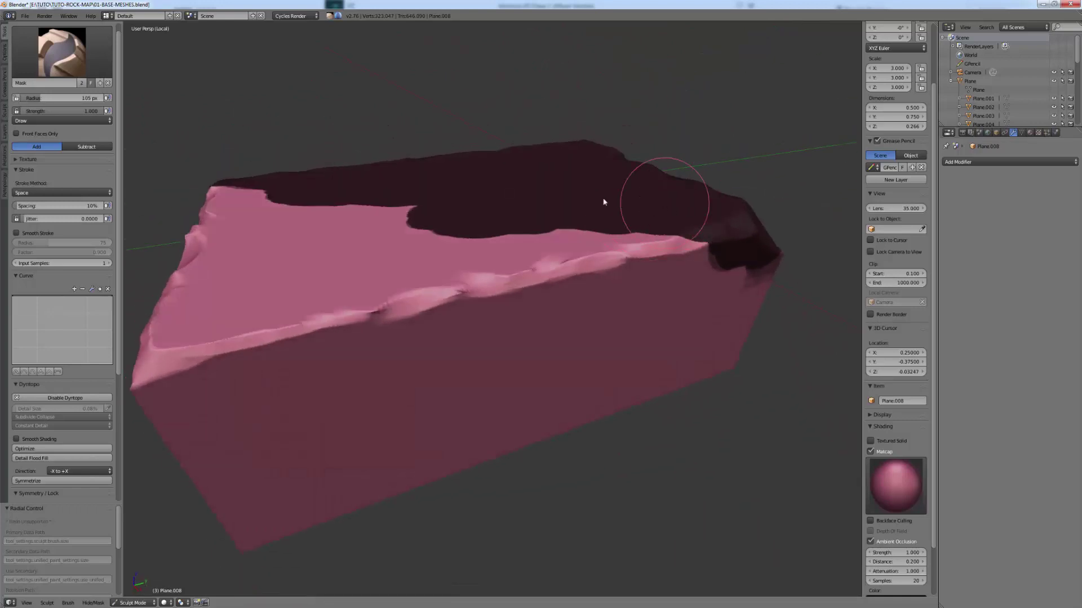
# Step: Refine the irregular mask edge on the block's upper face with a smaller Mask brush, and invert the mask
pyautogui.moveTo(464, 208); pyautogui.dragTo(450, 215, button='middle')
pyautogui.press('f')
pyautogui.click(426, 223)
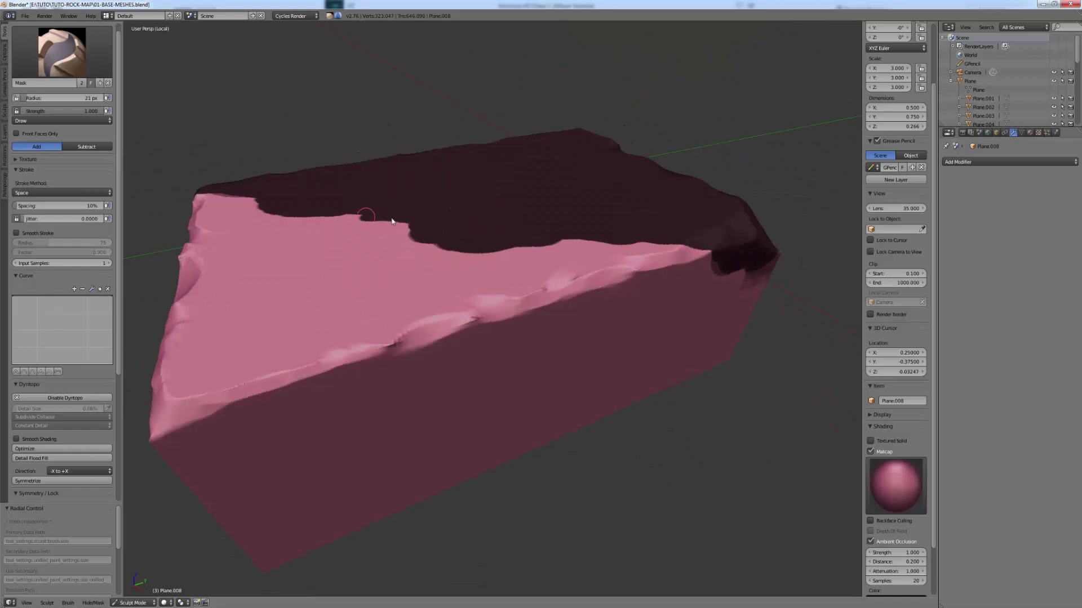
pyautogui.moveTo(647, 228)
pyautogui.mouseDown(button='middle')
pyautogui.moveTo(569, 266)
pyautogui.moveTo(570, 242)
pyautogui.moveTo(555, 265)
pyautogui.moveTo(456, 260)
pyautogui.moveTo(485, 262)
pyautogui.moveTo(499, 191)
pyautogui.mouseUp(button='middle')
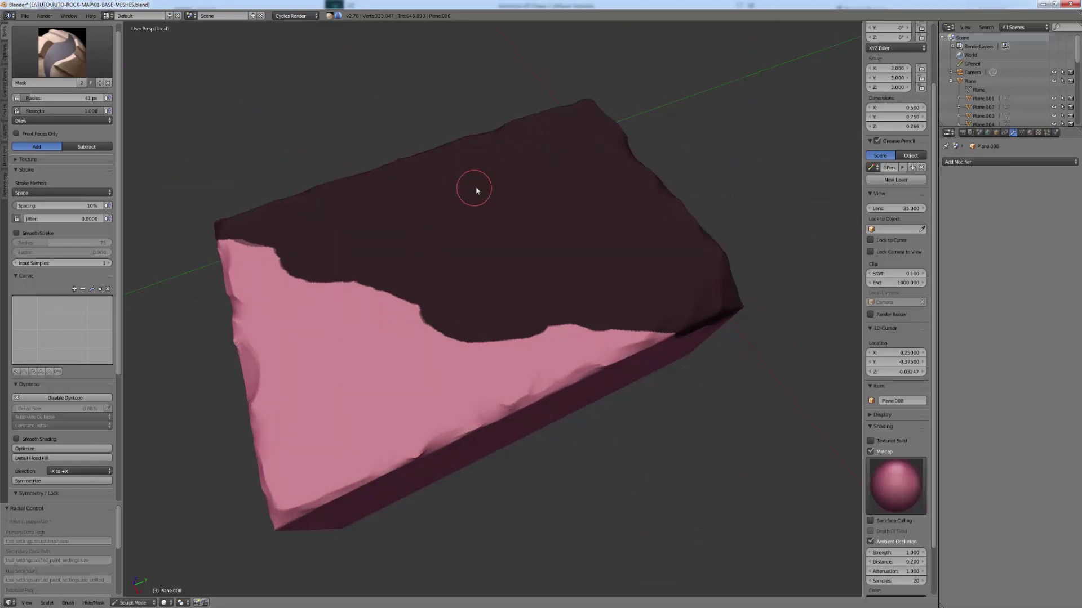
pyautogui.hotkey('ctrl', 'i')
pyautogui.moveTo(509, 235)
pyautogui.mouseDown(button='middle')
pyautogui.moveTo(437, 206)
pyautogui.moveTo(374, 198)
pyautogui.moveTo(448, 196)
pyautogui.moveTo(433, 196)
pyautogui.moveTo(427, 221)
pyautogui.moveTo(379, 203)
pyautogui.mouseUp(button='middle')
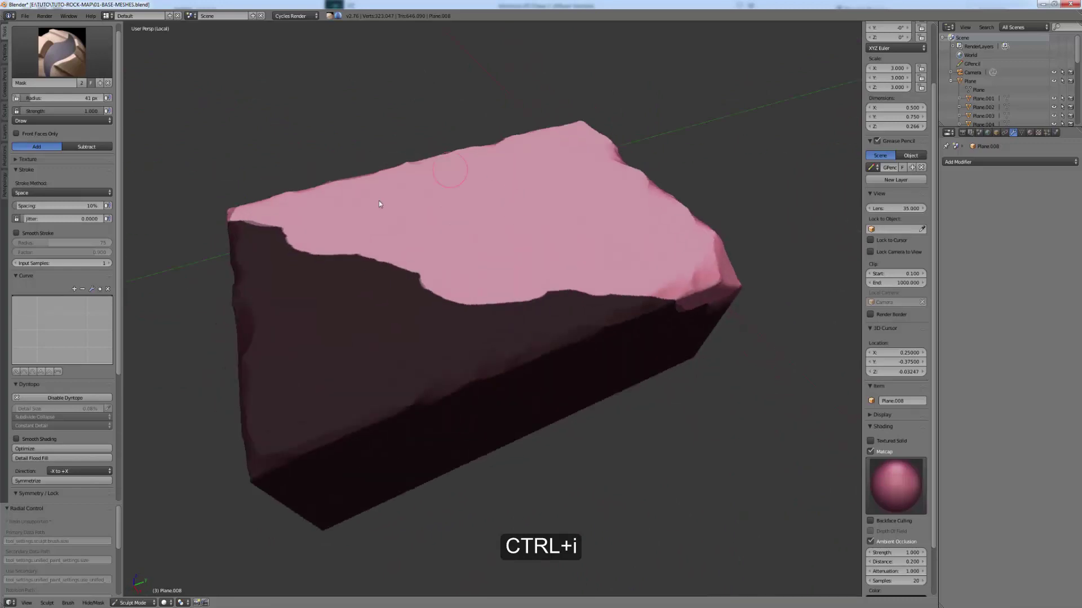
# Step: Switch to the Grab brush with a 266 px radius and a rounded falloff curve
pyautogui.click(74, 59)
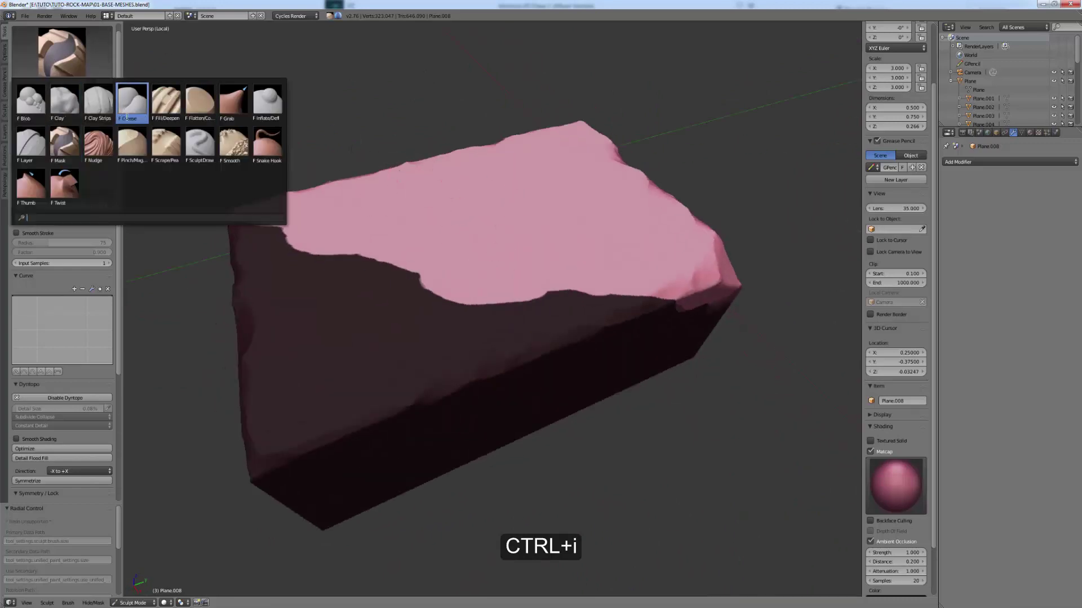
pyautogui.click(229, 96)
pyautogui.moveTo(265, 137); pyautogui.dragTo(329, 144, button='middle')
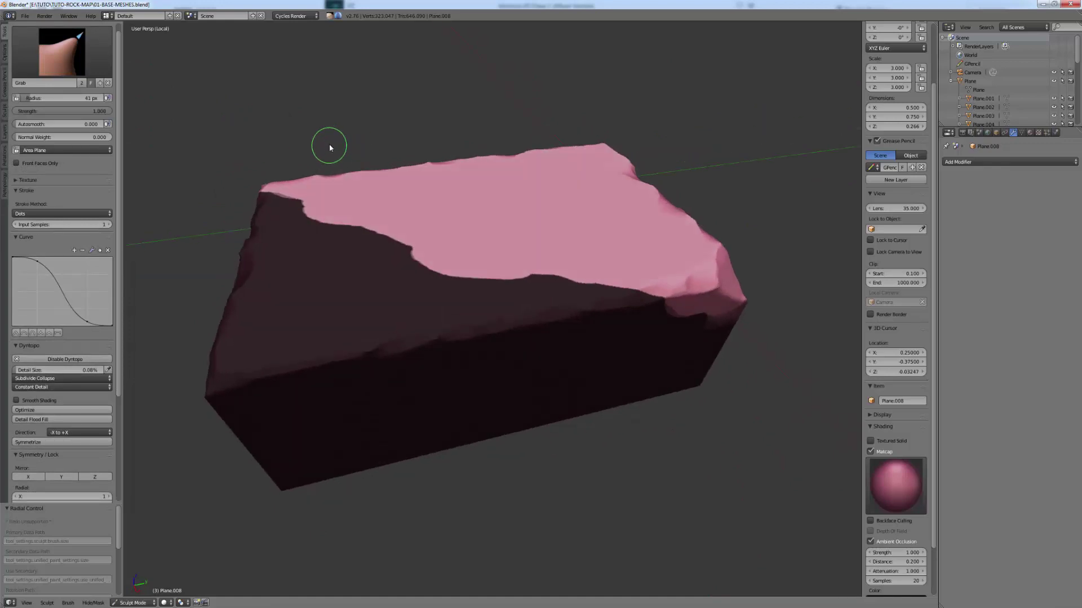
pyautogui.click(406, 166)
pyautogui.press('f')
pyautogui.click(489, 191)
pyautogui.moveTo(443, 205)
pyautogui.keyDown('shift'); pyautogui.mouseDown(button='middle')
pyautogui.moveTo(430, 269)
pyautogui.moveTo(400, 255)
pyautogui.moveTo(85, 300)
pyautogui.mouseUp(button='middle'); pyautogui.keyUp('shift')
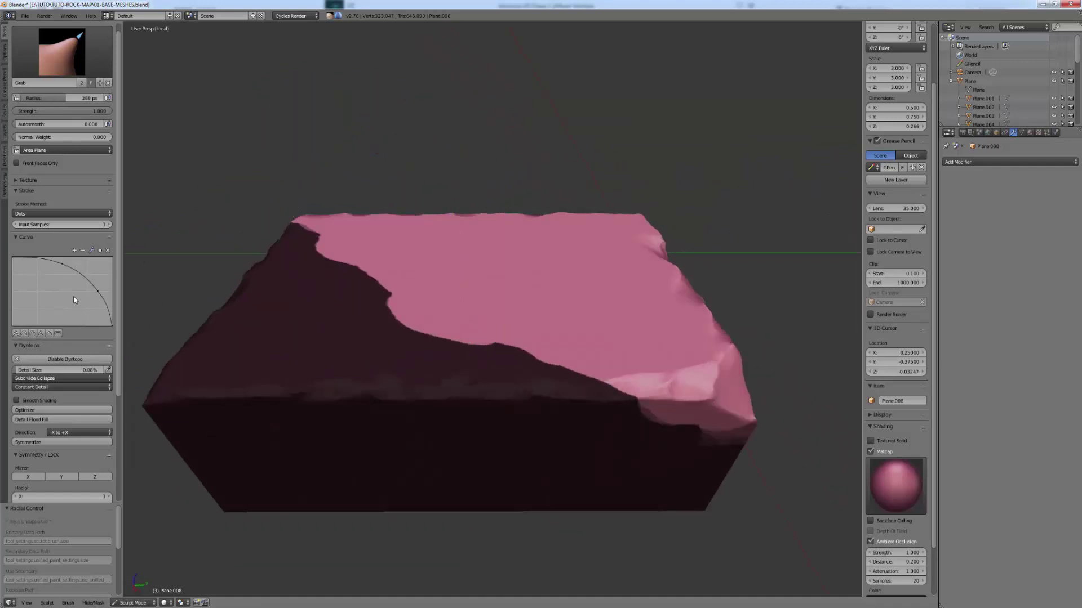
# Step: Reshape the Grab brush's falloff curve by moving a control point to X 0.86135, Y 0.84375 for a steeper drop
pyautogui.moveTo(331, 260); pyautogui.dragTo(244, 260, button='middle')
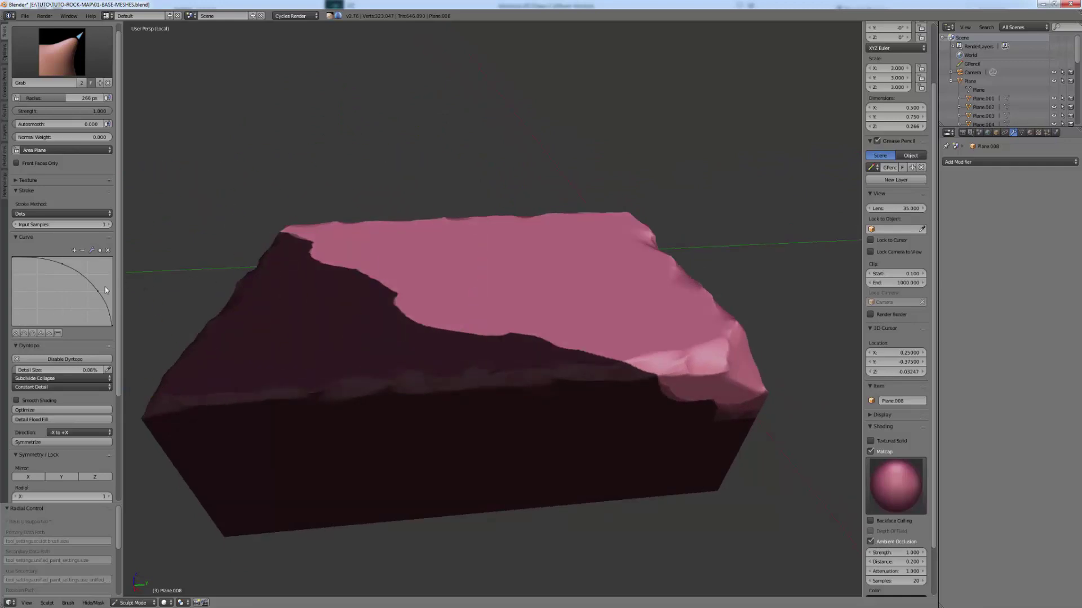
pyautogui.moveTo(98, 295); pyautogui.dragTo(101, 291)
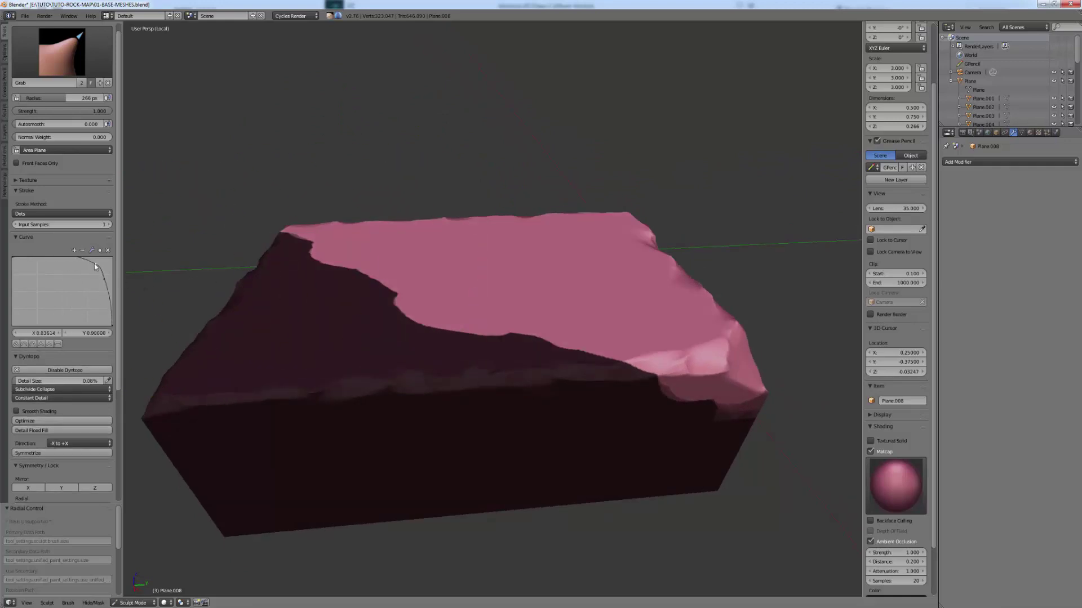
pyautogui.moveTo(97, 271); pyautogui.dragTo(97, 274)
# Step: Try pulling the unmasked part of the upper face upward with the Grab brush, and undo the stroke
pyautogui.moveTo(353, 245); pyautogui.dragTo(350, 243, button='middle')
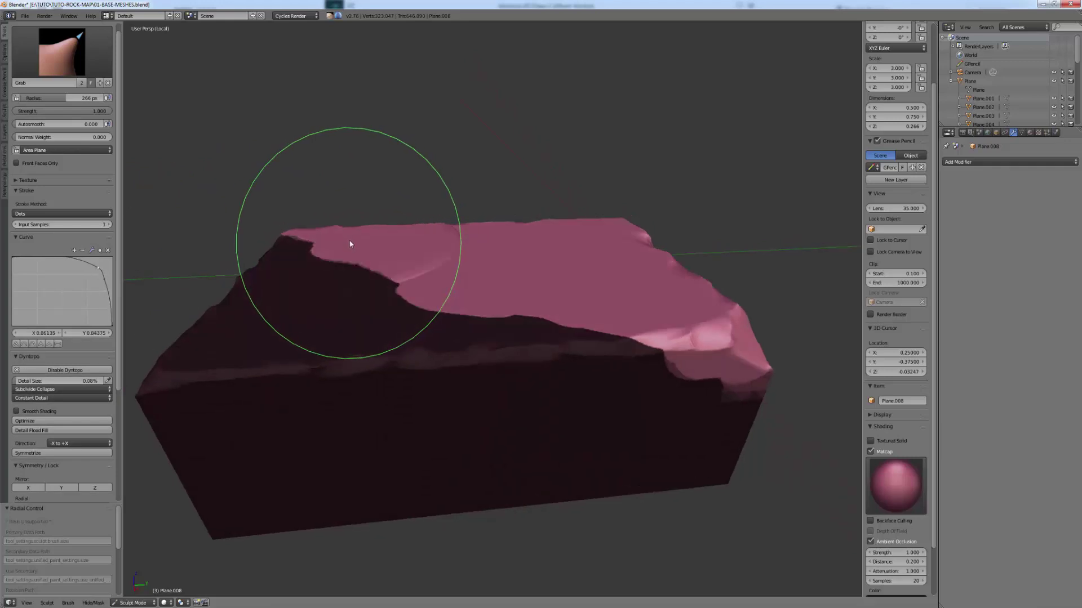
pyautogui.moveTo(456, 255); pyautogui.dragTo(471, 248)
pyautogui.moveTo(471, 248)
pyautogui.mouseDown(button='middle')
pyautogui.moveTo(474, 261)
pyautogui.moveTo(446, 253)
pyautogui.mouseUp(button='middle')
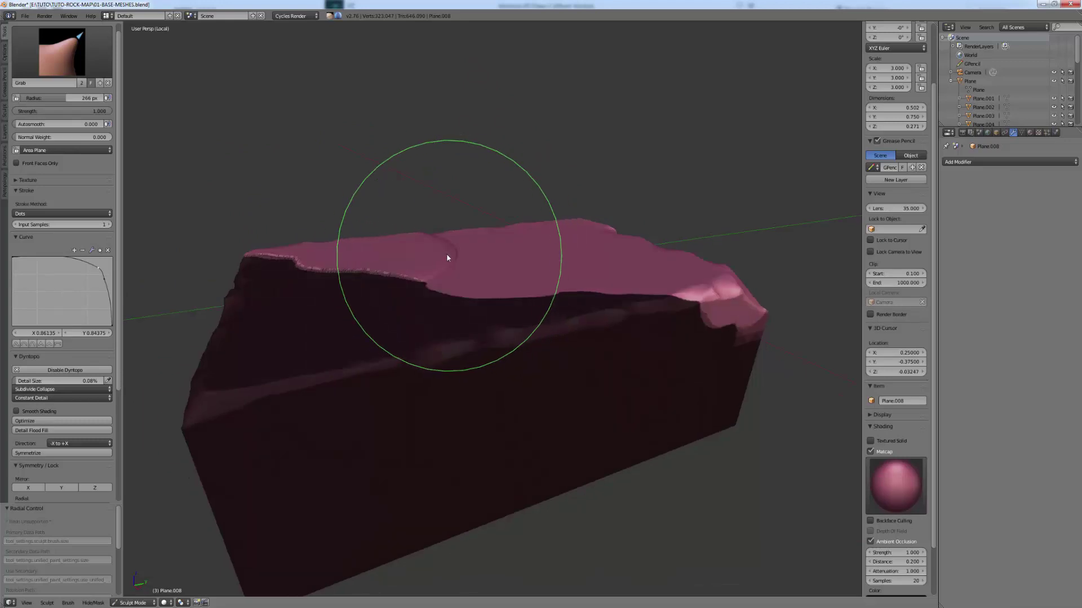
pyautogui.hotkey('ctrl', 'z')
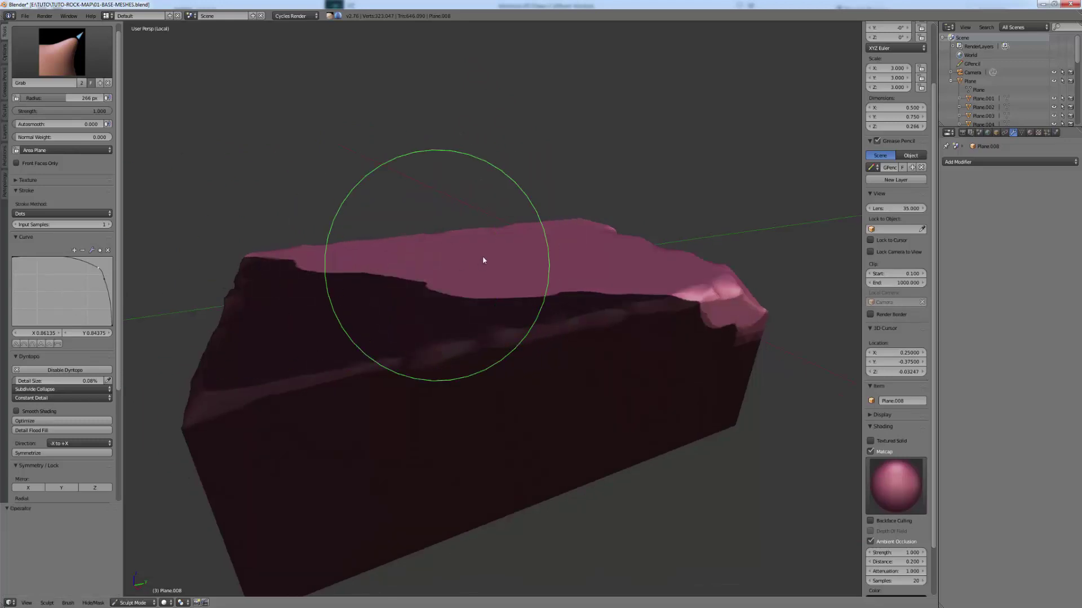
# Step: Apply the Root falloff preset to the Grab brush and enlarge its radius to 500 px
pyautogui.click(32, 343)
pyautogui.click(458, 262)
pyautogui.scroll(-2, 509, 270)
pyautogui.press('f')
pyautogui.click(641, 282)
pyautogui.scroll(-2, 609, 334)
pyautogui.moveTo(610, 335); pyautogui.dragTo(496, 304, button='middle')
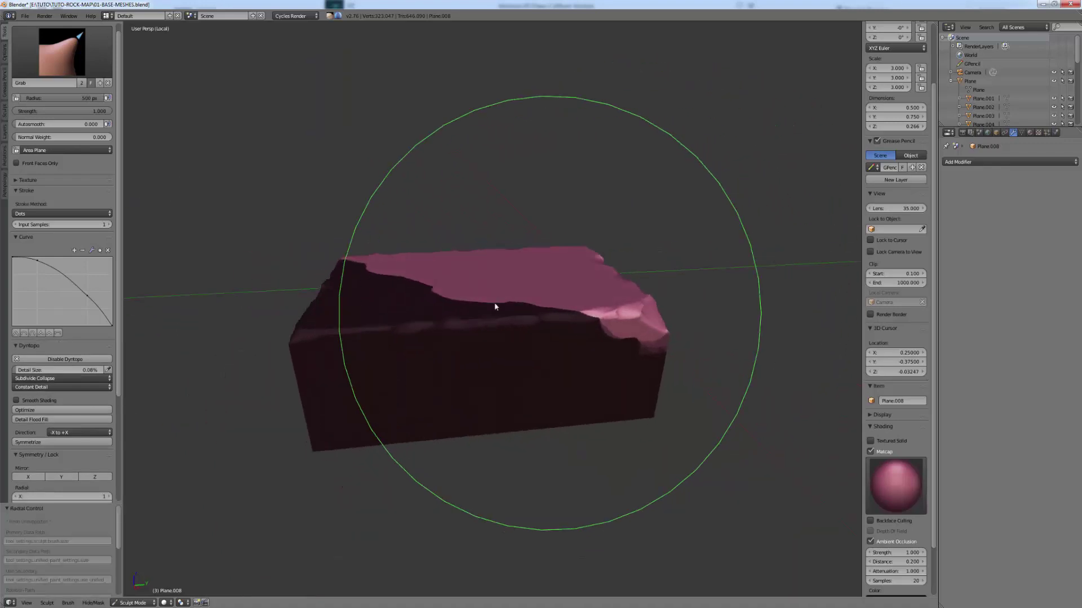
# Step: Lock sculpting on the X and Y axes so that strokes move the surface only along Z
pyautogui.moveTo(120, 379); pyautogui.dragTo(124, 427)
pyautogui.scroll(-3, 72, 449)
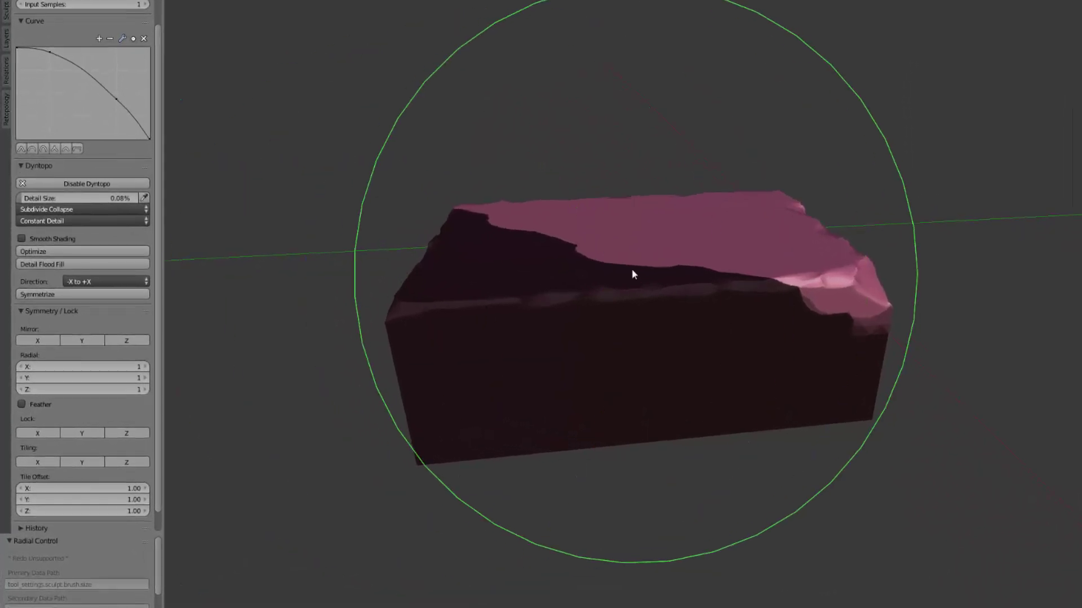
pyautogui.moveTo(618, 269)
pyautogui.mouseDown(button='middle')
pyautogui.moveTo(882, 234)
pyautogui.moveTo(631, 230)
pyautogui.moveTo(608, 248)
pyautogui.mouseUp(button='middle')
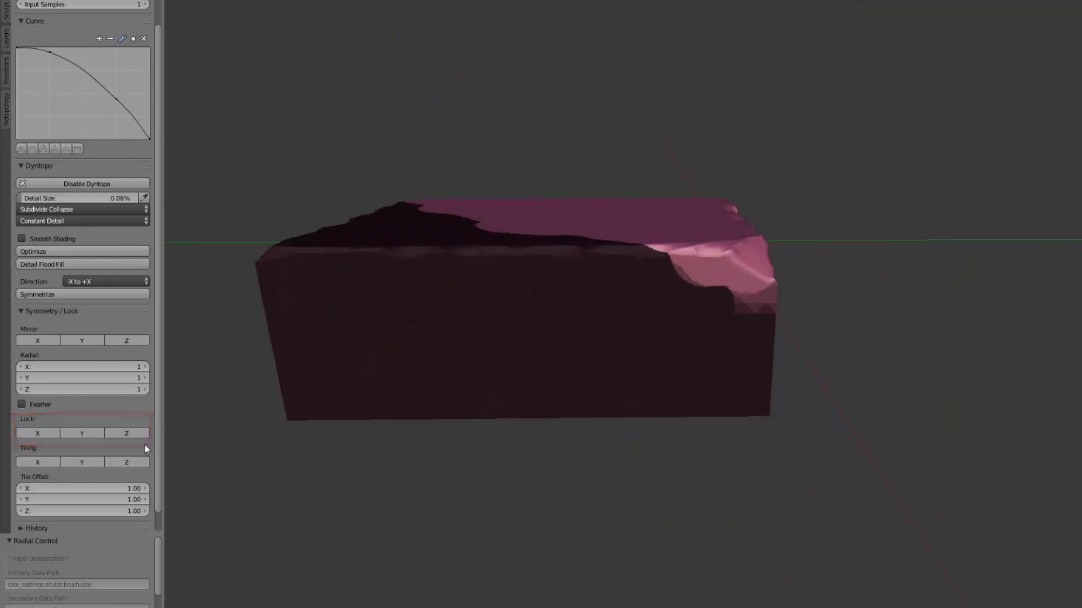
pyautogui.moveTo(159, 448); pyautogui.dragTo(163, 478)
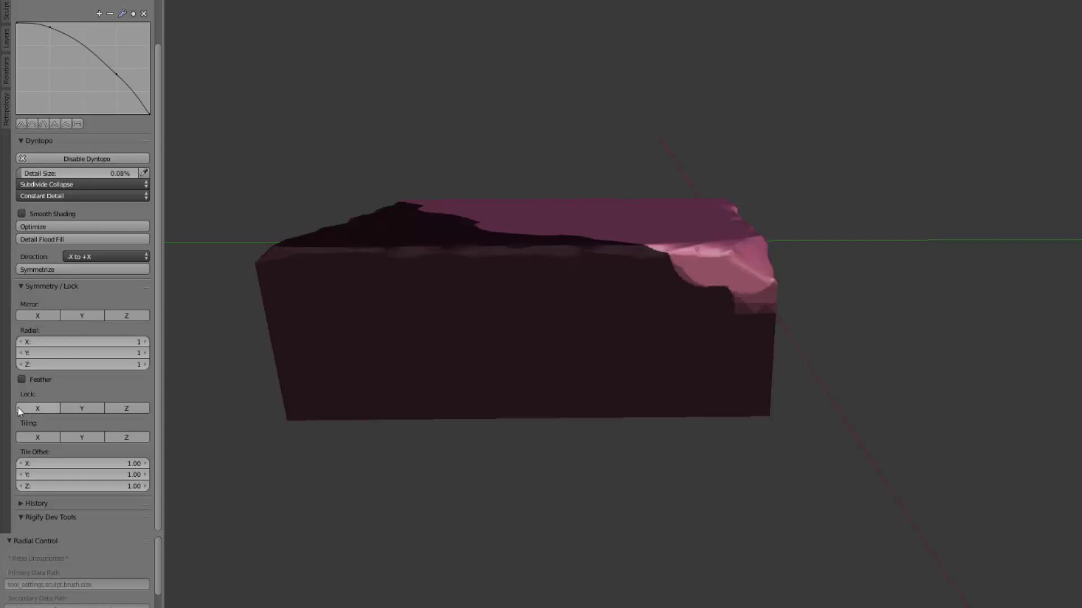
pyautogui.click(83, 410)
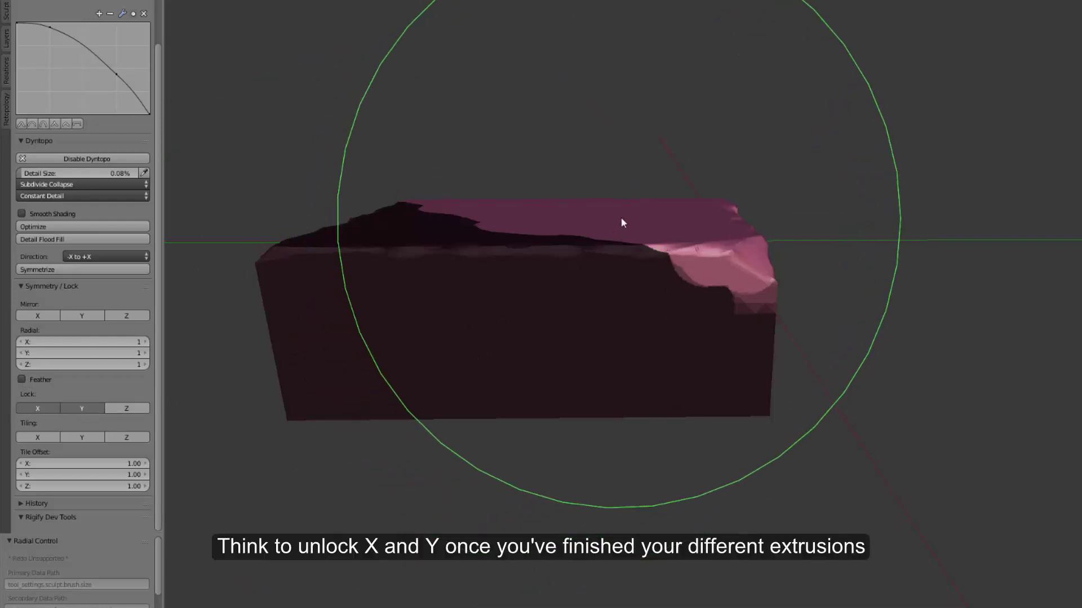
# Step: Raise the unmasked part of the block's upper face with the Grab brush to form a thin stepped layer
pyautogui.moveTo(621, 217)
pyautogui.mouseDown()
pyautogui.moveTo(620, 207)
pyautogui.moveTo(584, 221)
pyautogui.moveTo(583, 247)
pyautogui.mouseUp()
pyautogui.moveTo(585, 248)
pyautogui.mouseDown(button='middle')
pyautogui.moveTo(707, 237)
pyautogui.moveTo(646, 245)
pyautogui.mouseUp(button='middle')
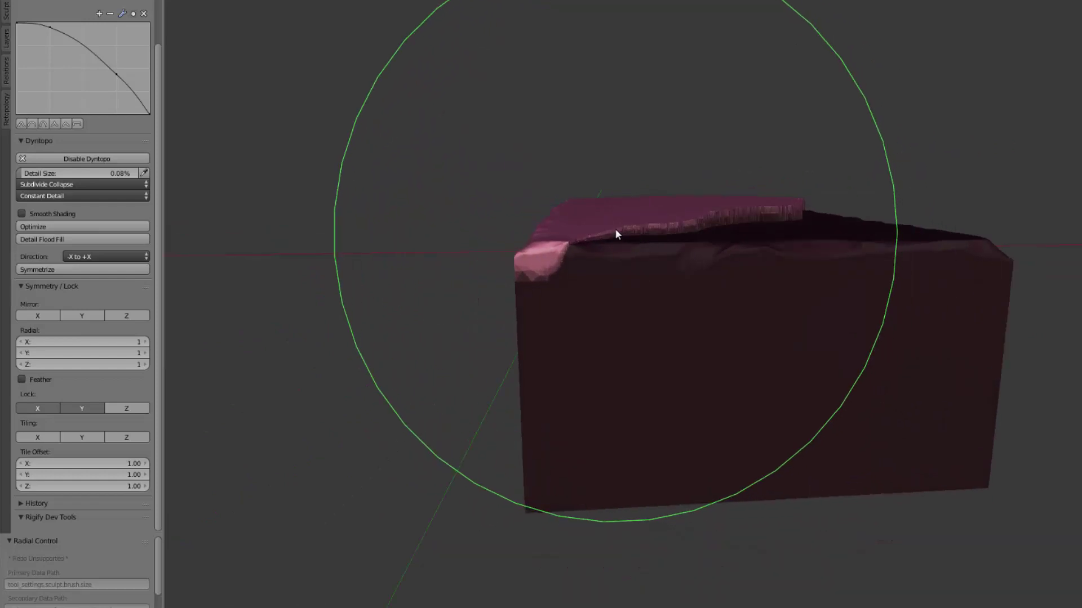
pyautogui.moveTo(617, 222)
pyautogui.mouseDown(button='middle')
pyautogui.moveTo(580, 254)
pyautogui.moveTo(686, 269)
pyautogui.moveTo(667, 272)
pyautogui.mouseUp(button='middle')
# Step: Shrink the Grab brush and lower the raised layer around the block's chipped narrow corner to vary its height
pyautogui.press('f')
pyautogui.click(587, 297)
pyautogui.moveTo(587, 297)
pyautogui.mouseDown(button='middle')
pyautogui.moveTo(570, 292)
pyautogui.moveTo(604, 262)
pyautogui.mouseUp(button='middle')
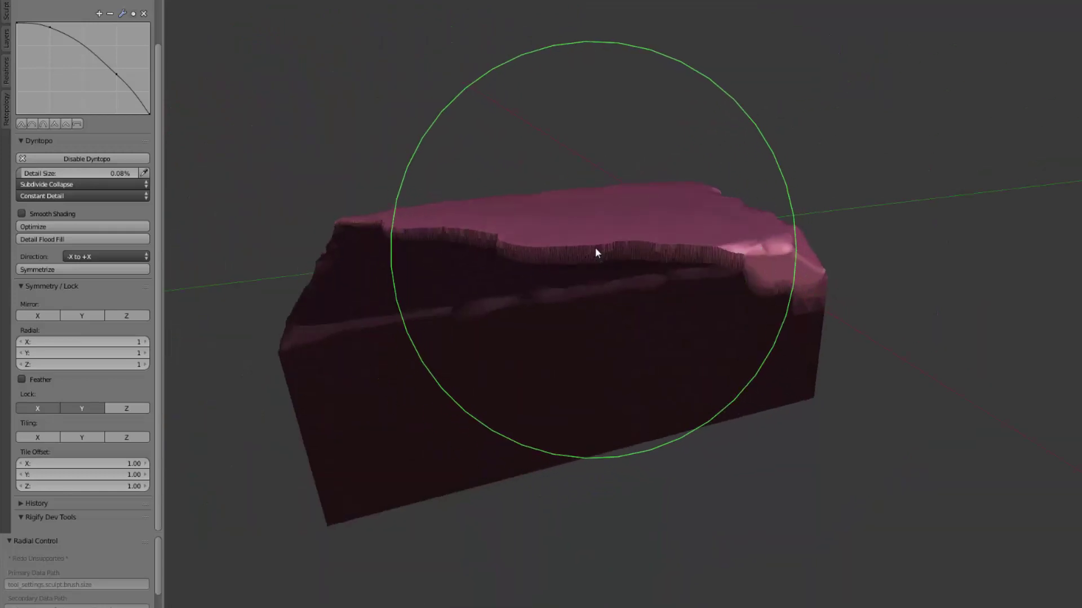
pyautogui.click(746, 249)
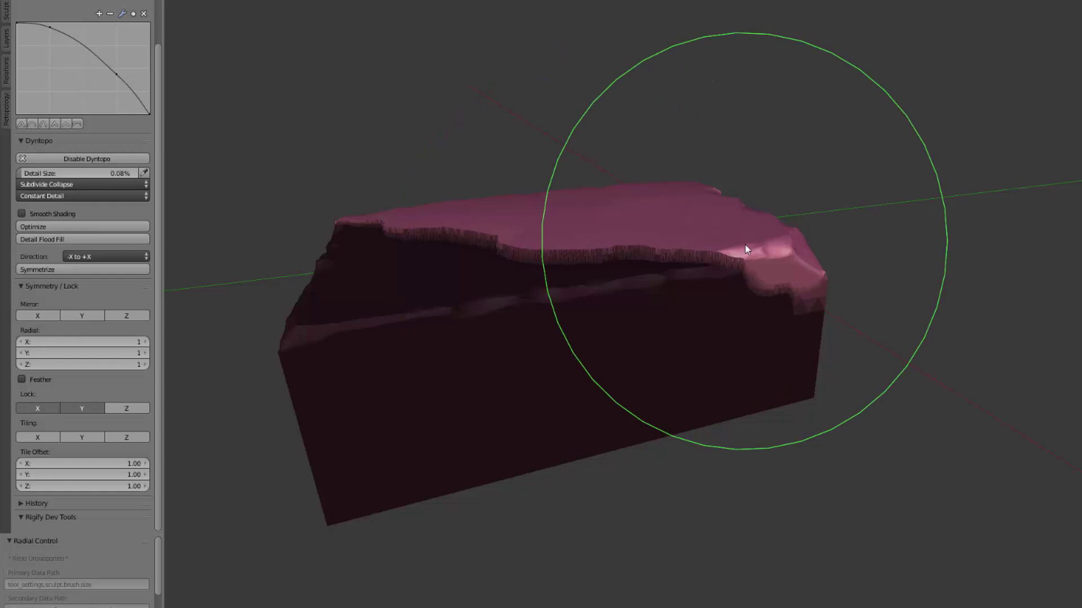
pyautogui.click(746, 249)
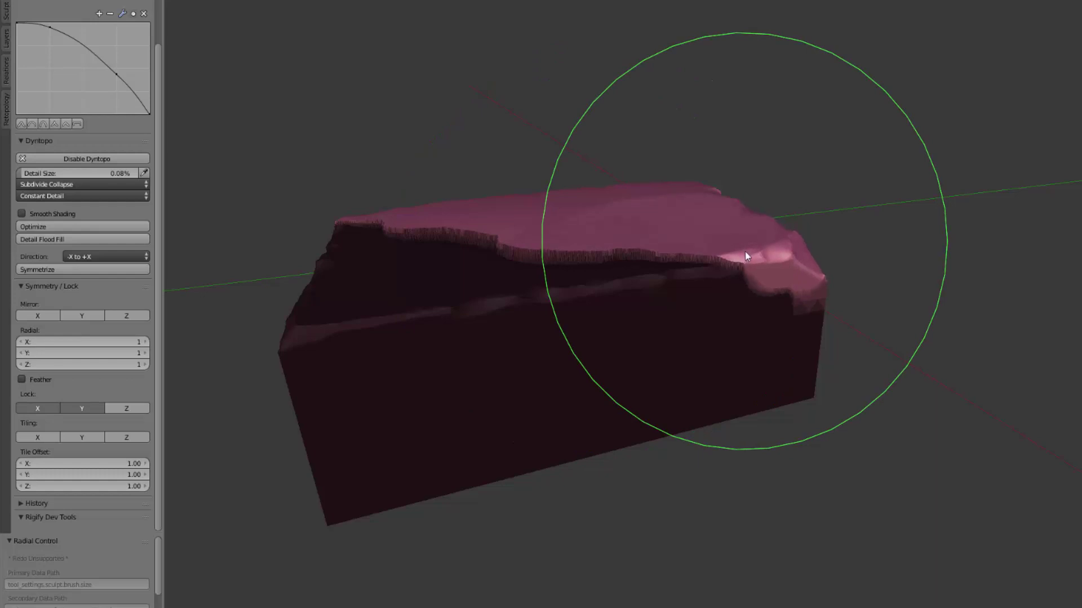
pyautogui.moveTo(721, 227)
pyautogui.mouseDown(button='middle')
pyautogui.moveTo(668, 244)
pyautogui.moveTo(725, 231)
pyautogui.mouseUp(button='middle')
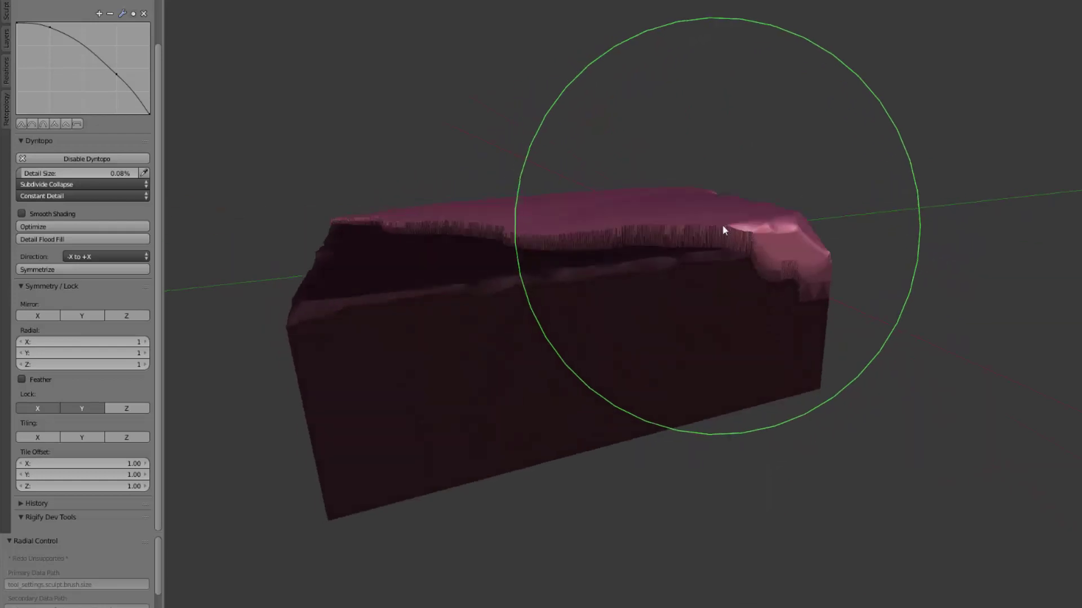
pyautogui.moveTo(734, 241); pyautogui.dragTo(736, 241)
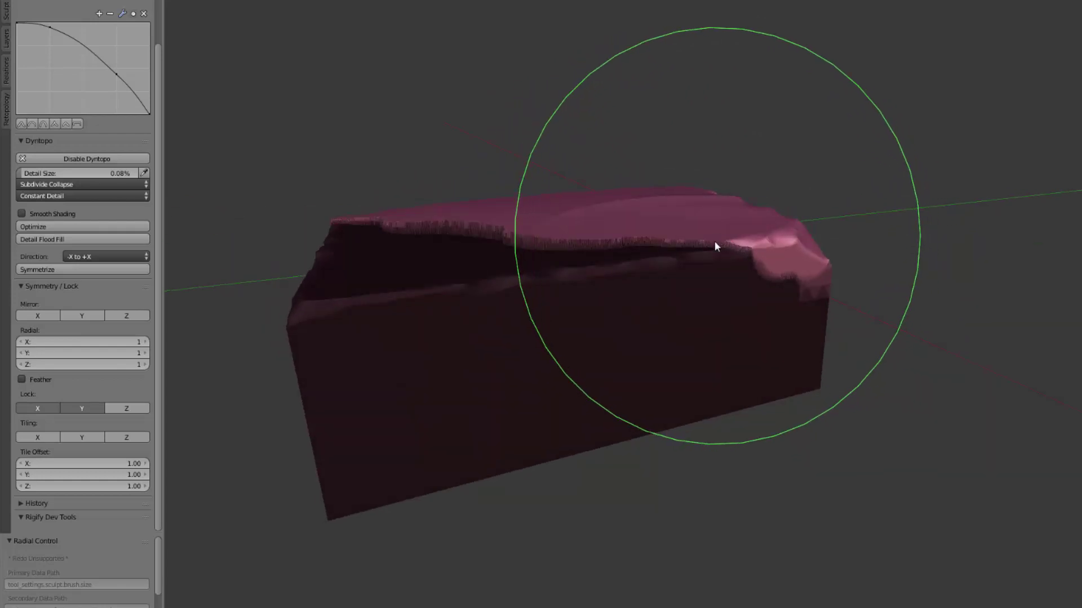
pyautogui.moveTo(717, 244); pyautogui.dragTo(708, 244, button='middle')
# Step: Reduce the Grab brush further and push down the raised layer along the middle of its stepped edge
pyautogui.moveTo(640, 221)
pyautogui.mouseDown(button='middle')
pyautogui.moveTo(613, 263)
pyautogui.moveTo(633, 276)
pyautogui.mouseUp(button='middle')
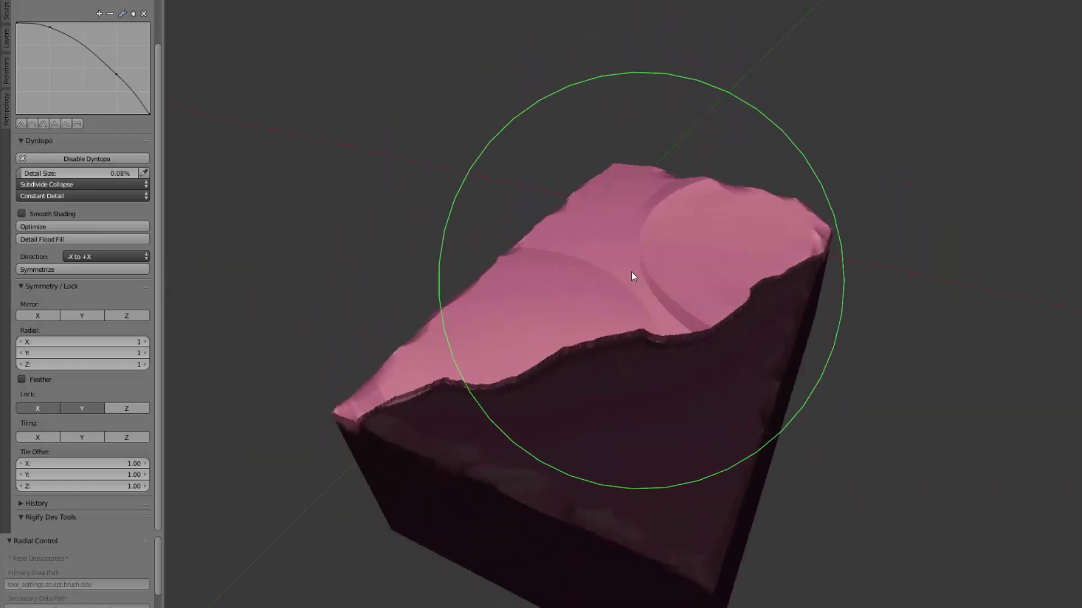
pyautogui.moveTo(618, 314); pyautogui.dragTo(640, 266, button='middle')
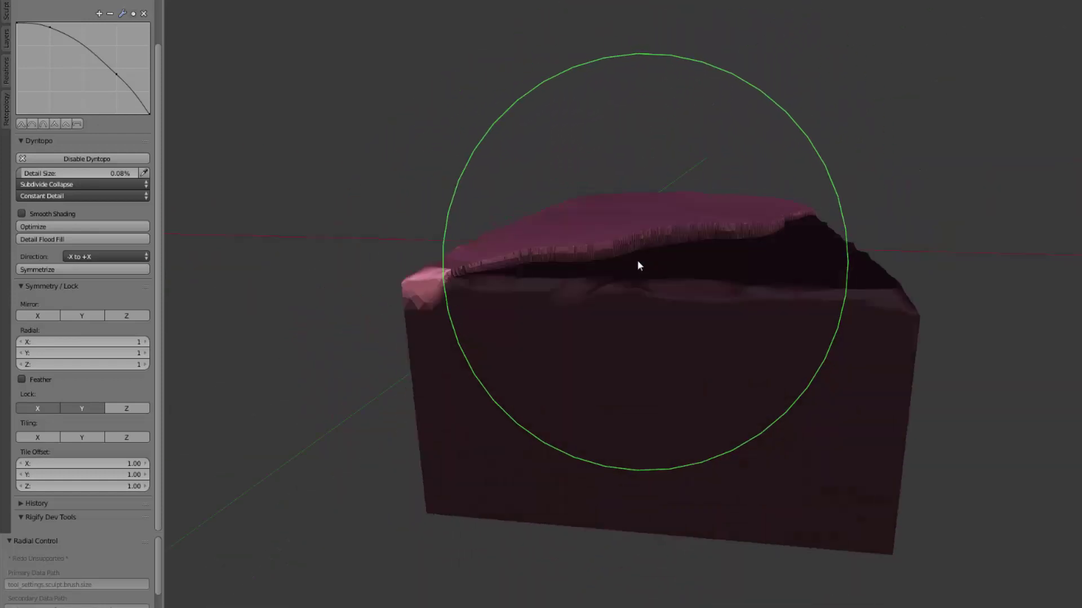
pyautogui.press('f')
pyautogui.click(555, 259)
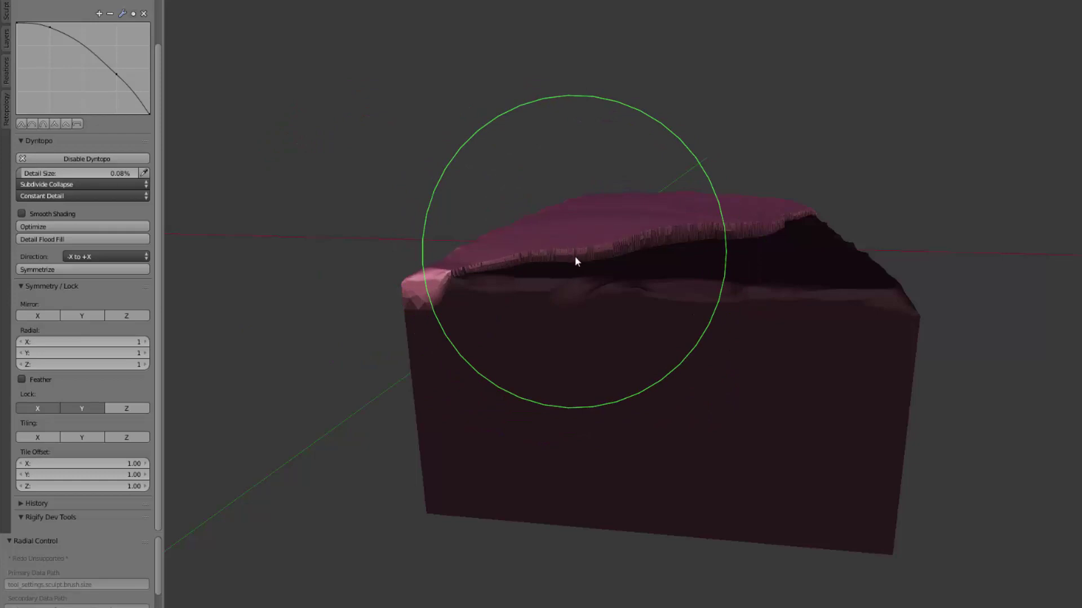
pyautogui.moveTo(574, 253)
pyautogui.mouseDown(button='middle')
pyautogui.moveTo(603, 244)
pyautogui.moveTo(602, 269)
pyautogui.mouseUp(button='middle')
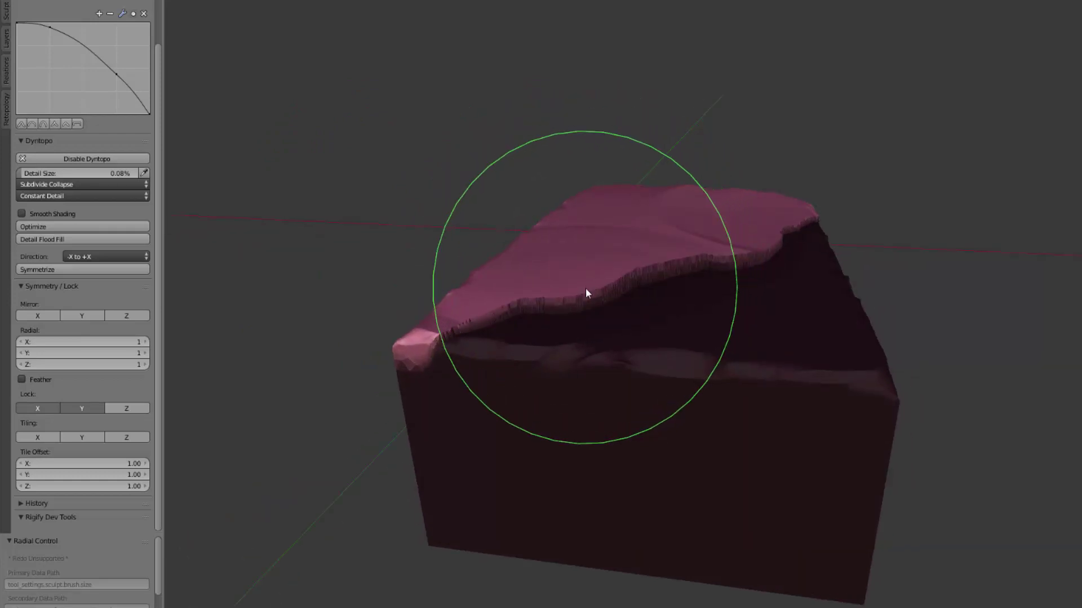
pyautogui.moveTo(586, 293); pyautogui.dragTo(585, 301)
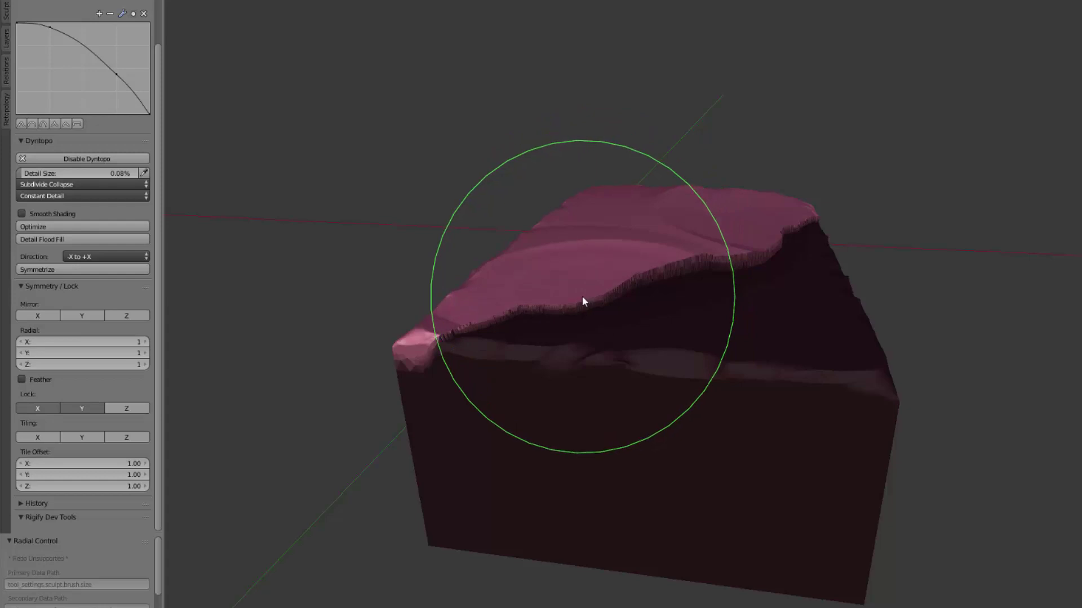
# Step: Switch to a small Mask brush and erase the mask below the step, leaving a jagged border down to the front edge
pyautogui.press('m')
pyautogui.press('f')
pyautogui.click(578, 282)
pyautogui.moveTo(579, 314)
pyautogui.mouseDown(button='middle')
pyautogui.moveTo(647, 352)
pyautogui.moveTo(645, 305)
pyautogui.mouseUp(button='middle')
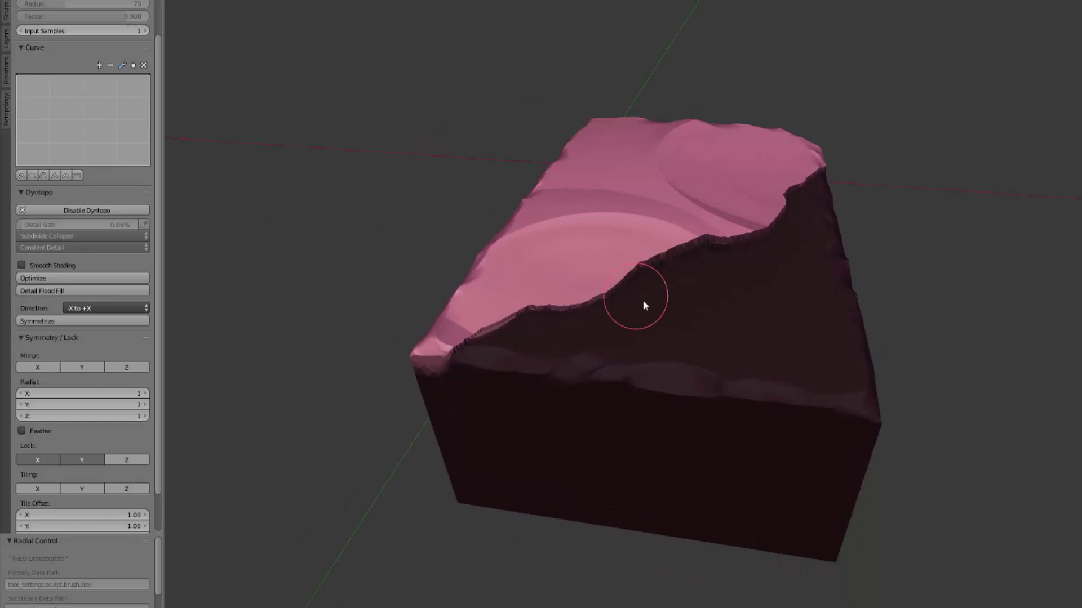
pyautogui.moveTo(706, 257)
pyautogui.keyDown('ctrl'); pyautogui.mouseDown()
pyautogui.moveTo(676, 280)
pyautogui.moveTo(459, 357)
pyautogui.moveTo(656, 366)
pyautogui.moveTo(660, 295)
pyautogui.mouseUp(); pyautogui.keyUp('ctrl')
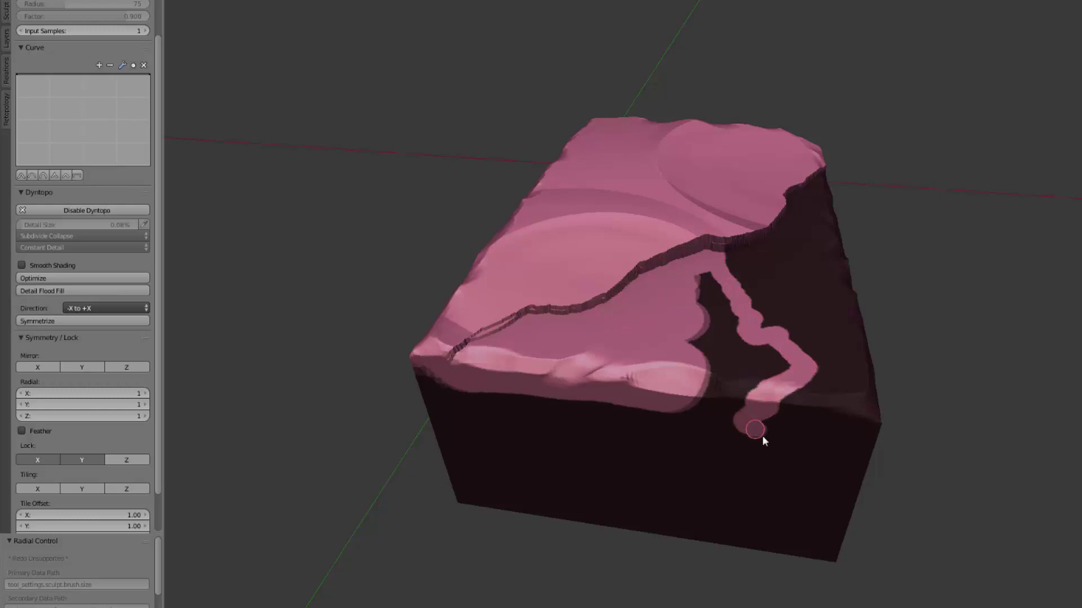
pyautogui.moveTo(768, 418)
pyautogui.keyDown('ctrl'); pyautogui.mouseDown()
pyautogui.moveTo(779, 415)
pyautogui.moveTo(765, 366)
pyautogui.moveTo(704, 277)
pyautogui.moveTo(700, 355)
pyautogui.mouseUp(); pyautogui.keyUp('ctrl')
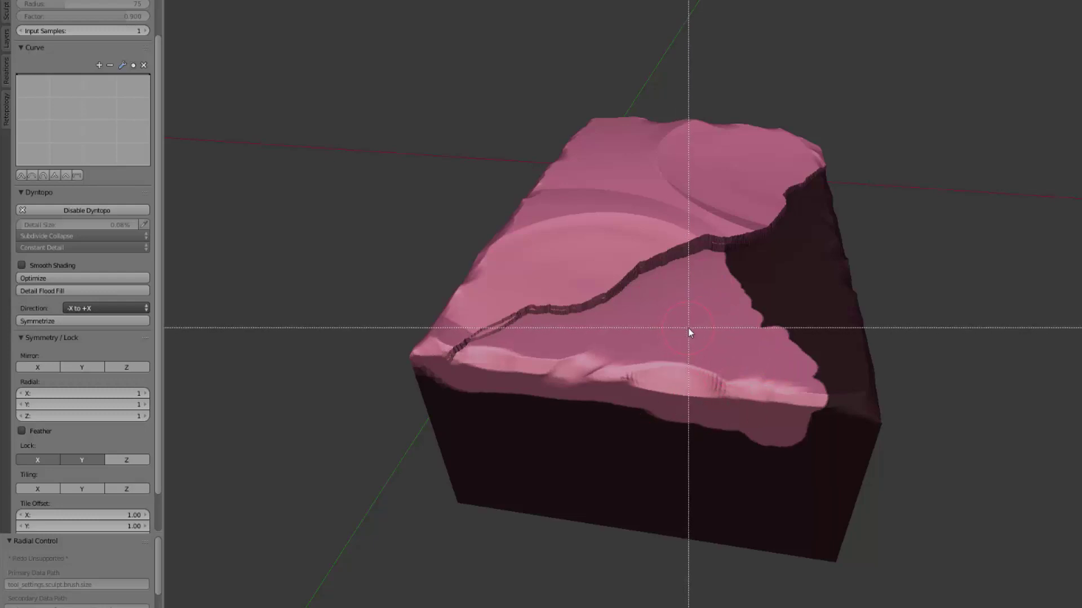
# Step: Switch to the Grab brush and enlarge it to shift the newly unmasked section vertically along the second crack
pyautogui.press('g')
pyautogui.press('f')
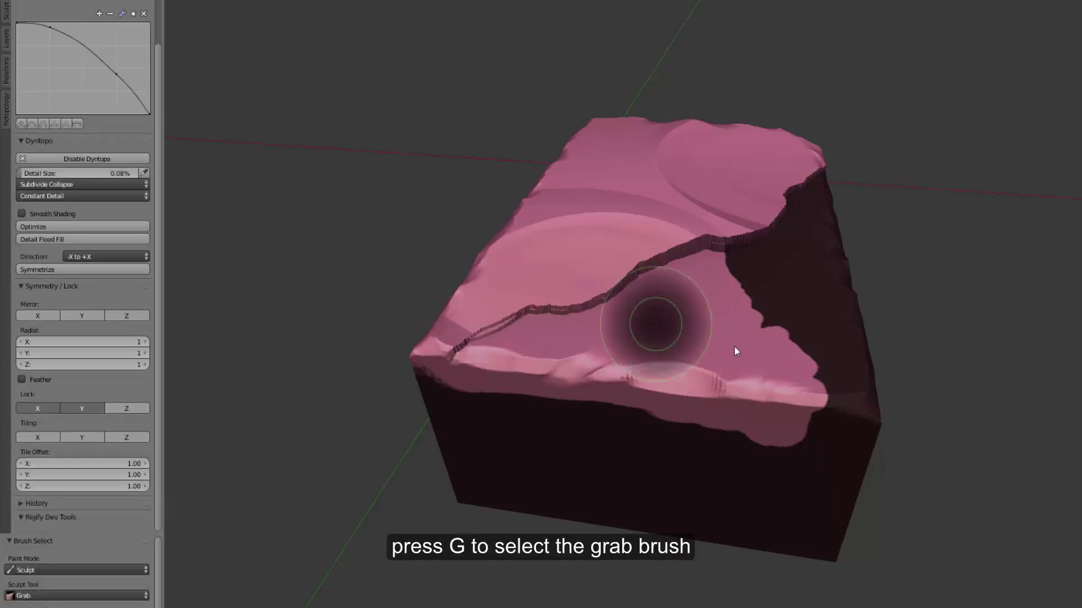
pyautogui.click(754, 374)
pyautogui.moveTo(754, 374); pyautogui.dragTo(731, 316, button='middle')
pyautogui.press('f')
pyautogui.click(714, 217)
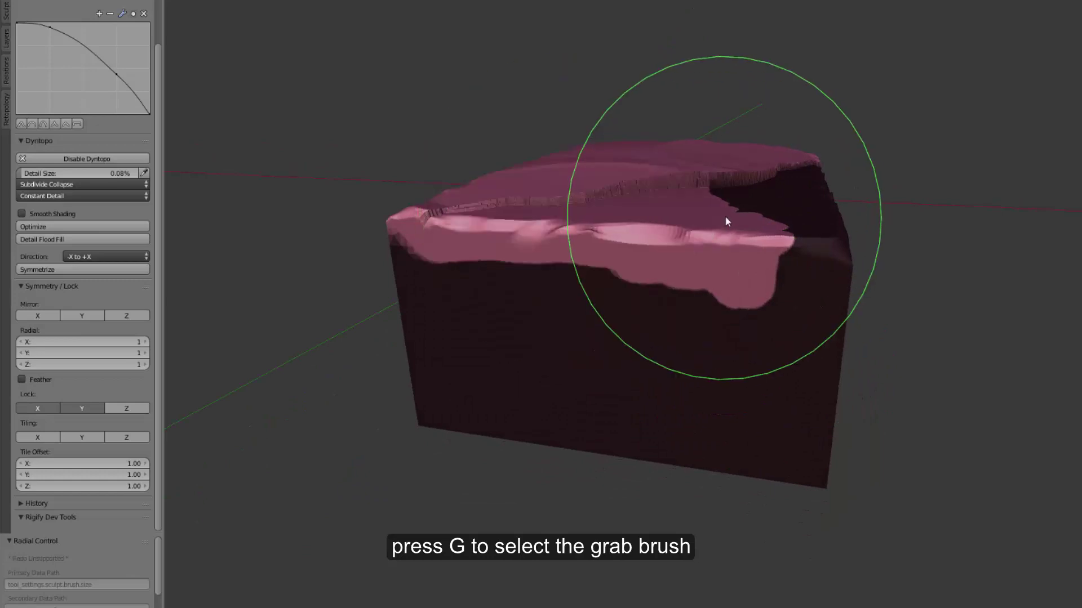
# Step: Switch to a small Scrape/Peaks brush and scrape the main crack's edge where the second crack branches off
pyautogui.moveTo(705, 199)
pyautogui.mouseDown(button='middle')
pyautogui.moveTo(625, 206)
pyautogui.moveTo(544, 192)
pyautogui.moveTo(556, 208)
pyautogui.moveTo(584, 208)
pyautogui.moveTo(581, 290)
pyautogui.mouseUp(button='middle')
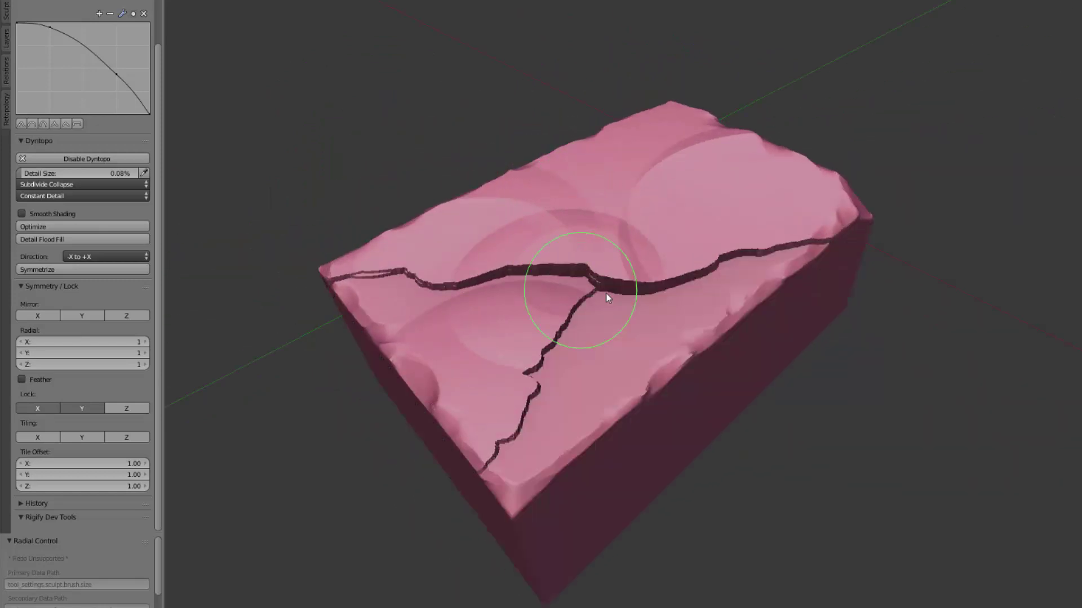
pyautogui.moveTo(749, 307); pyautogui.dragTo(643, 307, button='middle')
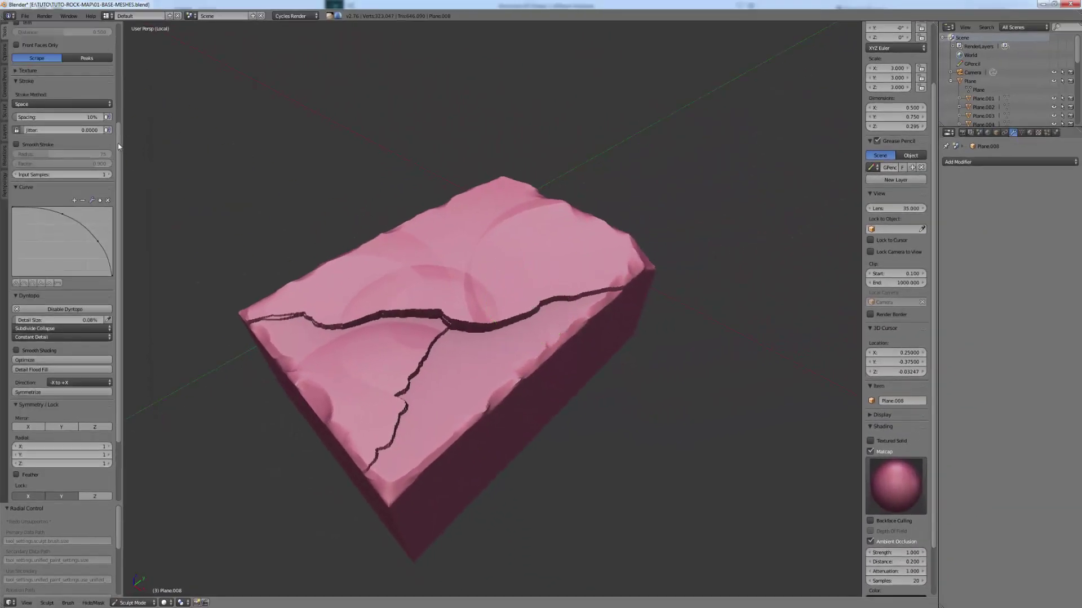
pyautogui.scroll(6, 54, 60)
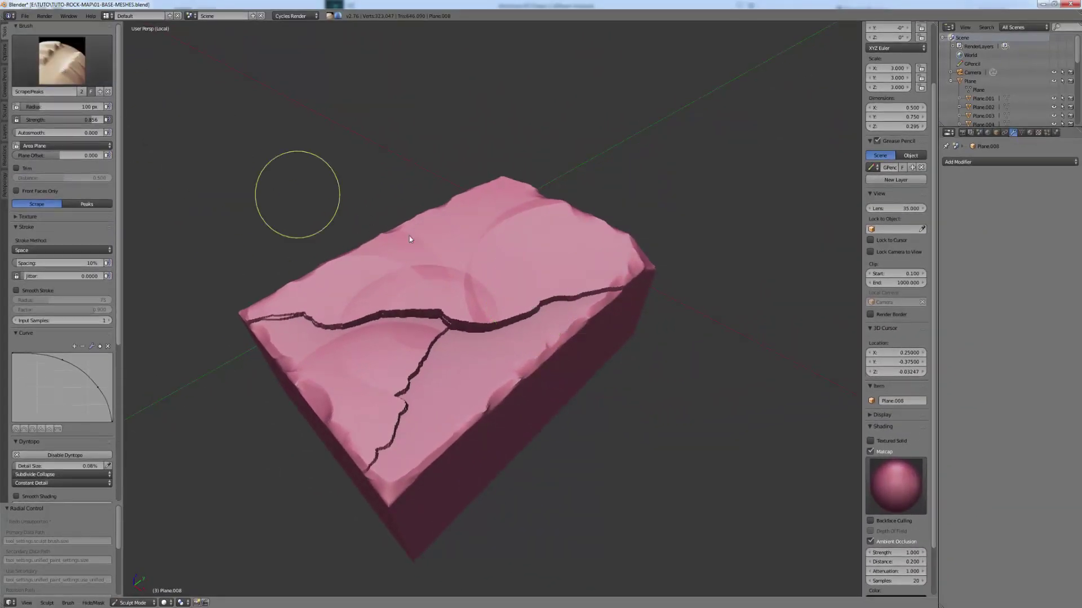
pyautogui.press('f')
pyautogui.click(456, 320)
pyautogui.scroll(6, 448, 307)
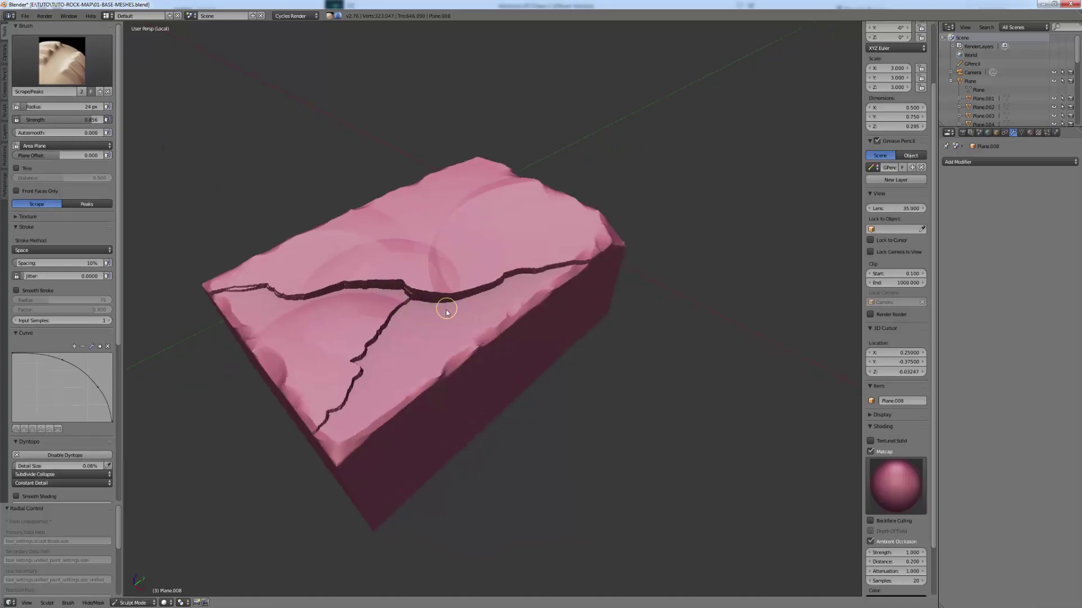
pyautogui.press(']')
pyautogui.press(']')
pyautogui.press(']')
pyautogui.press(']')
pyautogui.press(']')
pyautogui.press(']')
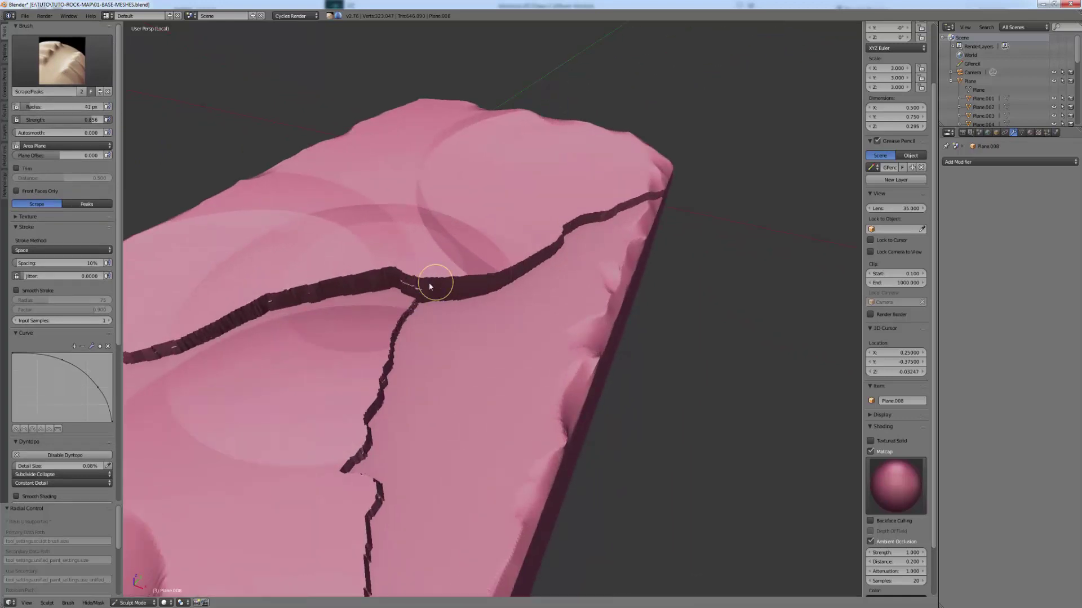
pyautogui.press('[')
pyautogui.press('[')
pyautogui.press('[')
pyautogui.press('[')
pyautogui.moveTo(439, 278); pyautogui.dragTo(451, 282)
# Step: Enlarge the Scrape/Peaks brush and bevel the main crack's upper lip just beyond the junction
pyautogui.moveTo(432, 293); pyautogui.dragTo(382, 266, button='middle')
pyautogui.press(']')
pyautogui.press(']')
pyautogui.press(']')
pyautogui.press(']')
pyautogui.press(']')
pyautogui.press(']')
pyautogui.press(']')
pyautogui.press(']')
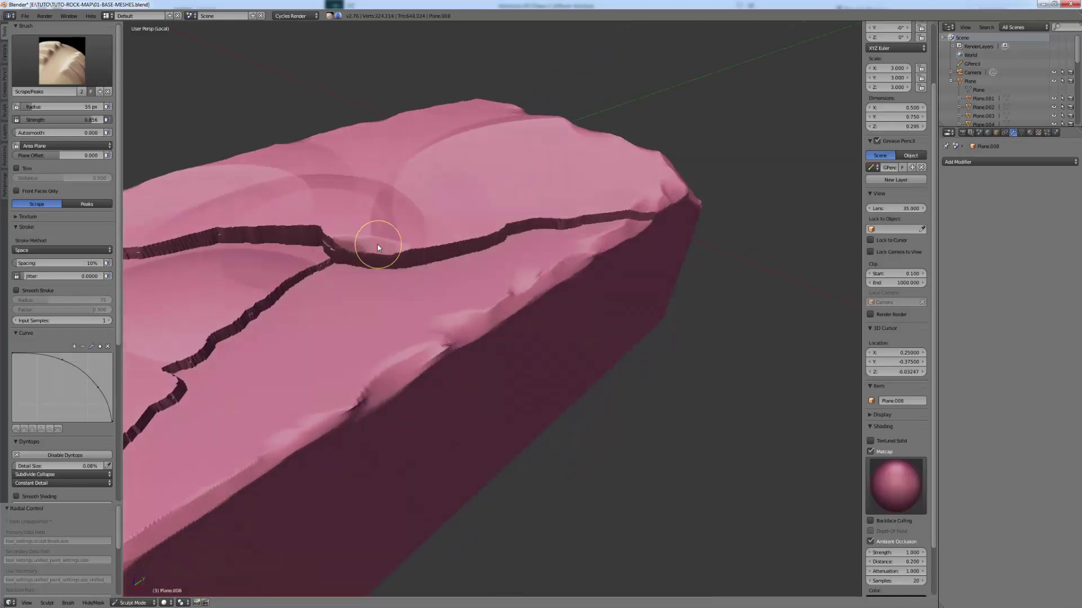
pyautogui.moveTo(407, 250); pyautogui.dragTo(431, 254)
# Step: Reduce the Scrape/Peaks brush and chip the next stretch of the main crack's upper lip toward the block's wide end
pyautogui.press(']')
pyautogui.press(']')
pyautogui.press(']')
pyautogui.press(']')
pyautogui.moveTo(429, 259); pyautogui.dragTo(442, 251, button='middle')
pyautogui.press('[')
pyautogui.press('[')
pyautogui.press('[')
pyautogui.press('[')
pyautogui.press('[')
pyautogui.press('[')
pyautogui.press('[')
pyautogui.press('[')
pyautogui.press('[')
pyautogui.moveTo(440, 239); pyautogui.dragTo(469, 236)
# Step: Enlarge the Scrape/Peaks brush and scrape the raised lip along the main crack's last stretch before the wide end
pyautogui.press(']')
pyautogui.press(']')
pyautogui.press(']')
pyautogui.press(']')
pyautogui.press(']')
pyautogui.press(']')
pyautogui.press(']')
pyautogui.press(']')
pyautogui.press(']')
pyautogui.press(']')
pyautogui.press(']')
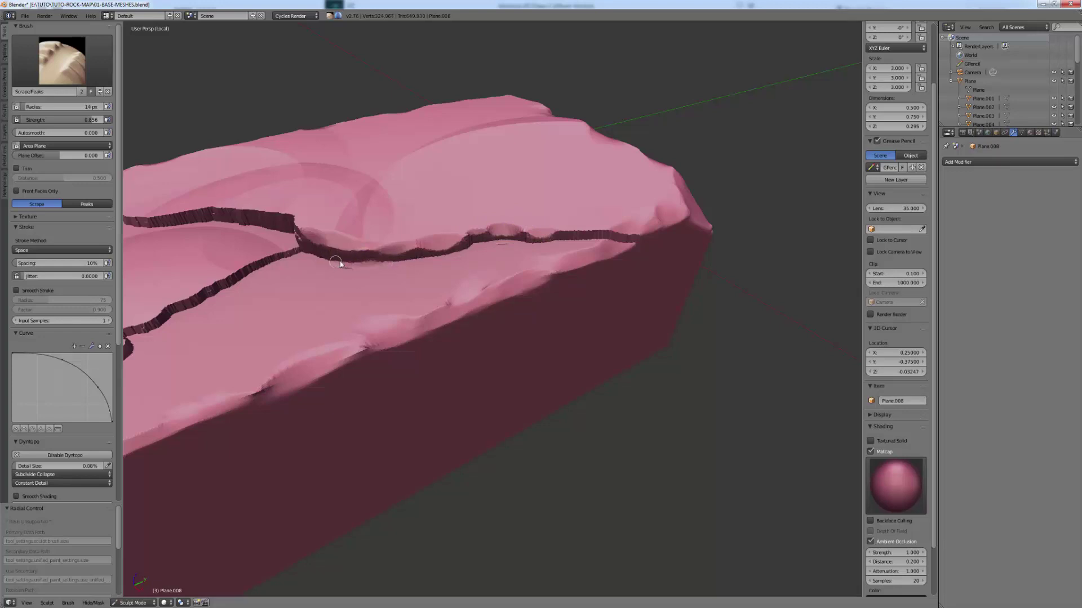
pyautogui.moveTo(340, 264); pyautogui.dragTo(413, 250, button='middle')
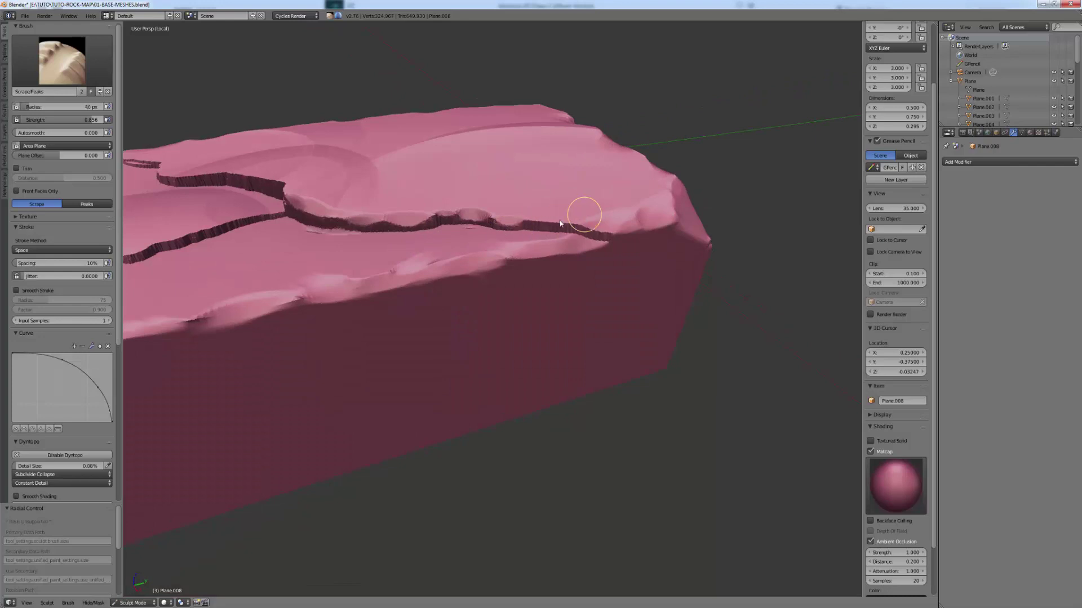
pyautogui.press('f')
pyautogui.click(586, 194)
pyautogui.moveTo(586, 195)
pyautogui.mouseDown()
pyautogui.moveTo(550, 193)
pyautogui.moveTo(531, 213)
pyautogui.mouseUp()
pyautogui.press('f')
pyautogui.click(514, 212)
# Step: Readjust the brush size and scrape both sides of the main crack near the block's outer edge
pyautogui.moveTo(514, 212)
pyautogui.mouseDown(button='middle')
pyautogui.moveTo(483, 242)
pyautogui.moveTo(550, 210)
pyautogui.mouseUp(button='middle')
pyautogui.press('f')
pyautogui.click(569, 201)
pyautogui.press('f')
pyautogui.click(587, 200)
pyautogui.moveTo(576, 203); pyautogui.dragTo(566, 201)
pyautogui.press('f')
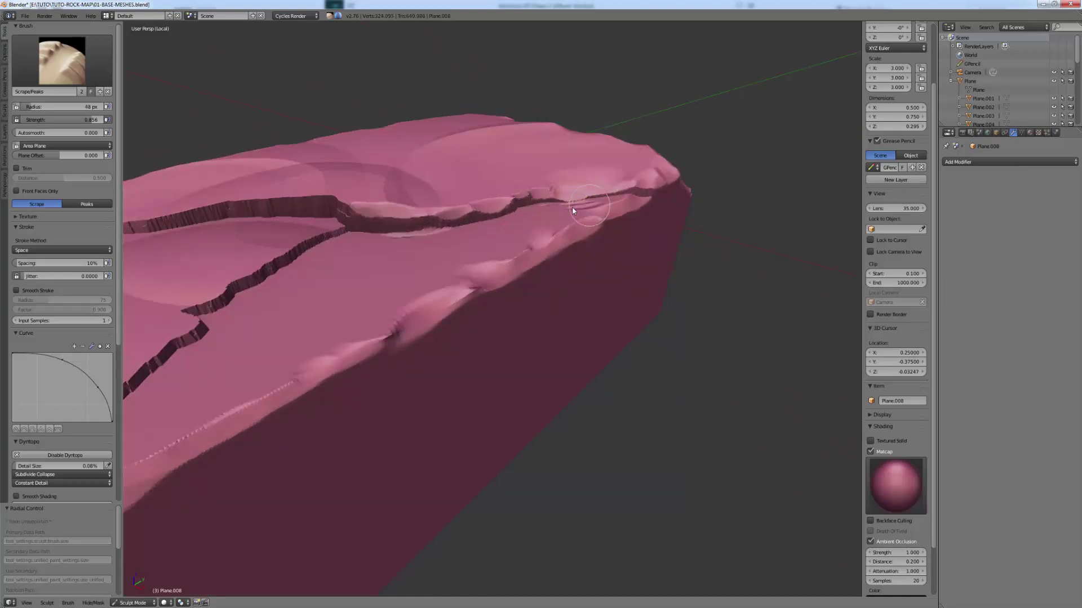
# Step: Scrape irregular chips into the second crack's upper lip, from its middle up to the junction
pyautogui.moveTo(360, 248)
pyautogui.mouseDown(button='middle')
pyautogui.moveTo(415, 244)
pyautogui.moveTo(394, 253)
pyautogui.mouseUp(button='middle')
pyautogui.click(365, 230)
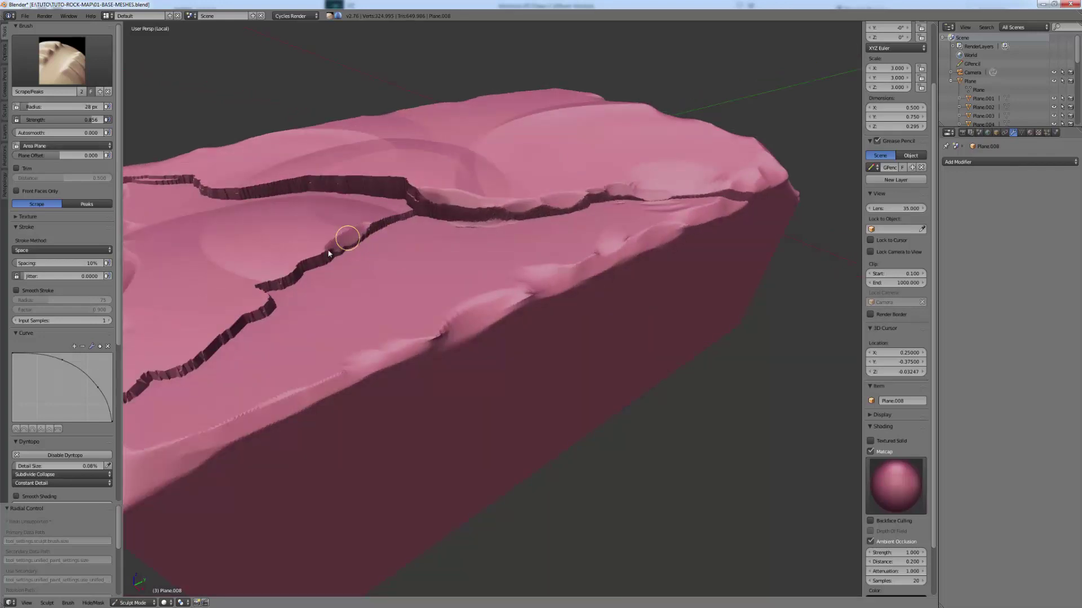
pyautogui.moveTo(312, 264); pyautogui.dragTo(282, 277)
pyautogui.press('f')
pyautogui.click(296, 255)
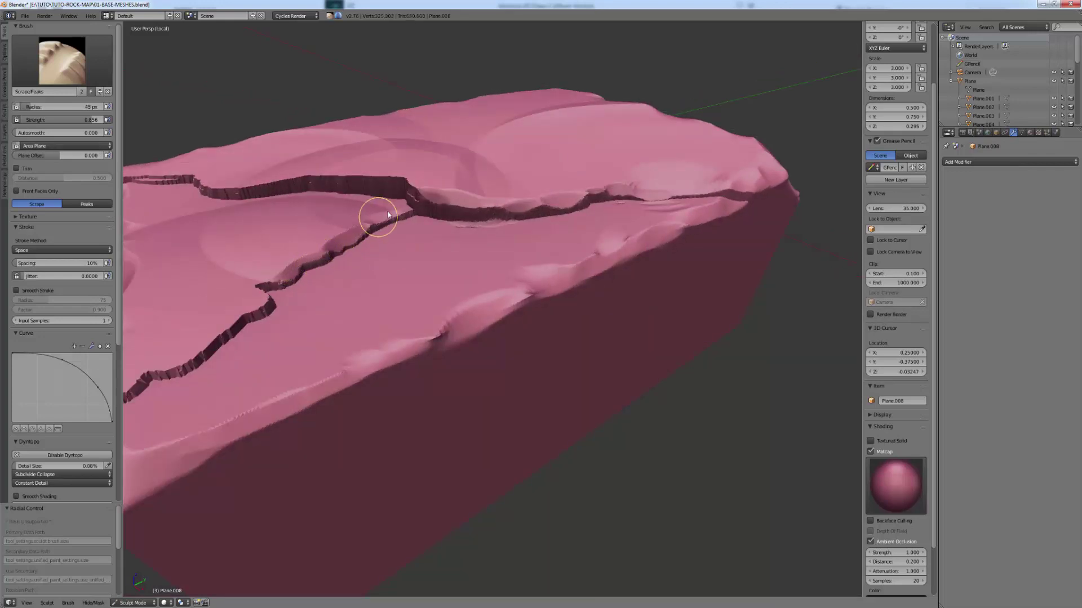
pyautogui.moveTo(398, 223); pyautogui.dragTo(369, 228)
pyautogui.click(413, 235)
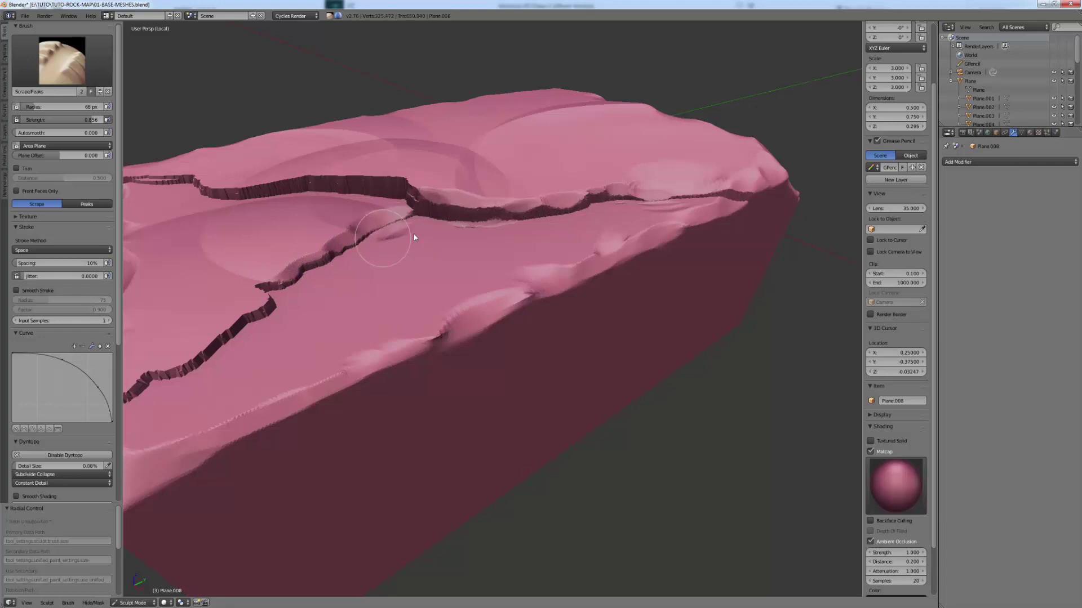
# Step: Shrink the Scrape/Peaks brush and bevel the main crack's raised lip toward the block's narrow corner
pyautogui.moveTo(385, 237)
pyautogui.mouseDown(button='middle')
pyautogui.moveTo(398, 230)
pyautogui.moveTo(425, 254)
pyautogui.mouseUp(button='middle')
pyautogui.press('f')
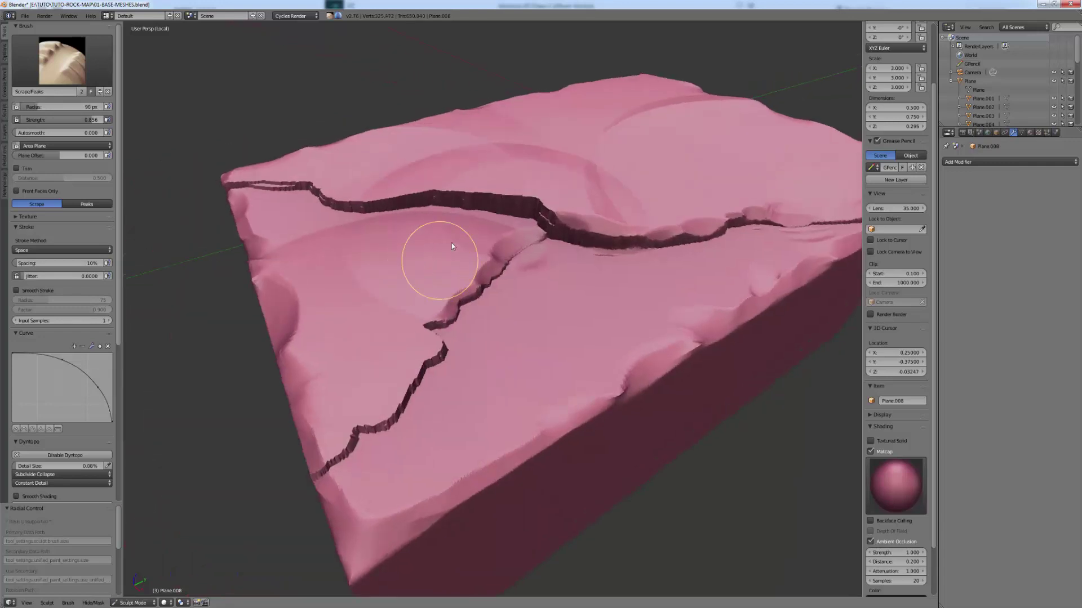
pyautogui.press('[')
pyautogui.press('[')
pyautogui.press('[')
pyautogui.press('[')
pyautogui.press('[')
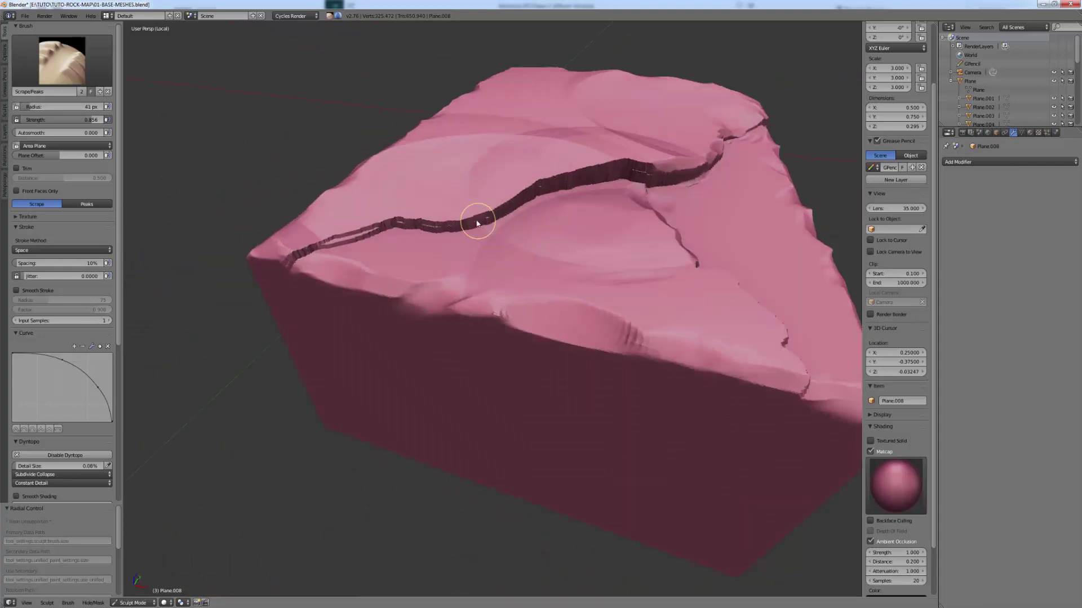
pyautogui.press('[')
pyautogui.press('[')
pyautogui.press('[')
pyautogui.moveTo(453, 226); pyautogui.dragTo(316, 245)
# Step: Enlarge the brush slightly and scrape the main crack's raised lip from its middle up to the junction
pyautogui.press(']')
pyautogui.press(']')
pyautogui.moveTo(485, 213); pyautogui.dragTo(522, 201)
pyautogui.moveTo(521, 202); pyautogui.dragTo(493, 224, button='middle')
pyautogui.moveTo(533, 217); pyautogui.dragTo(601, 204)
# Step: Reduce the Scrape/Peaks brush to a very small size and wear down the sharp step at the crack junction
pyautogui.press('[')
pyautogui.press('[')
pyautogui.press('[')
pyautogui.press('[')
pyautogui.press('[')
pyautogui.press('[')
pyautogui.press('[')
pyautogui.press('[')
pyautogui.press('[')
pyautogui.press('[')
pyautogui.press('[')
pyautogui.press('[')
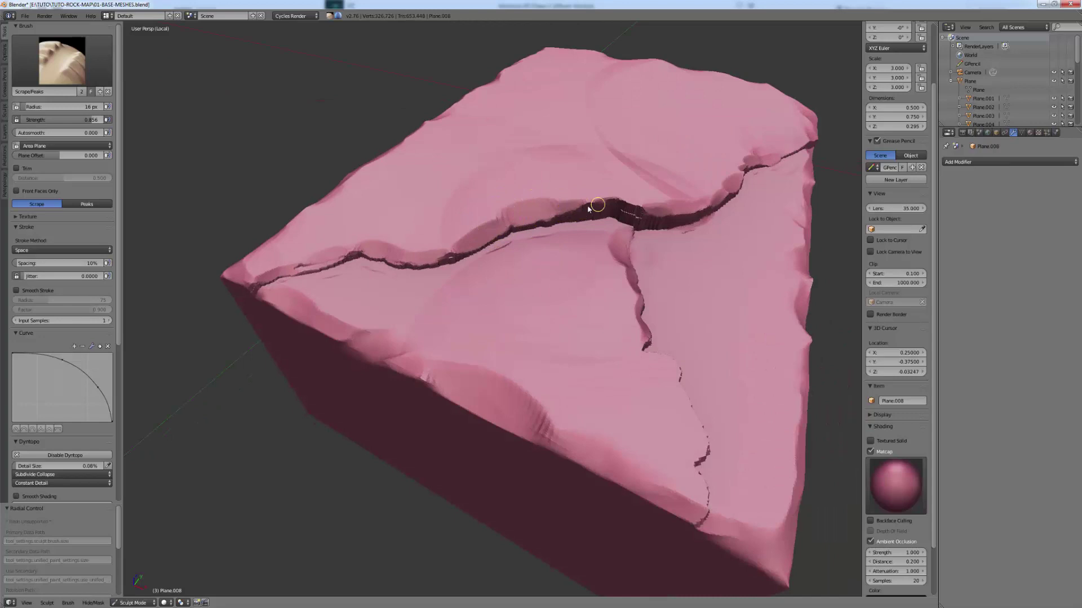
pyautogui.moveTo(597, 207); pyautogui.dragTo(643, 172, button='middle')
pyautogui.press('[')
pyautogui.press('[')
pyautogui.press('[')
pyautogui.press('[')
pyautogui.press('[')
pyautogui.press('[')
pyautogui.moveTo(646, 182); pyautogui.dragTo(536, 176)
# Step: Enlarge the Scrape/Peaks brush and soften the second crack's corner where it meets the main crack
pyautogui.moveTo(536, 176)
pyautogui.mouseDown(button='middle')
pyautogui.moveTo(575, 212)
pyautogui.moveTo(580, 186)
pyautogui.moveTo(527, 205)
pyautogui.mouseUp(button='middle')
pyautogui.press(']')
pyautogui.press(']')
pyautogui.press(']')
pyautogui.press(']')
pyautogui.press(']')
pyautogui.scroll(3, 521, 180)
pyautogui.moveTo(526, 205); pyautogui.dragTo(492, 219)
pyautogui.press(']')
pyautogui.press(']')
pyautogui.press(']')
pyautogui.press(']')
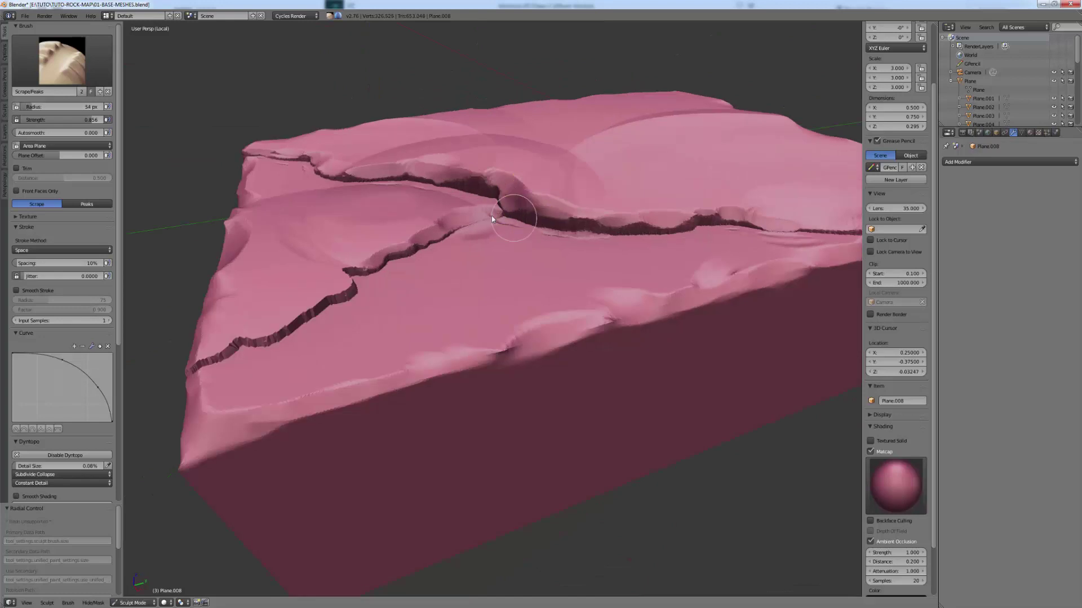
# Step: Shrink the brush and refine the chips on the main crack's upper lip between the junction and the wide end
pyautogui.press('[')
pyautogui.press('[')
pyautogui.press('[')
pyautogui.press('[')
pyautogui.moveTo(564, 218); pyautogui.dragTo(506, 203, button='middle')
pyautogui.moveTo(506, 203); pyautogui.dragTo(447, 213)
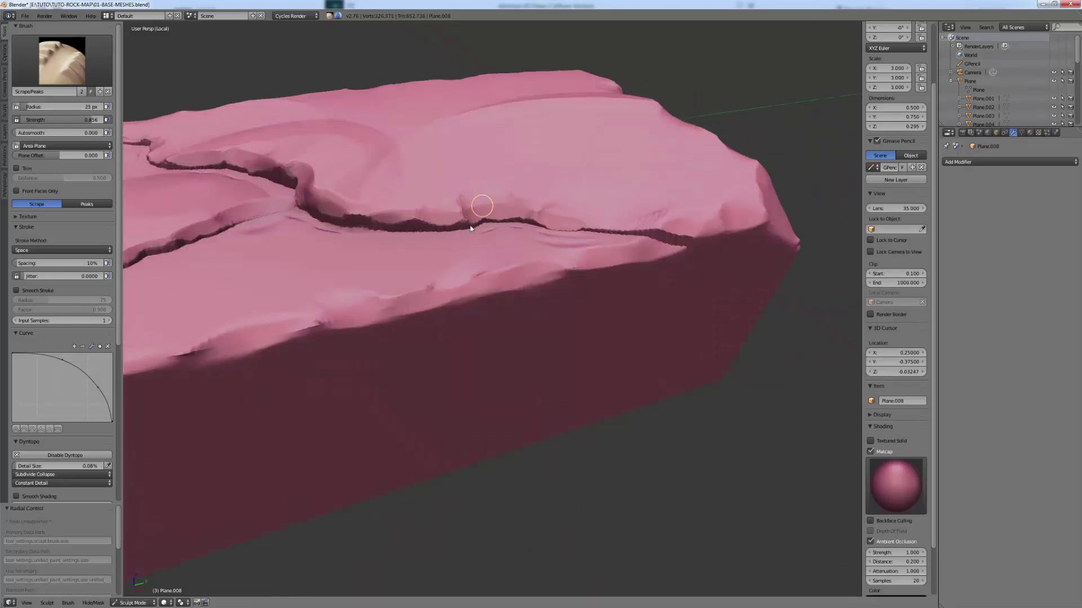
# Step: Scrape chips along the second crack's remaining sharp edge down to the block's border
pyautogui.scroll(-5, 470, 228)
pyautogui.moveTo(434, 266); pyautogui.dragTo(269, 350, button='middle')
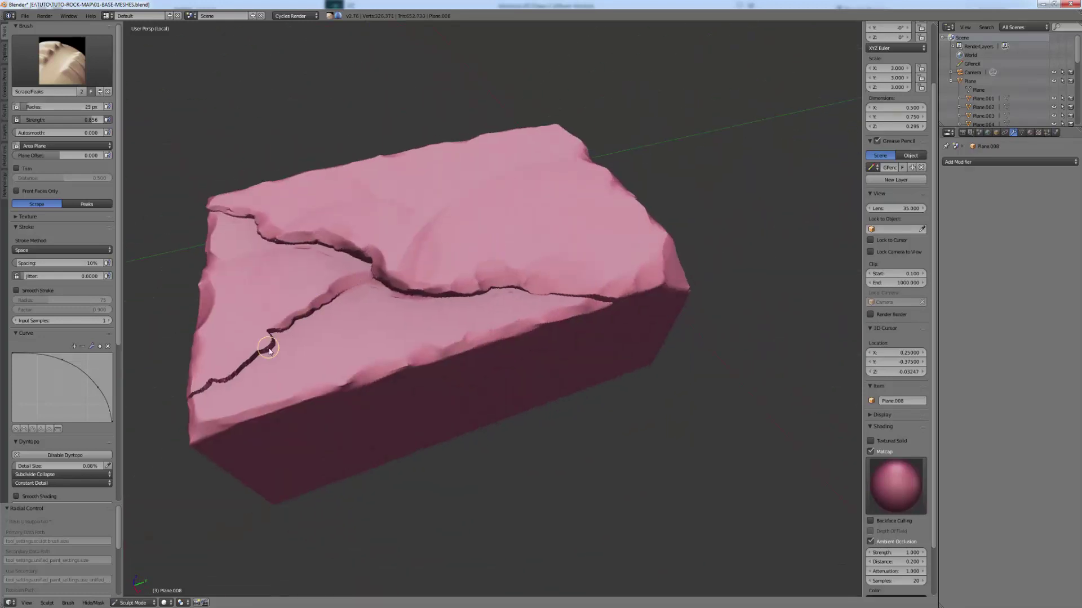
pyautogui.scroll(3, 270, 351)
pyautogui.moveTo(366, 290); pyautogui.dragTo(346, 307)
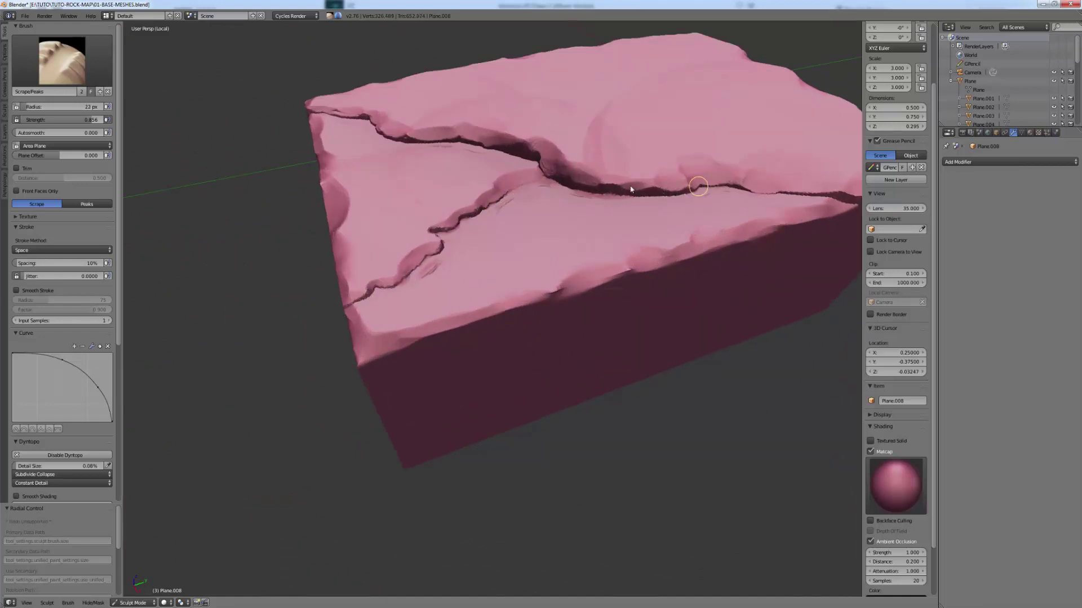
# Step: Clean up the main crack's thin end at the narrow corner and its adjoining lip with a small Scrape/Peaks brush
pyautogui.moveTo(631, 190); pyautogui.dragTo(609, 214, button='middle')
pyautogui.scroll(3, 591, 220)
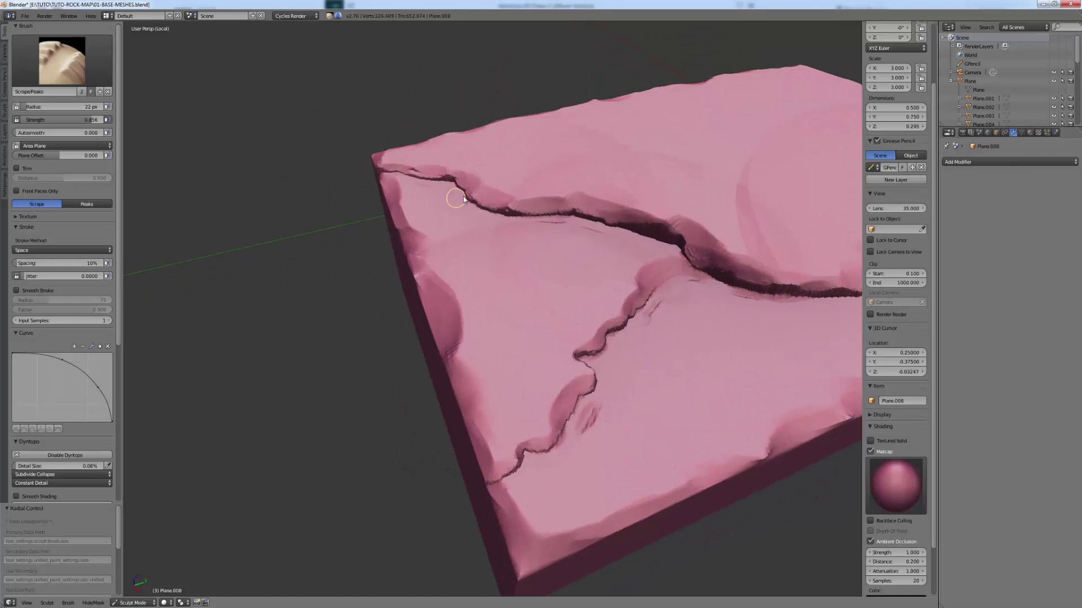
pyautogui.moveTo(463, 199); pyautogui.dragTo(492, 168, button='middle')
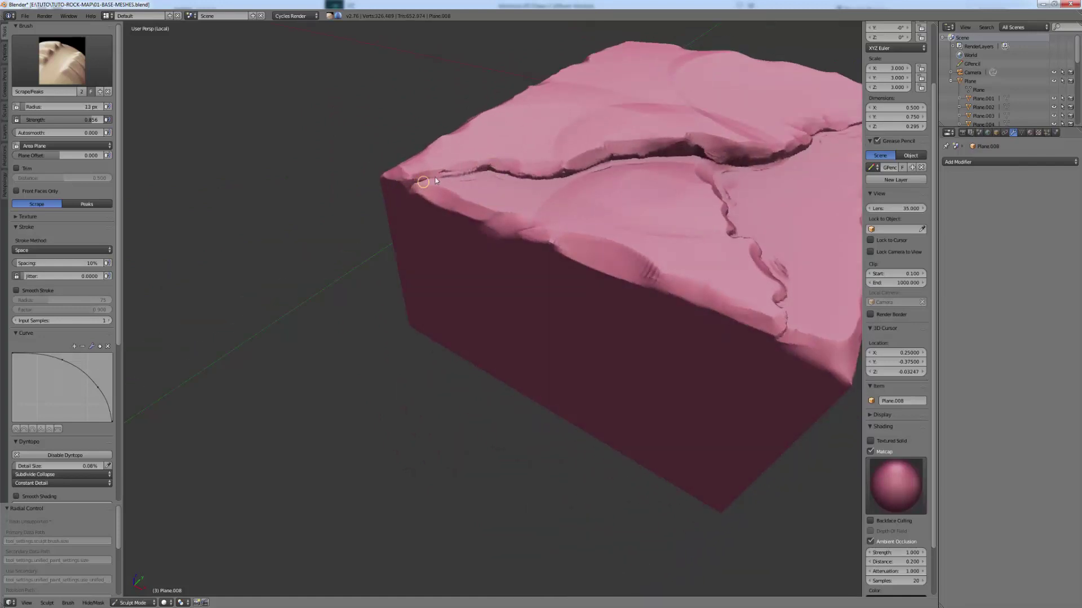
pyautogui.moveTo(519, 181); pyautogui.dragTo(464, 231, button='middle')
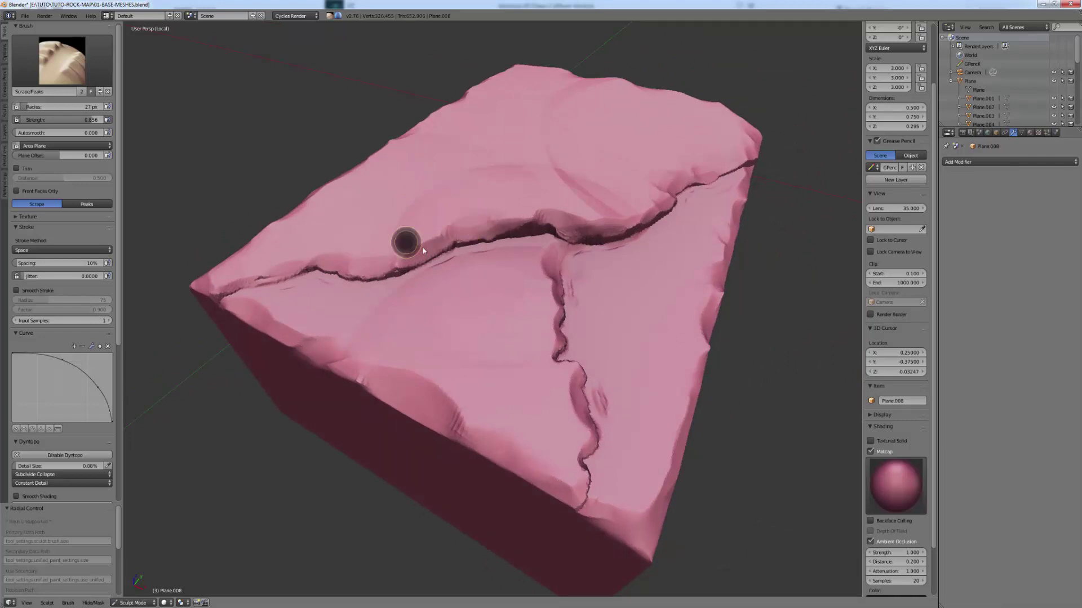
pyautogui.press('f')
pyautogui.click(407, 236)
# Step: Enlarge the Scrape/Peaks brush and flatten the curved ridge running across the raised layer on the block's far side
pyautogui.moveTo(408, 236); pyautogui.dragTo(559, 235, button='middle')
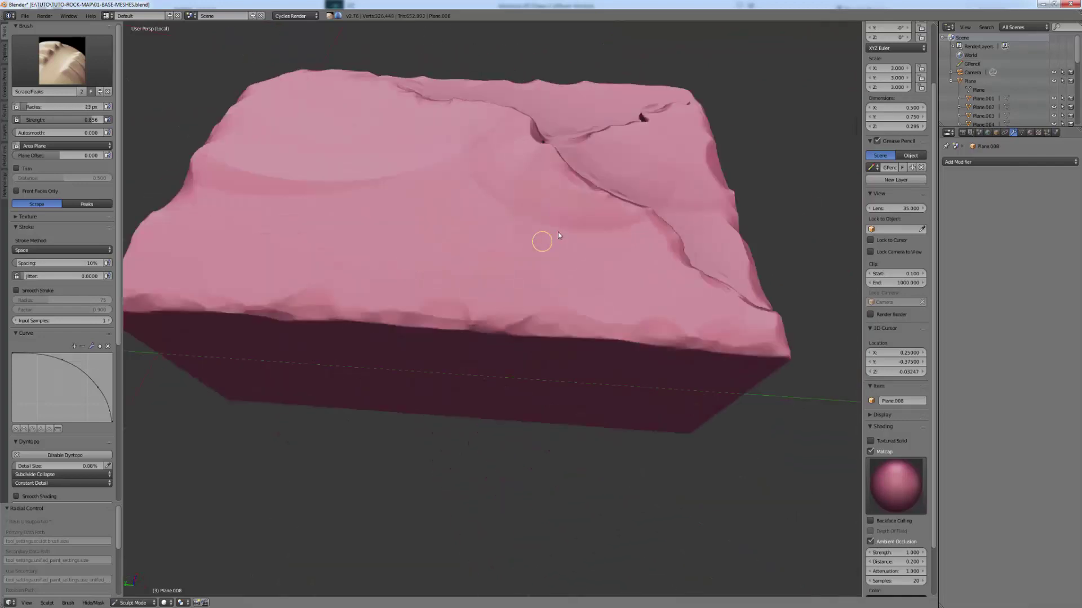
pyautogui.moveTo(515, 205); pyautogui.dragTo(558, 173, button='middle')
pyautogui.press('f')
pyautogui.press('f')
pyautogui.moveTo(574, 206); pyautogui.dragTo(627, 213, button='middle')
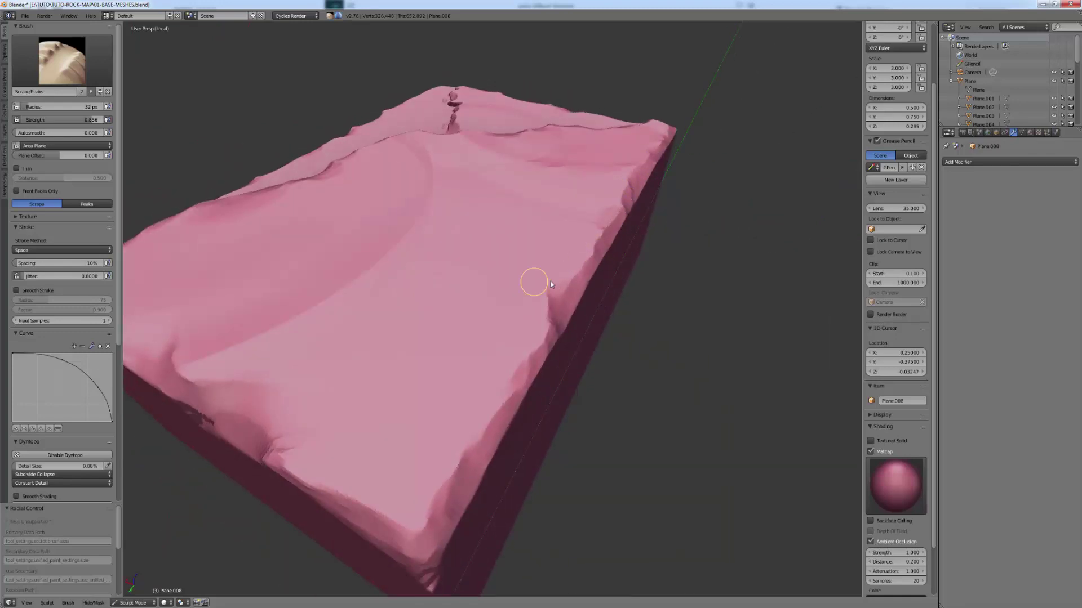
pyautogui.moveTo(551, 285); pyautogui.dragTo(541, 286, button='middle')
pyautogui.press('f')
pyautogui.click(288, 331)
pyautogui.press('f')
pyautogui.click(338, 304)
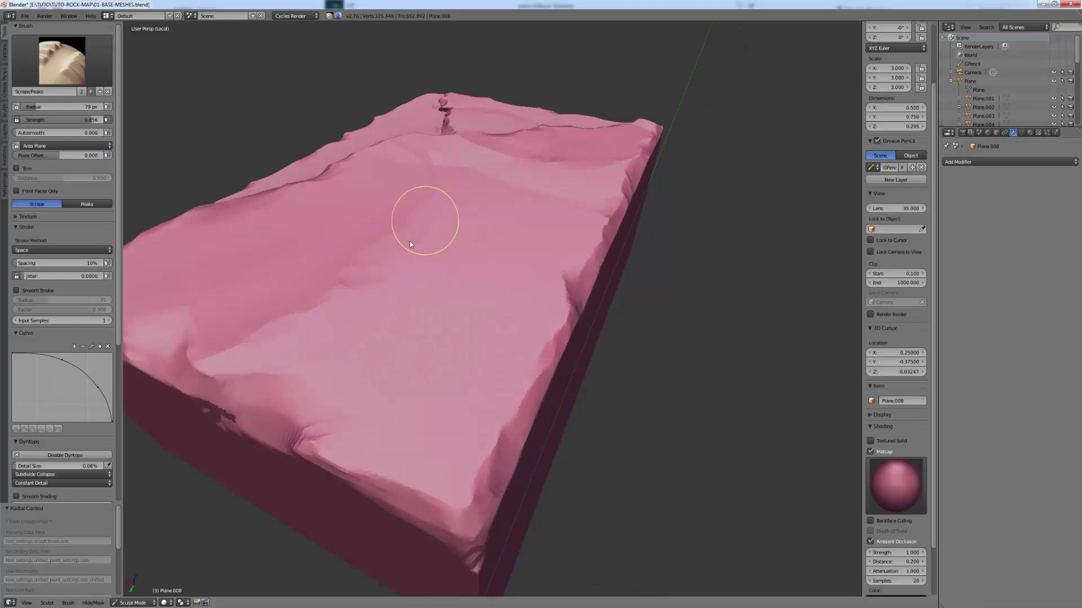
pyautogui.press('f')
pyautogui.click(364, 291)
# Step: Vary the Scrape/Peaks brush size and scrape down the curved ridge on the raised layer beside the crack junction
pyautogui.scroll(-3, 427, 228)
pyautogui.moveTo(427, 228)
pyautogui.mouseDown(button='middle')
pyautogui.moveTo(452, 283)
pyautogui.moveTo(505, 283)
pyautogui.mouseUp(button='middle')
pyautogui.press('f')
pyautogui.click(504, 255)
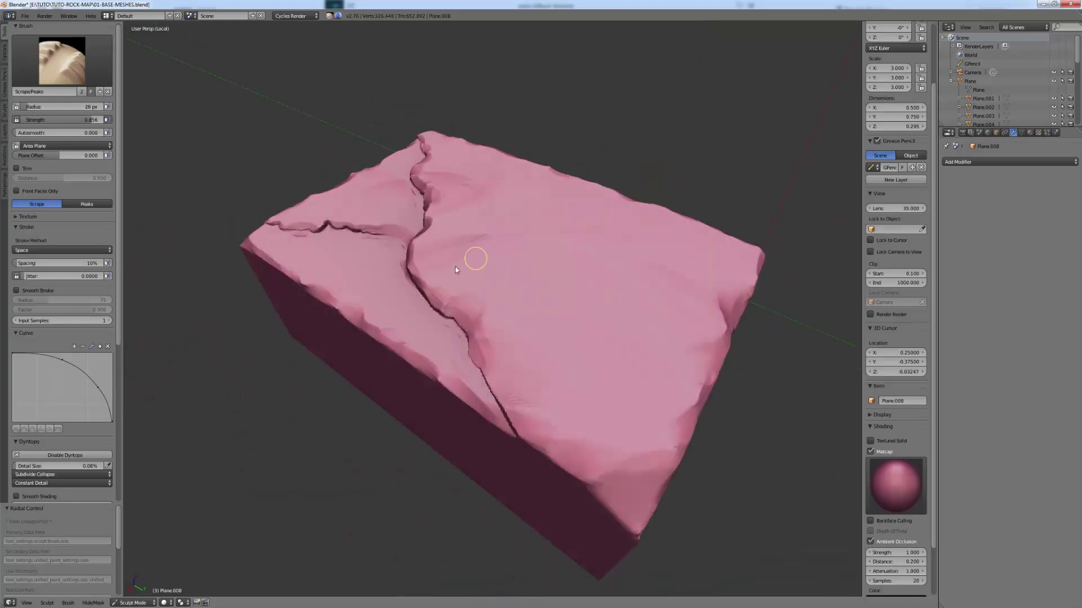
pyautogui.scroll(3, 467, 272)
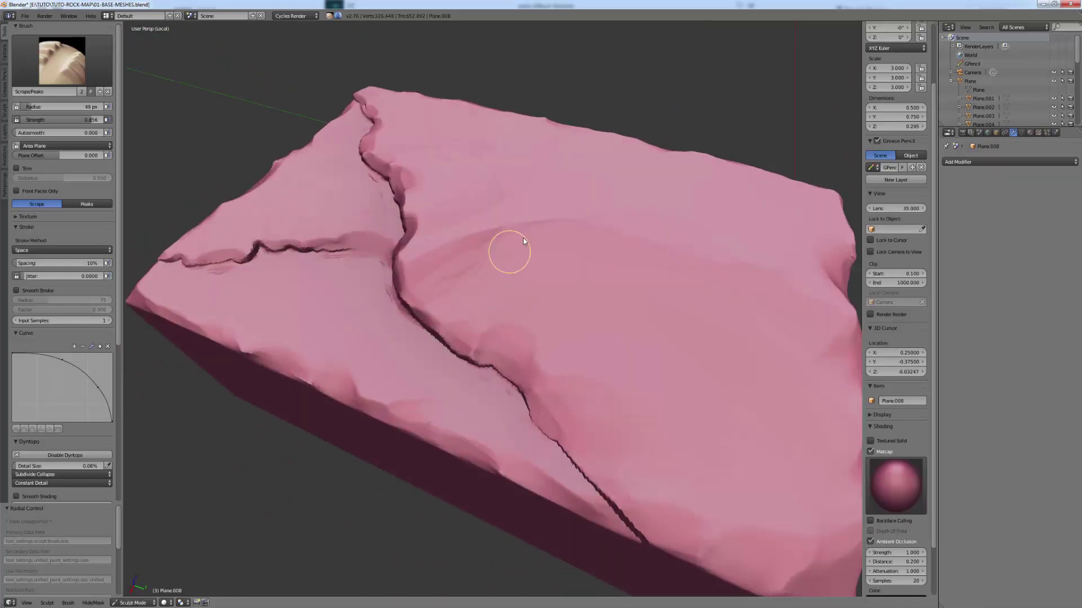
pyautogui.press('f')
pyautogui.click(422, 284)
pyautogui.scroll(-3, 463, 255)
pyautogui.moveTo(463, 255); pyautogui.dragTo(502, 260, button='middle')
pyautogui.press('f')
pyautogui.click(522, 267)
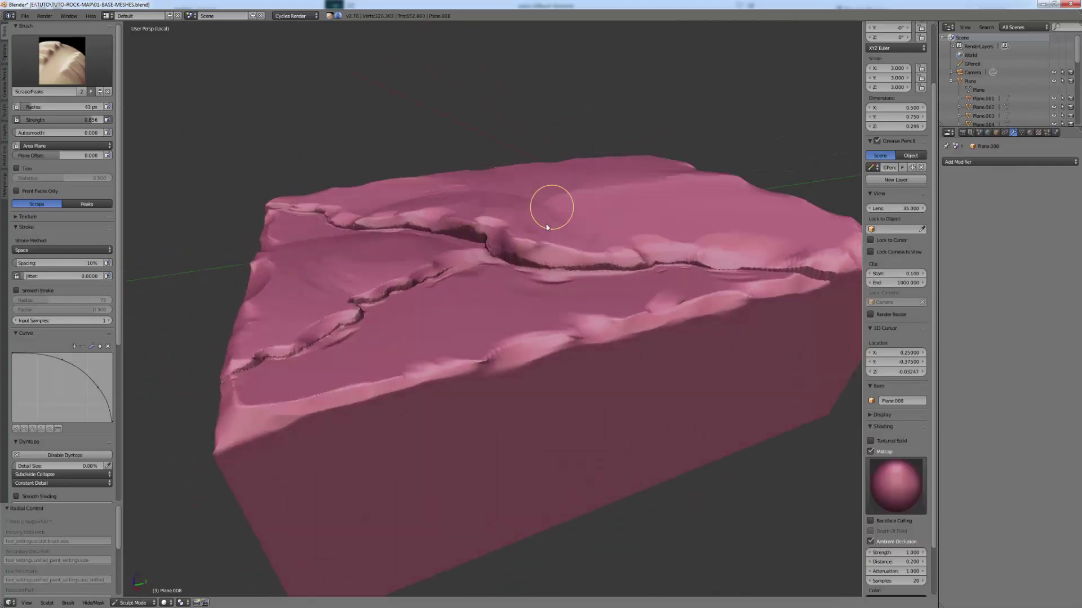
# Step: Switch to the Pinch/Magnify brush and turn off dynamic topology
pyautogui.press('p')
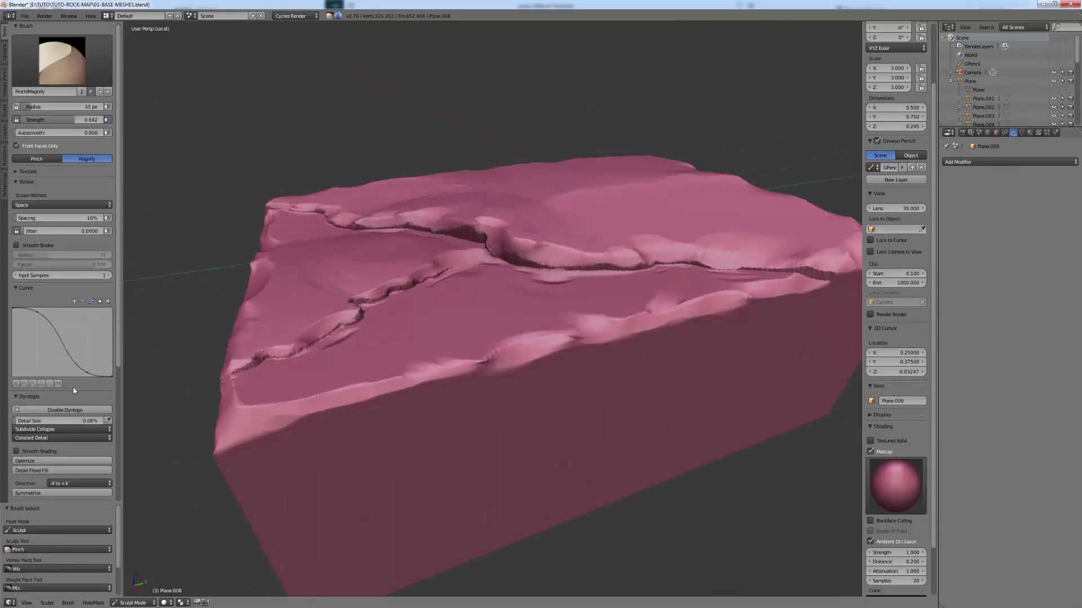
pyautogui.scroll(-4, 88, 354)
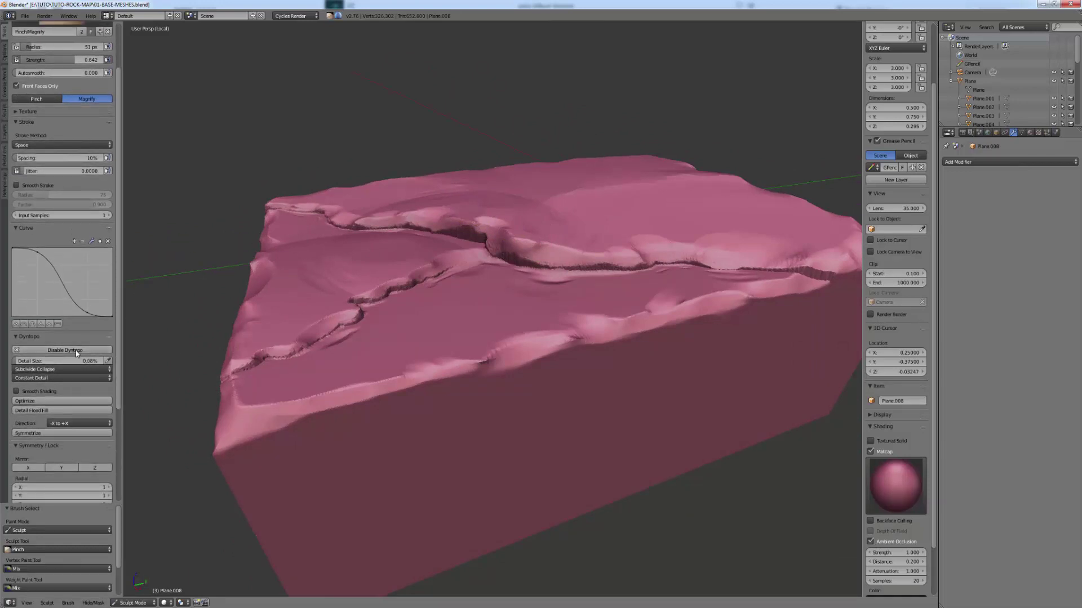
pyautogui.click(87, 353)
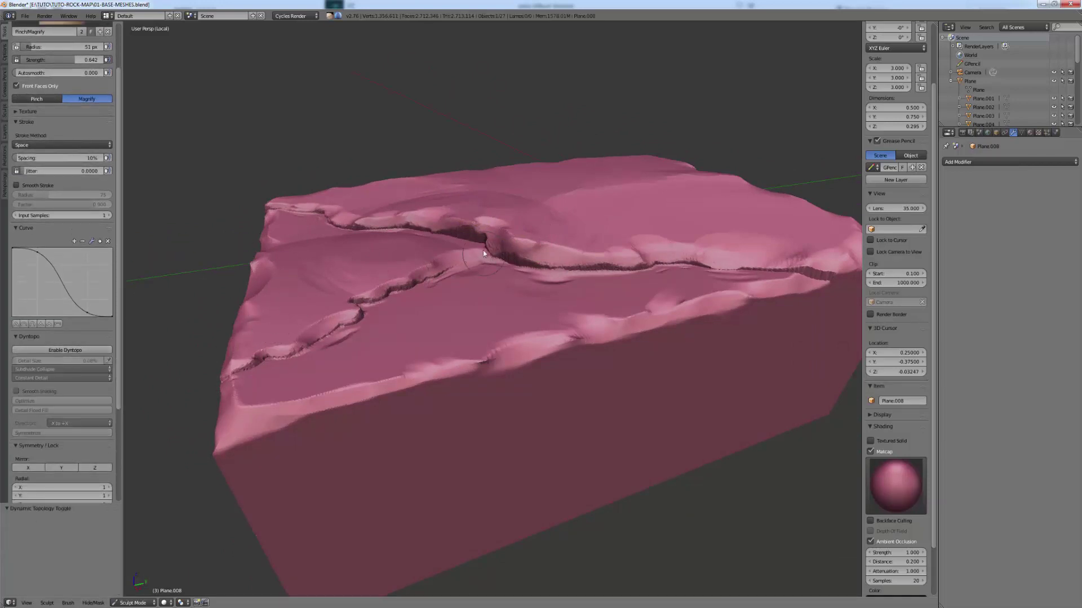
# Step: Brush the crack junction with small Pinch/Magnify strokes in Magnify mode, varying the brush size
pyautogui.moveTo(476, 252); pyautogui.dragTo(469, 255)
pyautogui.scroll(5, 459, 264)
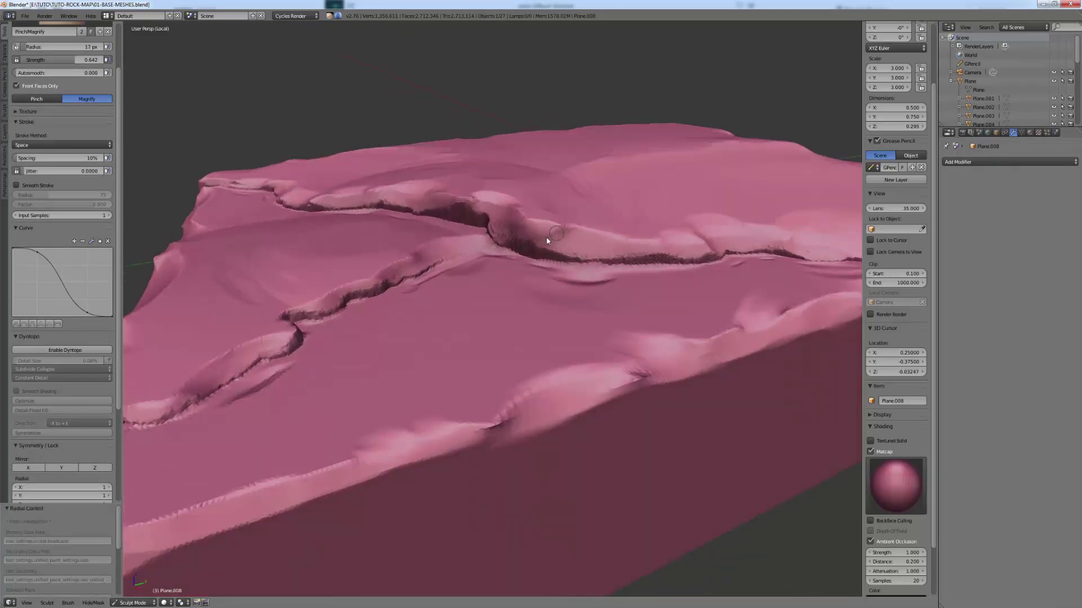
pyautogui.press('f')
pyautogui.click(594, 231)
pyautogui.moveTo(632, 248); pyautogui.dragTo(647, 285, button='middle')
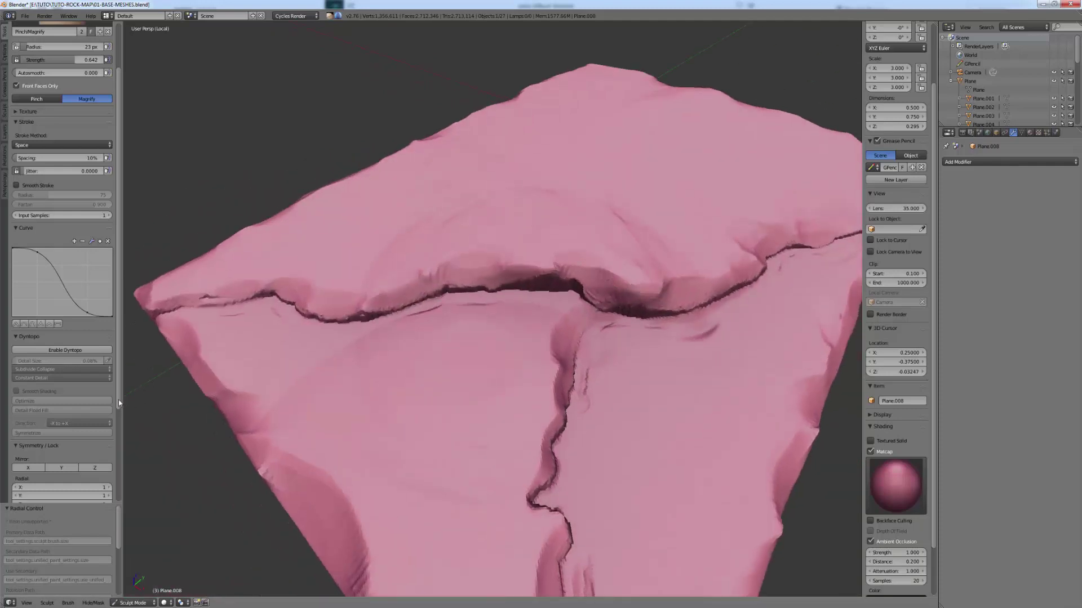
# Step: Set the Pinch/Magnify brush to Pinch and tighten the main crack's raised edge beside the junction
pyautogui.scroll(-5, 84, 462)
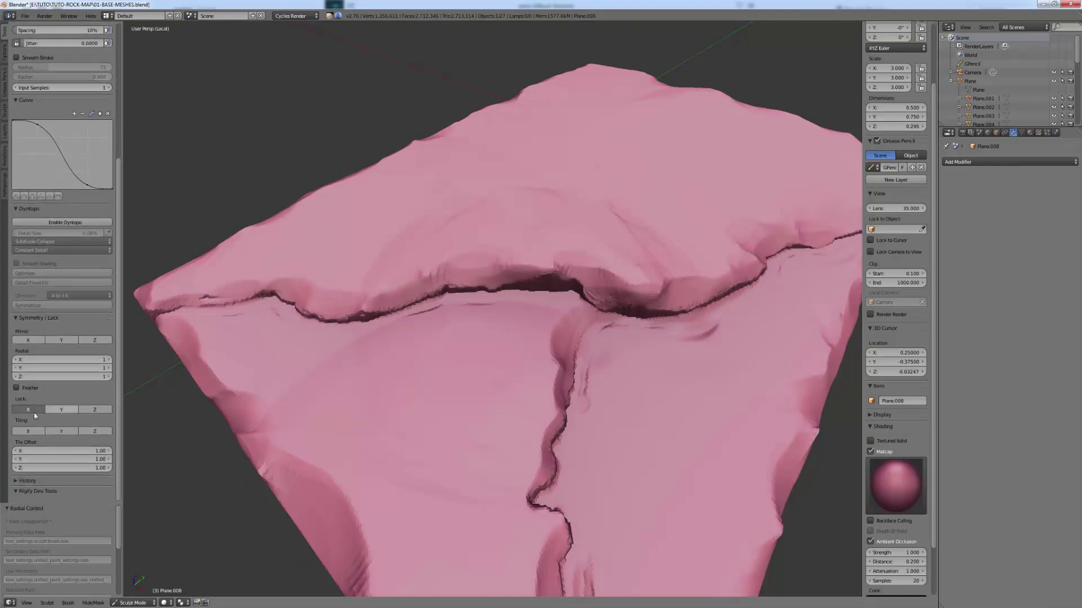
pyautogui.moveTo(542, 288)
pyautogui.mouseDown(button='middle')
pyautogui.moveTo(616, 251)
pyautogui.moveTo(603, 279)
pyautogui.moveTo(625, 270)
pyautogui.mouseUp(button='middle')
pyautogui.scroll(8, 68, 140)
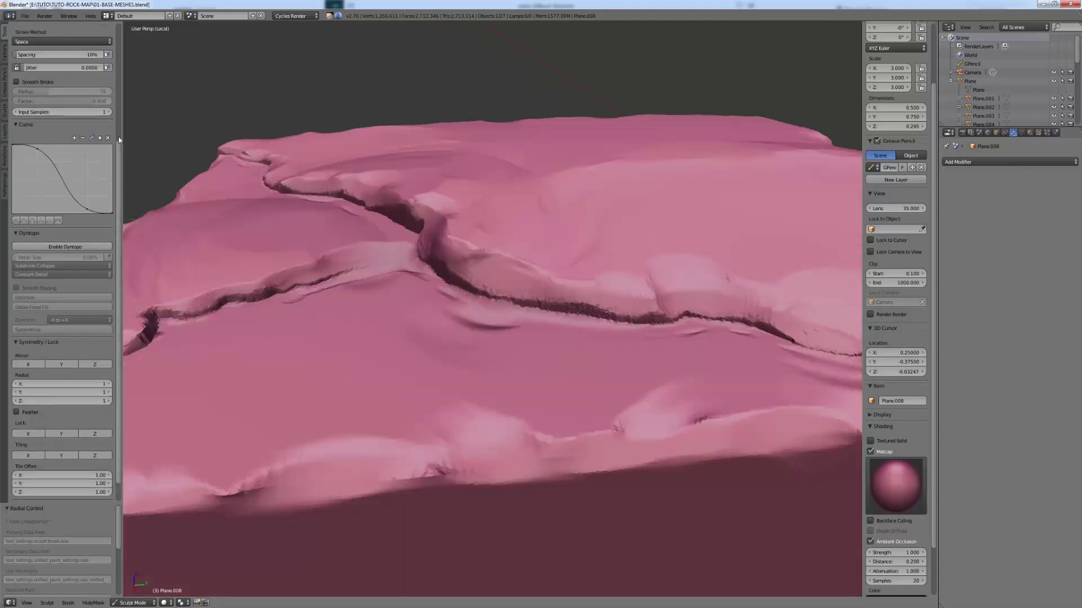
pyautogui.click(40, 159)
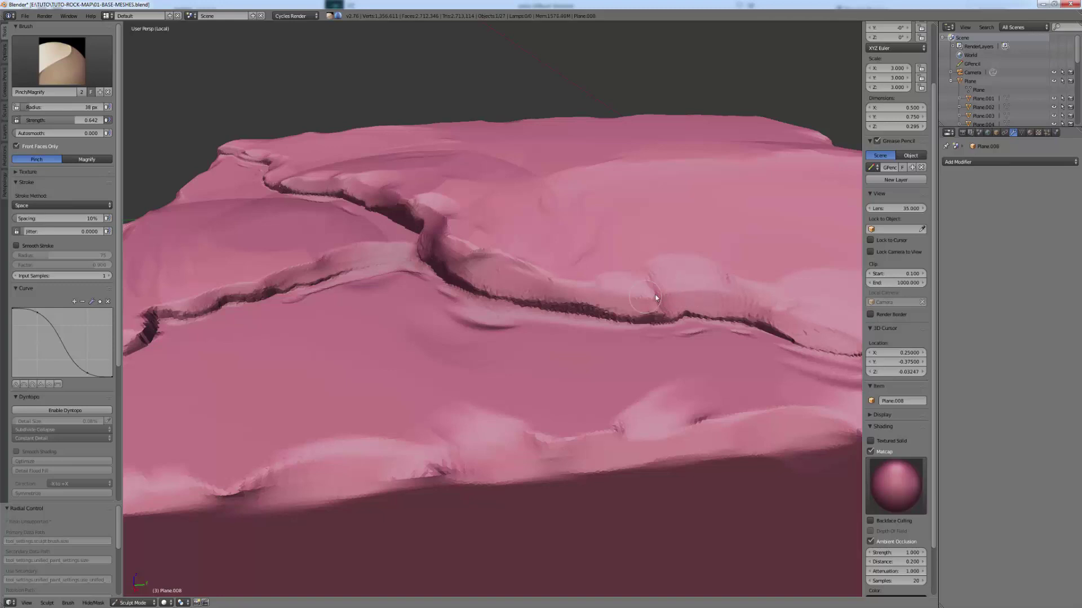
pyautogui.moveTo(631, 317); pyautogui.dragTo(633, 258, button='middle')
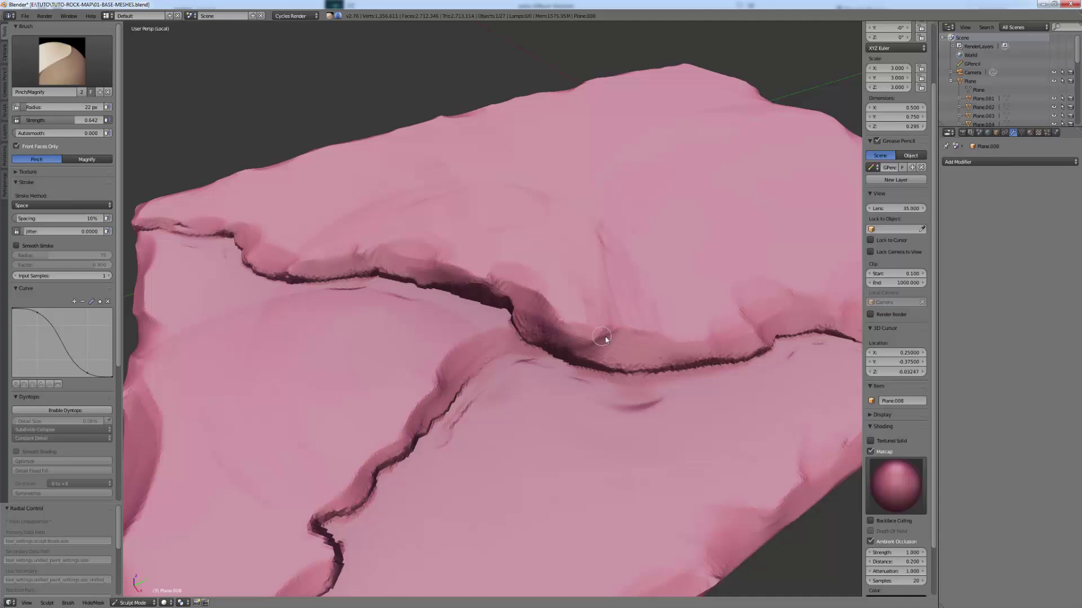
pyautogui.moveTo(606, 339); pyautogui.dragTo(630, 293, button='middle')
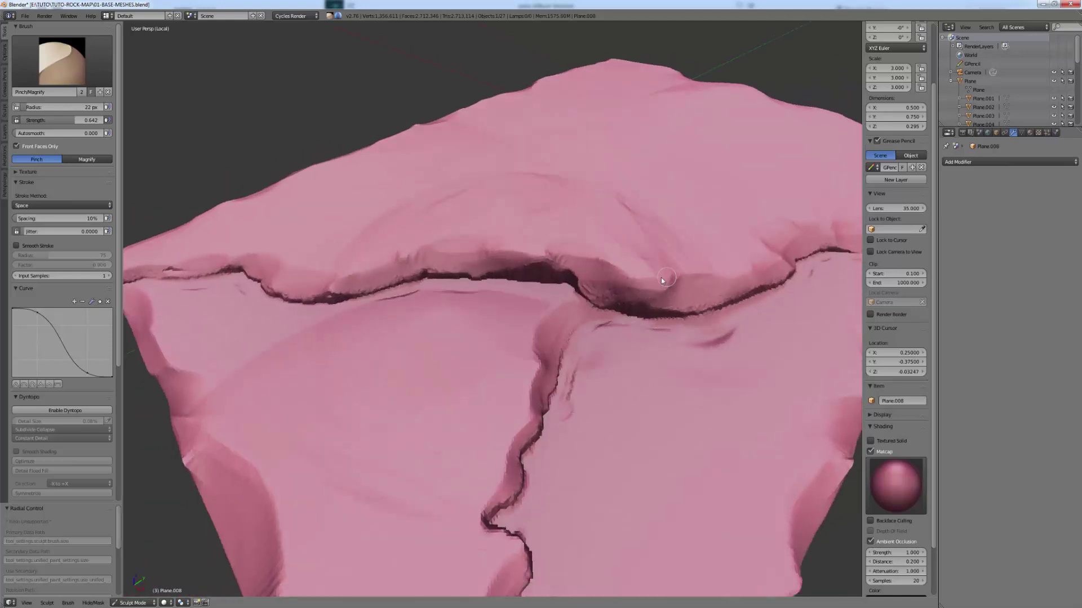
pyautogui.moveTo(559, 275); pyautogui.dragTo(580, 272, button='middle')
# Step: Vary the Pinch brush size and sharpen the main crack's rim around the junction and the ridge on the raised layer
pyautogui.press('f')
pyautogui.click(583, 273)
pyautogui.press('f')
pyautogui.click(553, 282)
pyautogui.moveTo(553, 283); pyautogui.dragTo(571, 296)
pyautogui.moveTo(535, 296); pyautogui.dragTo(465, 266, button='middle')
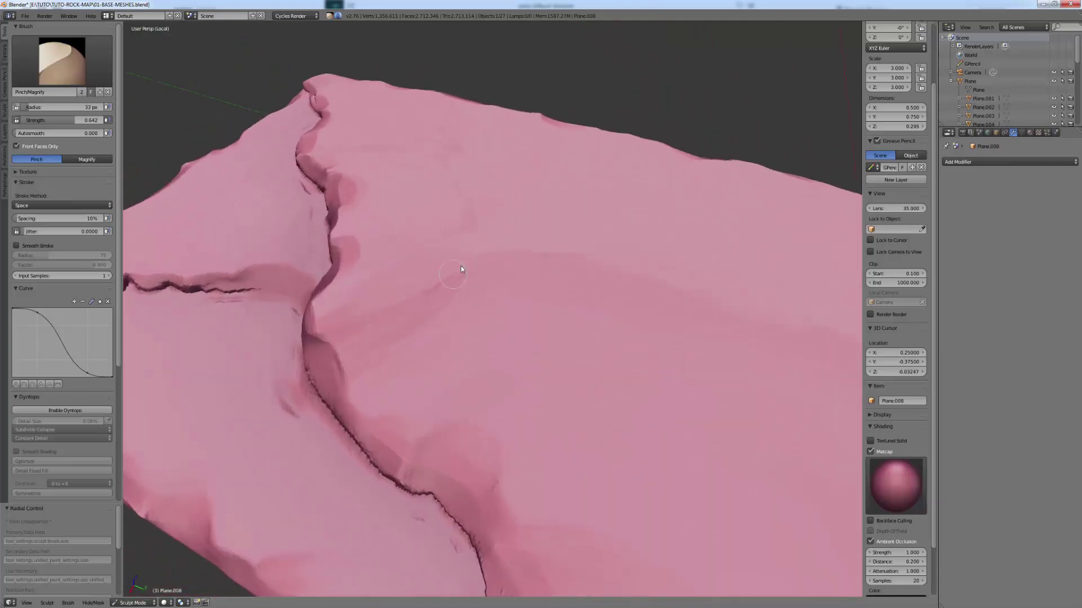
# Step: Pinch the second crack's edge from the junction towards its kink, resizing the brush along the way
pyautogui.moveTo(417, 306); pyautogui.dragTo(519, 277, button='middle')
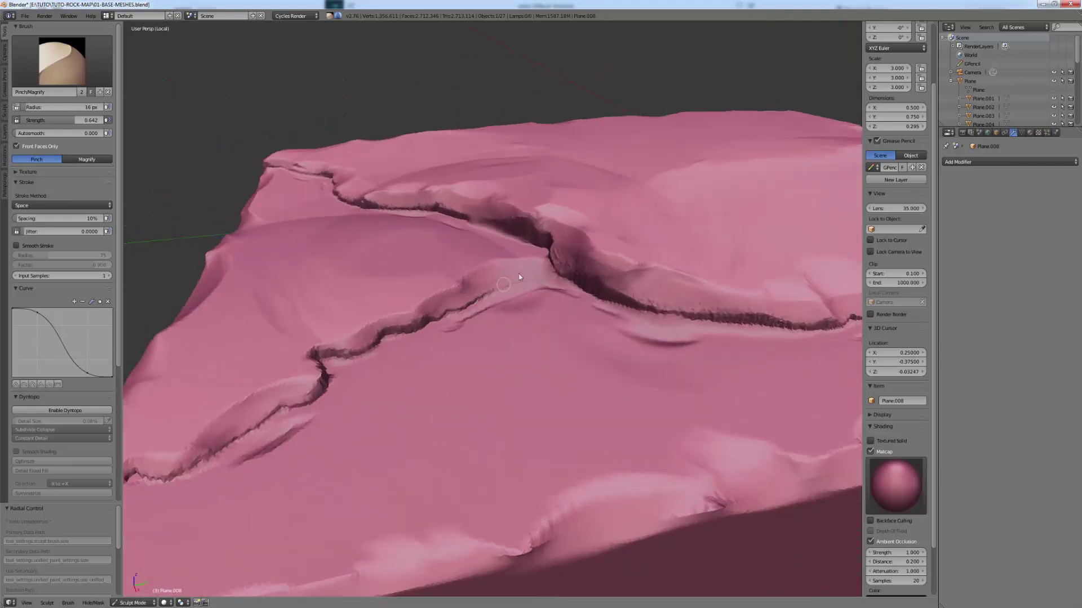
pyautogui.press('f')
pyautogui.click(419, 309)
pyautogui.moveTo(289, 373)
pyautogui.mouseDown(button='middle')
pyautogui.moveTo(303, 362)
pyautogui.moveTo(300, 338)
pyautogui.moveTo(276, 315)
pyautogui.mouseUp(button='middle')
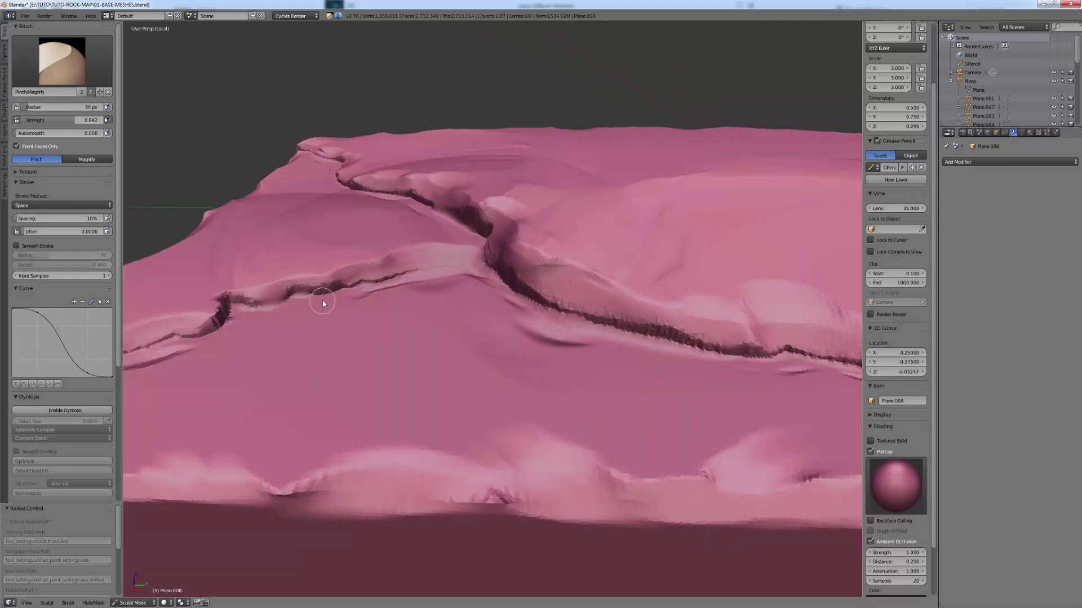
pyautogui.moveTo(292, 330)
pyautogui.mouseDown(button='middle')
pyautogui.moveTo(314, 370)
pyautogui.moveTo(403, 377)
pyautogui.mouseUp(button='middle')
pyautogui.scroll(2, 395, 372)
pyautogui.scroll(3, 417, 359)
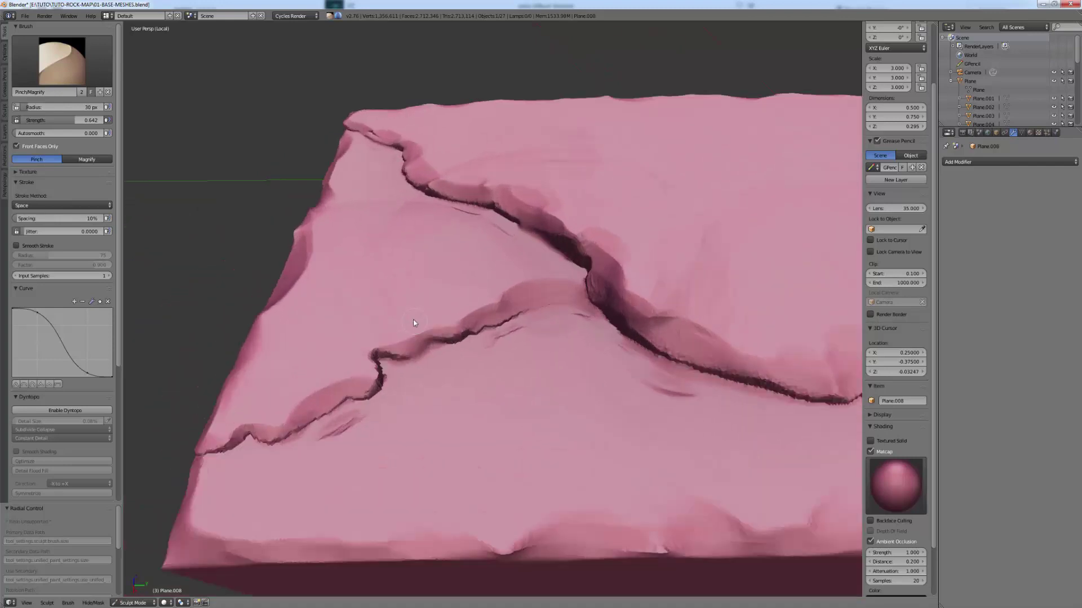
# Step: Pinch the second crack's edge at its kink, then enlarge the Pinch brush
pyautogui.moveTo(396, 361); pyautogui.dragTo(401, 363)
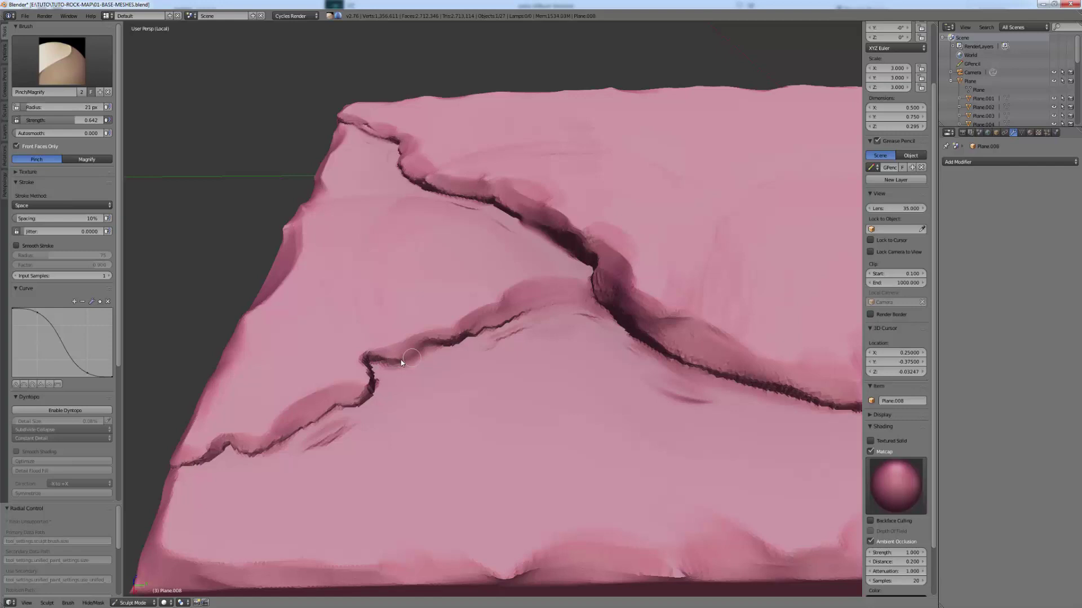
pyautogui.moveTo(464, 338)
pyautogui.mouseDown(button='middle')
pyautogui.moveTo(492, 405)
pyautogui.moveTo(409, 266)
pyautogui.moveTo(454, 273)
pyautogui.moveTo(443, 316)
pyautogui.mouseUp(button='middle')
pyautogui.moveTo(454, 279)
pyautogui.mouseDown(button='middle')
pyautogui.moveTo(411, 314)
pyautogui.moveTo(309, 324)
pyautogui.moveTo(306, 297)
pyautogui.moveTo(454, 271)
pyautogui.mouseUp(button='middle')
pyautogui.press('f')
pyautogui.click(604, 294)
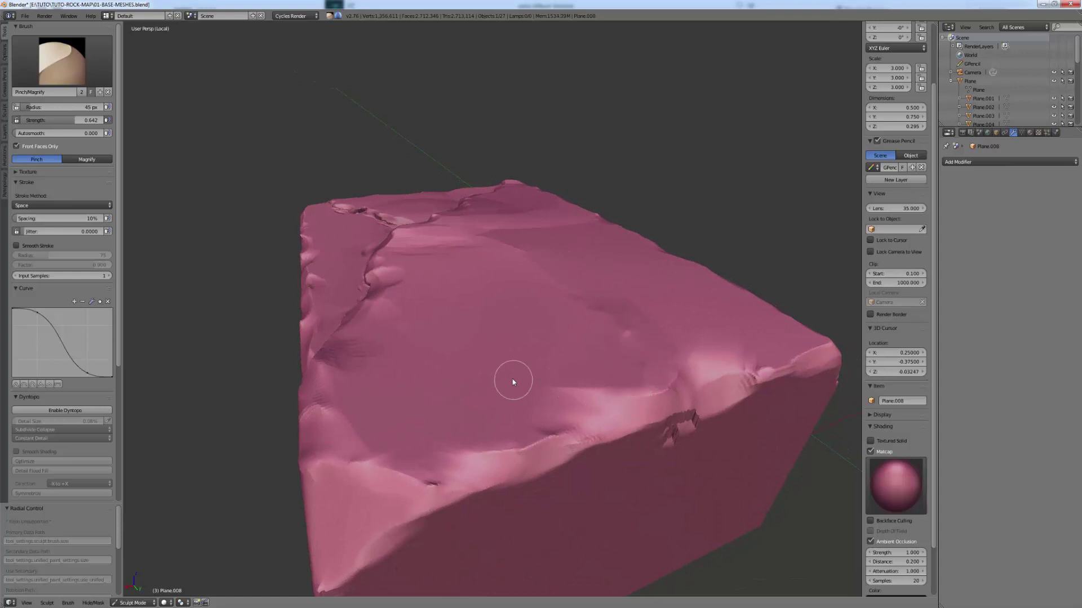
# Step: Switch to the Layer brush, enlarge it and paint broad raised test strokes across the block's end face
pyautogui.click(59, 62)
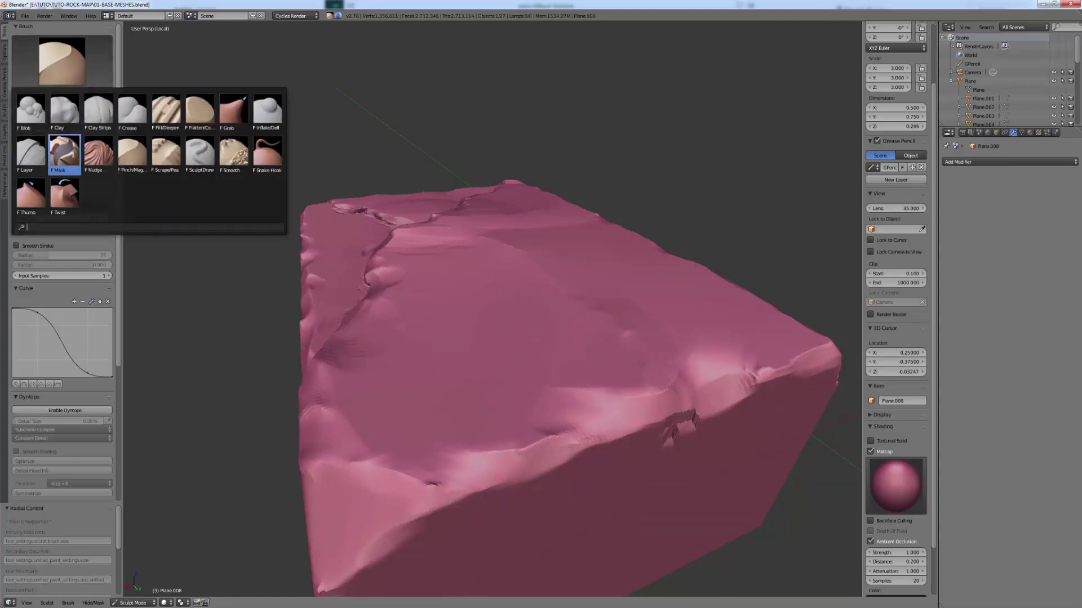
pyautogui.click(31, 155)
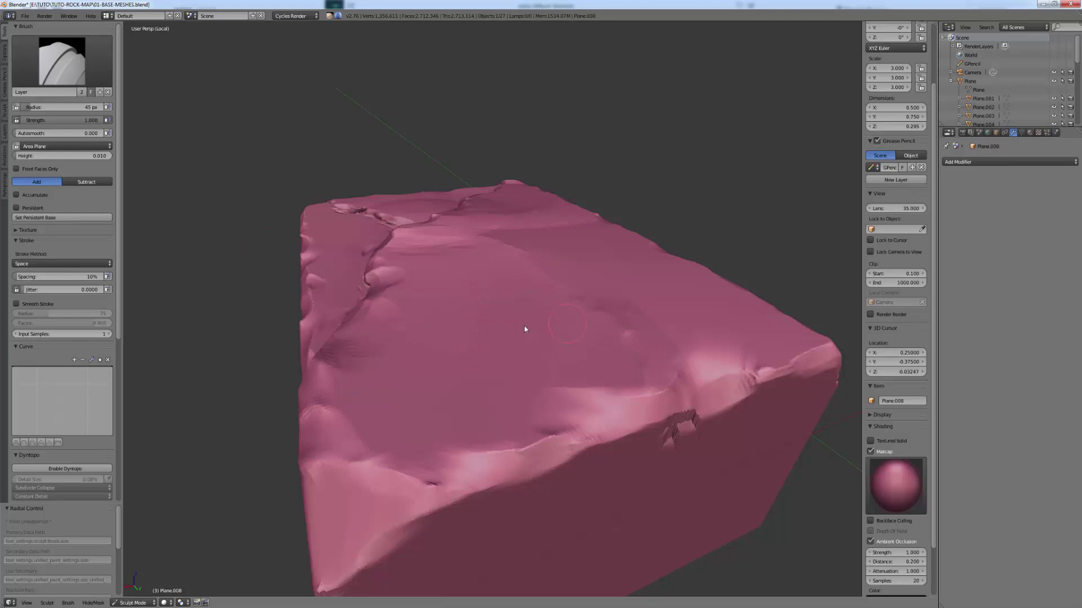
pyautogui.moveTo(517, 389)
pyautogui.mouseDown(button='middle')
pyautogui.moveTo(483, 330)
pyautogui.moveTo(399, 271)
pyautogui.moveTo(406, 304)
pyautogui.moveTo(389, 276)
pyautogui.mouseUp(button='middle')
pyautogui.moveTo(404, 288); pyautogui.dragTo(399, 298)
pyautogui.moveTo(399, 297)
pyautogui.mouseDown(button='middle')
pyautogui.moveTo(445, 301)
pyautogui.moveTo(483, 281)
pyautogui.mouseUp(button='middle')
pyautogui.press('f')
pyautogui.click(655, 255)
pyautogui.moveTo(690, 256)
pyautogui.mouseDown()
pyautogui.moveTo(701, 237)
pyautogui.moveTo(629, 238)
pyautogui.moveTo(697, 282)
pyautogui.moveTo(652, 256)
pyautogui.mouseUp()
pyautogui.moveTo(652, 256)
pyautogui.mouseDown(button='middle')
pyautogui.moveTo(649, 290)
pyautogui.moveTo(670, 303)
pyautogui.moveTo(659, 300)
pyautogui.moveTo(777, 321)
pyautogui.mouseUp(button='middle')
pyautogui.moveTo(623, 454); pyautogui.dragTo(650, 307, button='middle')
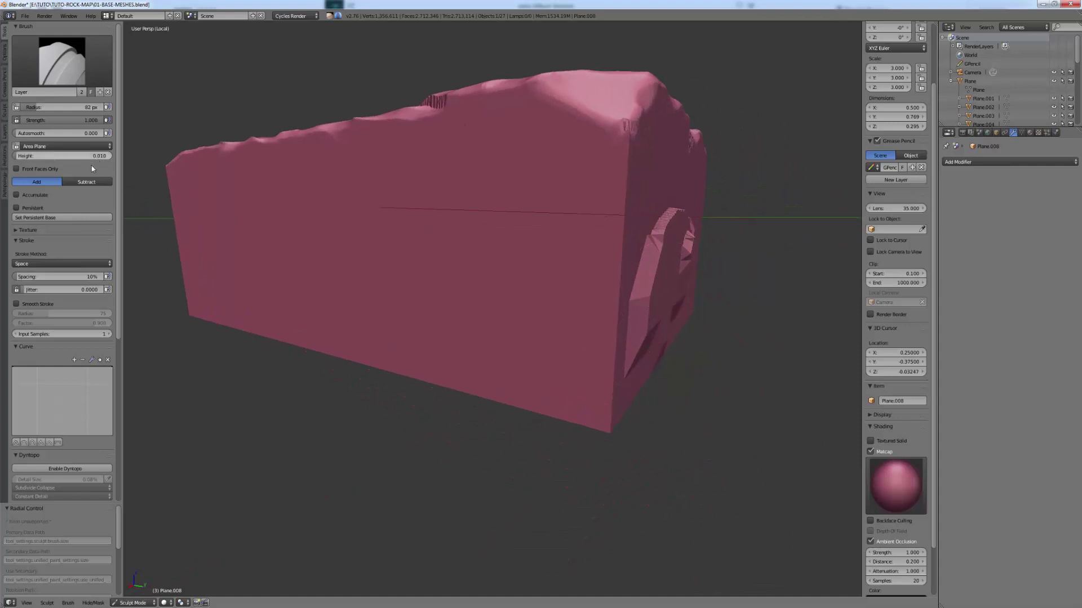
pyautogui.moveTo(724, 299); pyautogui.dragTo(620, 281, button='middle')
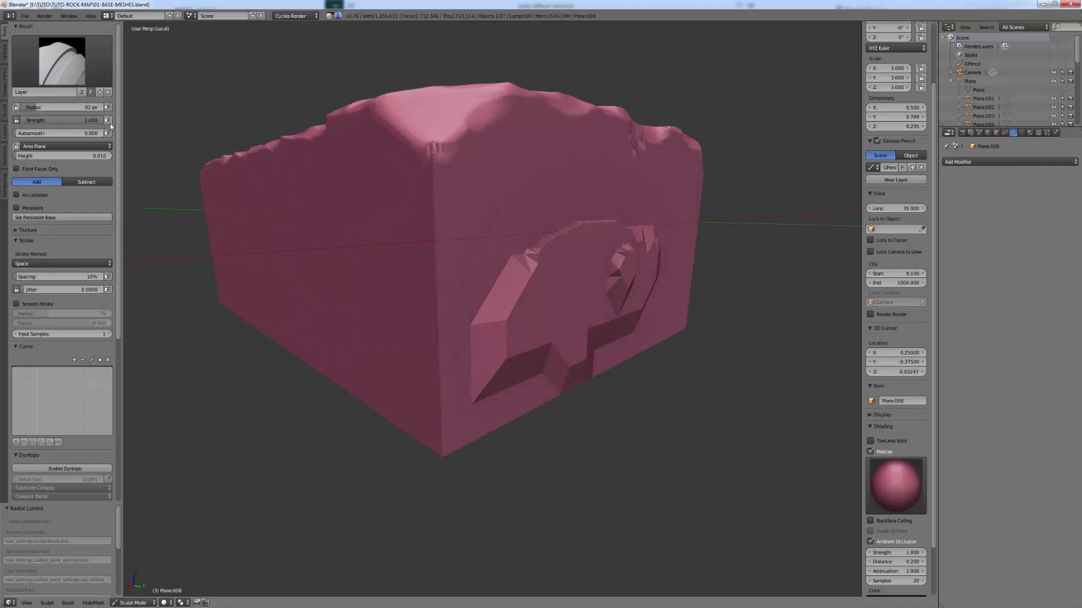
pyautogui.moveTo(506, 202); pyautogui.dragTo(408, 332, button='middle')
# Step: Shrink the Layer brush and raise its falloff curve points to about (0.91, 0.64) and (0.55, 0.93) for a fuller profile
pyautogui.click(409, 338)
pyautogui.scroll(-4, 111, 339)
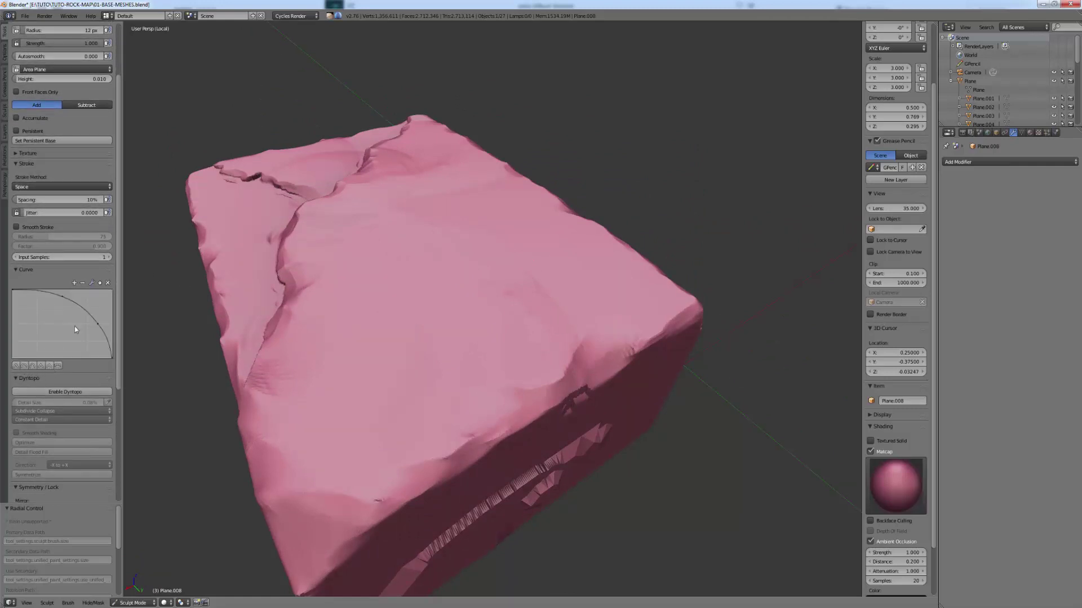
pyautogui.moveTo(101, 327); pyautogui.dragTo(101, 315)
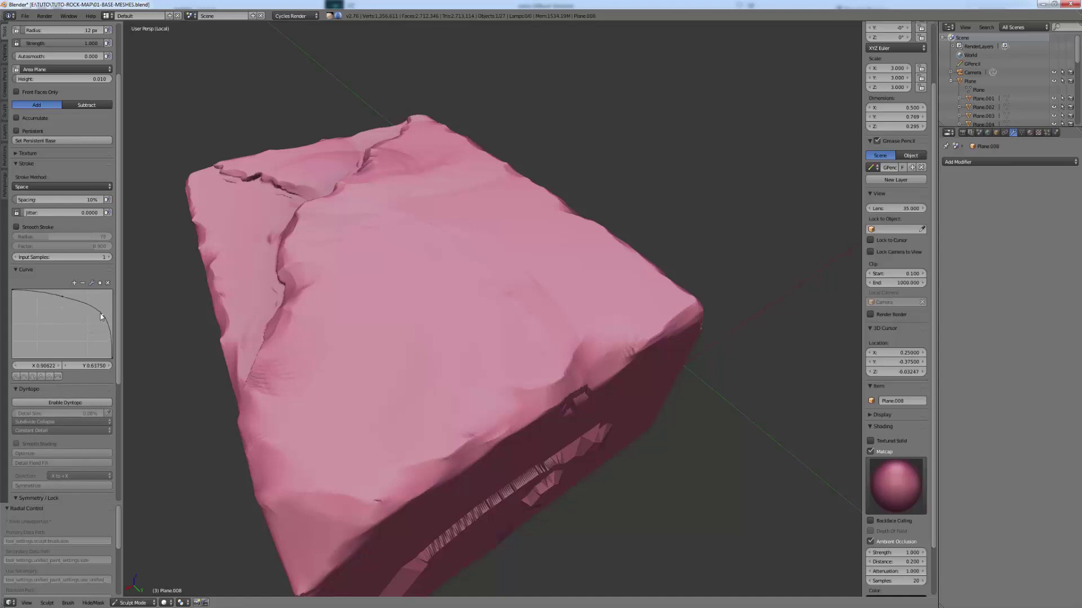
pyautogui.click(62, 296)
# Step: Try a small Layer brush dab on the block's top surface beside the crack and undo it
pyautogui.moveTo(422, 345)
pyautogui.mouseDown(button='middle')
pyautogui.moveTo(402, 369)
pyautogui.moveTo(448, 333)
pyautogui.mouseUp(button='middle')
pyautogui.scroll(2, 402, 347)
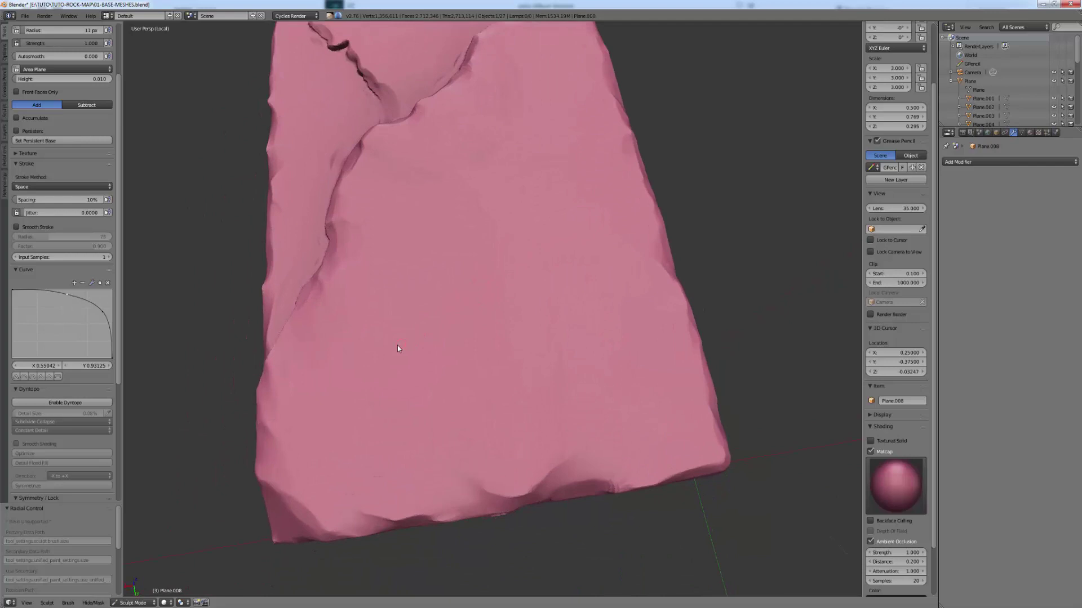
pyautogui.click(390, 358)
pyautogui.moveTo(390, 357); pyautogui.dragTo(474, 333, button='middle')
pyautogui.hotkey('ctrl', 'z')
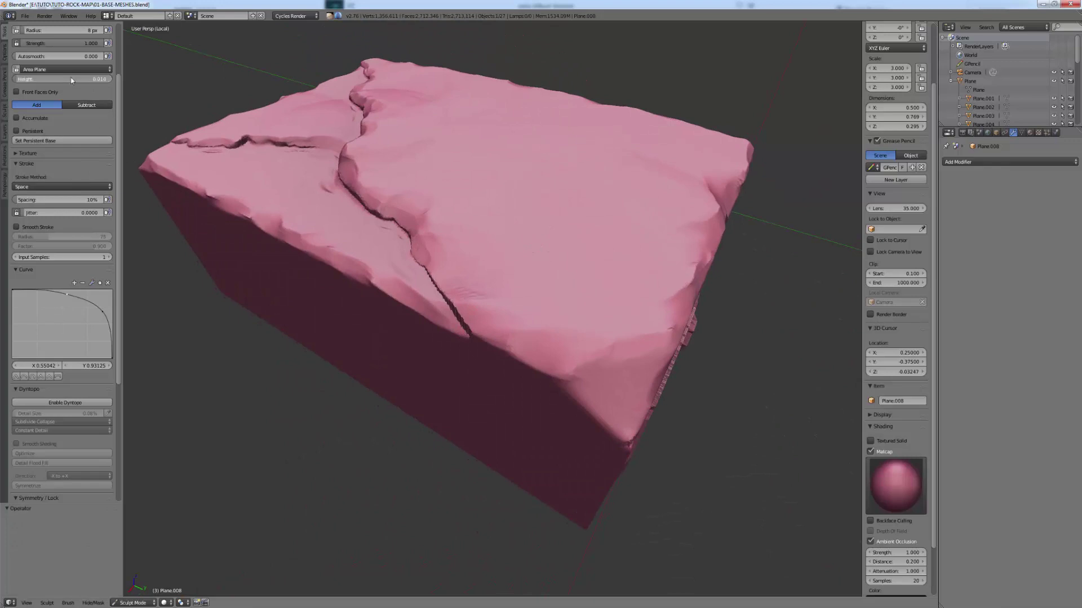
# Step: Set the Layer brush's height to 0.002 and stamp a few small round spots across the raised top layer
pyautogui.click(95, 80)
pyautogui.press('Return')
pyautogui.moveTo(585, 242); pyautogui.dragTo(432, 264, button='middle')
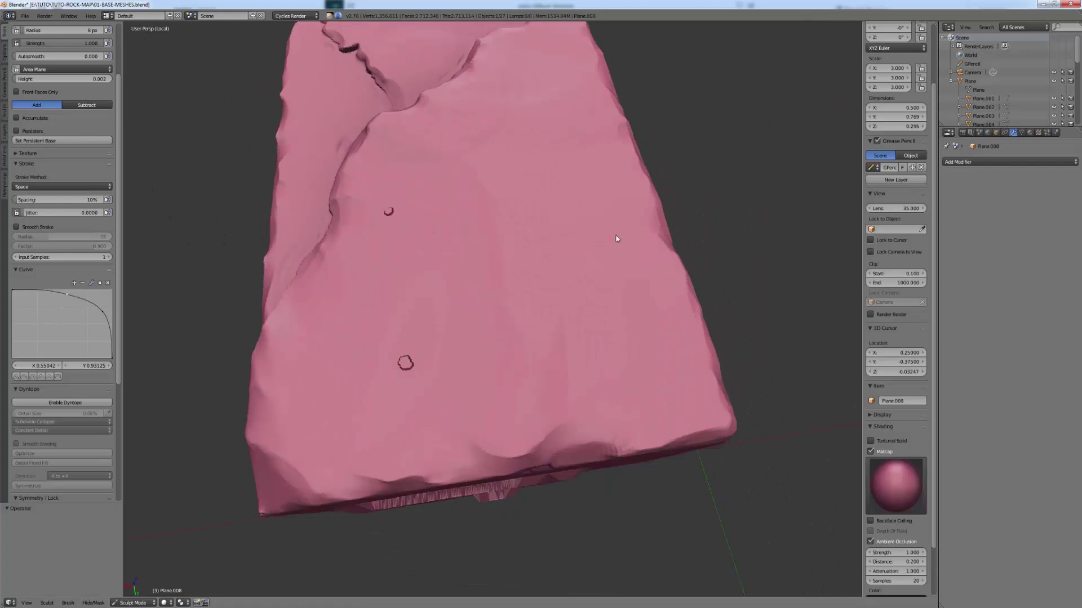
pyautogui.moveTo(549, 247); pyautogui.dragTo(501, 226, button='middle')
pyautogui.click(499, 217)
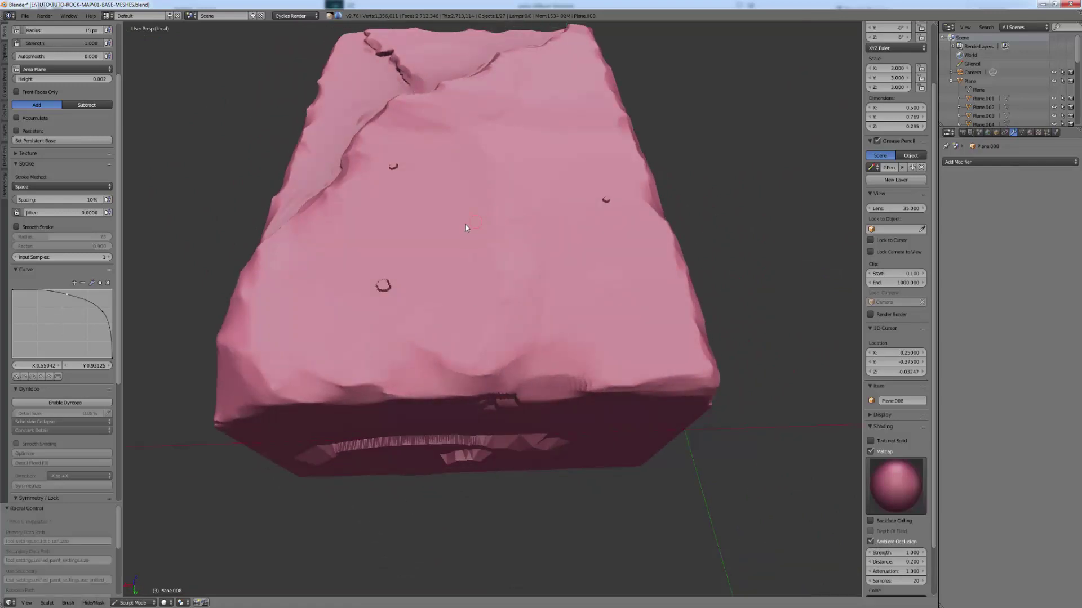
# Step: Enlarge the Layer brush and stamp larger round spots on the raised layer and the lower layer beyond the crack
pyautogui.press('f')
pyautogui.click(630, 289)
pyautogui.moveTo(630, 284)
pyautogui.mouseDown(button='middle')
pyautogui.moveTo(637, 278)
pyautogui.moveTo(392, 264)
pyautogui.moveTo(351, 272)
pyautogui.moveTo(516, 200)
pyautogui.moveTo(536, 246)
pyautogui.mouseUp(button='middle')
pyautogui.click(385, 258)
# Step: Switch to a small Scrape/Peaks brush, enable dynamic topology and scrape the rim of the overlapping spots in the middle
pyautogui.hotkey('shift', 't')
pyautogui.scroll(2, 536, 246)
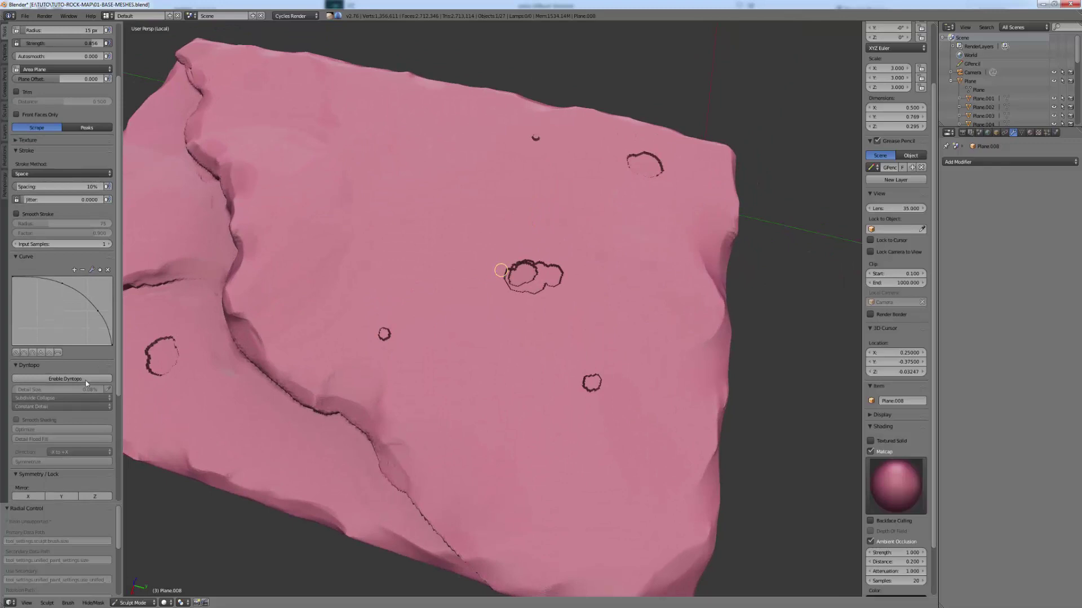
pyautogui.hotkey('ctrl', 'd')
pyautogui.press('f')
pyautogui.click(522, 264)
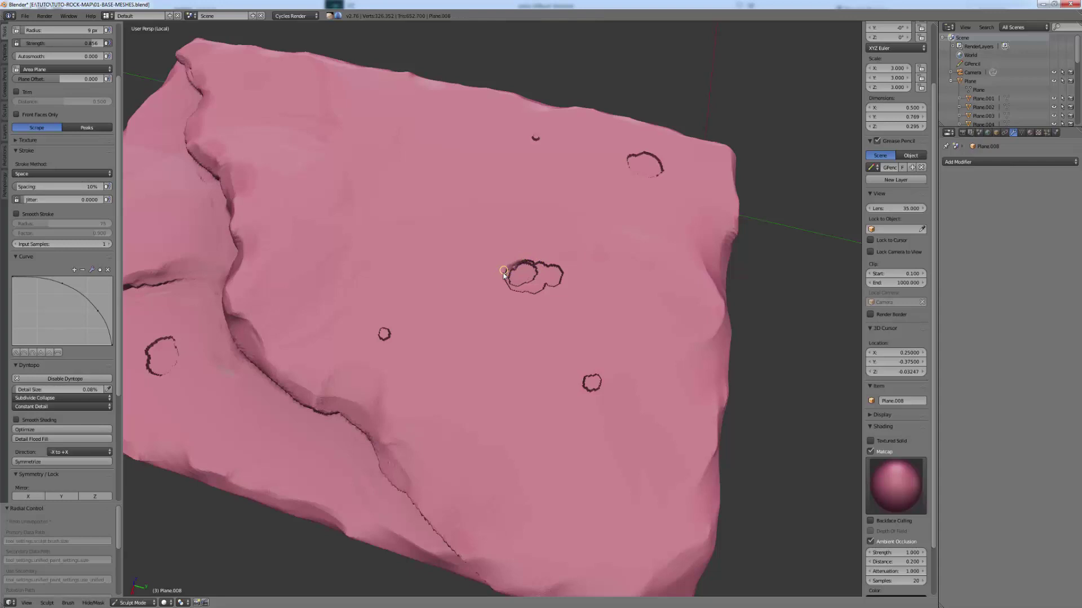
pyautogui.click(552, 269)
# Step: Scrape down the rim of the large round spot near the block's far corner
pyautogui.moveTo(552, 269); pyautogui.dragTo(571, 234, button='middle')
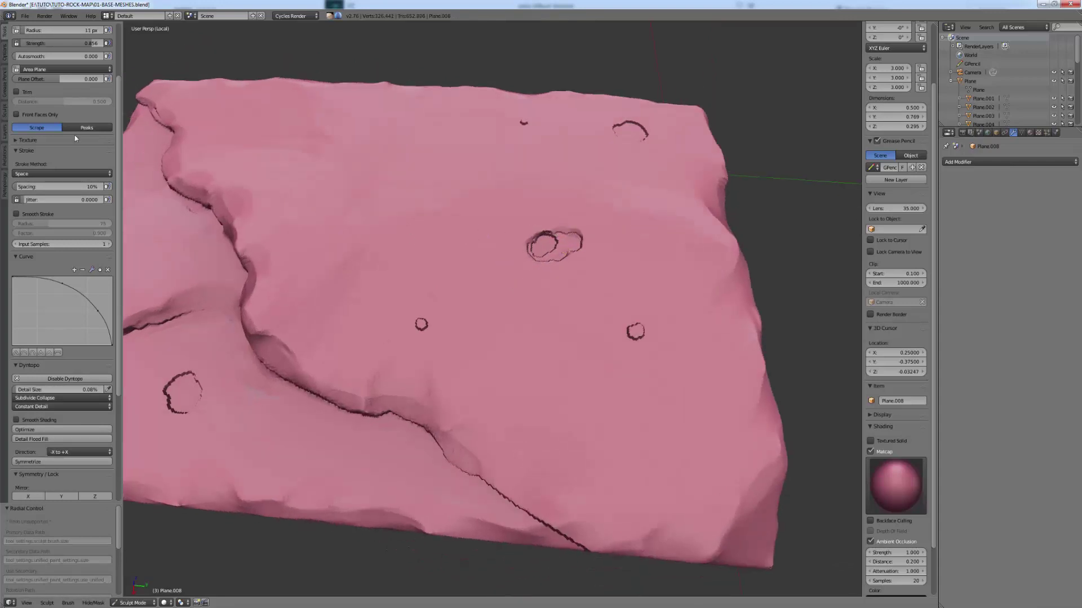
pyautogui.scroll(3, 117, 107)
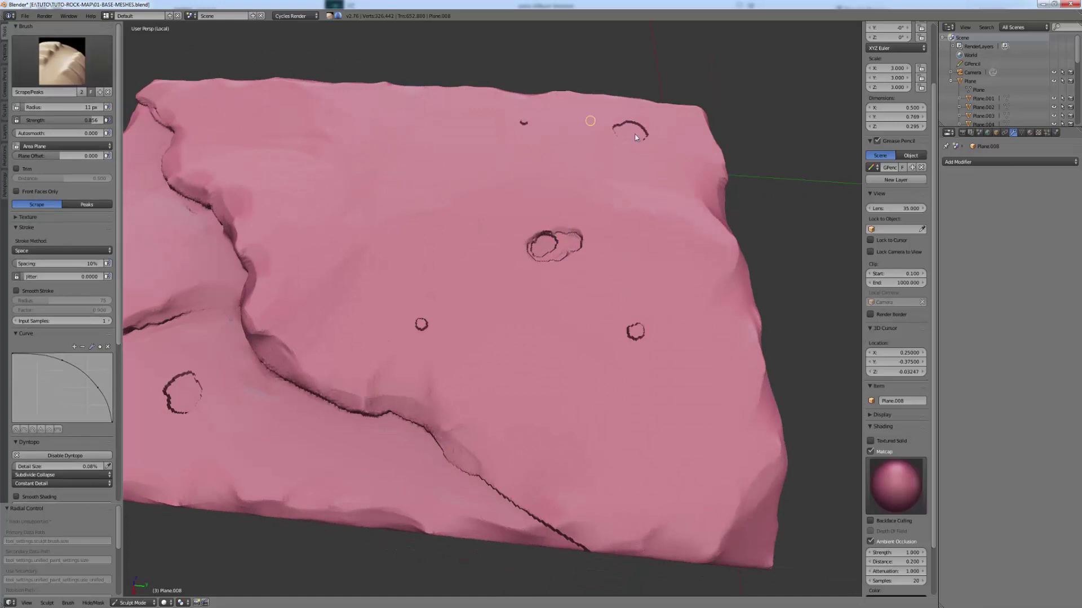
pyautogui.scroll(2, 637, 138)
pyautogui.moveTo(574, 232); pyautogui.dragTo(555, 218, button='middle')
pyautogui.click(554, 219)
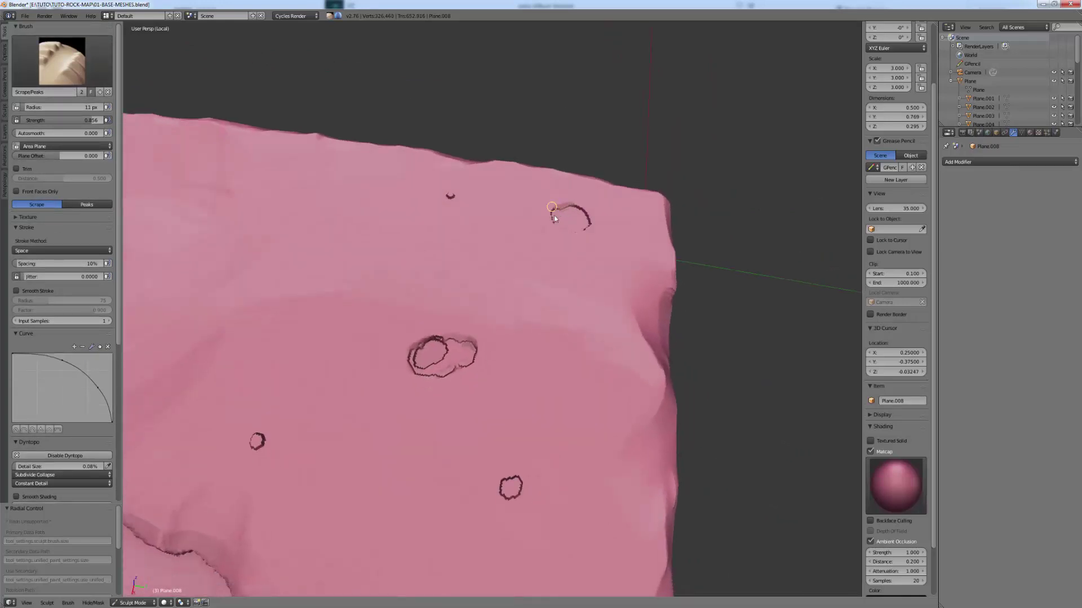
pyautogui.click(590, 220)
# Step: Scrape the rims of the small spots and of the large spot on the lower layer, using a bigger Scrape/Peaks brush
pyautogui.moveTo(574, 265); pyautogui.dragTo(522, 313, button='middle')
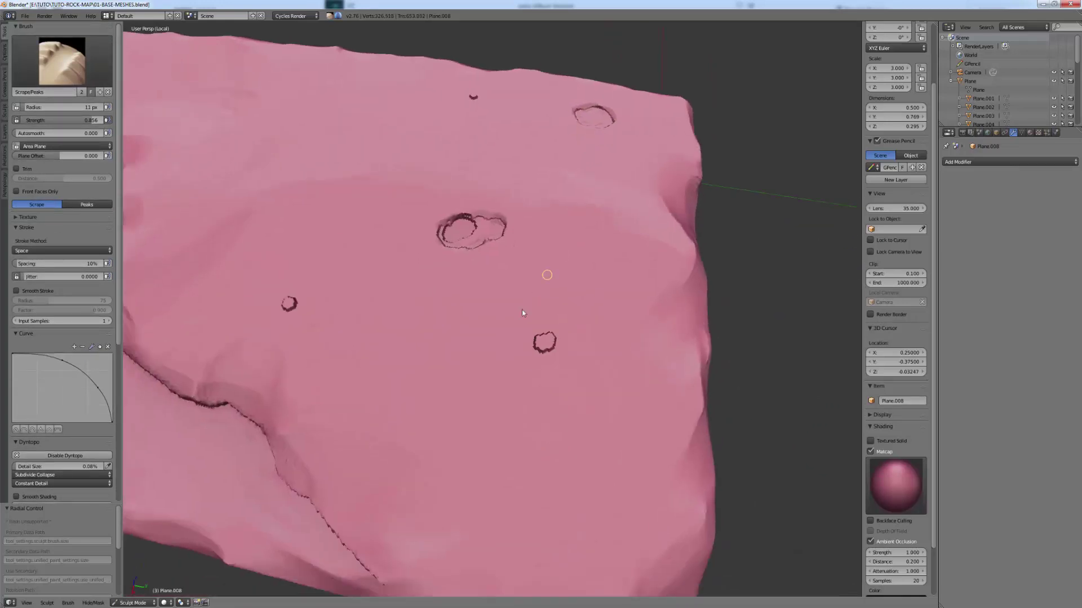
pyautogui.click(545, 353)
pyautogui.moveTo(546, 352)
pyautogui.mouseDown(button='middle')
pyautogui.moveTo(442, 278)
pyautogui.moveTo(374, 252)
pyautogui.mouseUp(button='middle')
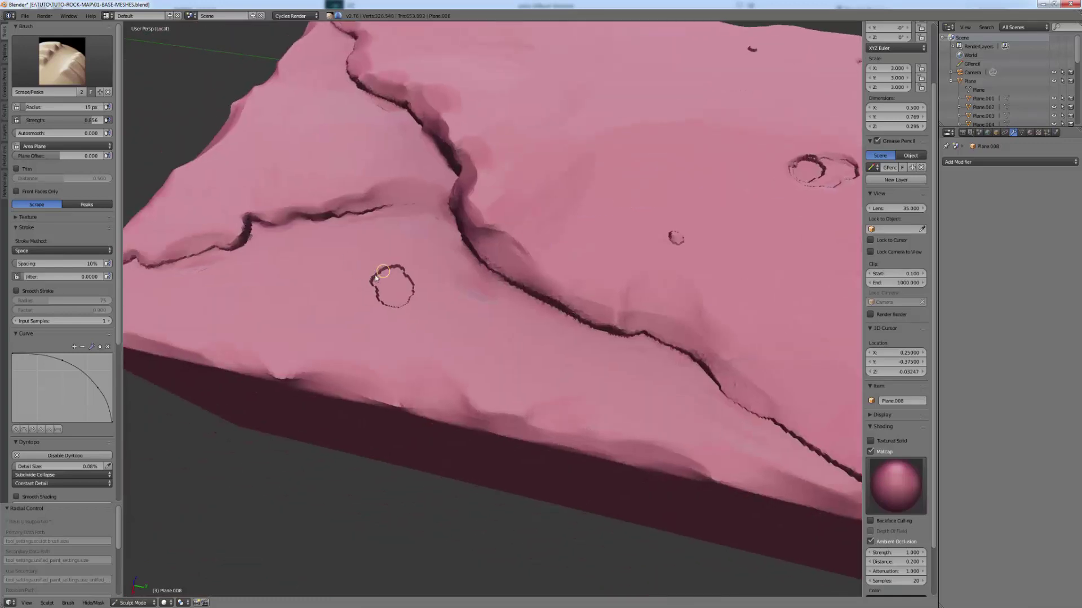
pyautogui.moveTo(412, 287)
pyautogui.mouseDown(button='middle')
pyautogui.moveTo(428, 270)
pyautogui.moveTo(620, 248)
pyautogui.moveTo(566, 224)
pyautogui.moveTo(361, 316)
pyautogui.mouseUp(button='middle')
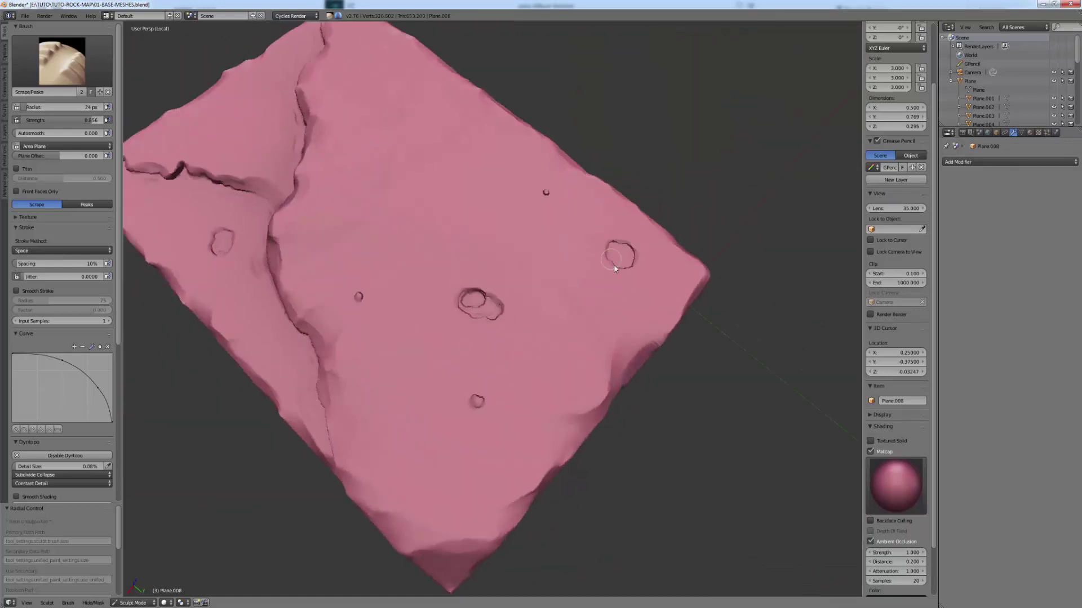
pyautogui.scroll(-5, 496, 312)
pyautogui.moveTo(496, 312); pyautogui.dragTo(586, 327, button='middle')
pyautogui.moveTo(572, 278); pyautogui.dragTo(554, 298, button='middle')
pyautogui.moveTo(499, 380); pyautogui.dragTo(276, 180, button='middle')
pyautogui.scroll(3, 569, 349)
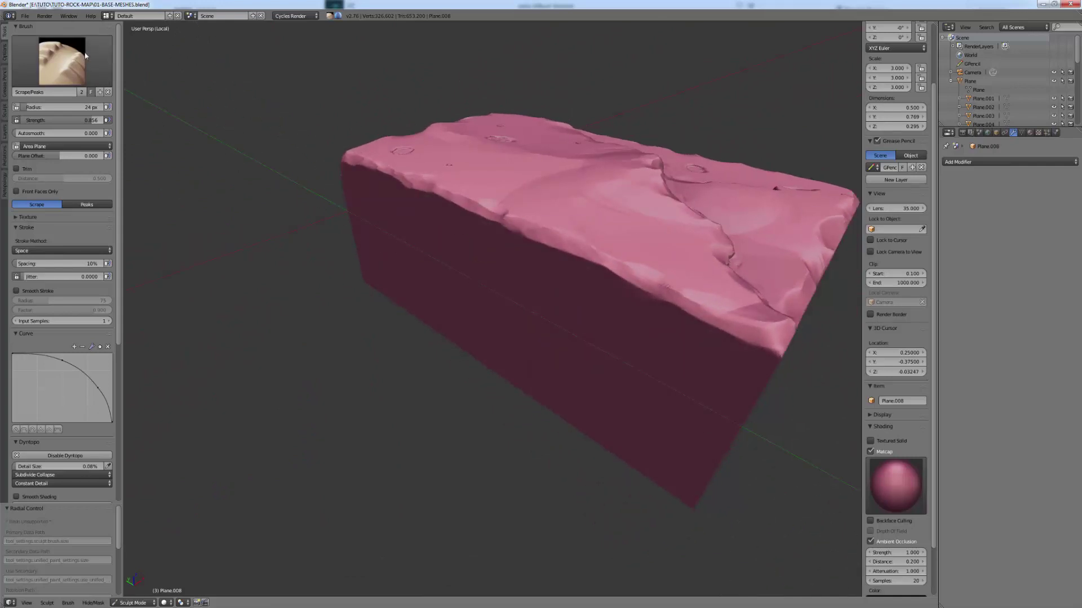
# Step: Set the Scrape/Peaks sculpt plane to View Plane, shrink the brush and carve a short winding crack inward from the block's long edge
pyautogui.click(65, 147)
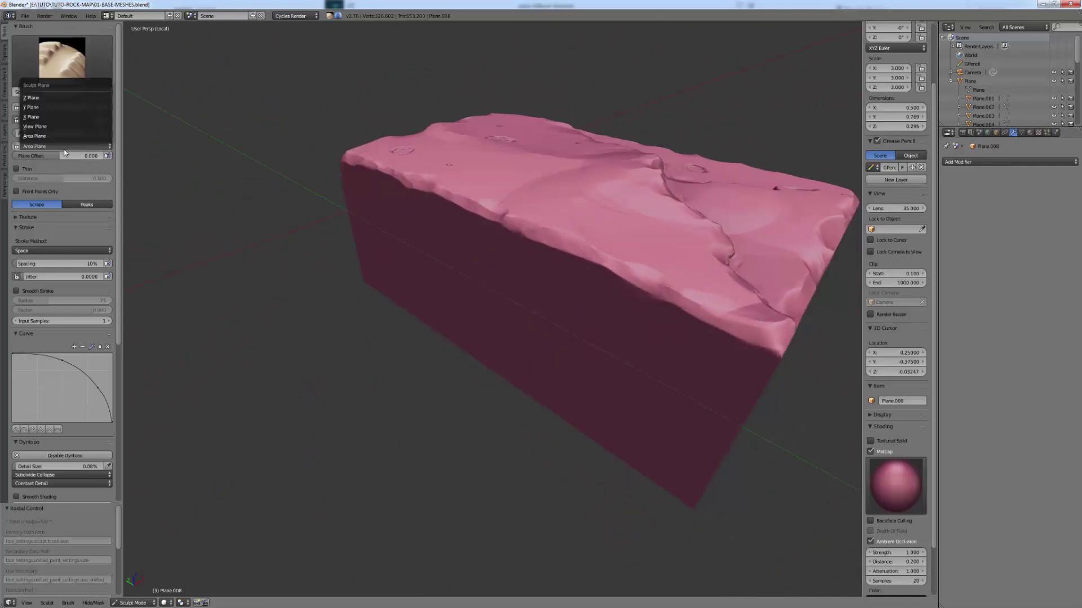
pyautogui.click(35, 126)
pyautogui.moveTo(412, 232)
pyautogui.mouseDown(button='middle')
pyautogui.moveTo(471, 235)
pyautogui.moveTo(468, 275)
pyautogui.mouseUp(button='middle')
pyautogui.scroll(2, 461, 251)
pyautogui.press('f')
pyautogui.click(474, 248)
pyautogui.press('f')
pyautogui.click(466, 244)
pyautogui.moveTo(466, 244)
pyautogui.mouseDown()
pyautogui.moveTo(557, 234)
pyautogui.moveTo(592, 218)
pyautogui.moveTo(485, 240)
pyautogui.moveTo(482, 254)
pyautogui.mouseUp()
pyautogui.moveTo(541, 241); pyautogui.dragTo(522, 304, button='middle')
pyautogui.scroll(2, 523, 304)
pyautogui.moveTo(497, 326); pyautogui.dragTo(277, 218, button='middle')
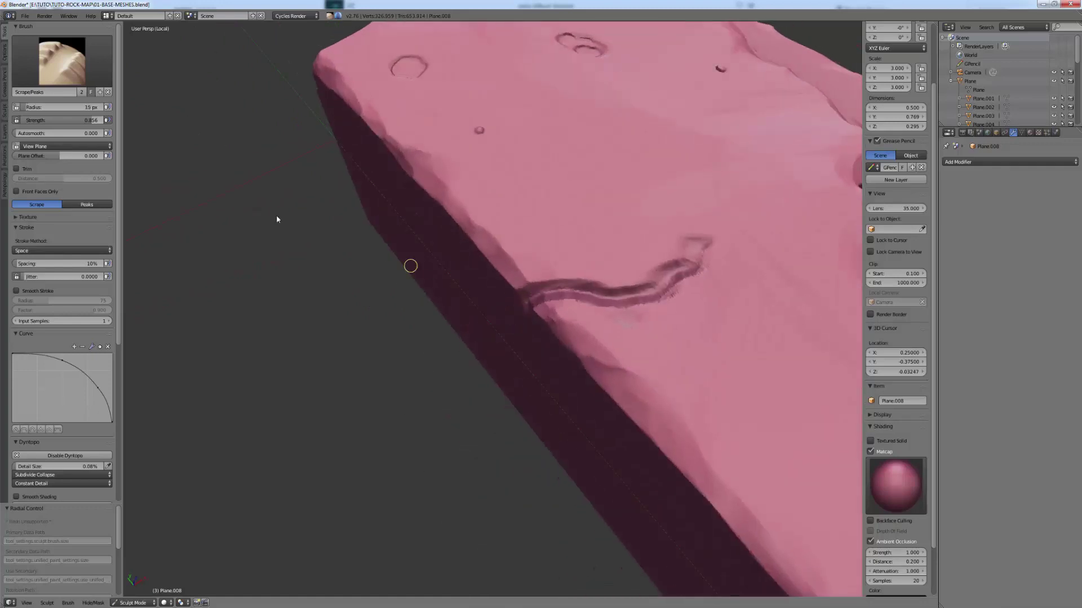
# Step: Switch the sculpt plane back to Area Plane, enlarge the brush to 29 px and scrape along the sides of the new crack
pyautogui.click(75, 144)
pyautogui.click(62, 135)
pyautogui.moveTo(604, 316); pyautogui.dragTo(608, 310, button='middle')
pyautogui.press('f')
pyautogui.click(563, 260)
pyautogui.moveTo(650, 248); pyautogui.dragTo(497, 373, button='middle')
pyautogui.moveTo(533, 399); pyautogui.dragTo(580, 411)
pyautogui.moveTo(580, 411); pyautogui.dragTo(613, 338, button='middle')
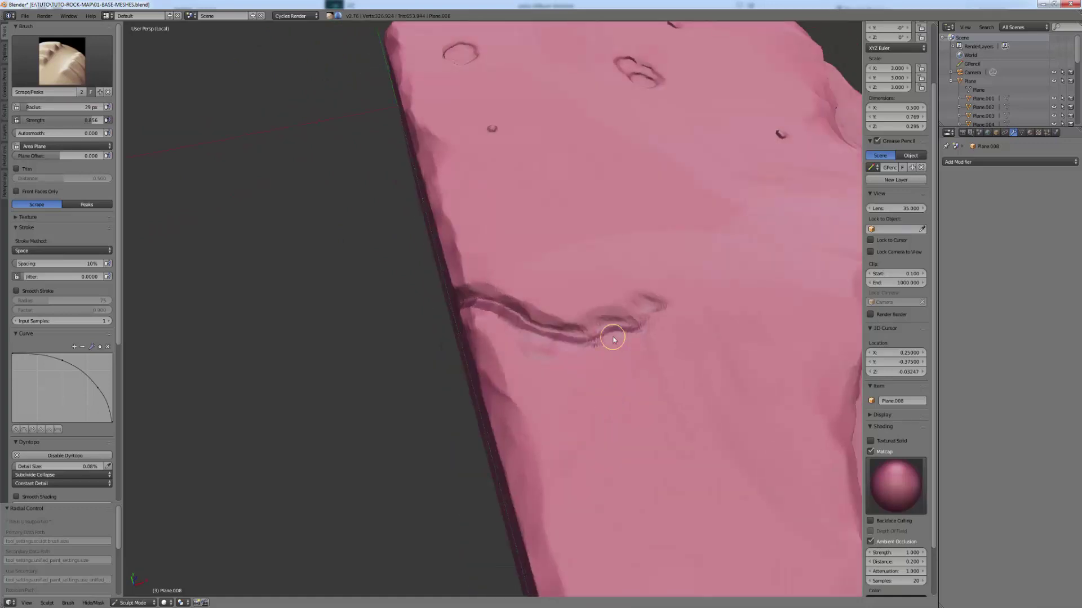
# Step: Disable dynamic topology and sharpen the new short crack with the Pinch/Magnify brush
pyautogui.moveTo(671, 314); pyautogui.dragTo(594, 289, button='middle')
pyautogui.press('p')
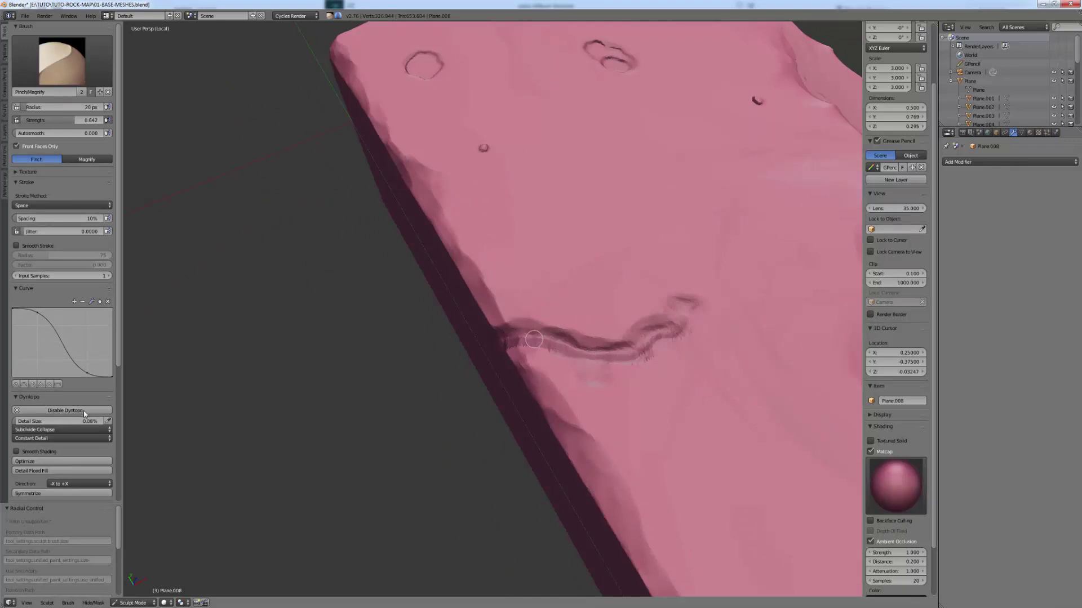
pyautogui.hotkey('ctrl', 'd')
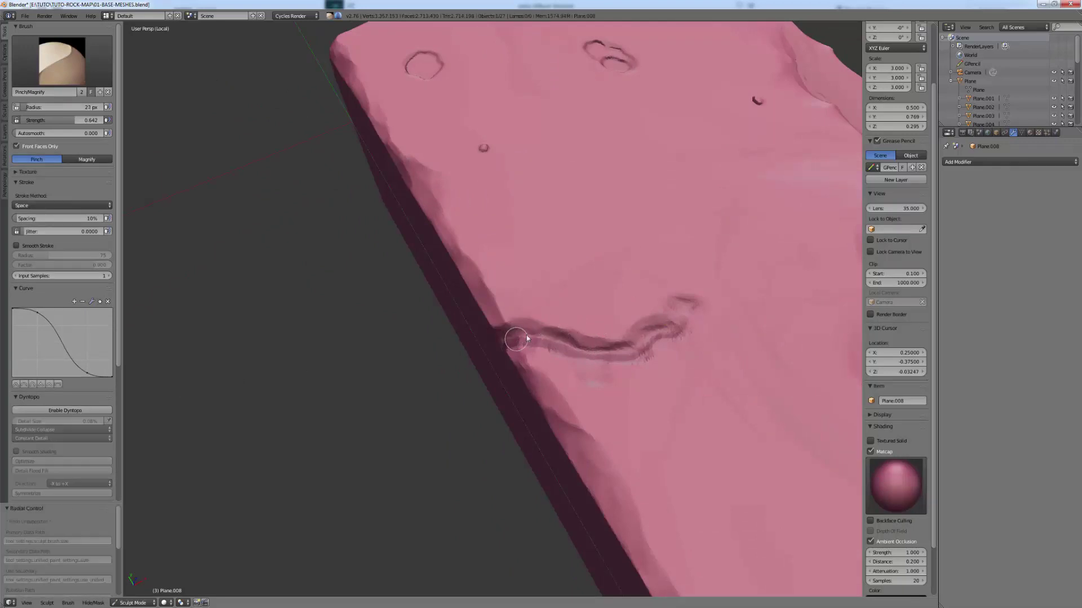
pyautogui.moveTo(629, 352); pyautogui.dragTo(660, 217, button='middle')
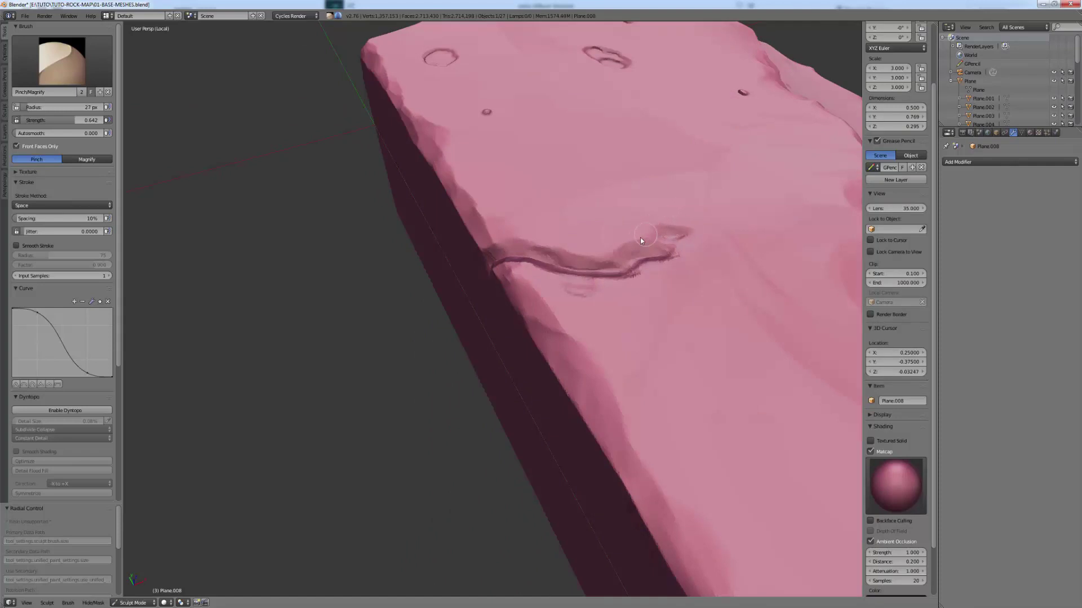
pyautogui.moveTo(567, 259); pyautogui.dragTo(459, 354, button='middle')
pyautogui.moveTo(471, 419); pyautogui.dragTo(473, 439, button='middle')
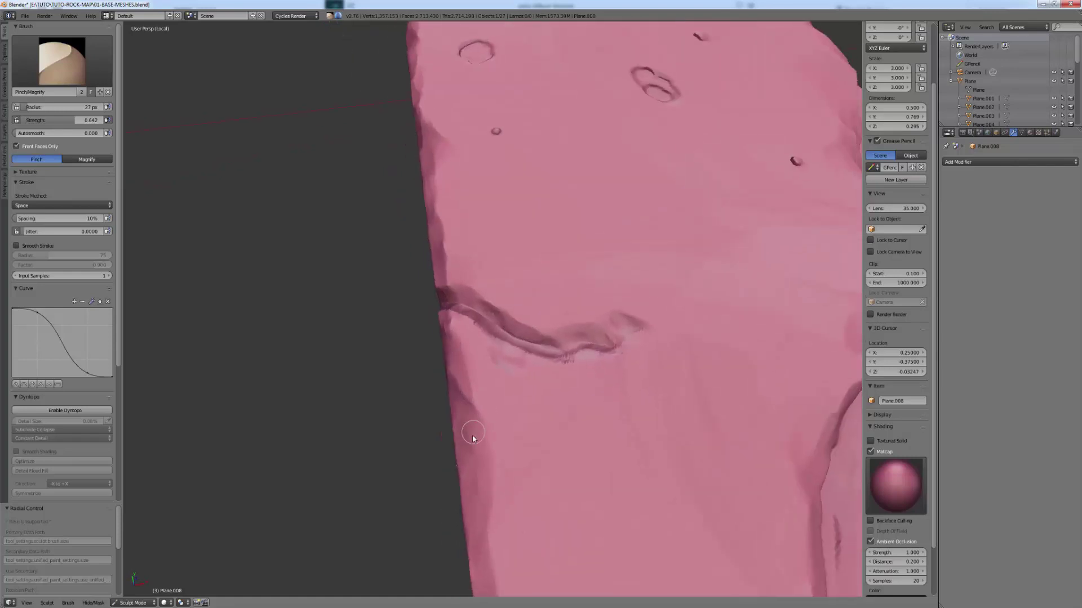
pyautogui.moveTo(497, 497)
pyautogui.mouseDown(button='middle')
pyautogui.moveTo(496, 413)
pyautogui.moveTo(594, 417)
pyautogui.moveTo(570, 470)
pyautogui.moveTo(555, 394)
pyautogui.mouseUp(button='middle')
# Step: Examine the pinched crack and the surrounding block surface from several angles and distances
pyautogui.scroll(-5, 502, 476)
pyautogui.scroll(5, 549, 383)
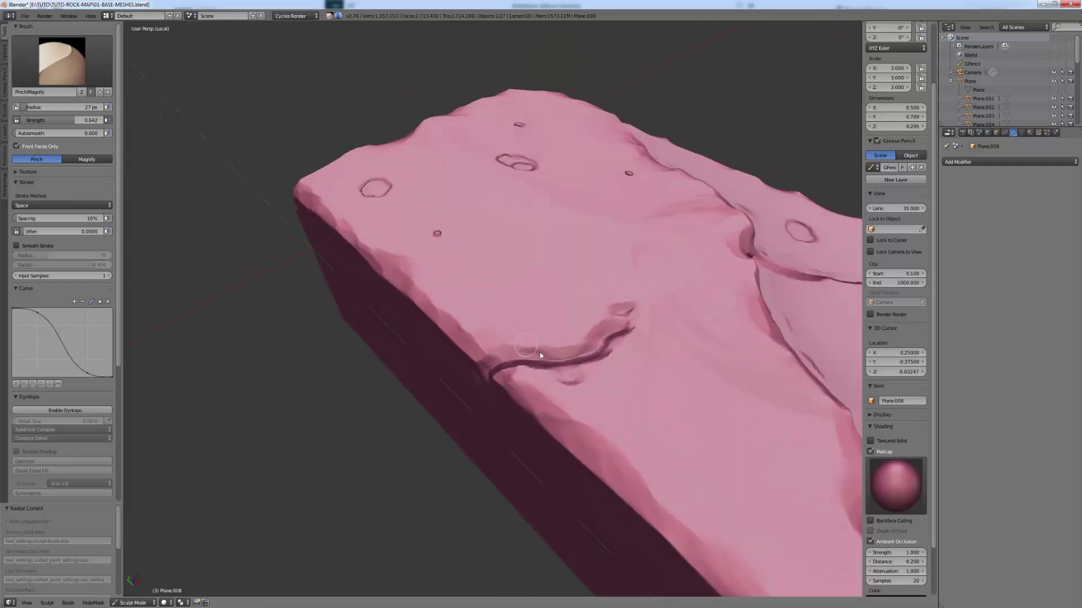
pyautogui.scroll(2, 546, 369)
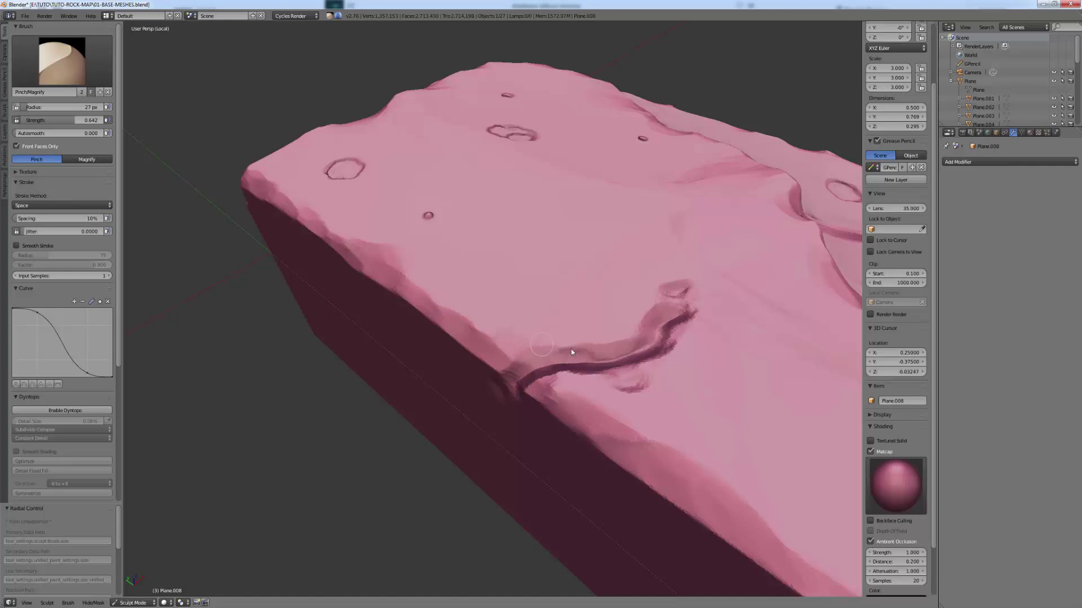
pyautogui.moveTo(610, 346)
pyautogui.mouseDown(button='middle')
pyautogui.moveTo(553, 352)
pyautogui.moveTo(463, 332)
pyautogui.mouseUp(button='middle')
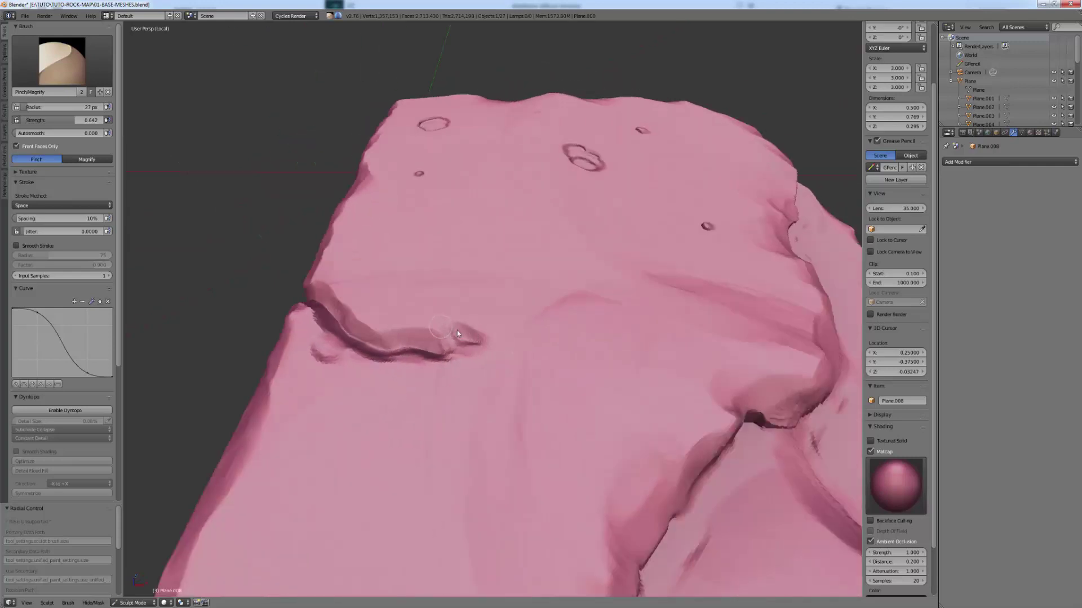
pyautogui.moveTo(451, 373); pyautogui.dragTo(316, 377, button='middle')
pyautogui.scroll(3, 307, 378)
pyautogui.scroll(-3, 306, 378)
pyautogui.moveTo(414, 364); pyautogui.dragTo(462, 382, button='middle')
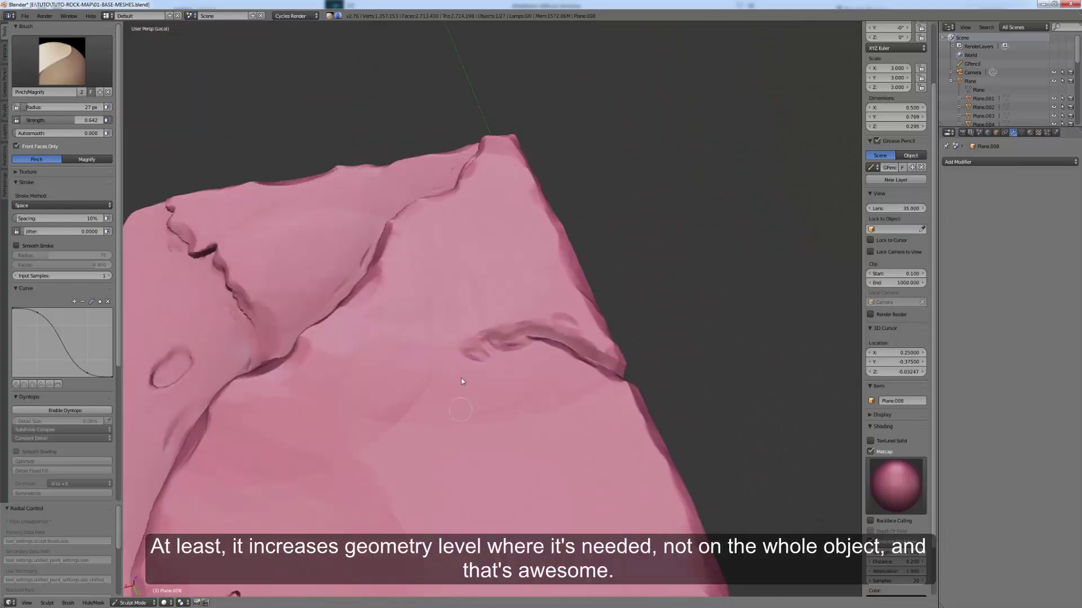
pyautogui.scroll(2, 526, 353)
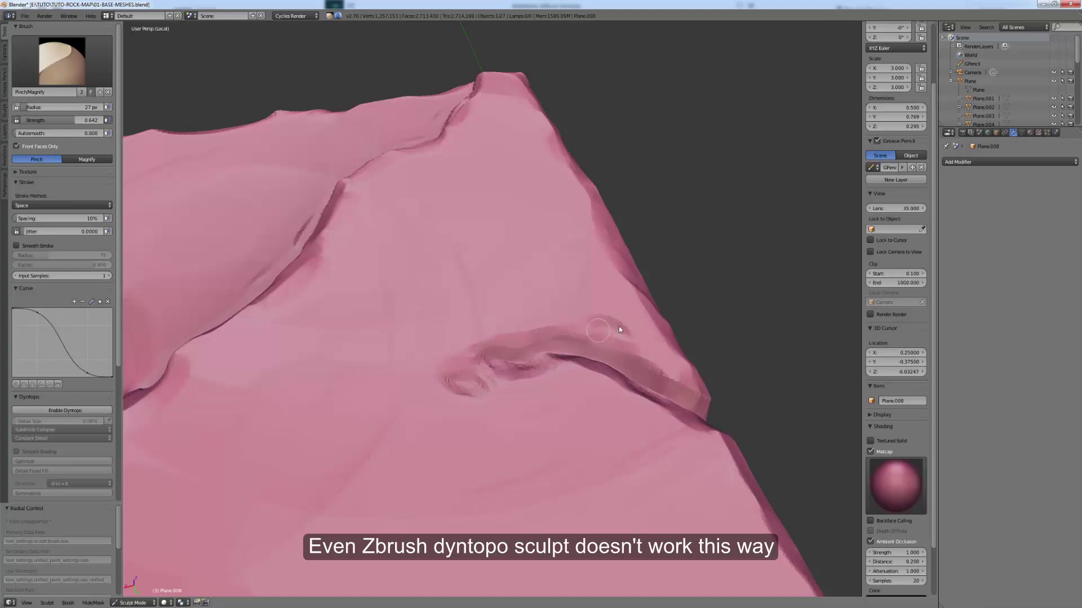
pyautogui.moveTo(600, 318)
pyautogui.mouseDown(button='middle')
pyautogui.moveTo(550, 355)
pyautogui.moveTo(481, 353)
pyautogui.moveTo(477, 366)
pyautogui.moveTo(437, 353)
pyautogui.moveTo(506, 264)
pyautogui.moveTo(541, 237)
pyautogui.moveTo(586, 231)
pyautogui.moveTo(592, 219)
pyautogui.moveTo(509, 321)
pyautogui.moveTo(474, 297)
pyautogui.moveTo(483, 362)
pyautogui.moveTo(478, 294)
pyautogui.mouseUp(button='middle')
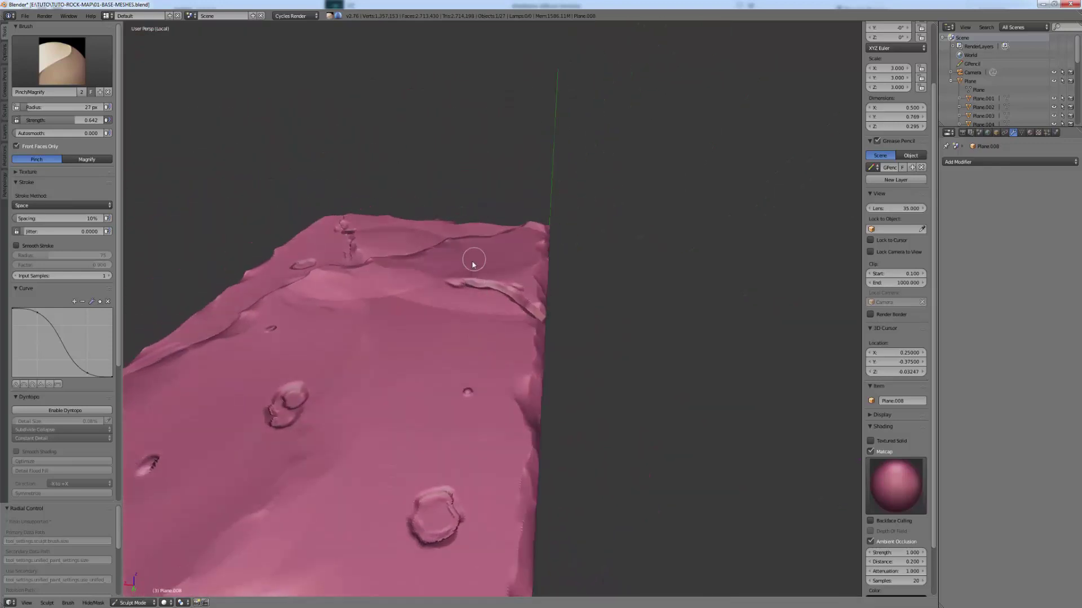
# Step: Switch to the Scrape/Peaks brush and leave local view to bring back the surrounding floor blocks
pyautogui.hotkey('shift', 't')
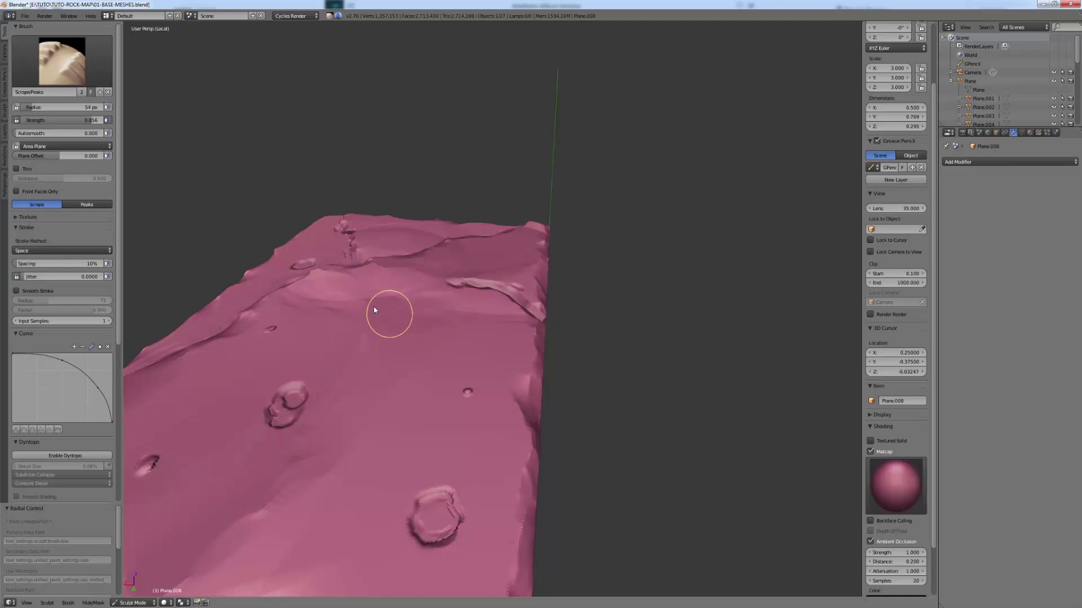
pyautogui.scroll(-6, 404, 265)
pyautogui.moveTo(400, 367)
pyautogui.mouseDown(button='middle')
pyautogui.moveTo(533, 378)
pyautogui.moveTo(554, 363)
pyautogui.mouseUp(button='middle')
pyautogui.press('KP_Divide')
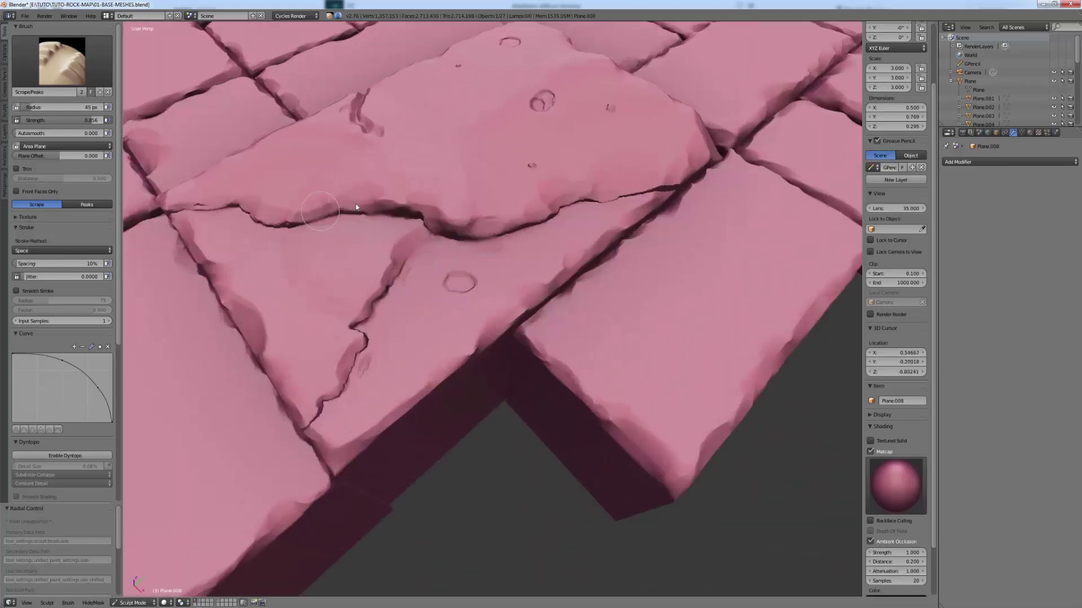
# Step: Examine how the sculpted block reads among its repeats across the tiled floor from various angles and distances
pyautogui.scroll(-4, 434, 242)
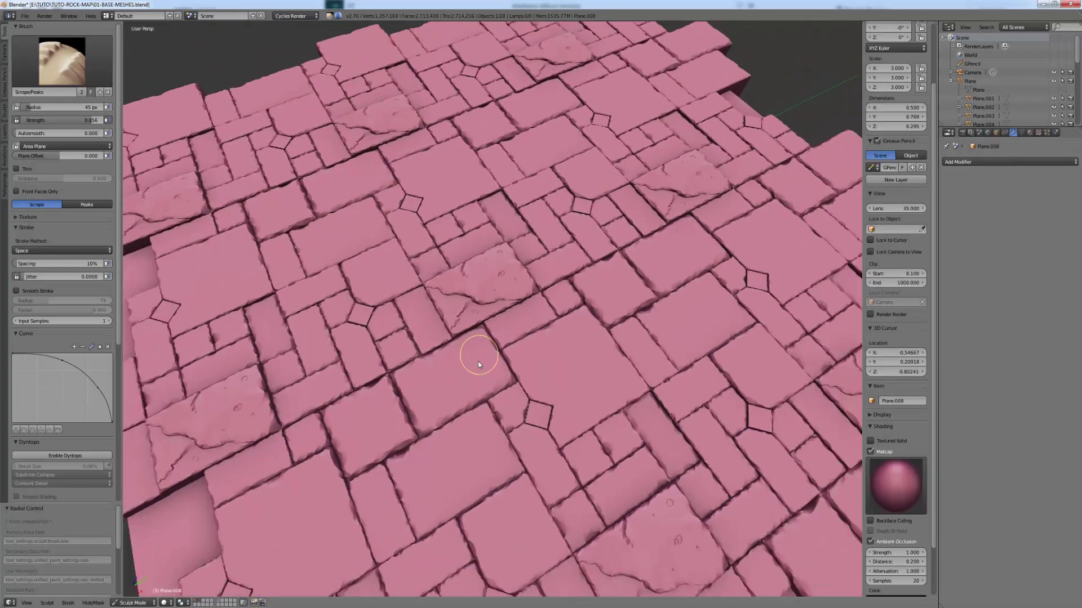
pyautogui.moveTo(478, 361); pyautogui.dragTo(507, 236, button='middle')
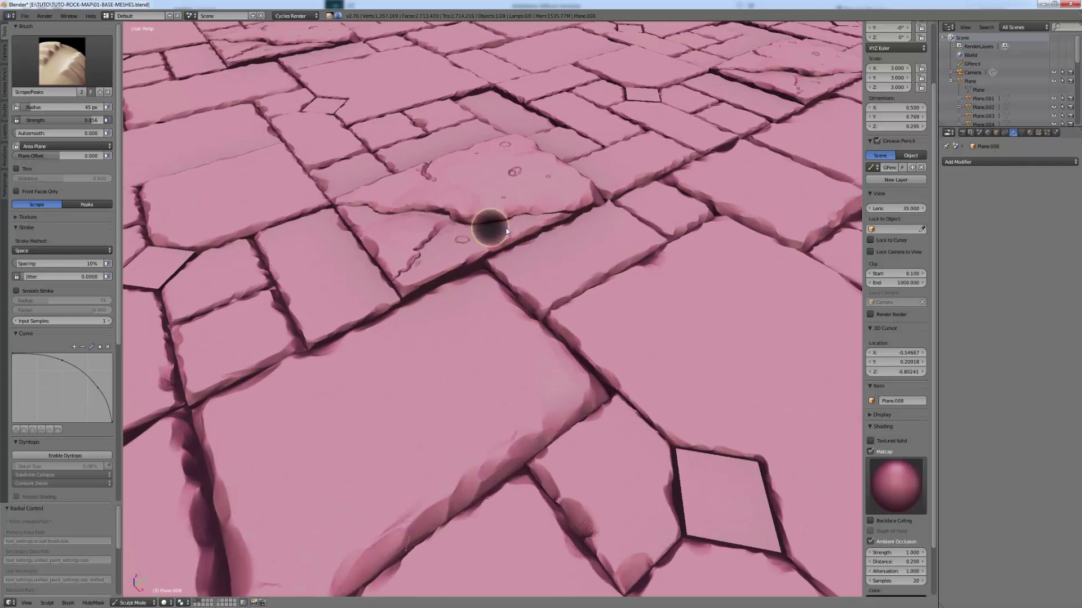
pyautogui.moveTo(489, 225); pyautogui.dragTo(617, 233)
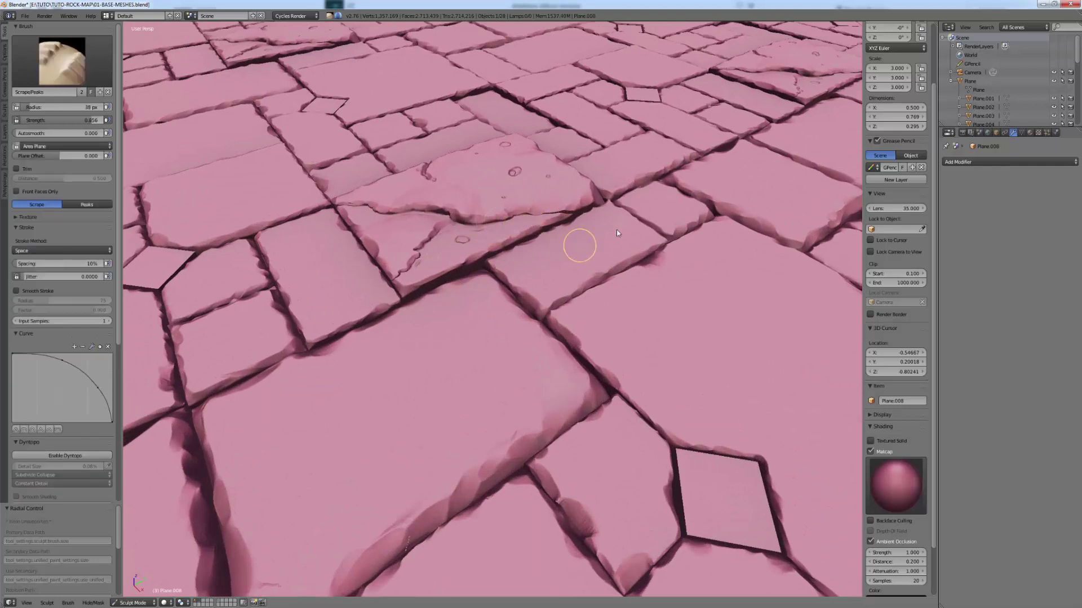
pyautogui.moveTo(503, 251)
pyautogui.mouseDown(button='middle')
pyautogui.moveTo(473, 302)
pyautogui.moveTo(483, 314)
pyautogui.moveTo(488, 270)
pyautogui.moveTo(518, 251)
pyautogui.mouseUp(button='middle')
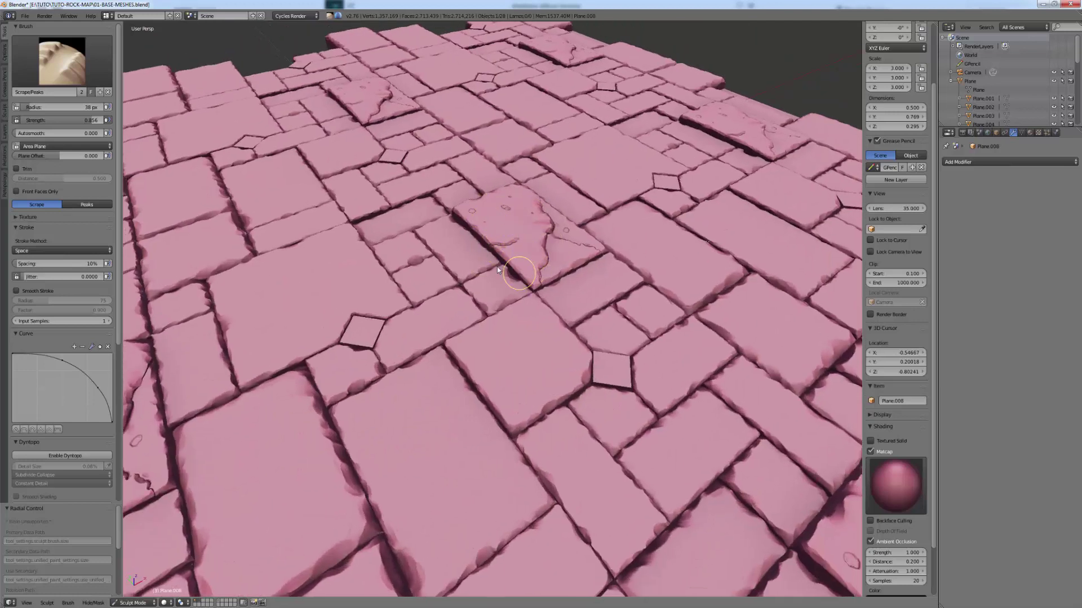
pyautogui.scroll(-4, 496, 266)
pyautogui.scroll(-3, 470, 254)
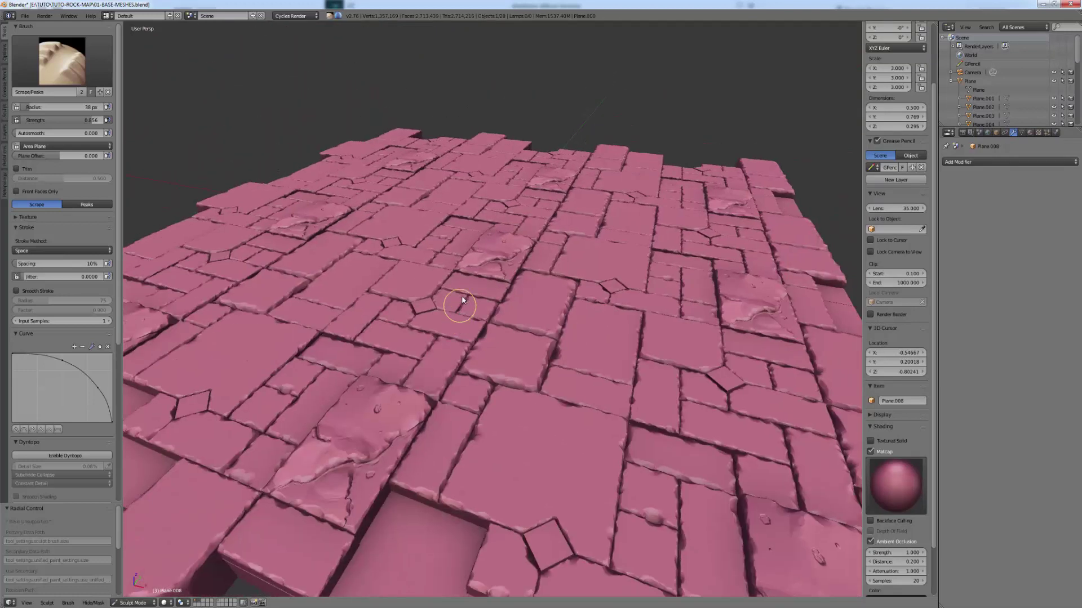
pyautogui.scroll(6, 462, 299)
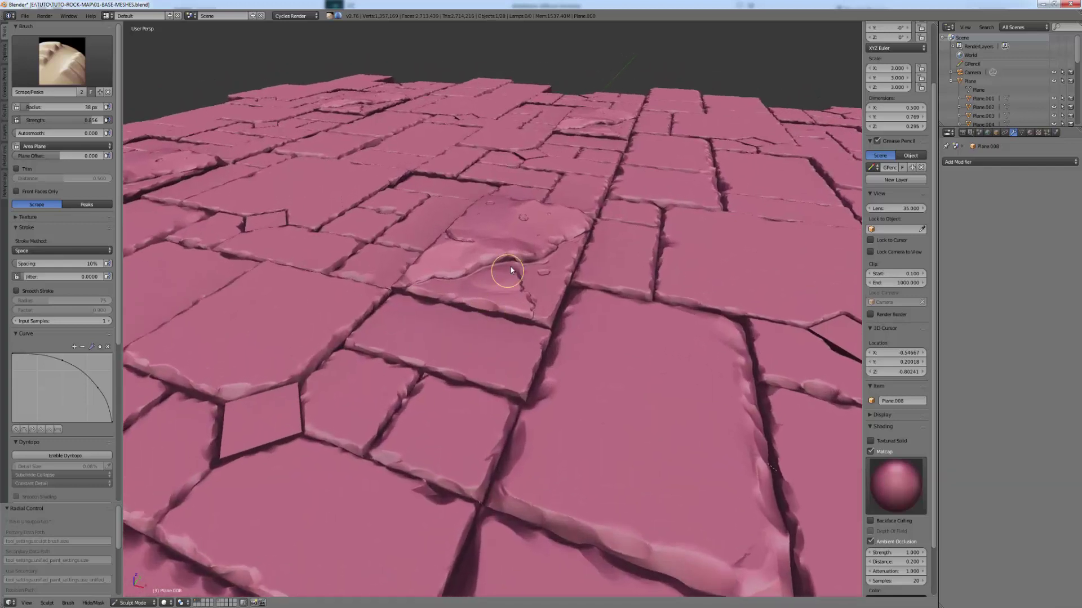
pyautogui.scroll(-2, 523, 280)
pyautogui.moveTo(523, 280); pyautogui.dragTo(473, 307, button='middle')
pyautogui.moveTo(436, 365)
pyautogui.mouseDown(button='middle')
pyautogui.moveTo(488, 301)
pyautogui.moveTo(478, 263)
pyautogui.mouseUp(button='middle')
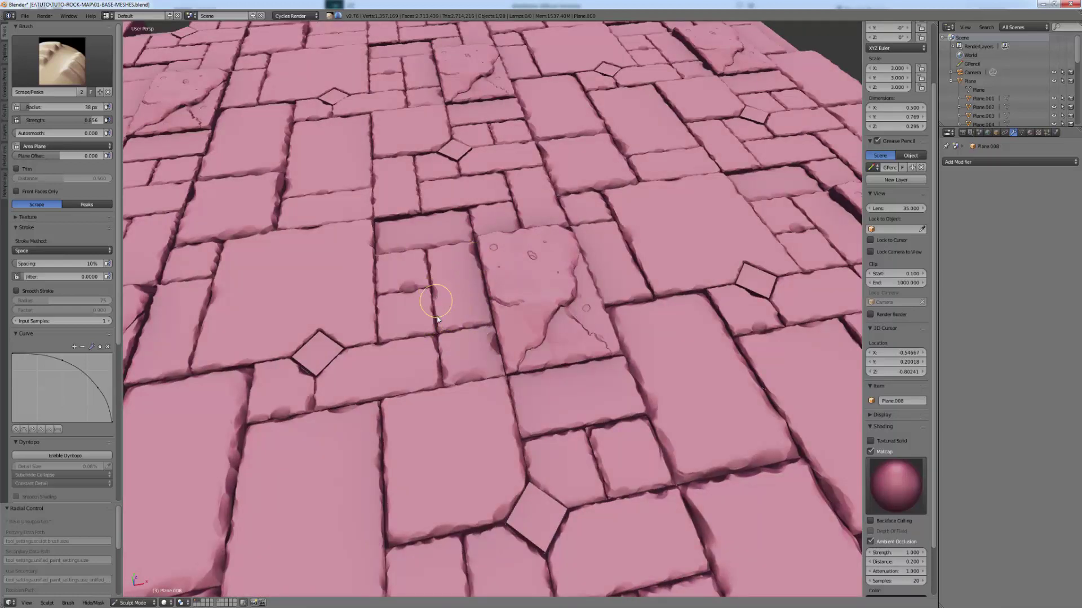
pyautogui.scroll(-3, 441, 290)
pyautogui.moveTo(442, 290)
pyautogui.mouseDown(button='middle')
pyautogui.moveTo(470, 377)
pyautogui.moveTo(485, 373)
pyautogui.moveTo(477, 358)
pyautogui.mouseUp(button='middle')
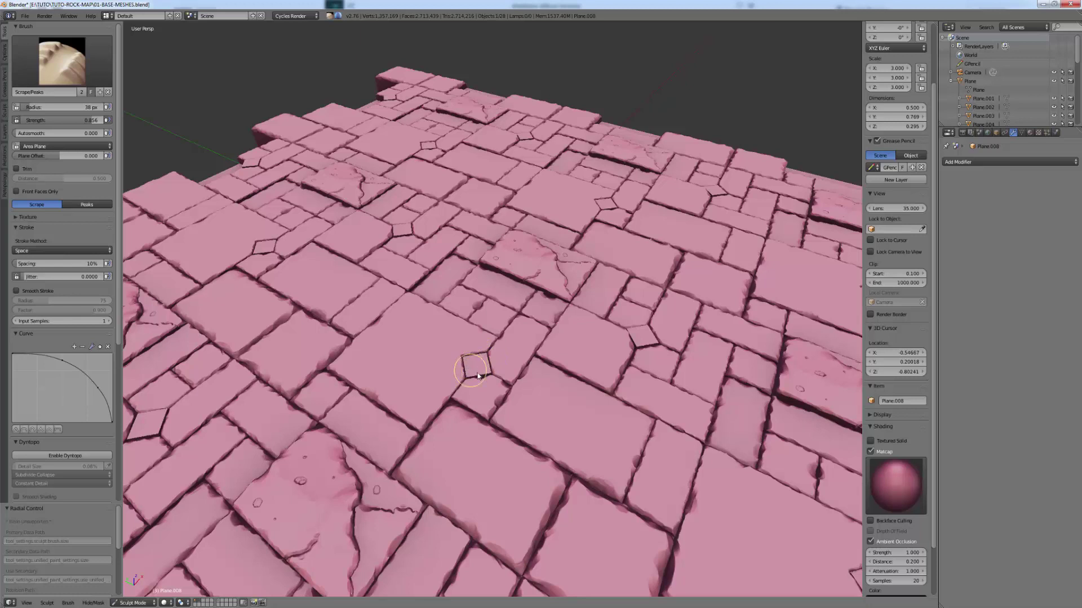
pyautogui.moveTo(486, 328); pyautogui.dragTo(388, 402, button='middle')
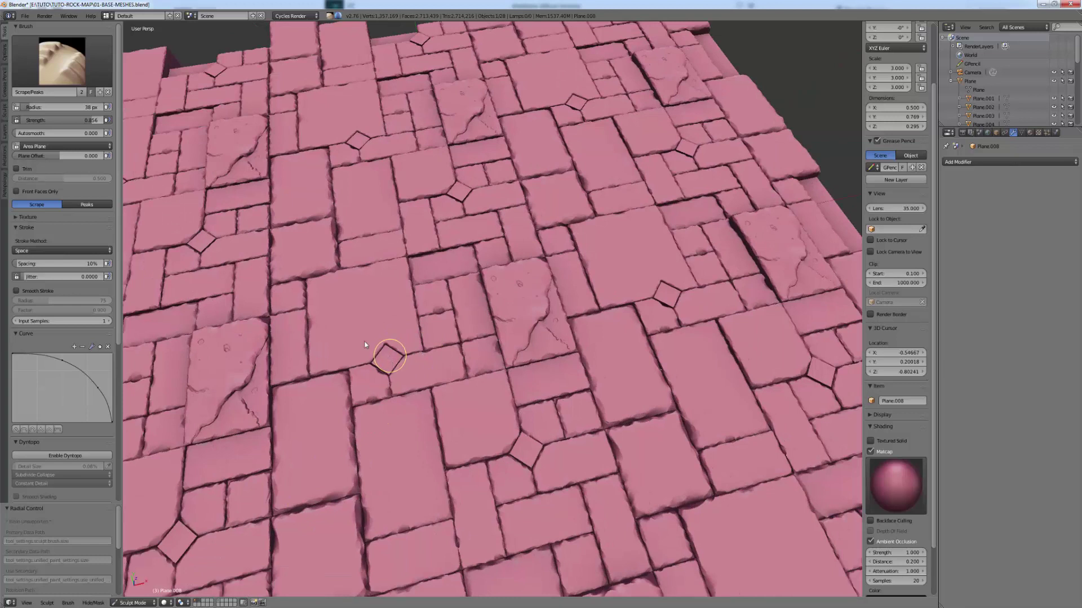
# Step: Return to Object Mode and show only the layer holding the original, non-repeated blocks
pyautogui.hotkey('ctrl', 'Tab')
pyautogui.rightClick(383, 393)
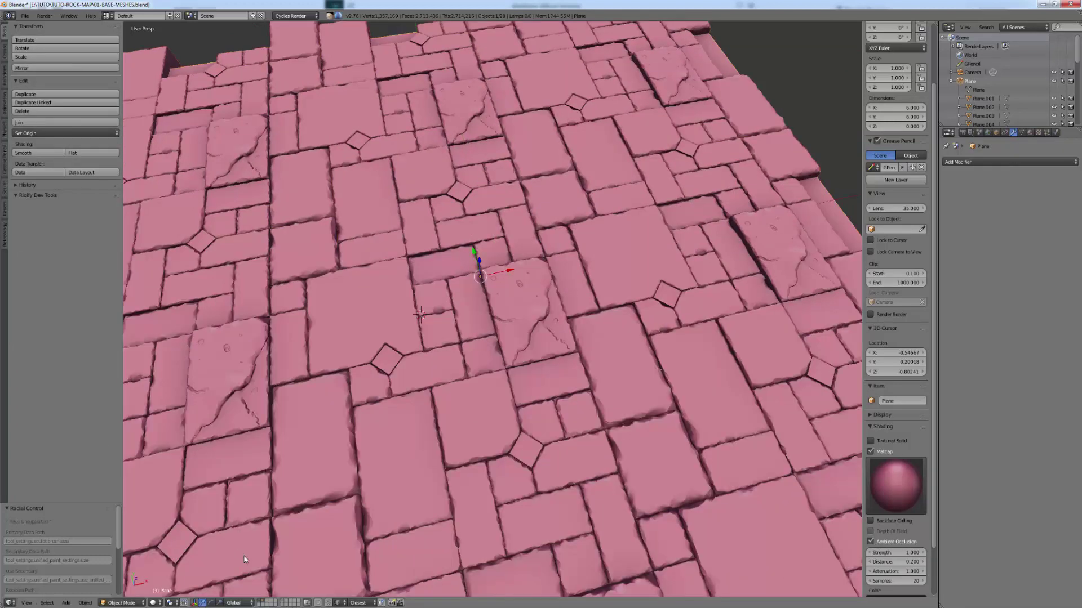
pyautogui.click(263, 601)
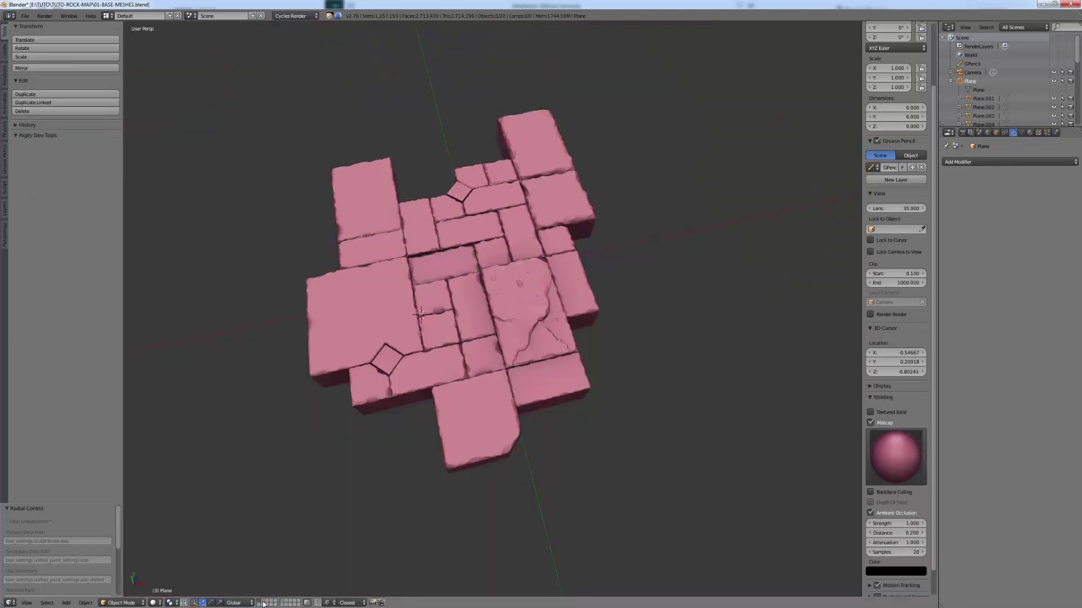
# Step: Select the small diamond-shaped block, enter Sculpt Mode and isolate it in local view
pyautogui.rightClick(388, 363)
pyautogui.moveTo(387, 395); pyautogui.dragTo(345, 464, button='middle')
pyautogui.click(124, 603)
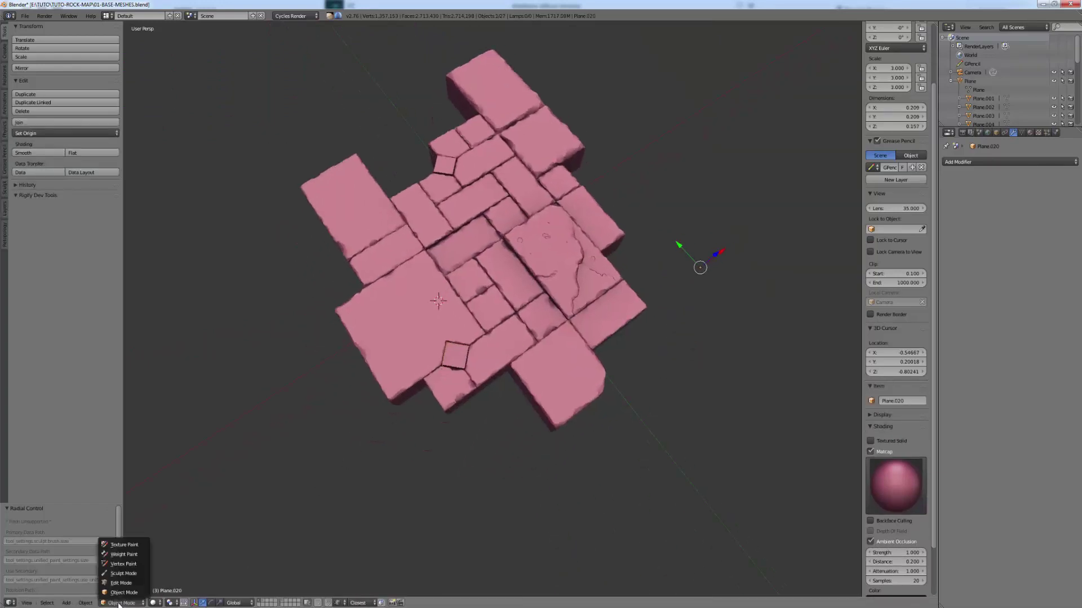
pyautogui.click(131, 575)
pyautogui.scroll(1, 452, 358)
pyautogui.scroll(5, 452, 358)
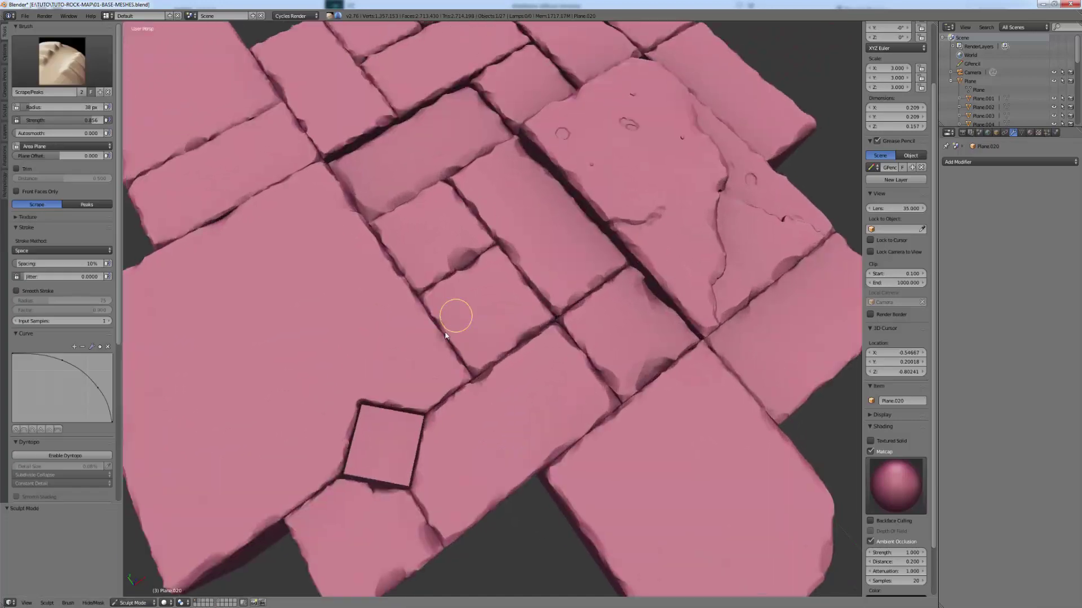
pyautogui.press('KP_Divide')
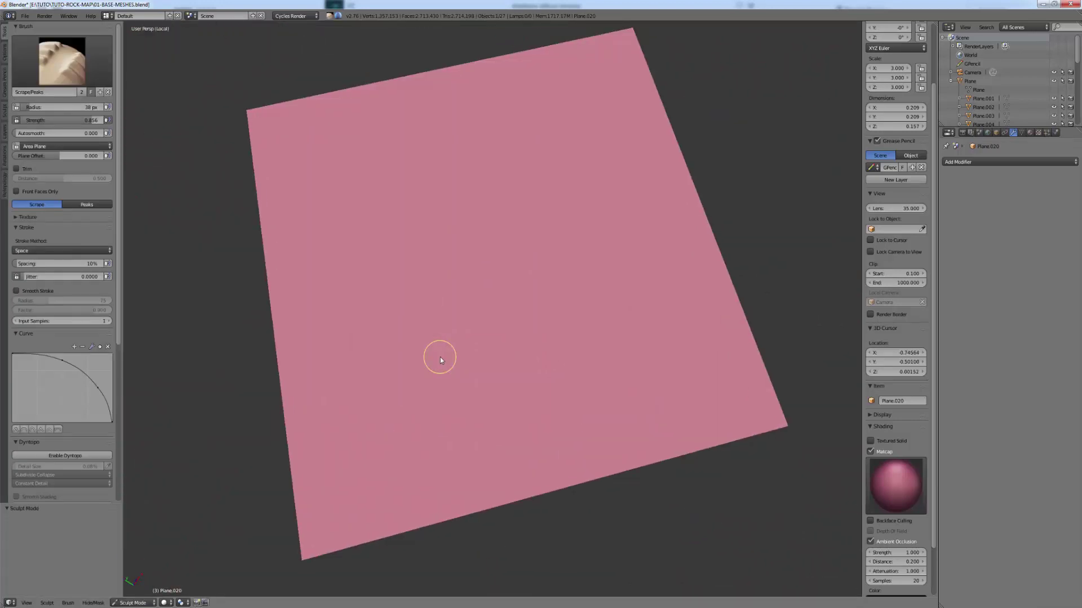
# Step: View the isolated block from the top and switch to the Clay Strips brush
pyautogui.press('KP_7')
pyautogui.scroll(-4, 528, 258)
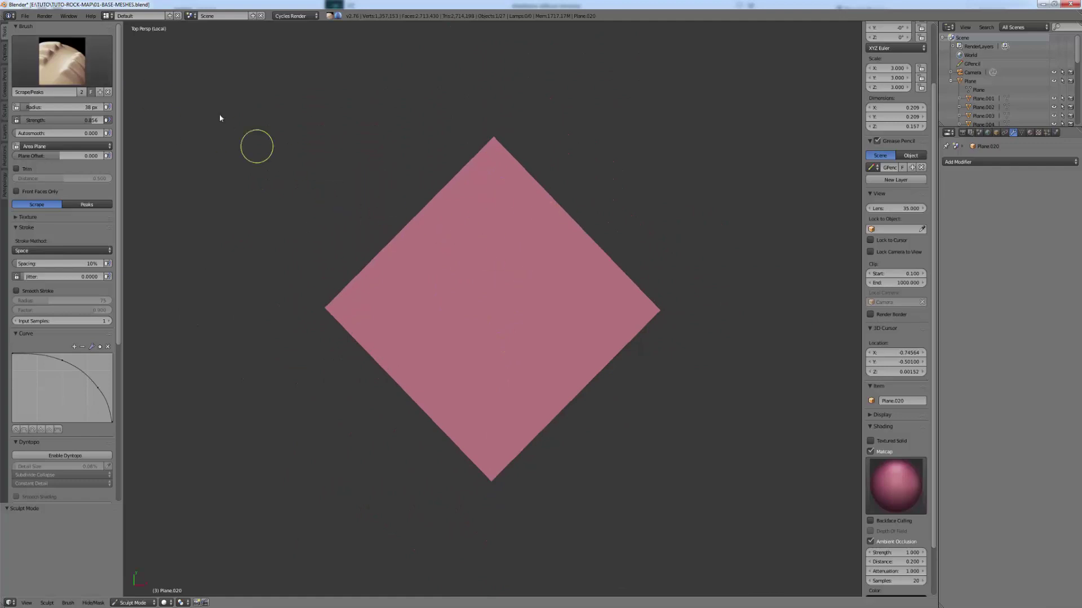
pyautogui.click(62, 61)
pyautogui.click(91, 117)
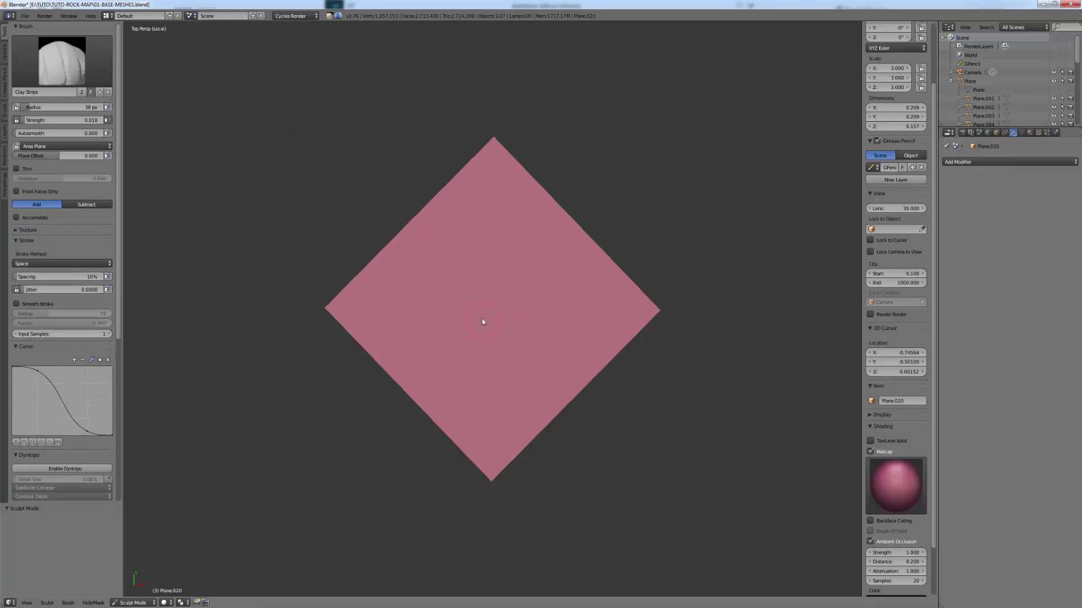
# Step: Display the small block in wireframe to check its mesh density, and enable dynamic topology on it
pyautogui.press('z')
pyautogui.moveTo(490, 338)
pyautogui.mouseDown(button='middle')
pyautogui.moveTo(430, 271)
pyautogui.moveTo(551, 244)
pyautogui.moveTo(475, 276)
pyautogui.moveTo(517, 254)
pyautogui.moveTo(565, 258)
pyautogui.mouseUp(button='middle')
pyautogui.press('Tab')
pyautogui.press('Tab')
pyautogui.moveTo(507, 242); pyautogui.dragTo(248, 244, button='middle')
pyautogui.hotkey('ctrl', 'd')
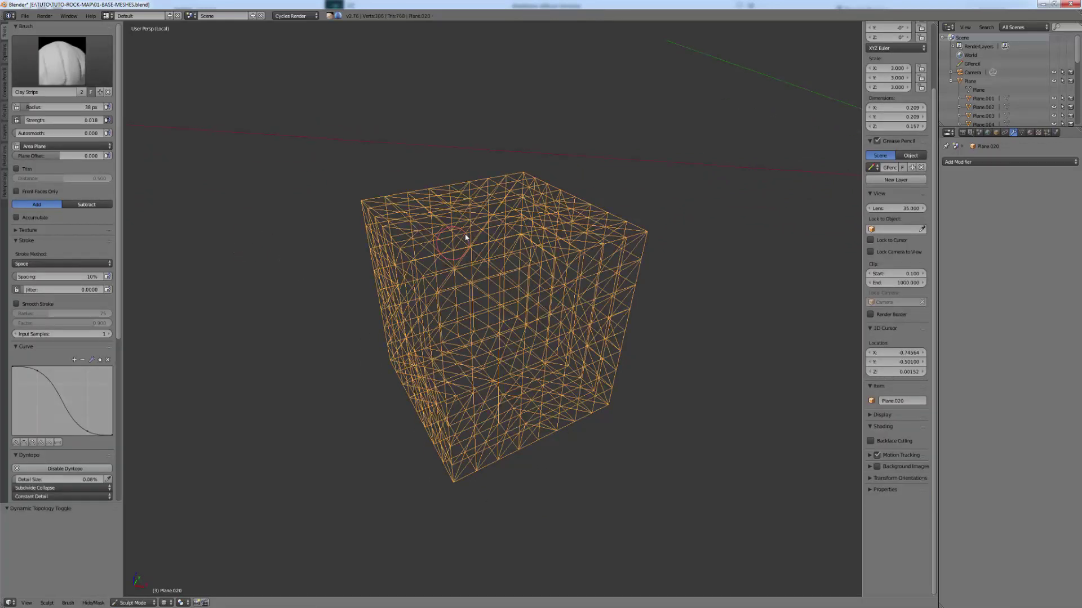
pyautogui.moveTo(439, 241); pyautogui.dragTo(368, 261, button='middle')
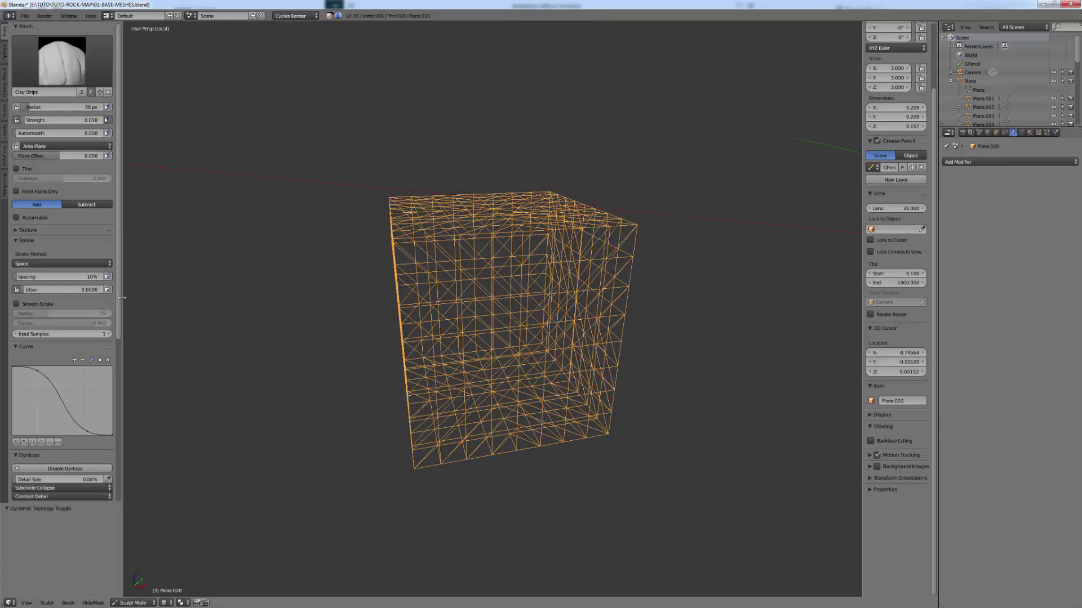
# Step: Enlarge the Clay Strips brush to a 180 px radius and stroke over the block's top and upper sides to densify the mesh
pyautogui.click(59, 70)
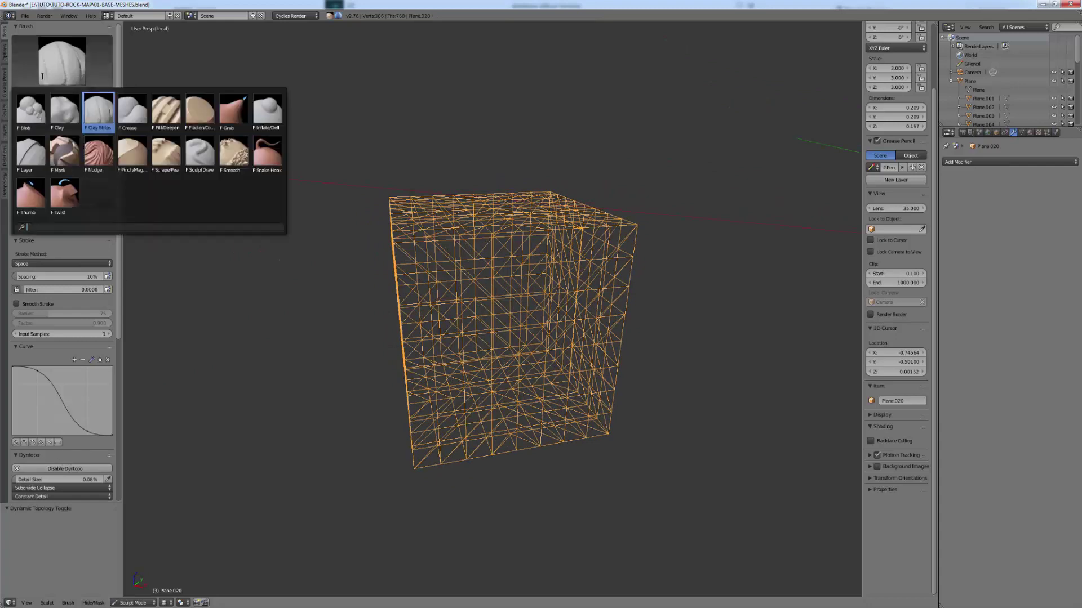
pyautogui.click(101, 119)
pyautogui.press('f')
pyautogui.click(515, 217)
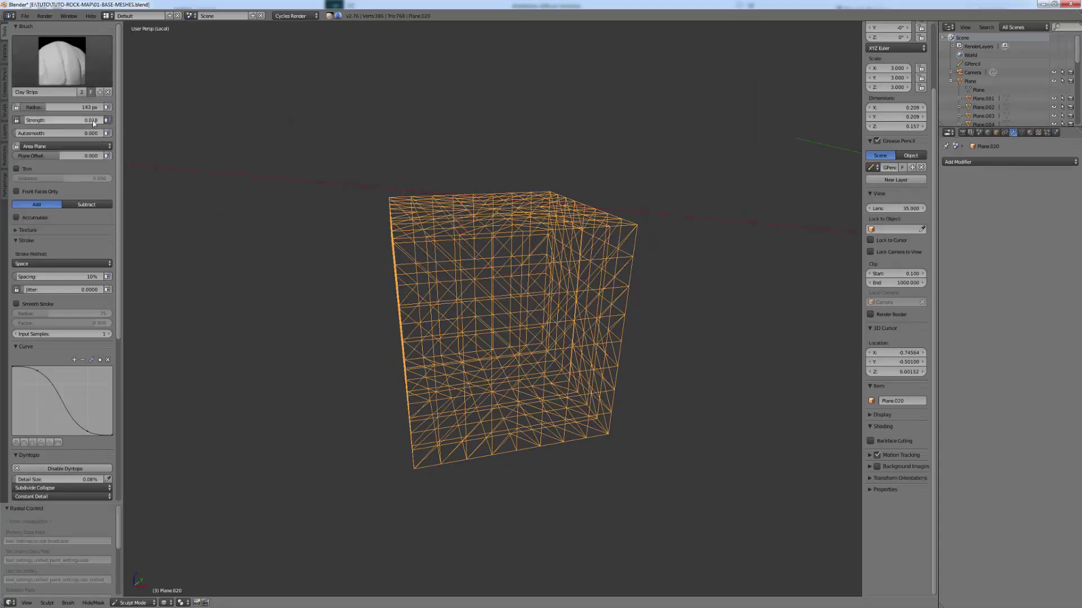
pyautogui.press('f')
pyautogui.click(466, 210)
pyautogui.moveTo(466, 210); pyautogui.dragTo(423, 217, button='middle')
pyautogui.moveTo(402, 205)
pyautogui.mouseDown()
pyautogui.moveTo(657, 225)
pyautogui.moveTo(468, 226)
pyautogui.moveTo(423, 252)
pyautogui.mouseUp()
pyautogui.moveTo(422, 252); pyautogui.dragTo(462, 255, button='middle')
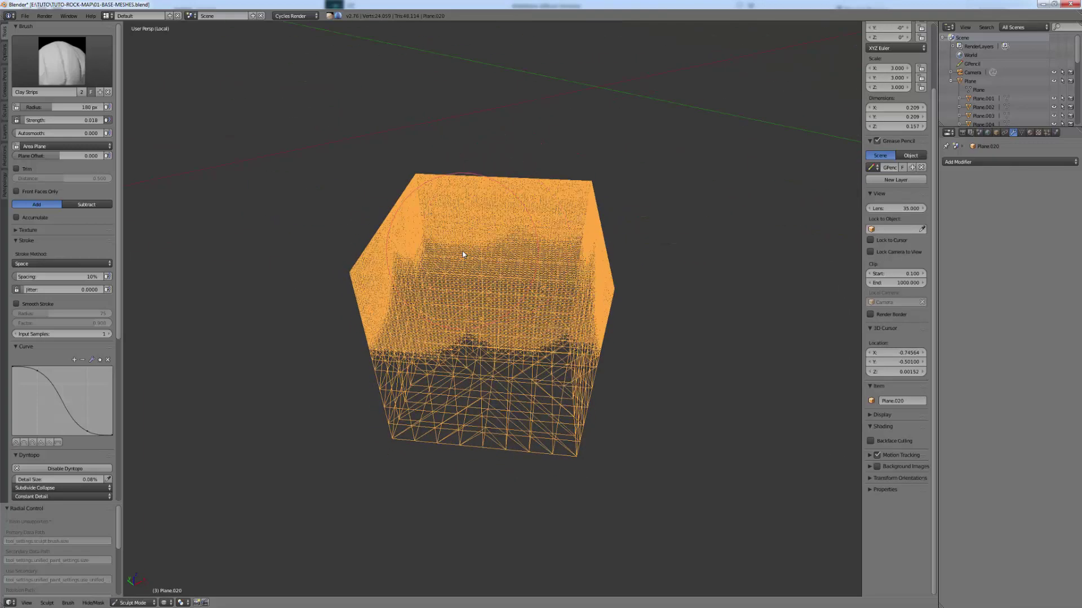
# Step: View the block from the top in solid shading, switch to the Mask brush and try a test dab on the surface
pyautogui.press('KP_7')
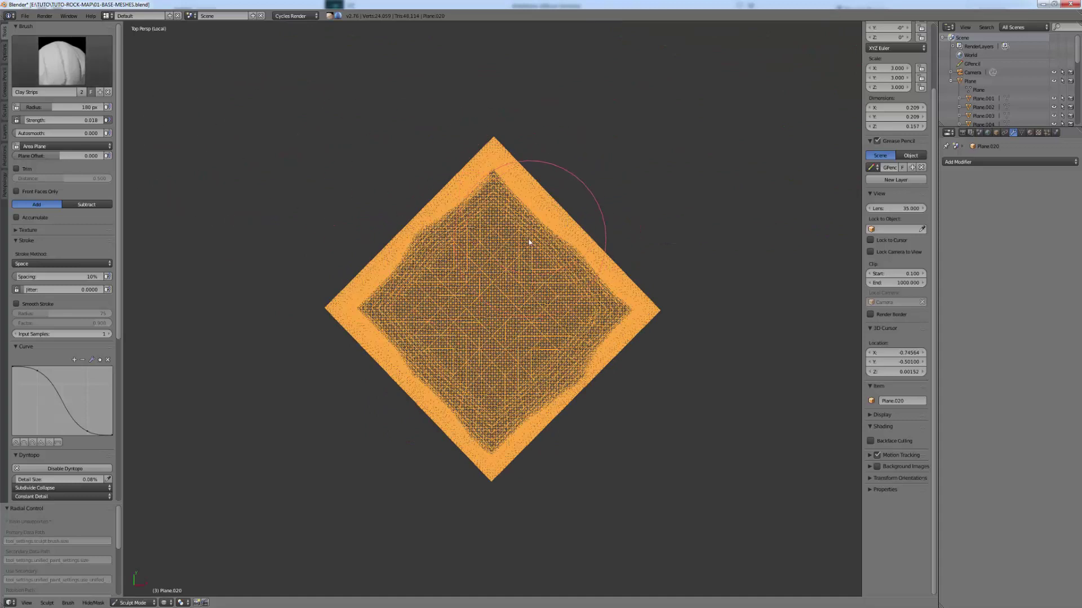
pyautogui.press('m')
pyautogui.press('z')
pyautogui.click(446, 261)
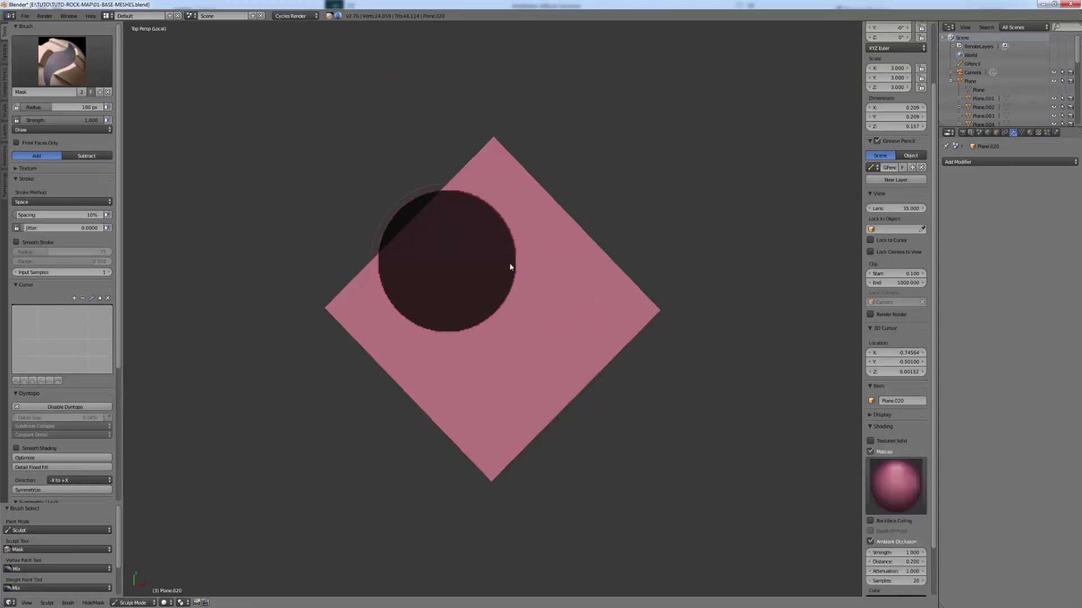
pyautogui.click(475, 263)
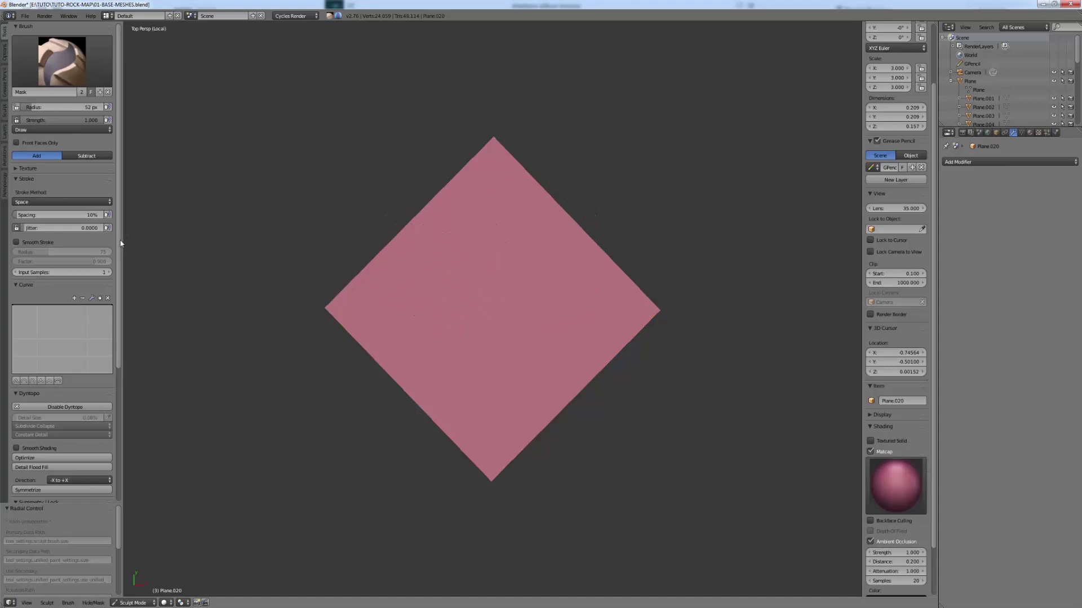
# Step: Set the Mask brush's stroke method to Line and mask a straight frame along the four top edges at 18 px radius
pyautogui.scroll(-2, 121, 243)
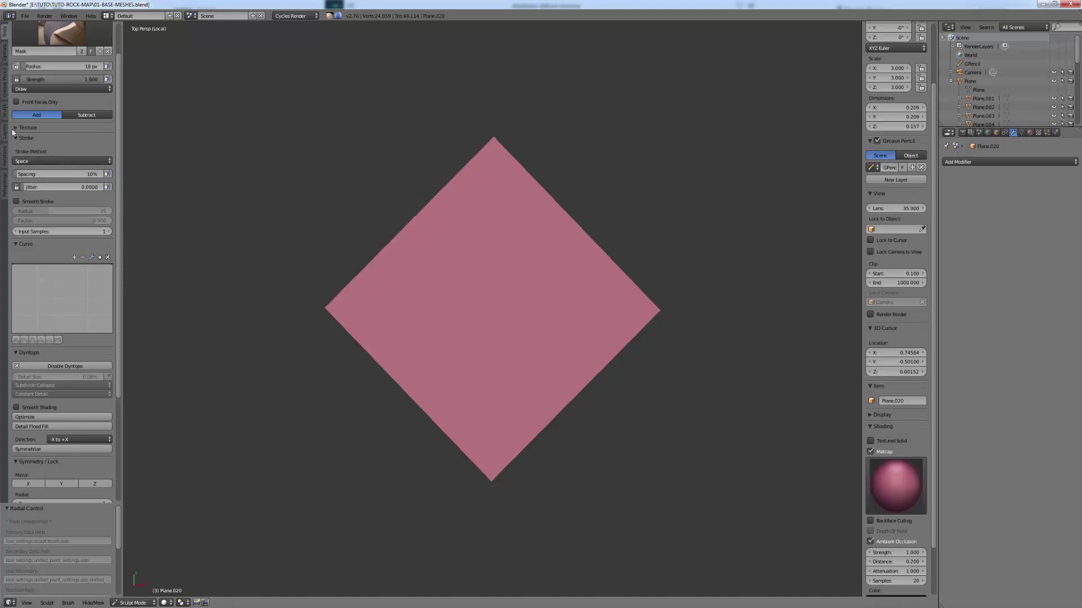
pyautogui.click(43, 161)
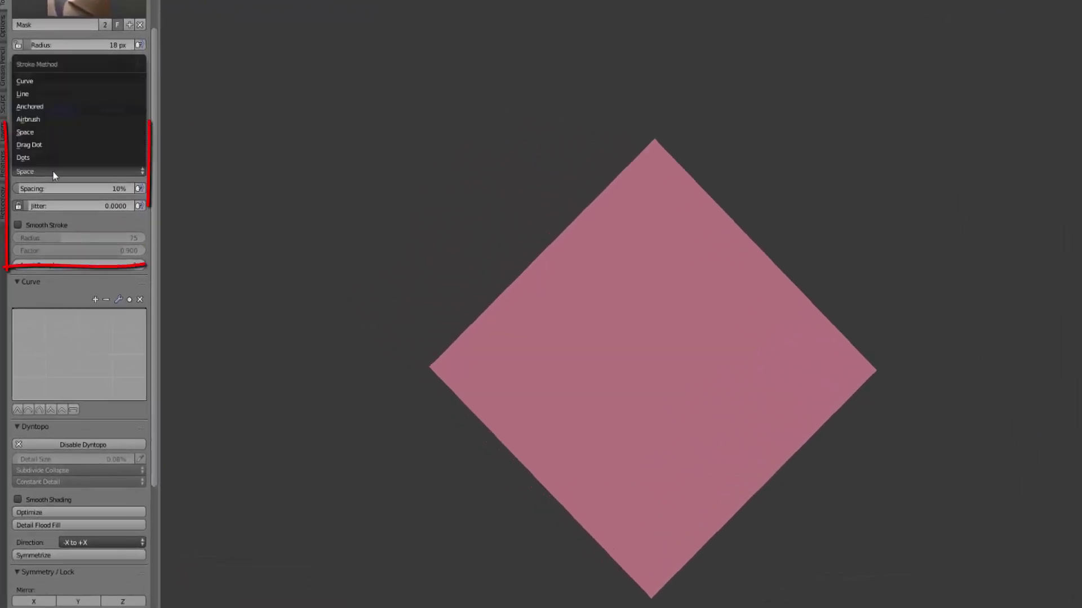
pyautogui.click(47, 95)
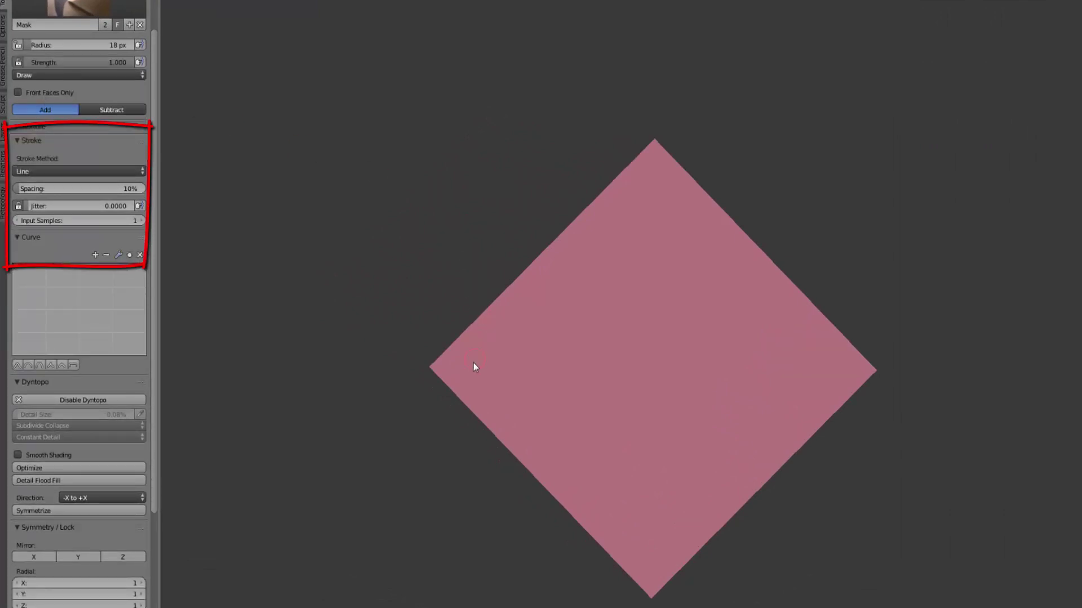
pyautogui.click(459, 366)
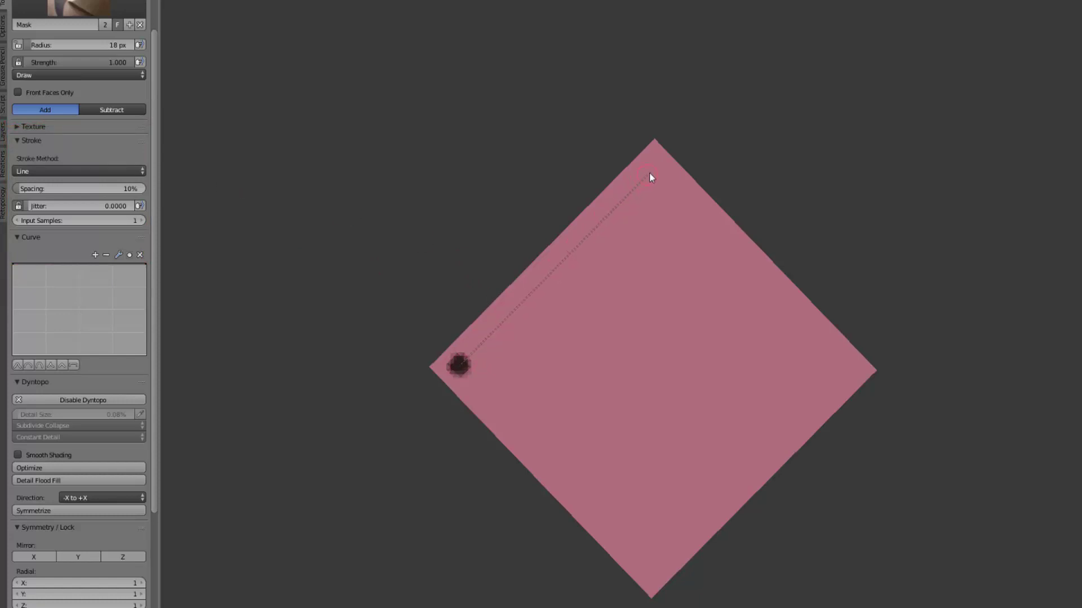
pyautogui.moveTo(654, 169); pyautogui.dragTo(652, 170)
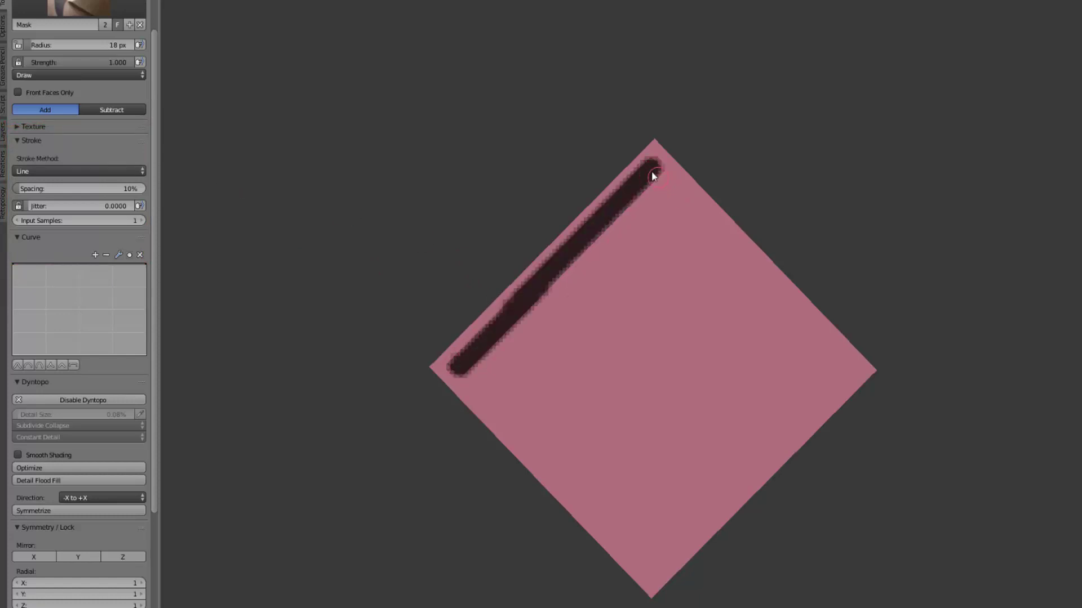
pyautogui.moveTo(849, 370); pyautogui.dragTo(652, 566)
pyautogui.moveTo(462, 368); pyautogui.dragTo(462, 369)
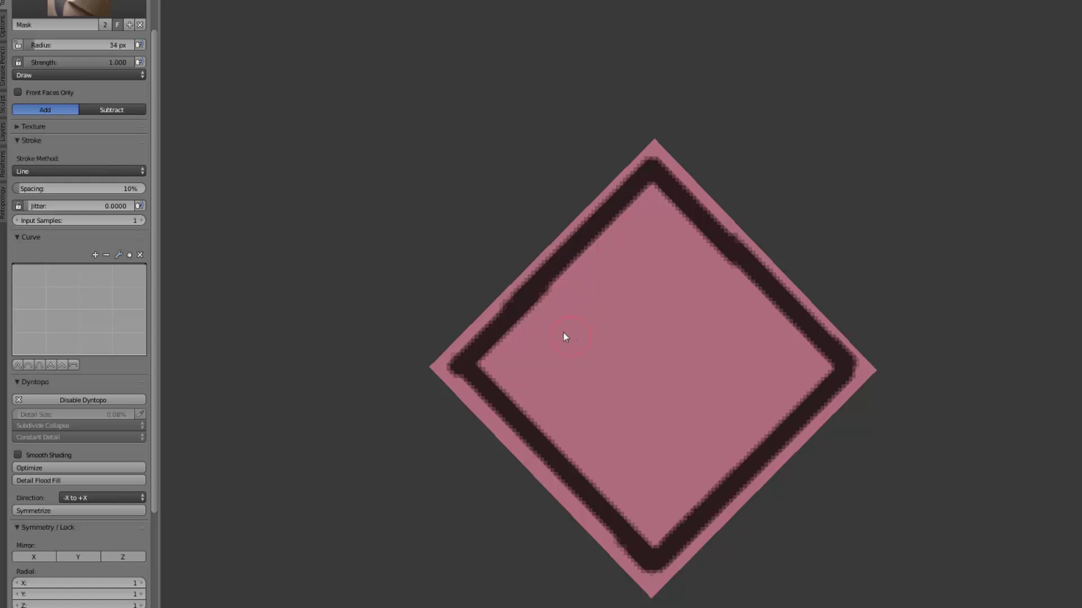
# Step: Widen the masked frame inward along all four sides with straight 34 px strokes
pyautogui.moveTo(654, 200)
pyautogui.mouseDown()
pyautogui.moveTo(664, 200)
pyautogui.moveTo(657, 206)
pyautogui.mouseUp()
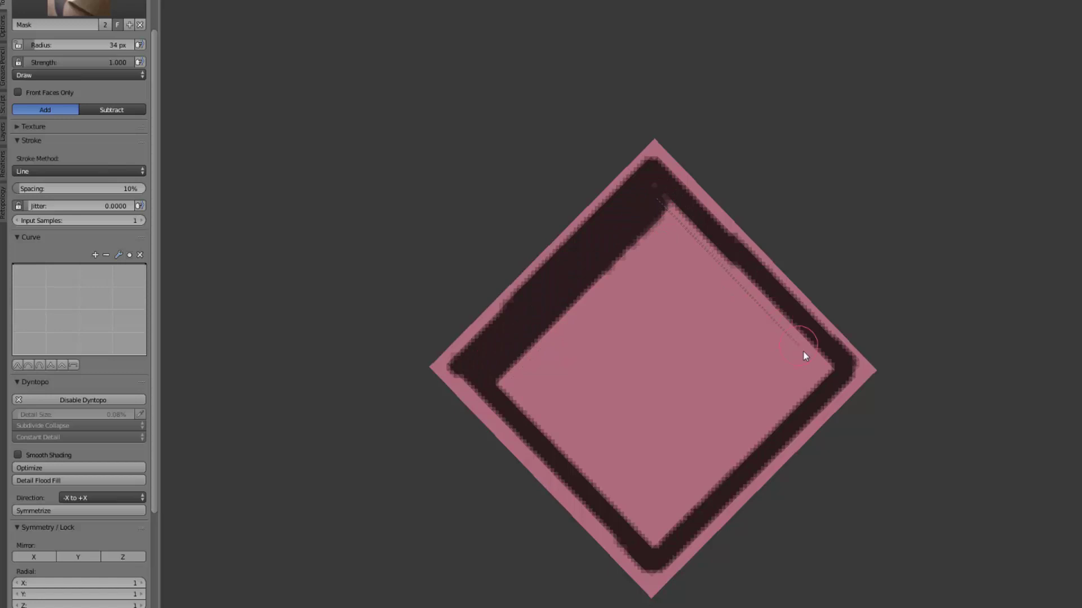
pyautogui.moveTo(820, 379); pyautogui.dragTo(810, 400)
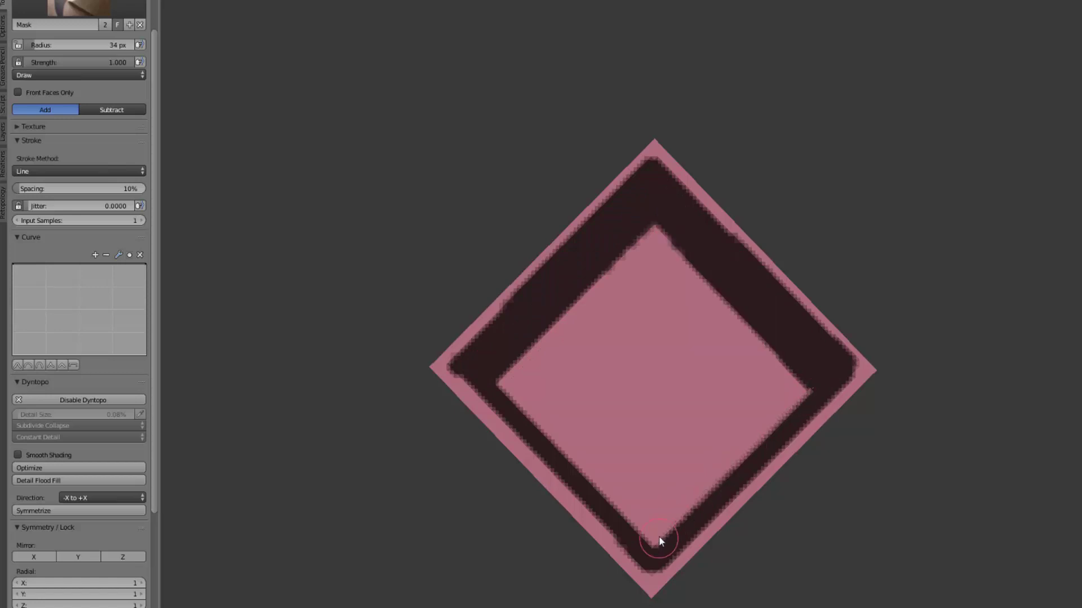
pyautogui.moveTo(660, 542); pyautogui.dragTo(498, 367)
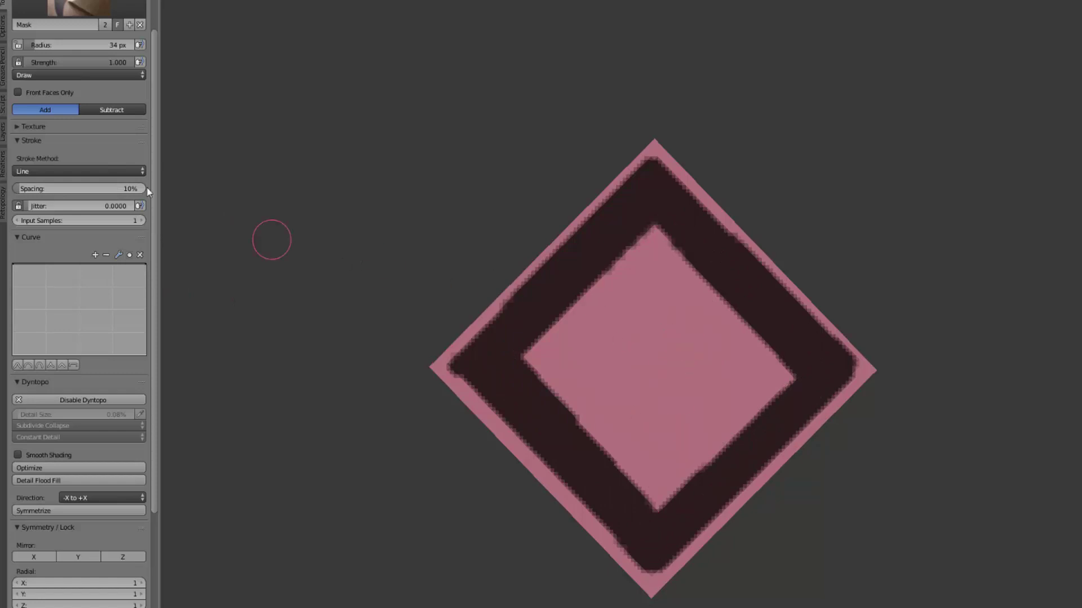
# Step: Switch the Mask brush's stroke method to Curve and delete all points of the existing paint curve
pyautogui.click(57, 169)
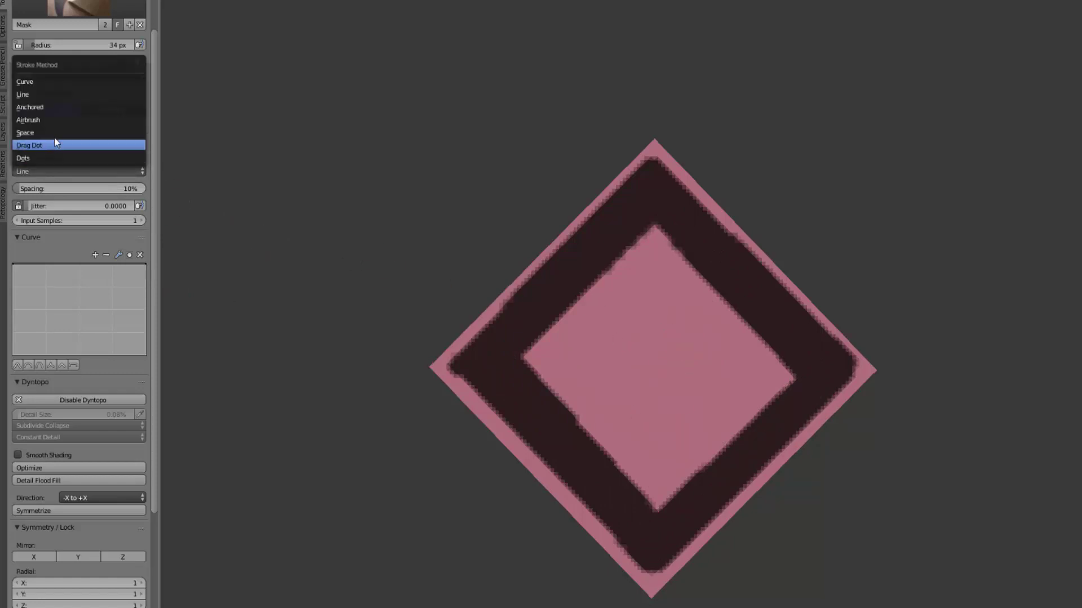
pyautogui.click(52, 82)
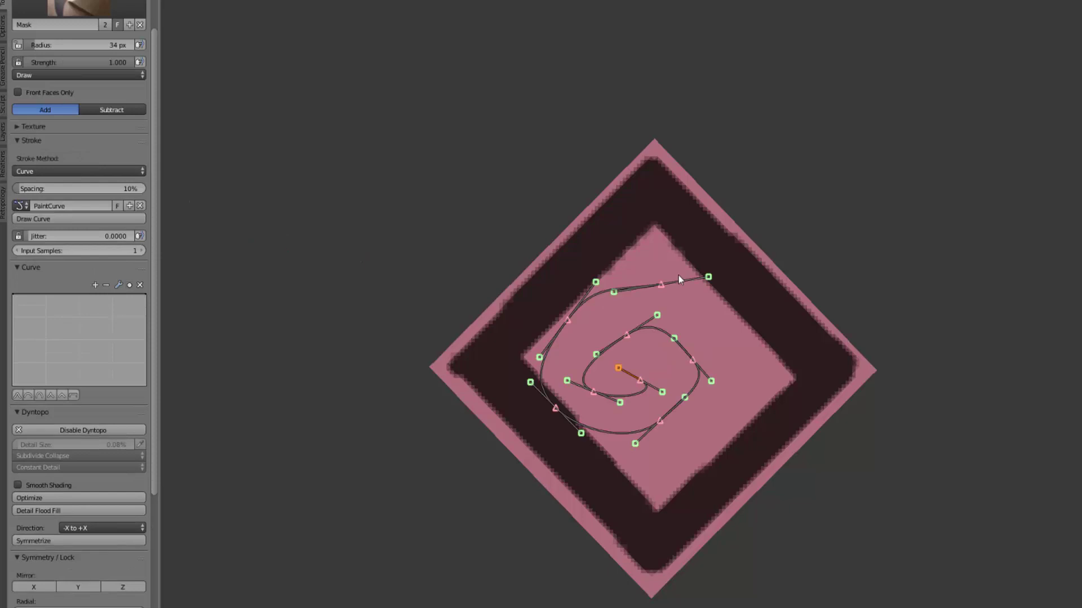
pyautogui.press('a')
pyautogui.press('x')
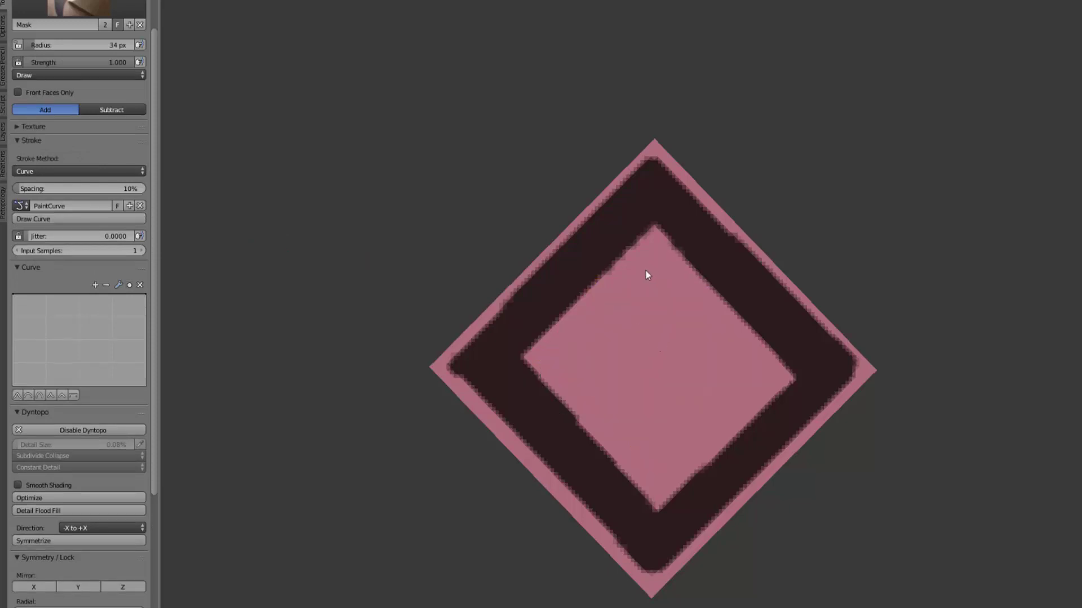
# Step: Draw a trial paint curve winding through the unmasked centre of the block's top, mixing smooth and sharp points
pyautogui.keyDown('ctrl'); pyautogui.moveTo(654, 275); pyautogui.dragTo(629, 287); pyautogui.keyUp('ctrl')
pyautogui.keyDown('ctrl'); pyautogui.moveTo(578, 385); pyautogui.dragTo(586, 411); pyautogui.keyUp('ctrl')
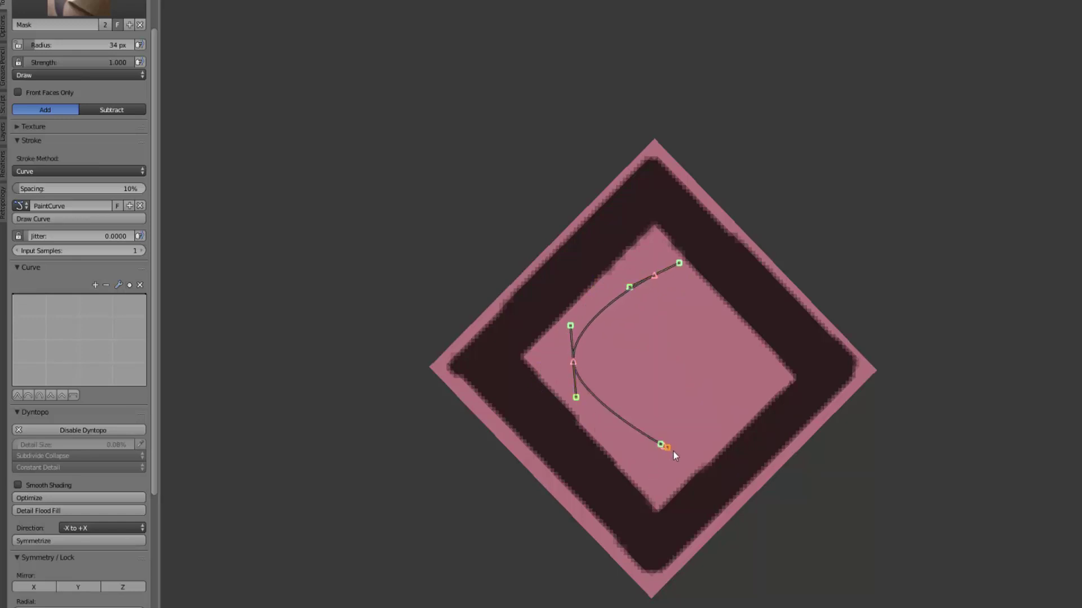
pyautogui.moveTo(682, 456); pyautogui.dragTo(684, 460)
pyautogui.keyDown('ctrl'); pyautogui.moveTo(603, 363); pyautogui.dragTo(607, 359); pyautogui.keyUp('ctrl')
pyautogui.keyDown('ctrl'); pyautogui.moveTo(699, 349); pyautogui.dragTo(706, 424); pyautogui.keyUp('ctrl')
pyautogui.moveTo(706, 428)
pyautogui.mouseDown(button='middle')
pyautogui.moveTo(688, 429)
pyautogui.moveTo(707, 426)
pyautogui.mouseUp(button='middle')
pyautogui.moveTo(706, 425); pyautogui.dragTo(697, 412)
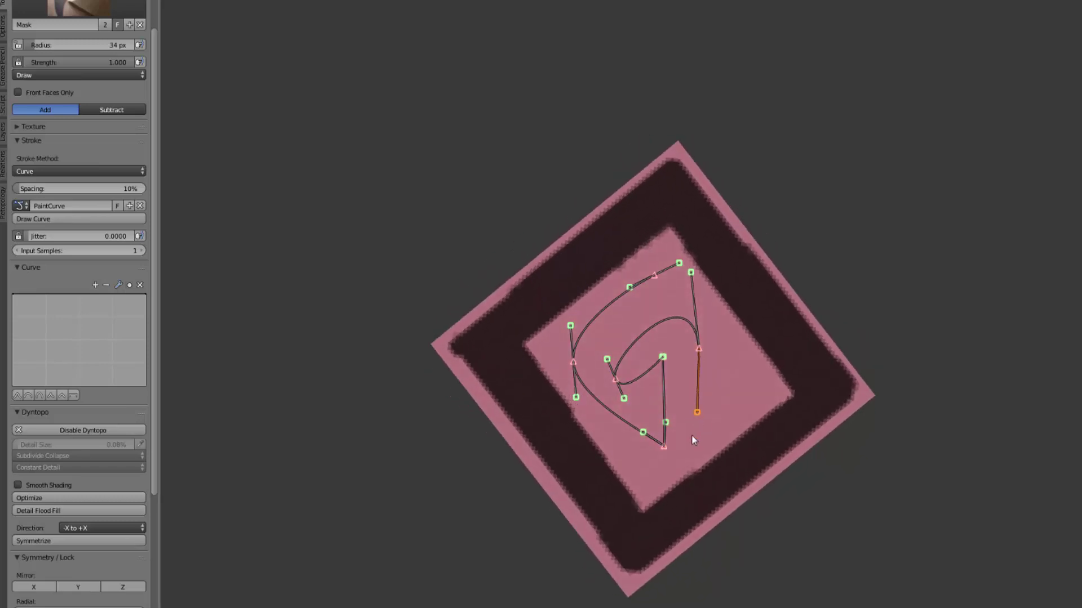
pyautogui.moveTo(717, 427); pyautogui.dragTo(729, 416, button='middle')
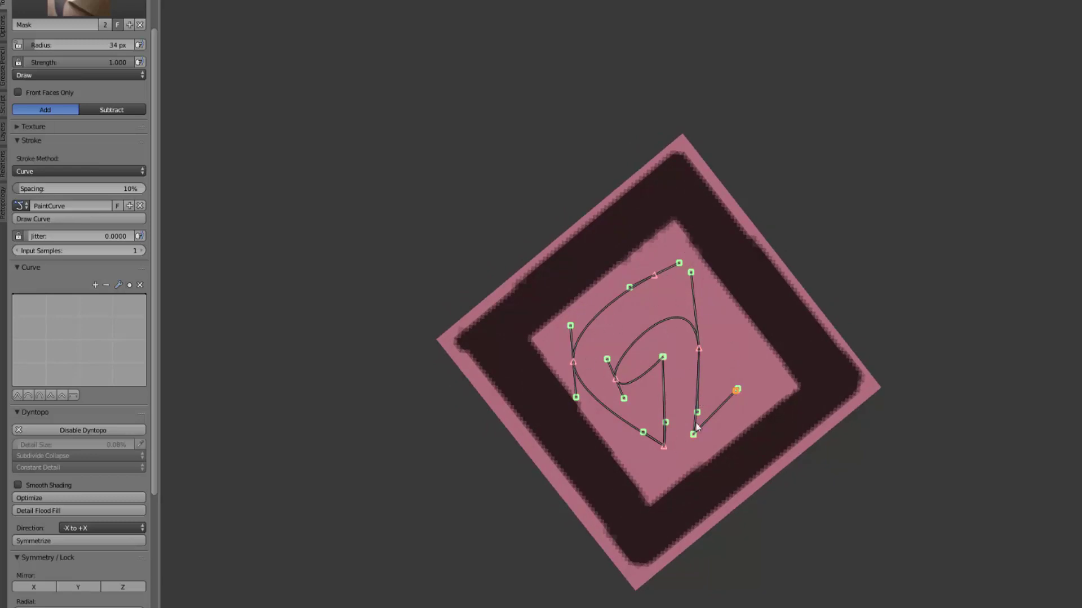
# Step: Try masking along the trial curve with brush radii of 5, 24 and 53 px
pyautogui.moveTo(31, 43); pyautogui.dragTo(34, 51)
pyautogui.press('Return')
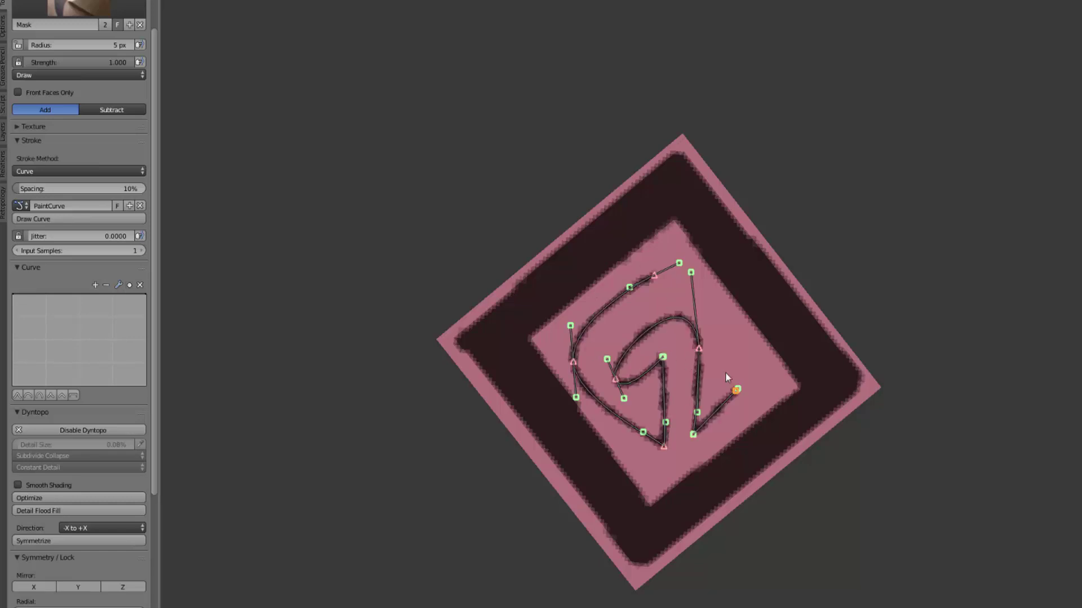
pyautogui.moveTo(32, 44); pyautogui.dragTo(36, 46)
pyautogui.press('Return')
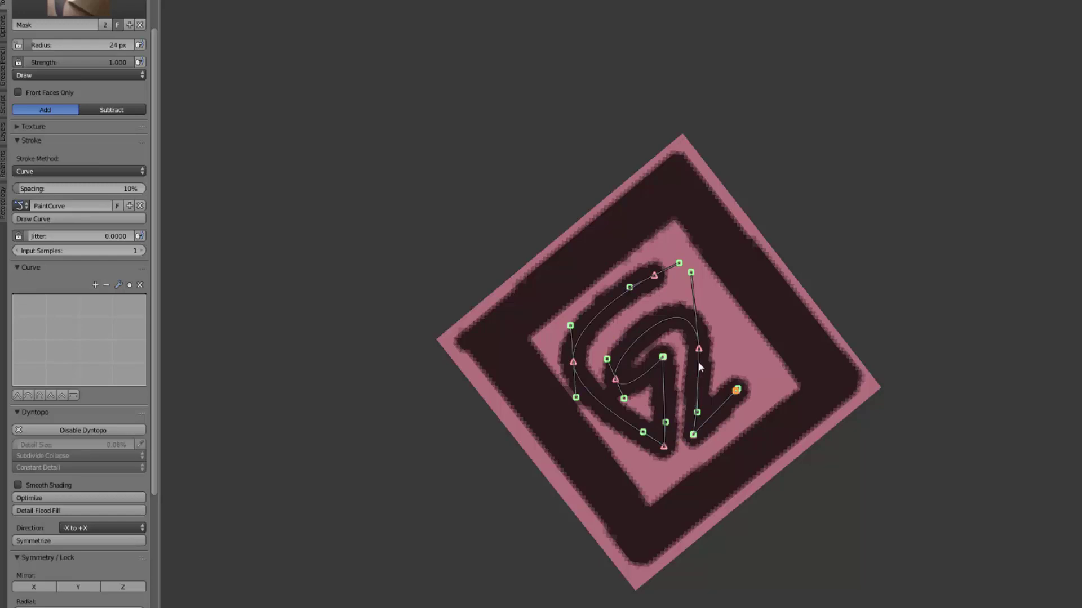
pyautogui.hotkey('ctrl', 'z')
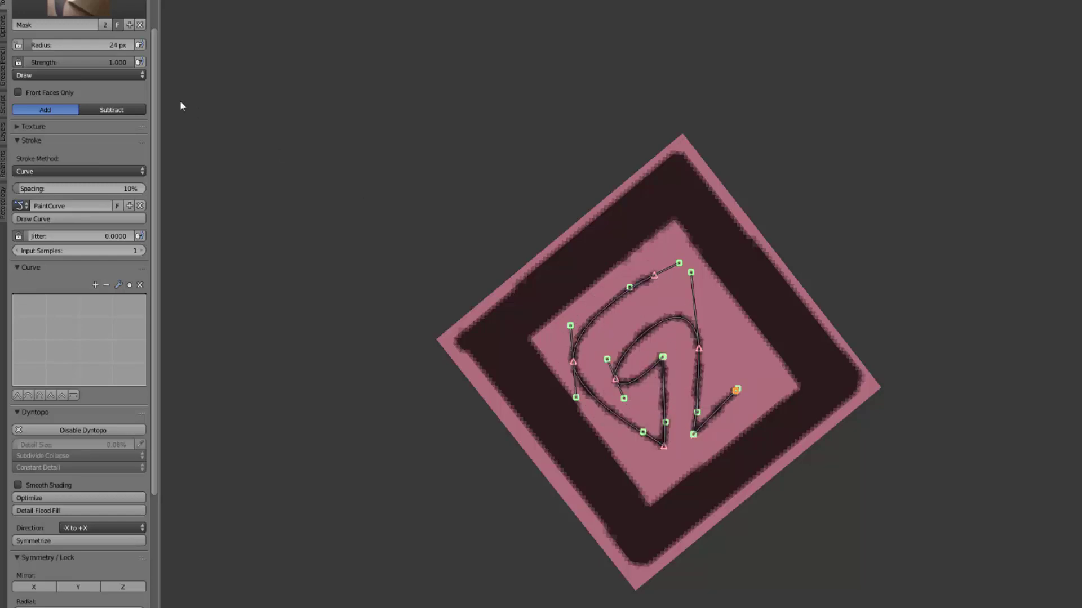
pyautogui.moveTo(42, 45); pyautogui.dragTo(58, 45)
pyautogui.press('Return')
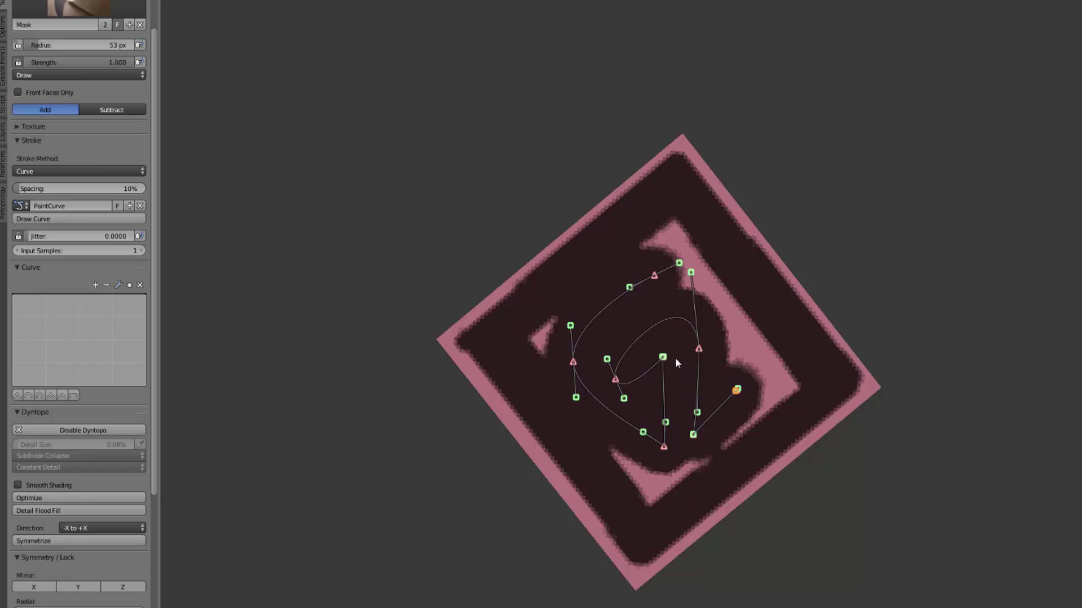
# Step: Undo the trial mask strokes along the curve and delete the trial paint curve's points
pyautogui.hotkey('ctrl', 'z')
pyautogui.hotkey('ctrl', 'z')
pyautogui.hotkey('ctrl', 'z')
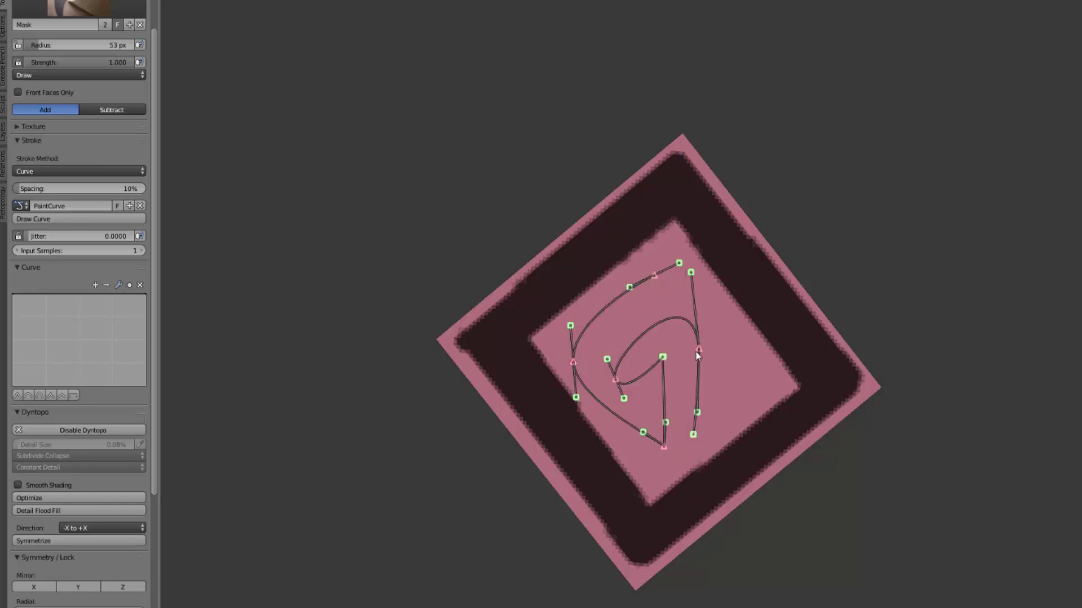
pyautogui.press('a')
pyautogui.press('x')
# Step: Draw an angular spiral paint curve in the centre of the top face and mask along it at 22 px radius
pyautogui.moveTo(674, 312); pyautogui.dragTo(668, 259, button='middle')
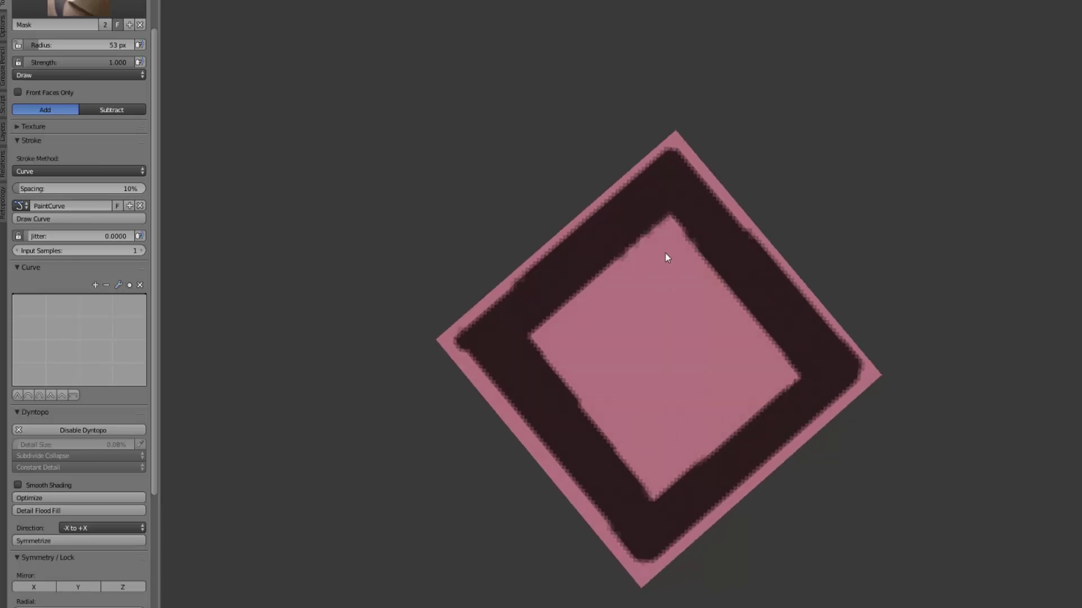
pyautogui.keyDown('ctrl'); pyautogui.rightClick(662, 454); pyautogui.keyUp('ctrl')
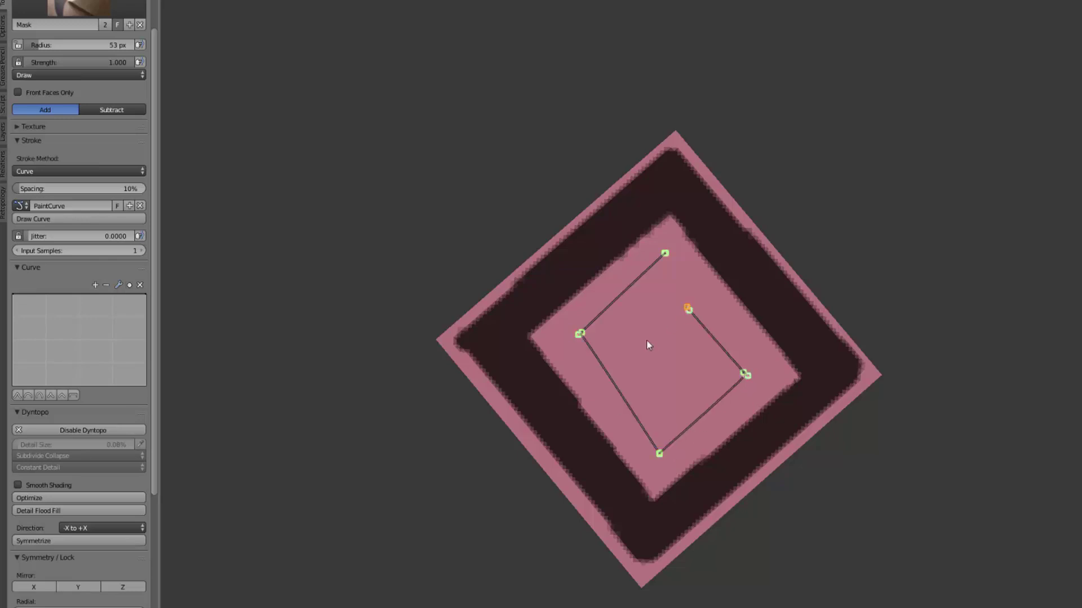
pyautogui.press('Return')
pyautogui.hotkey('ctrl', 'z')
pyautogui.moveTo(85, 45); pyautogui.dragTo(64, 45)
pyautogui.press('Return')
pyautogui.moveTo(704, 395)
pyautogui.mouseDown(button='middle')
pyautogui.moveTo(729, 454)
pyautogui.moveTo(756, 415)
pyautogui.moveTo(744, 395)
pyautogui.mouseUp(button='middle')
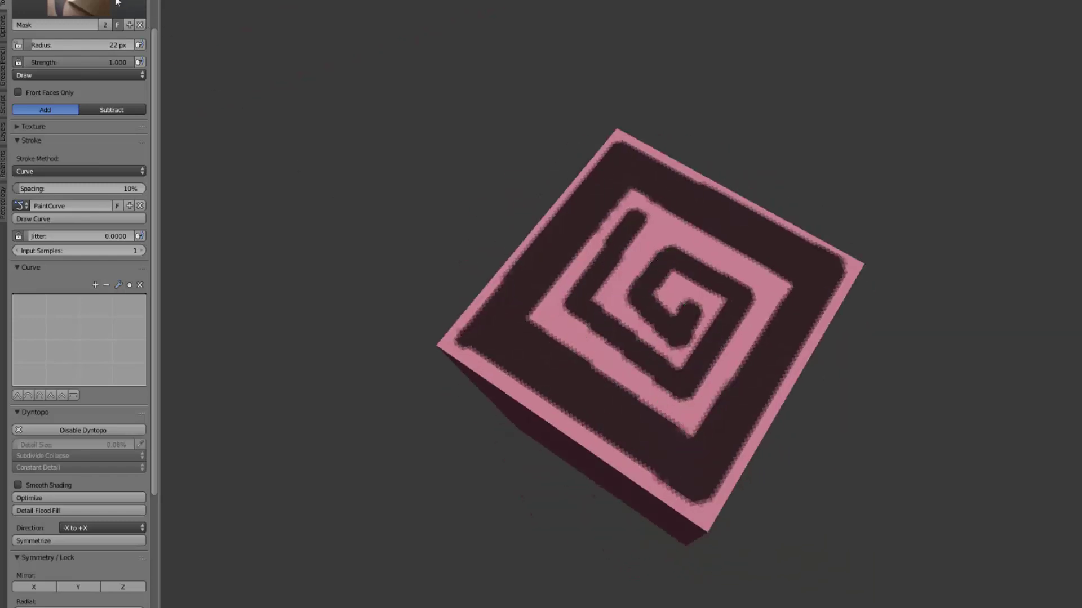
# Step: Switch to the Grab brush, invert the mask and give the brush a flat, constant falloff curve
pyautogui.click(85, 10)
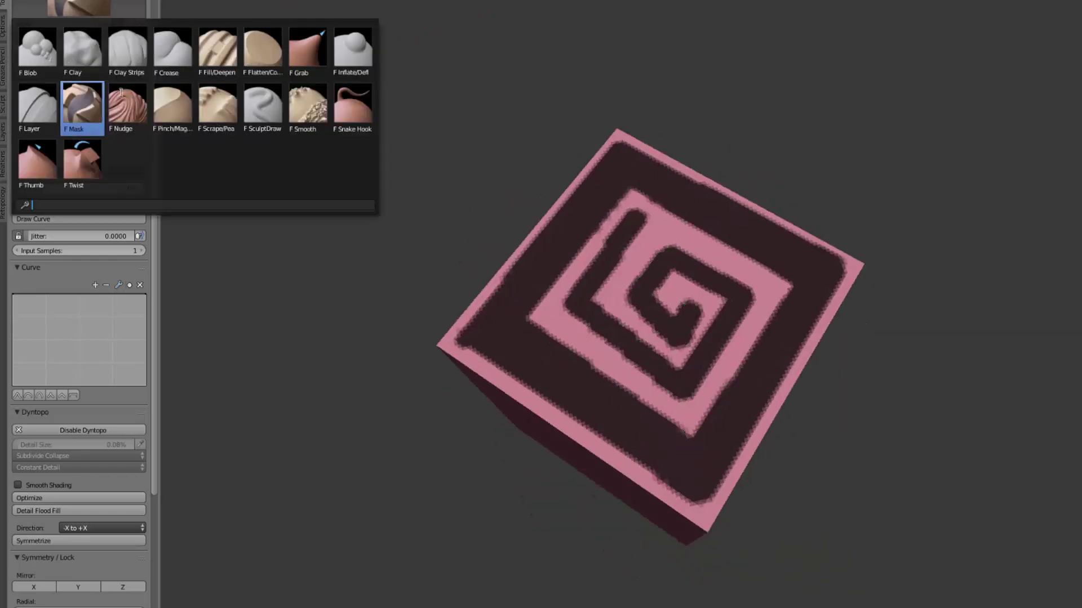
pyautogui.click(313, 55)
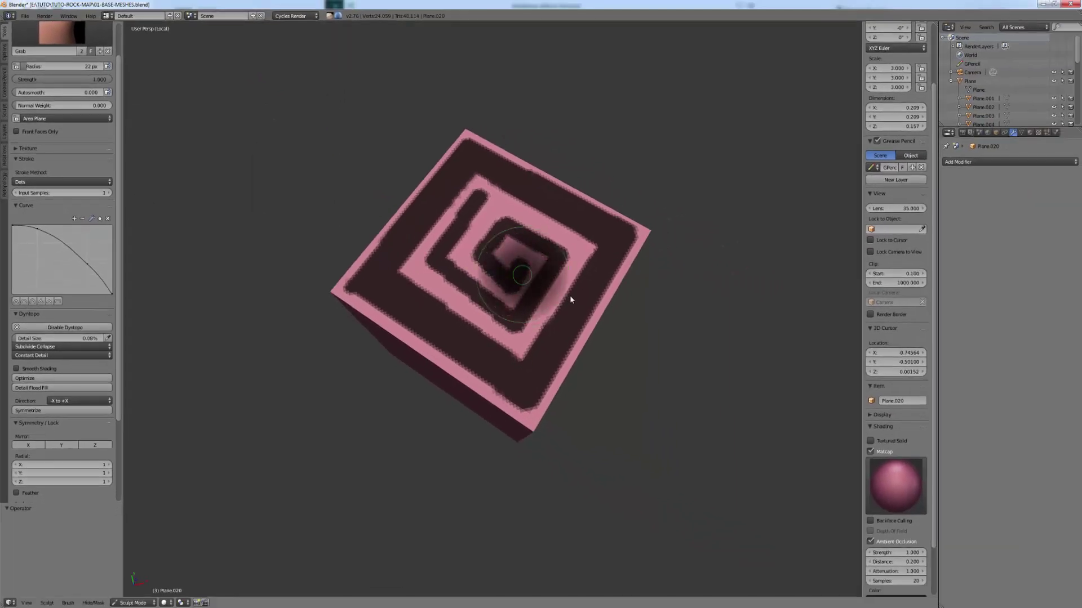
pyautogui.moveTo(549, 297)
pyautogui.mouseDown(button='middle')
pyautogui.moveTo(518, 265)
pyautogui.moveTo(521, 248)
pyautogui.mouseUp(button='middle')
pyautogui.press('f')
pyautogui.click(230, 313)
pyautogui.scroll(-5, 62, 477)
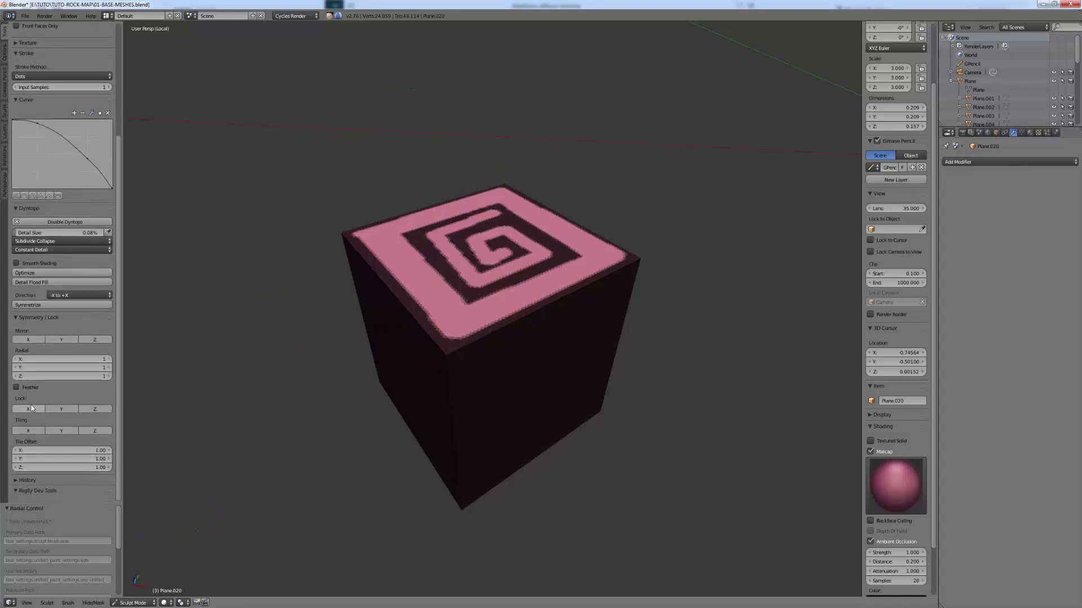
pyautogui.click(58, 196)
# Step: Enlarge the Grab brush to 500 px, pull the unmasked frame and spiral up into relief, and clear the mask
pyautogui.press('f')
pyautogui.click(515, 340)
pyautogui.scroll(-2, 572, 283)
pyautogui.moveTo(548, 326); pyautogui.dragTo(502, 271, button='middle')
pyautogui.moveTo(503, 267)
pyautogui.mouseDown()
pyautogui.moveTo(470, 264)
pyautogui.moveTo(498, 262)
pyautogui.mouseUp()
pyautogui.press('g')
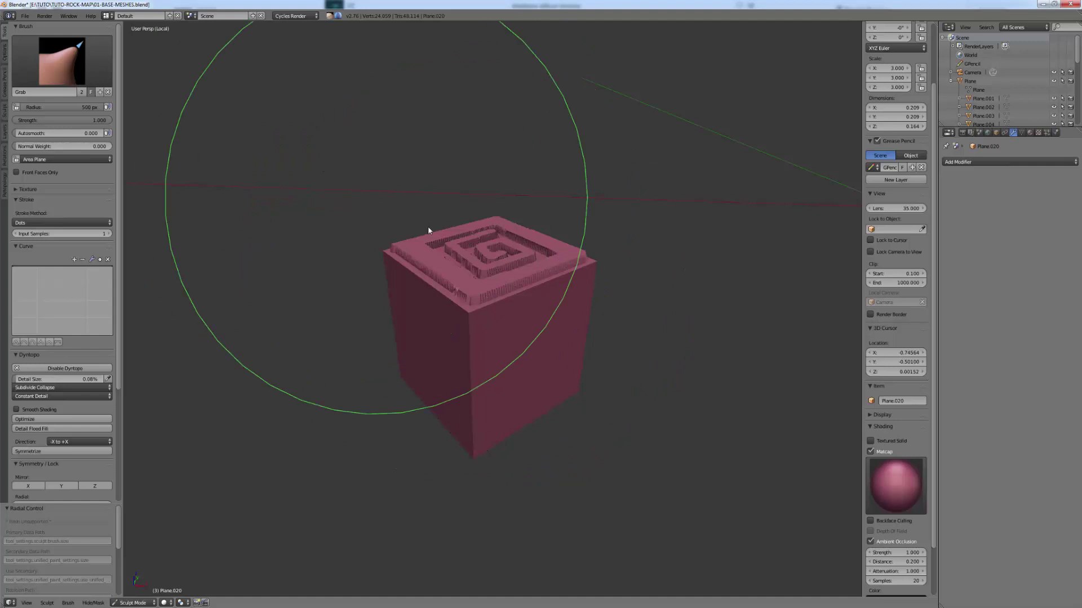
# Step: Switch to the Scrape/Peaks brush, adjust its radius and scrape down the front corner of the raised frame
pyautogui.press('3')
pyautogui.moveTo(451, 273)
pyautogui.mouseDown(button='middle')
pyautogui.moveTo(458, 316)
pyautogui.moveTo(444, 371)
pyautogui.mouseUp(button='middle')
pyautogui.press('f')
pyautogui.click(482, 311)
pyautogui.scroll(2, 482, 311)
pyautogui.press('f')
pyautogui.click(449, 371)
pyautogui.moveTo(450, 366); pyautogui.dragTo(447, 342, button='middle')
pyautogui.moveTo(475, 338)
pyautogui.mouseDown()
pyautogui.moveTo(483, 328)
pyautogui.moveTo(458, 314)
pyautogui.moveTo(502, 295)
pyautogui.mouseUp()
pyautogui.moveTo(502, 294)
pyautogui.mouseDown(button='middle')
pyautogui.moveTo(488, 308)
pyautogui.moveTo(515, 297)
pyautogui.moveTo(506, 333)
pyautogui.mouseUp(button='middle')
# Step: Set the Scrape/Peaks brush strength to 0.549 and wear down the raised frame's front edge
pyautogui.hotkey('shift', 'f')
pyautogui.click(514, 306)
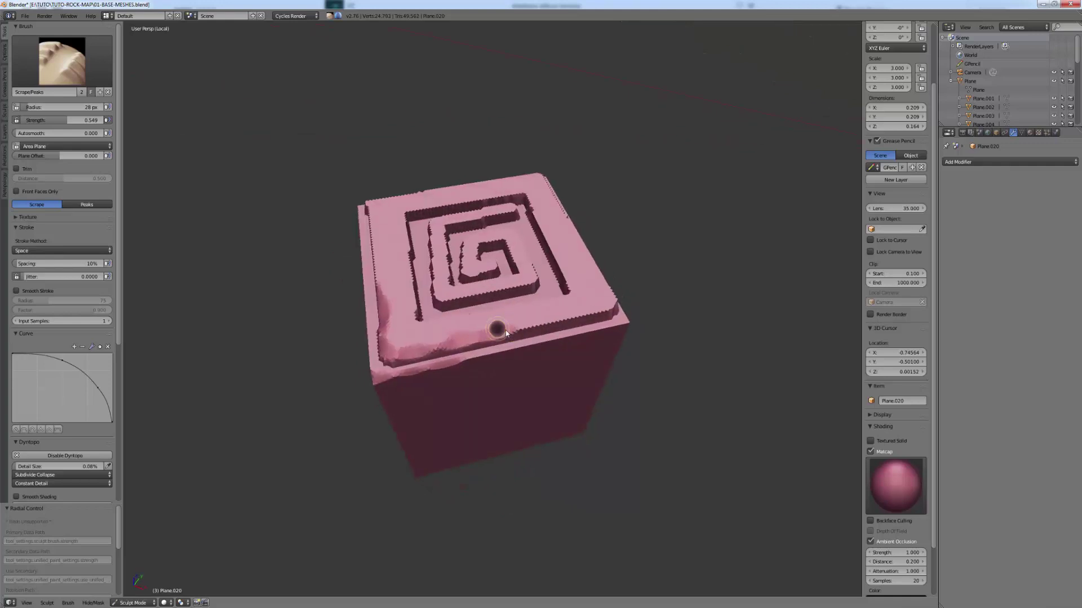
pyautogui.moveTo(557, 322); pyautogui.dragTo(550, 314)
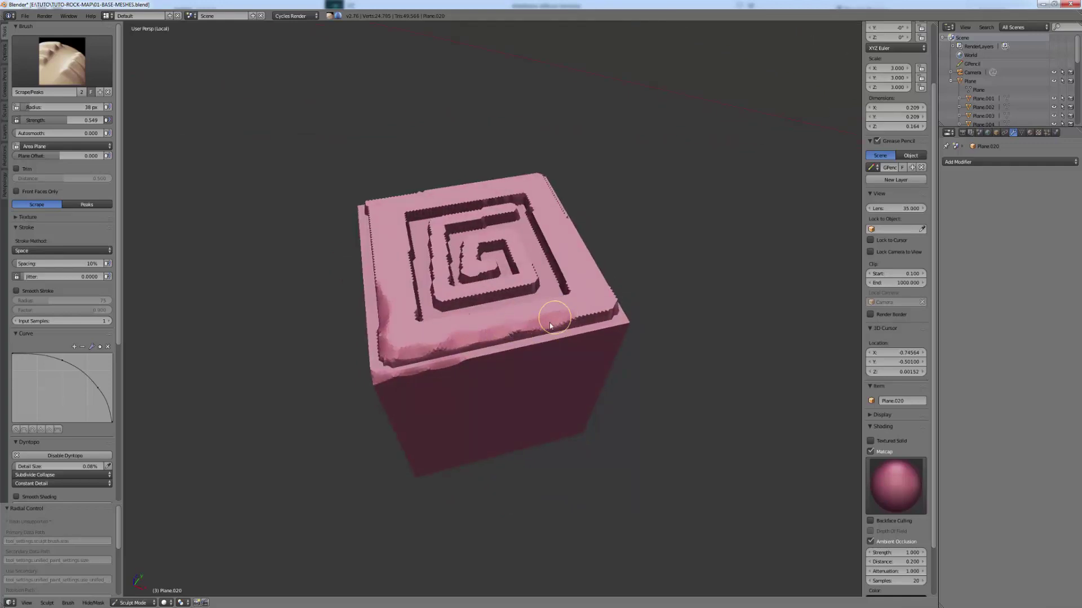
pyautogui.moveTo(550, 314); pyautogui.dragTo(507, 305, button='middle')
pyautogui.moveTo(554, 309); pyautogui.dragTo(546, 312)
pyautogui.moveTo(546, 313); pyautogui.dragTo(454, 319, button='middle')
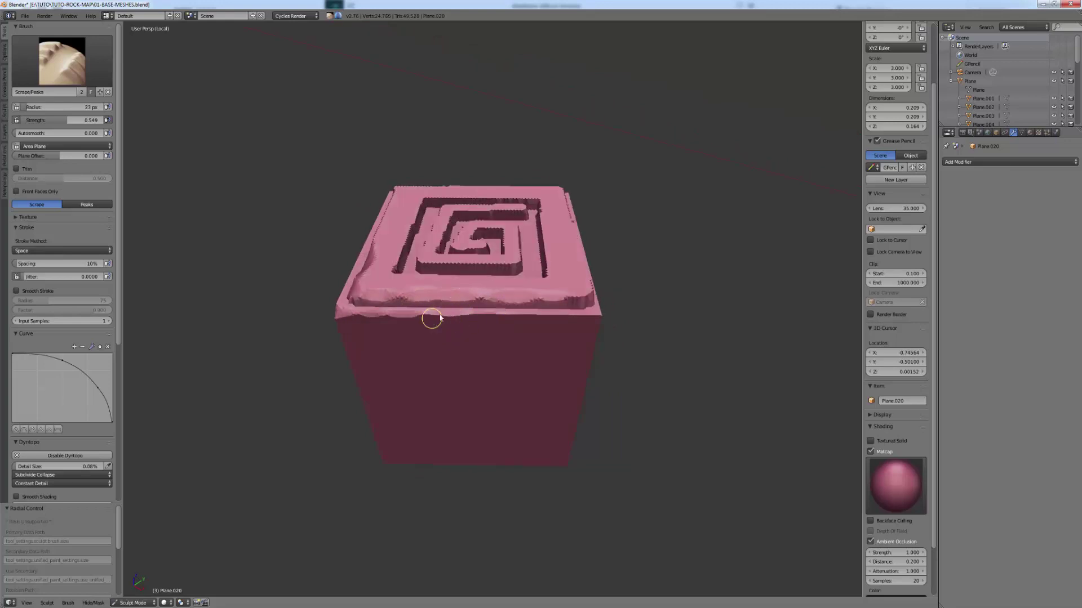
# Step: Vary the scrape radius and chip the block's front rim and the adjoining corner of the raised frame
pyautogui.press('[')
pyautogui.moveTo(581, 317); pyautogui.dragTo(527, 313, button='middle')
pyautogui.press(']')
pyautogui.press(']')
pyautogui.moveTo(526, 314)
pyautogui.mouseDown()
pyautogui.moveTo(550, 309)
pyautogui.moveTo(531, 311)
pyautogui.moveTo(529, 297)
pyautogui.mouseUp()
pyautogui.press('[')
pyautogui.press('[')
pyautogui.press('[')
pyautogui.press('[')
pyautogui.press('[')
pyautogui.press('[')
pyautogui.moveTo(506, 309); pyautogui.dragTo(459, 327, button='middle')
pyautogui.moveTo(460, 320); pyautogui.dragTo(500, 303)
# Step: Continue scraping irregular wear along the next side of the raised frame with varied brush sizes
pyautogui.moveTo(479, 289); pyautogui.dragTo(451, 298, button='middle')
pyautogui.press(']')
pyautogui.press(']')
pyautogui.press(']')
pyautogui.press(']')
pyautogui.press(']')
pyautogui.press(']')
pyautogui.press('[')
pyautogui.press('[')
pyautogui.press('[')
pyautogui.press('[')
pyautogui.press('[')
pyautogui.press('[')
pyautogui.press('[')
pyautogui.press('[')
pyautogui.press('[')
pyautogui.press('[')
pyautogui.moveTo(467, 285); pyautogui.dragTo(569, 259)
pyautogui.moveTo(570, 259); pyautogui.dragTo(468, 282, button='middle')
pyautogui.press('[')
pyautogui.press('[')
pyautogui.press('[')
pyautogui.moveTo(530, 278)
pyautogui.mouseDown()
pyautogui.moveTo(500, 290)
pyautogui.moveTo(517, 302)
pyautogui.mouseUp()
# Step: Scrape the remaining outer edges and corners of the raised frame, enlarging the brush to 39 px
pyautogui.press(']')
pyautogui.press(']')
pyautogui.press(']')
pyautogui.press(']')
pyautogui.press(']')
pyautogui.moveTo(516, 302)
pyautogui.mouseDown(button='middle')
pyautogui.moveTo(532, 299)
pyautogui.moveTo(519, 289)
pyautogui.moveTo(638, 300)
pyautogui.moveTo(521, 302)
pyautogui.mouseUp(button='middle')
pyautogui.moveTo(533, 314)
pyautogui.mouseDown()
pyautogui.moveTo(367, 311)
pyautogui.moveTo(394, 304)
pyautogui.mouseUp()
pyautogui.press('f')
pyautogui.click(439, 309)
pyautogui.moveTo(394, 305)
pyautogui.mouseDown(button='middle')
pyautogui.moveTo(357, 338)
pyautogui.moveTo(385, 273)
pyautogui.mouseUp(button='middle')
pyautogui.moveTo(383, 267); pyautogui.dragTo(403, 248)
pyautogui.moveTo(403, 248); pyautogui.dragTo(401, 231, button='middle')
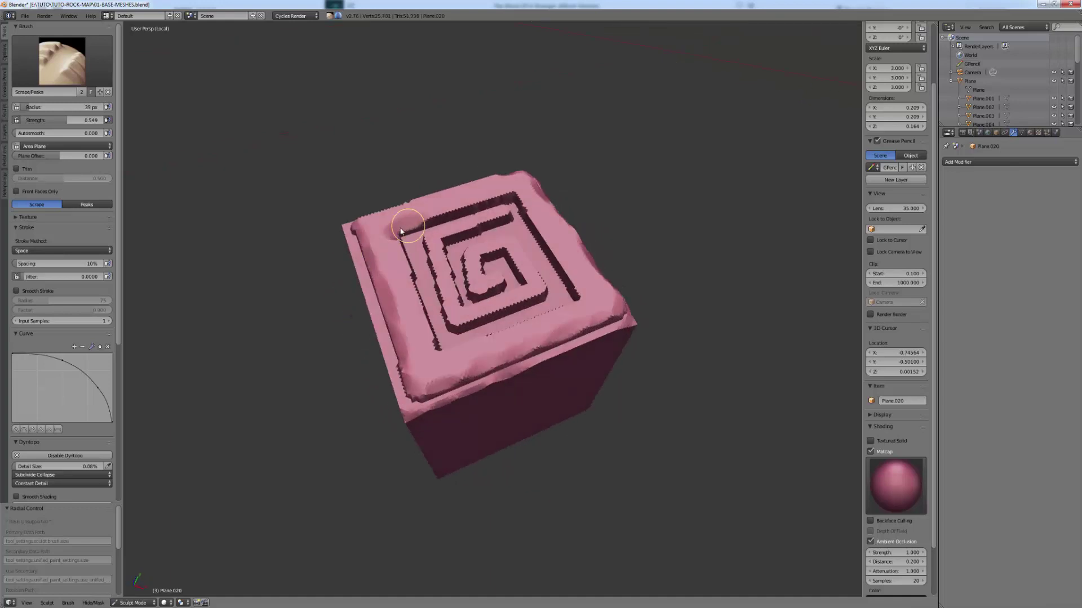
# Step: Soften the back of the frame and its inner groove edge, finishing with a 22 px scrape radius
pyautogui.moveTo(498, 204)
pyautogui.mouseDown(button='middle')
pyautogui.moveTo(490, 220)
pyautogui.moveTo(505, 199)
pyautogui.mouseUp(button='middle')
pyautogui.moveTo(506, 199); pyautogui.dragTo(473, 197)
pyautogui.moveTo(473, 197); pyautogui.dragTo(504, 209, button='middle')
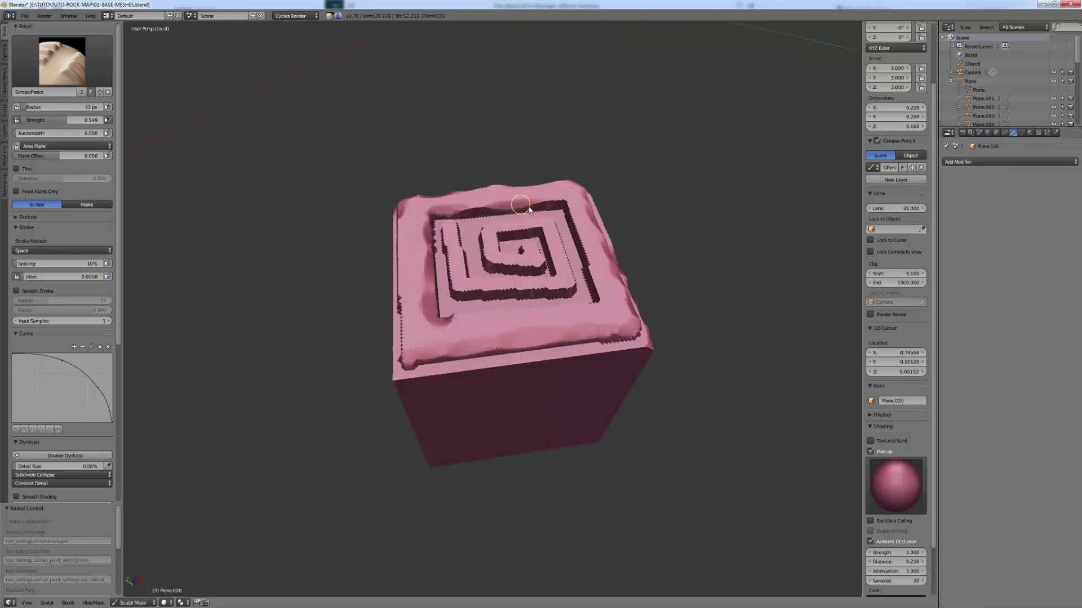
pyautogui.moveTo(556, 202); pyautogui.dragTo(553, 206)
pyautogui.moveTo(552, 206)
pyautogui.mouseDown(button='middle')
pyautogui.moveTo(477, 271)
pyautogui.moveTo(512, 321)
pyautogui.moveTo(513, 303)
pyautogui.mouseUp(button='middle')
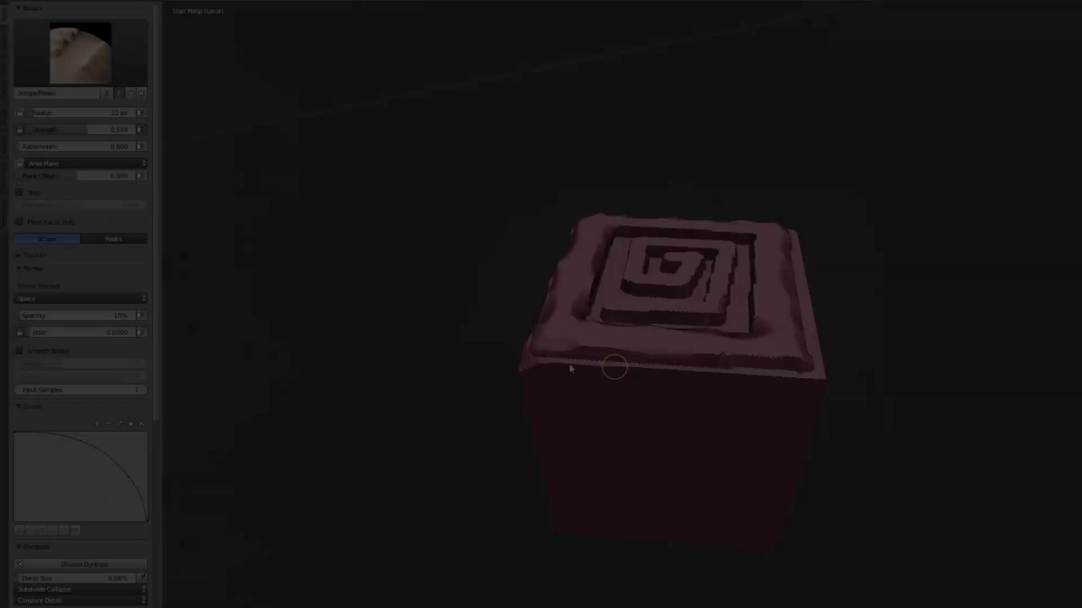
# Step: Wear down the block's outer rim and the spiral ridges, using a scrape strength of 0.725
pyautogui.press('f')
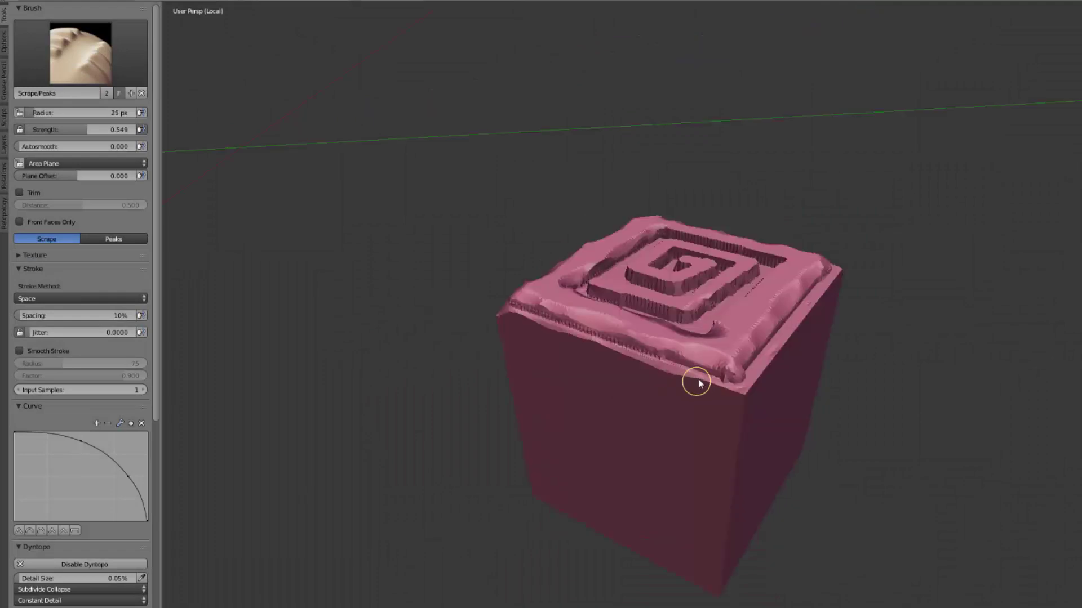
pyautogui.click(735, 375)
pyautogui.moveTo(755, 357); pyautogui.dragTo(820, 328, button='middle')
pyautogui.scroll(3, 820, 329)
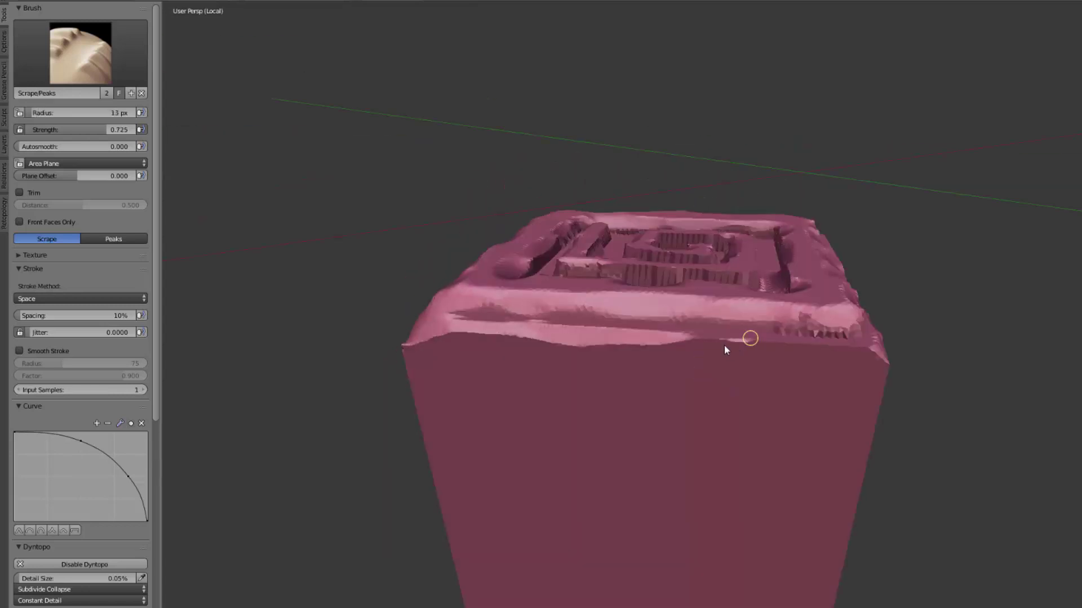
pyautogui.moveTo(869, 338); pyautogui.dragTo(671, 360, button='middle')
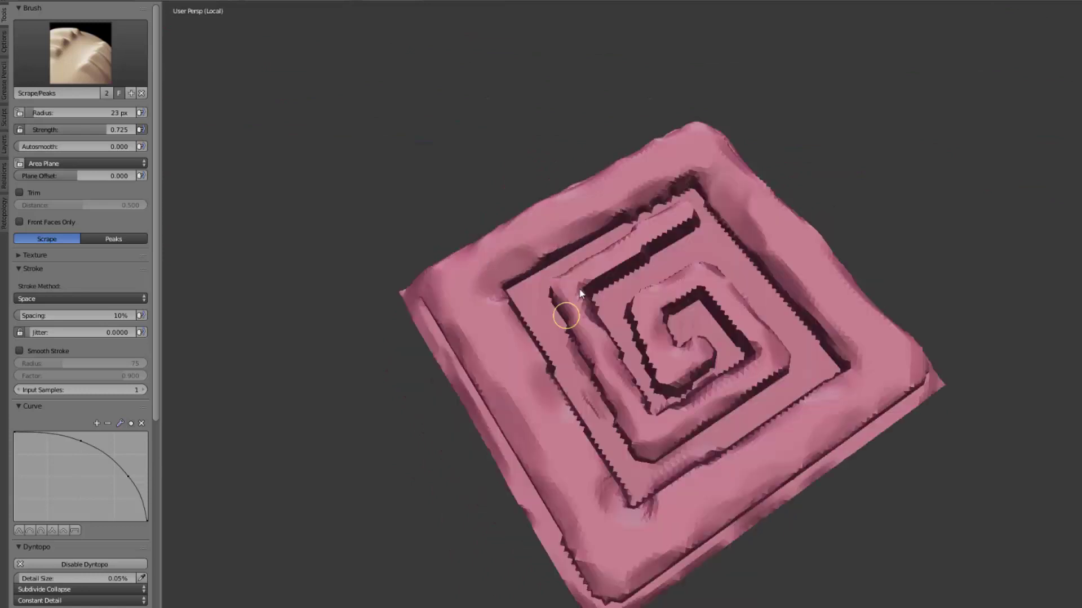
pyautogui.moveTo(495, 307); pyautogui.dragTo(701, 287, button='middle')
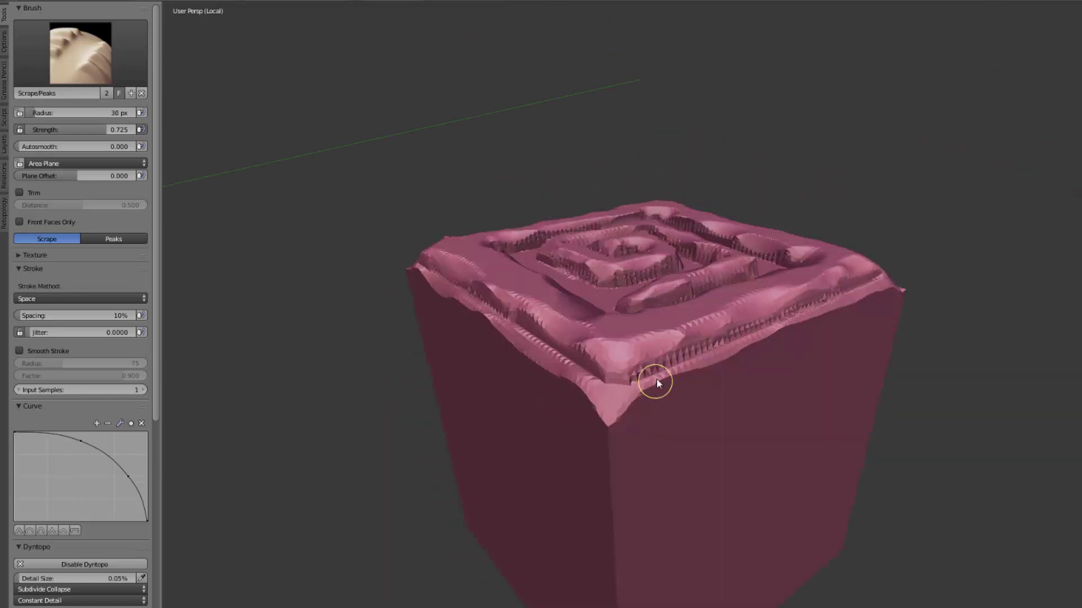
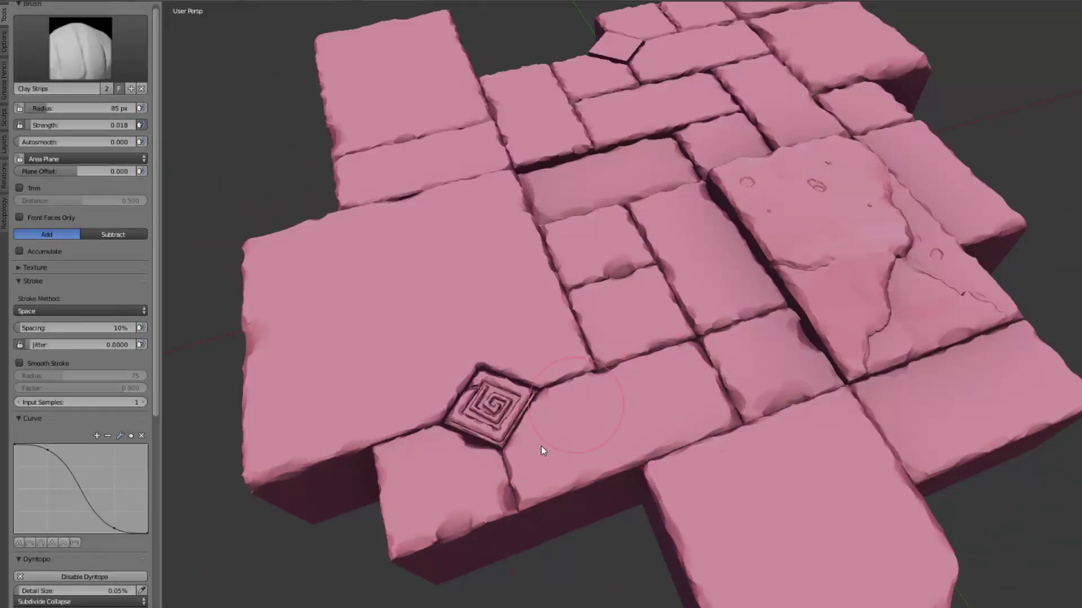
# Step: Switch to the Mask brush and mask an irregular area of the long block beside the carved diamond tile
pyautogui.press('m')
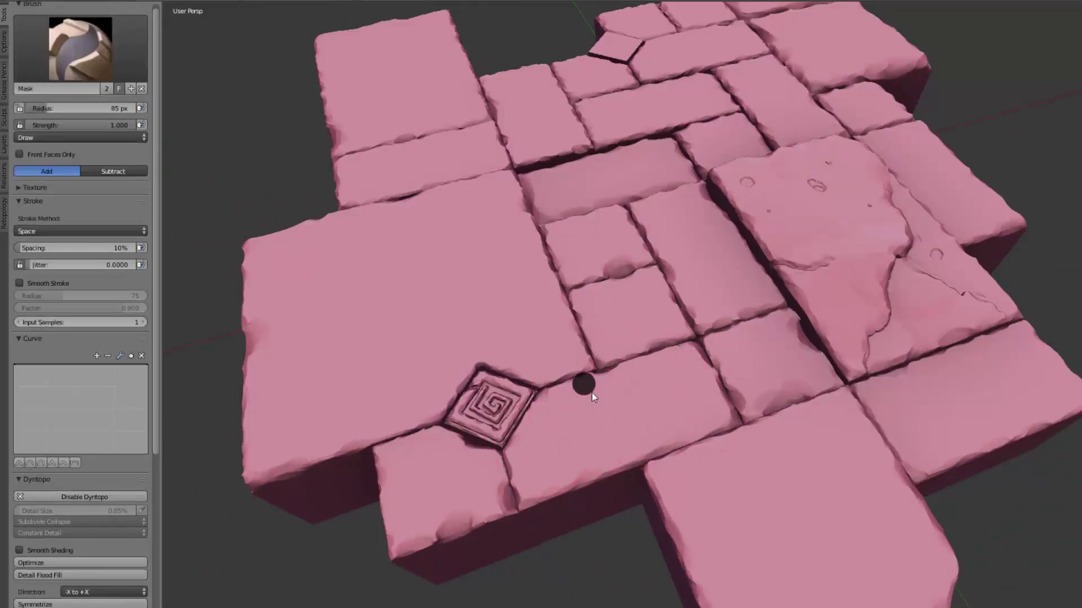
pyautogui.moveTo(630, 437)
pyautogui.mouseDown()
pyautogui.moveTo(681, 408)
pyautogui.moveTo(511, 451)
pyautogui.mouseUp()
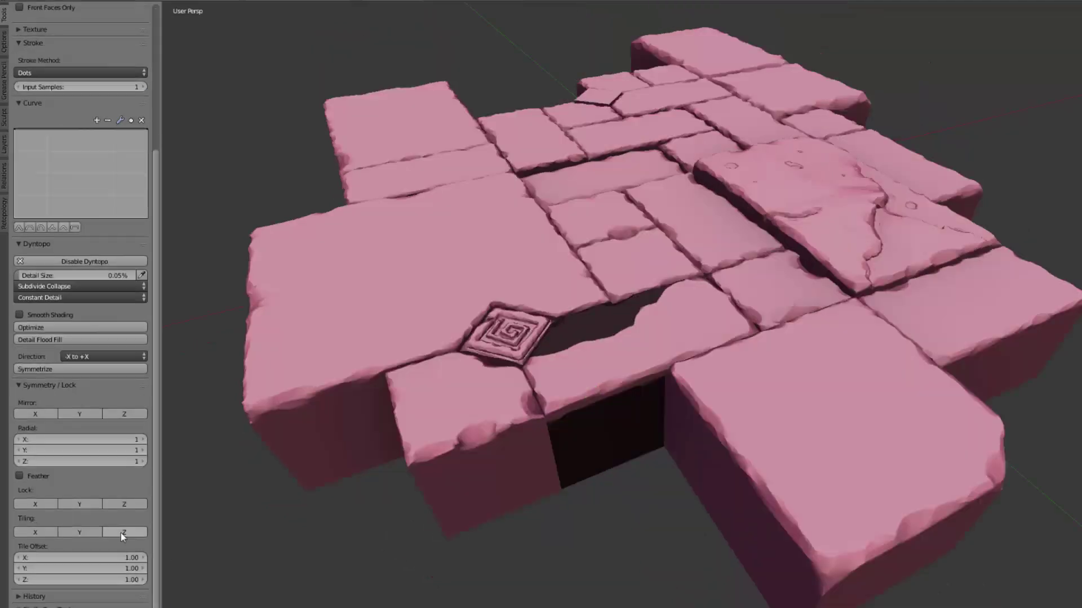
pyautogui.press('f')
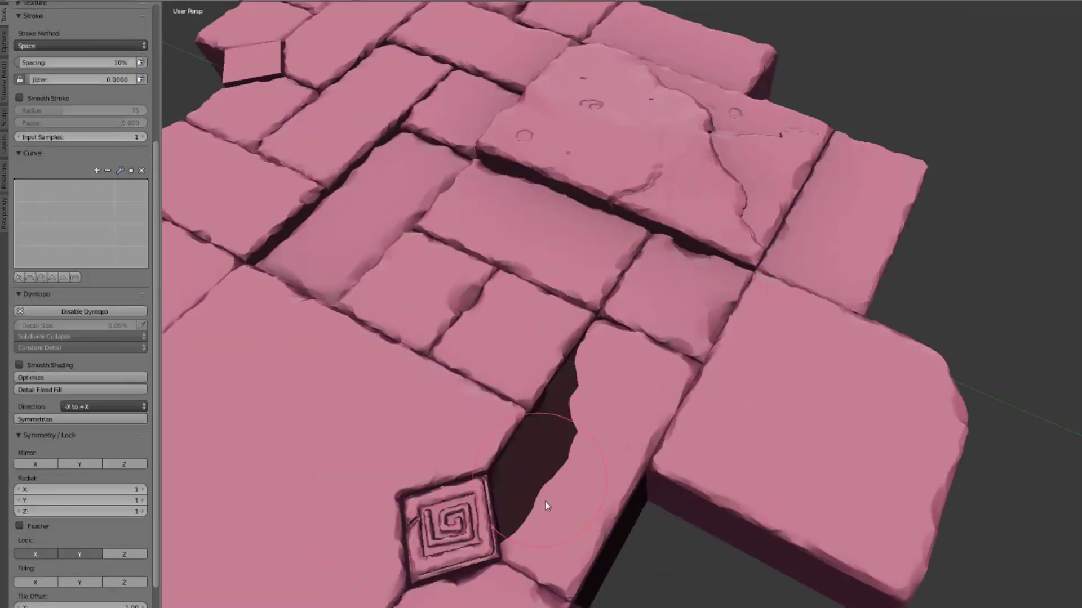
pyautogui.moveTo(612, 454); pyautogui.dragTo(630, 507)
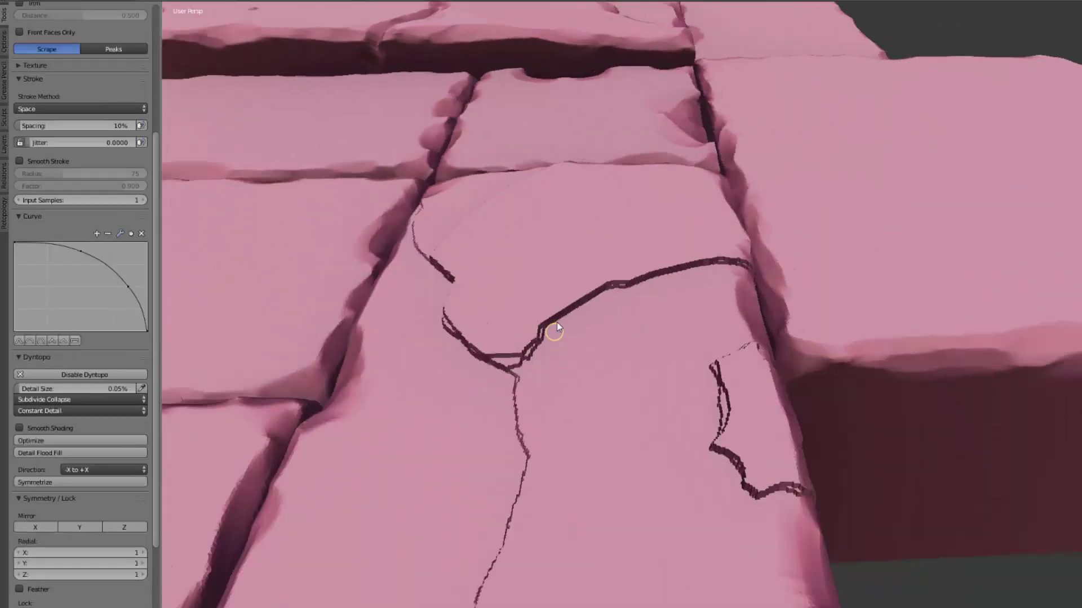
# Step: Set the dyntopo detail size to 0.08% and scrape the broken ledge across the long block
pyautogui.moveTo(73, 389); pyautogui.dragTo(91, 389)
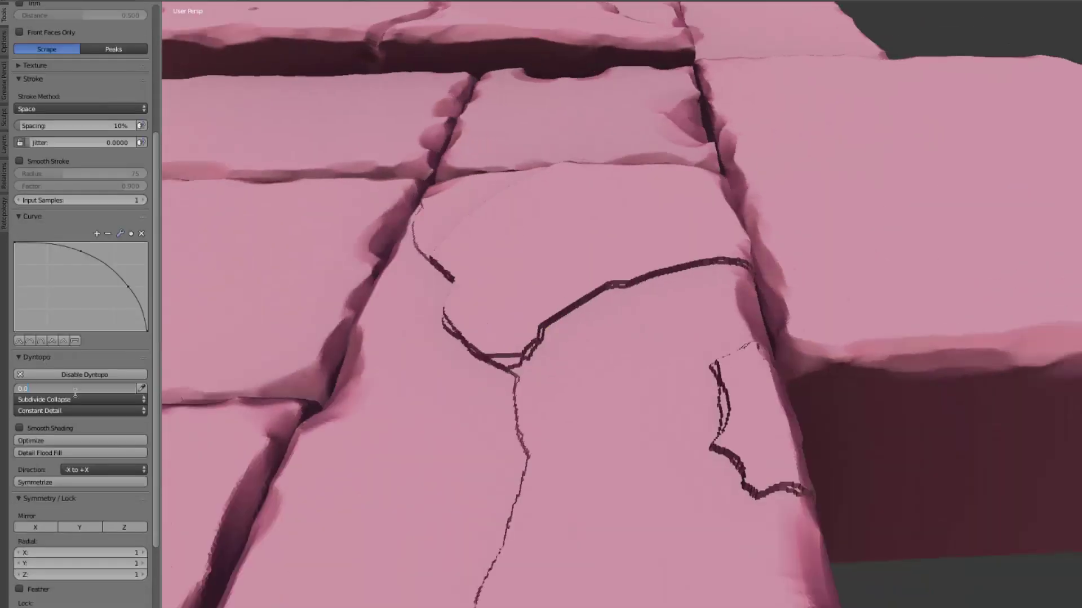
pyautogui.moveTo(560, 306)
pyautogui.mouseDown()
pyautogui.moveTo(507, 375)
pyautogui.moveTo(644, 273)
pyautogui.mouseUp()
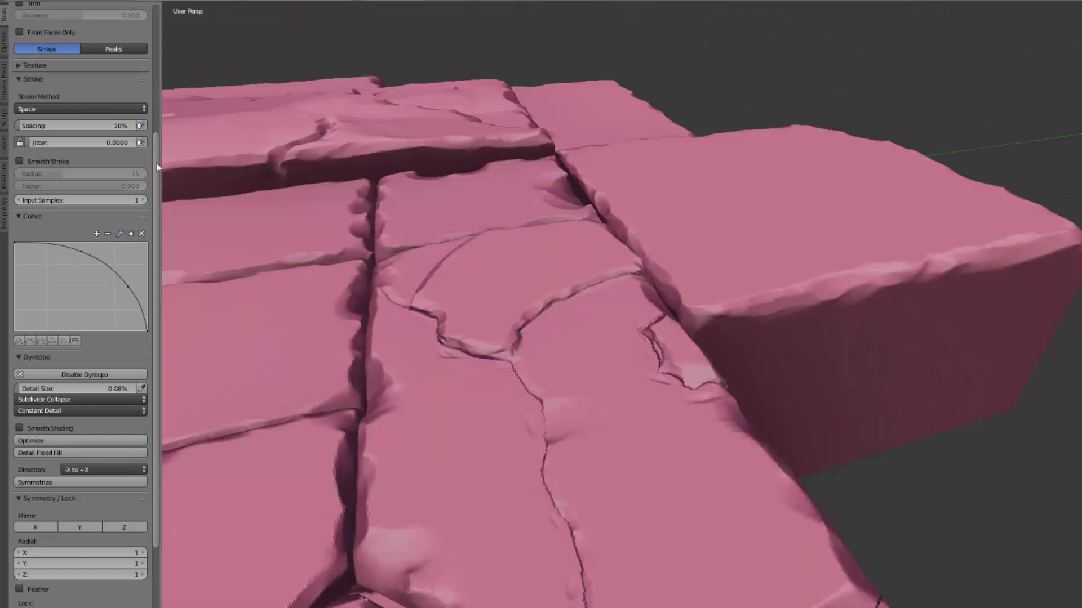
# Step: Switch to the Layer brush at 5 px radius and carve small pits and squiggles into the long block's top
pyautogui.press('x')
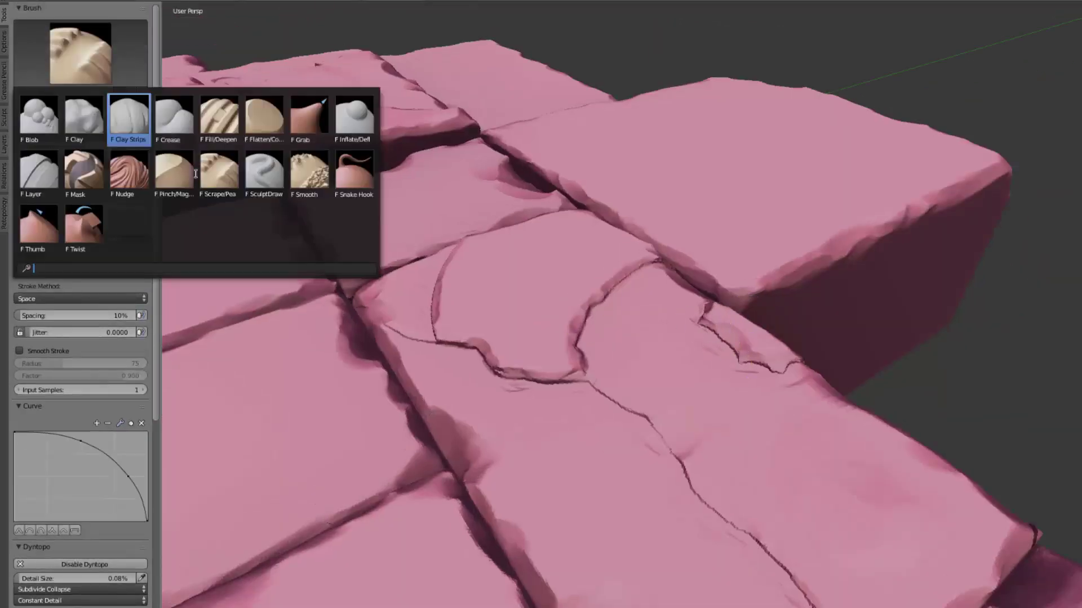
pyautogui.click(126, 169)
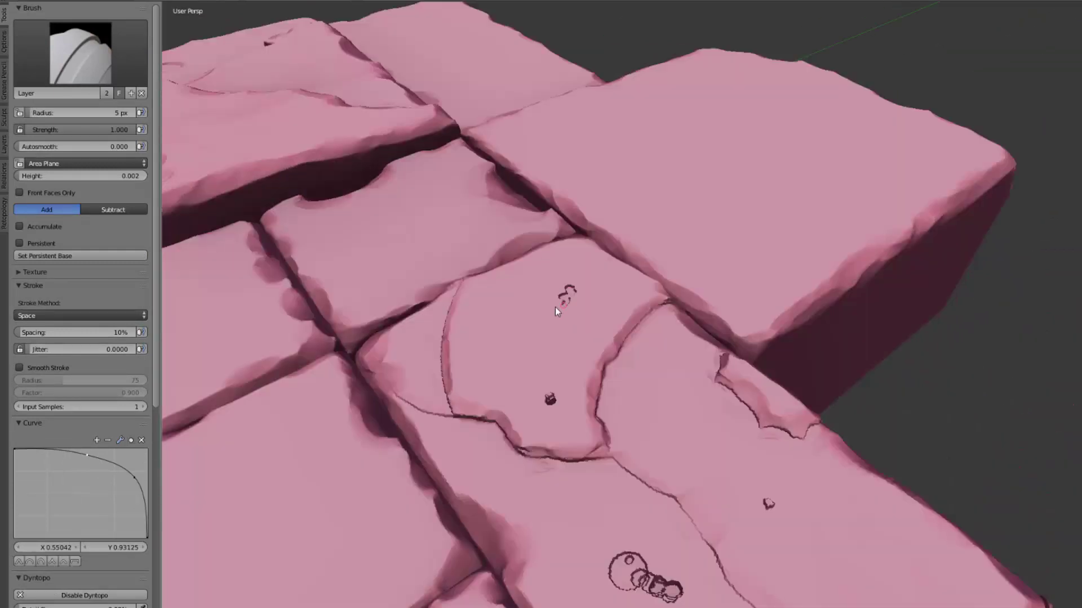
pyautogui.moveTo(563, 293); pyautogui.dragTo(591, 273)
pyautogui.click(81, 53)
pyautogui.click(358, 169)
pyautogui.press('f')
pyautogui.click(554, 378)
pyautogui.click(550, 399)
pyautogui.moveTo(615, 567)
pyautogui.mouseDown()
pyautogui.moveTo(634, 587)
pyautogui.moveTo(675, 591)
pyautogui.mouseUp()
pyautogui.click(768, 504)
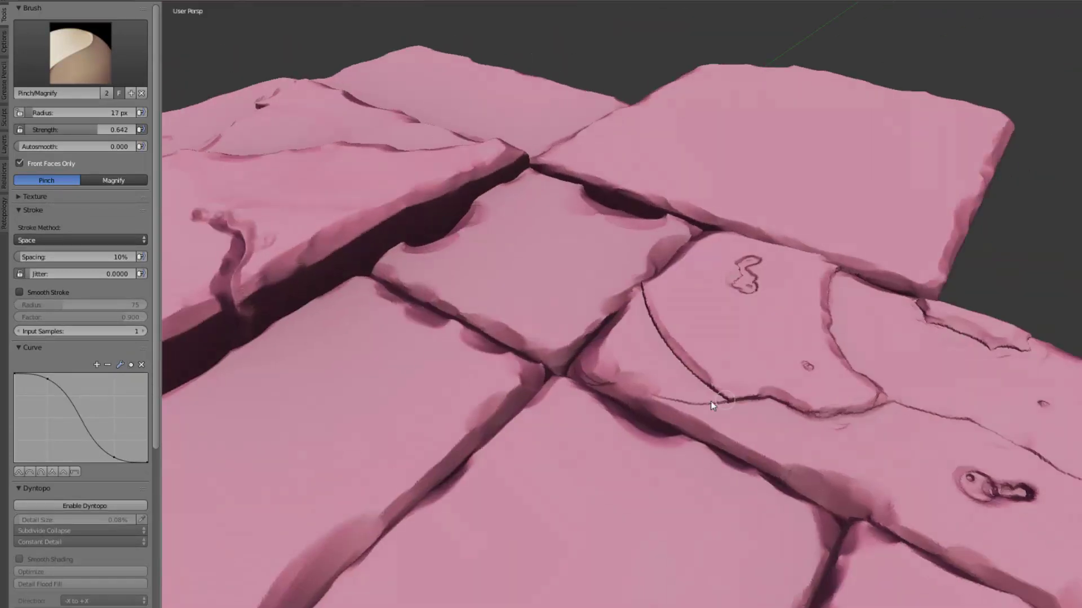
# Step: Enable dyntopo and mask part of the small square block beside the long one, redoing the first stroke, to form a jagged crack
pyautogui.scroll(-6, 85, 394)
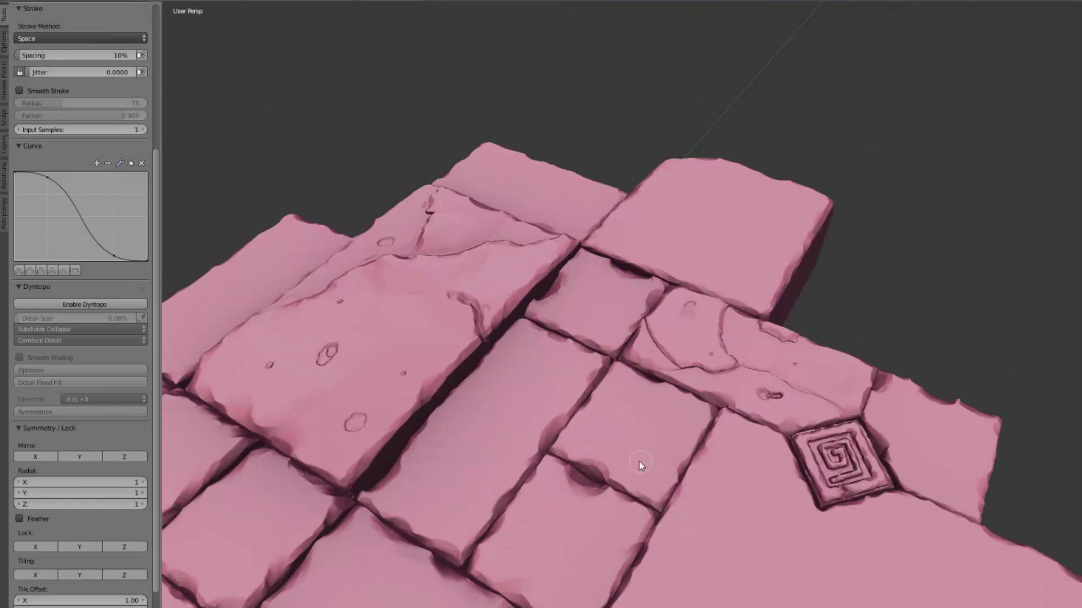
pyautogui.hotkey('ctrl', 'd')
pyautogui.moveTo(553, 445); pyautogui.dragTo(632, 441)
pyautogui.hotkey('ctrl', 'z')
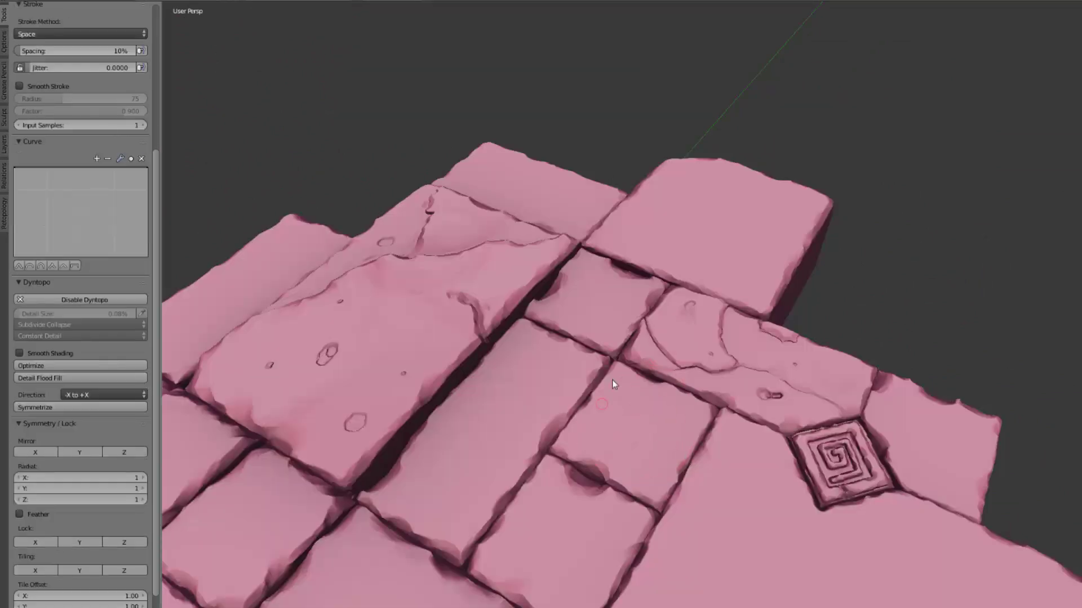
pyautogui.moveTo(613, 382)
pyautogui.mouseDown()
pyautogui.moveTo(634, 476)
pyautogui.moveTo(631, 426)
pyautogui.moveTo(657, 445)
pyautogui.mouseUp()
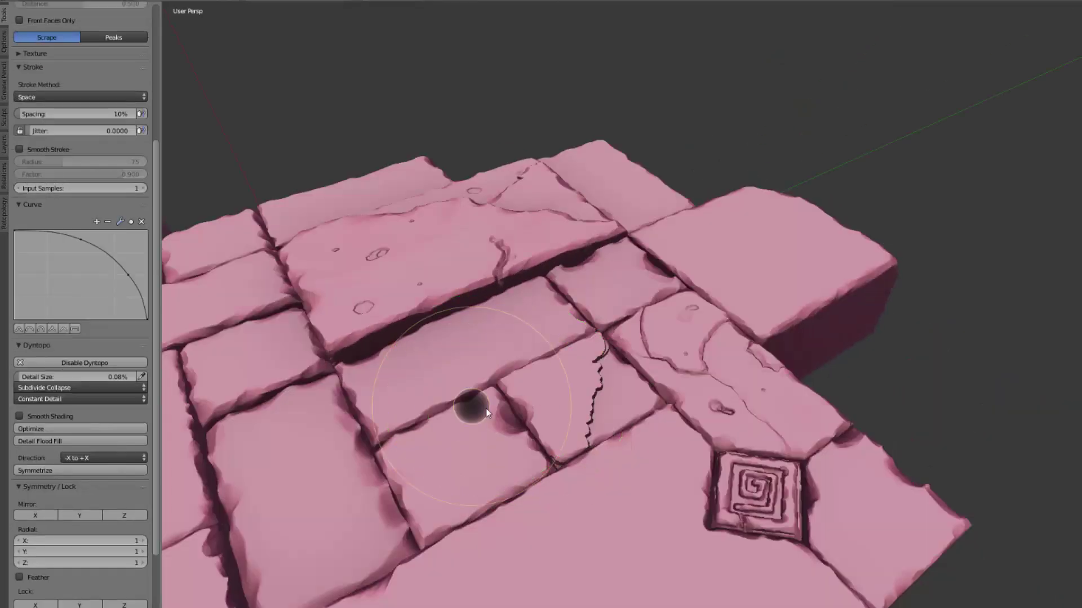
pyautogui.scroll(3, 586, 402)
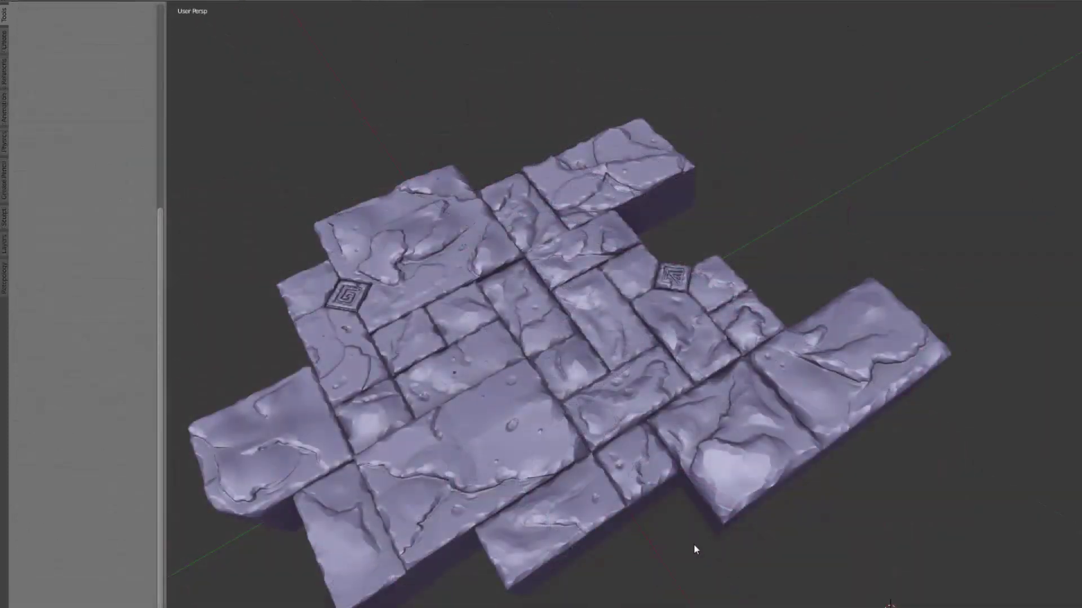
# Step: Select the large outer block at the far end of the finished floor and add a Decimate modifier
pyautogui.moveTo(653, 555); pyautogui.dragTo(732, 519, button='middle')
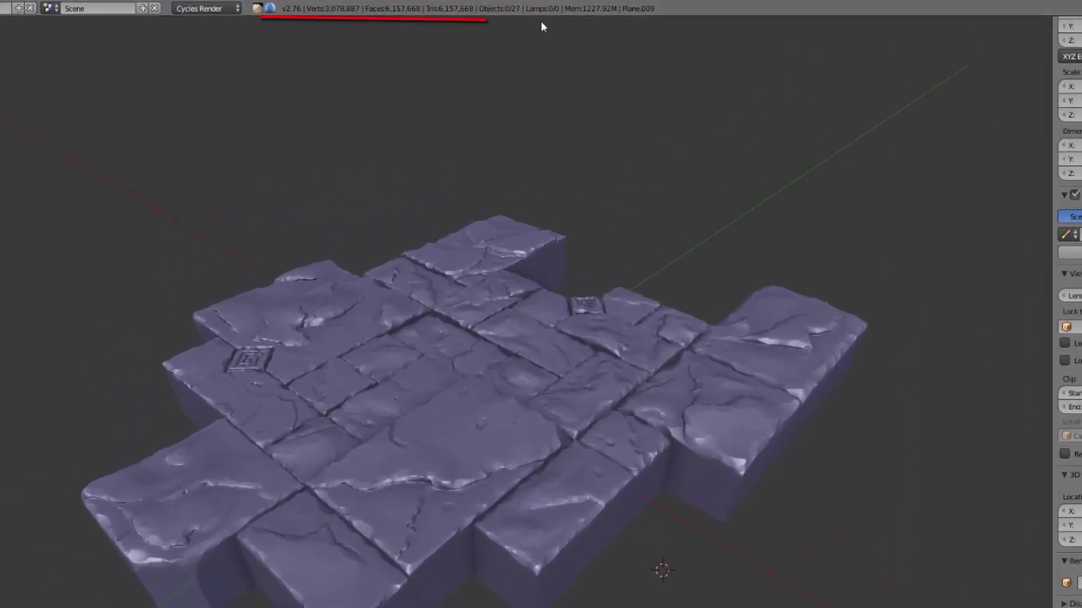
pyautogui.moveTo(780, 286); pyautogui.dragTo(844, 313, button='middle')
pyautogui.moveTo(584, 472); pyautogui.dragTo(692, 425, button='middle')
pyautogui.rightClick(692, 426)
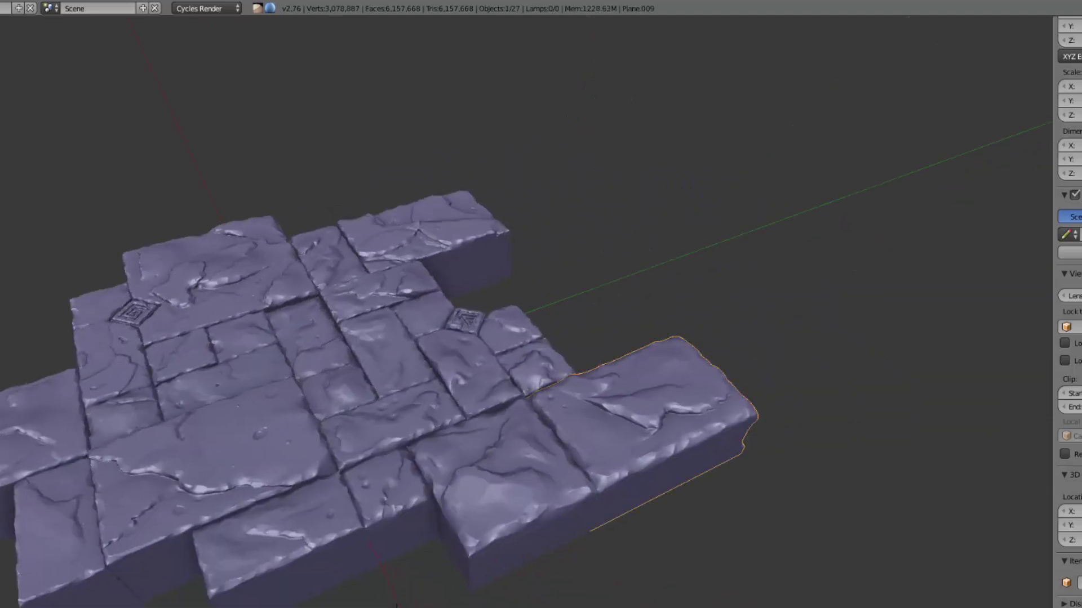
pyautogui.click(1055, 161)
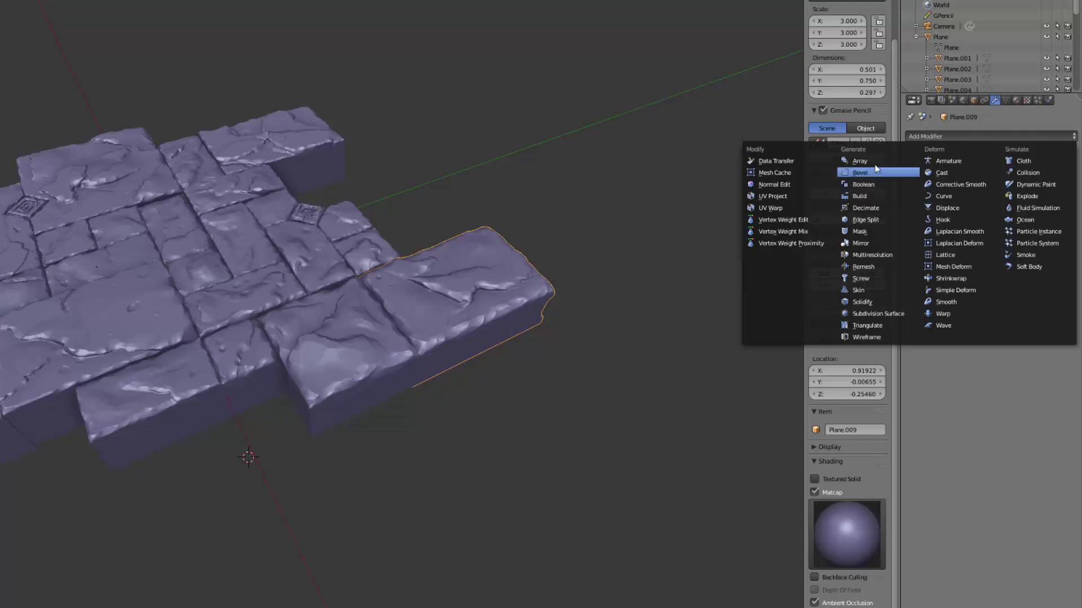
pyautogui.click(875, 209)
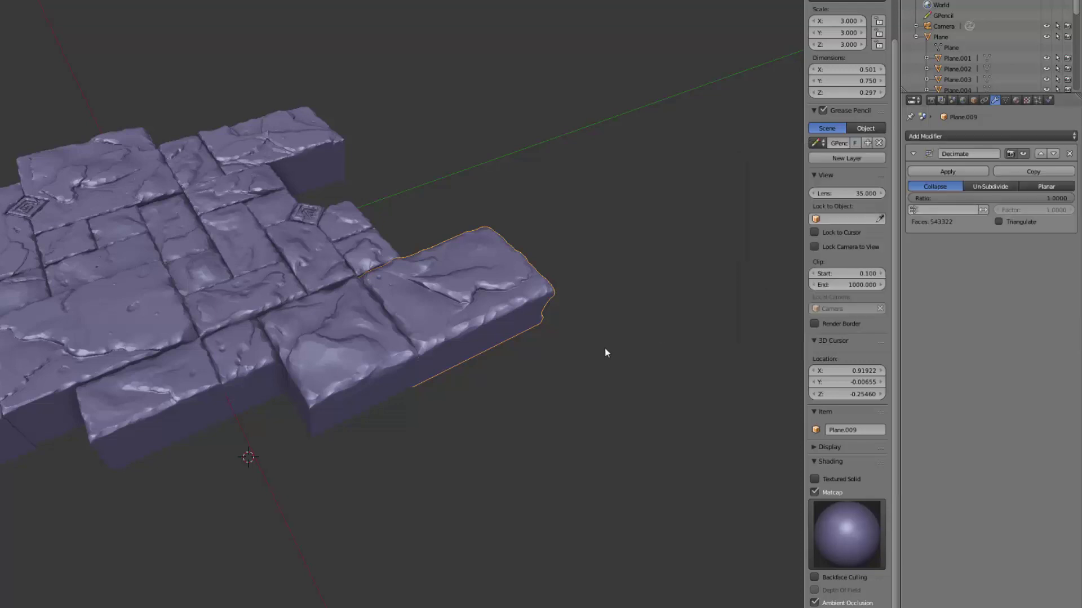
# Step: Set the Decimate ratio of the selected block to 0.5
pyautogui.scroll(6, 575, 389)
pyautogui.moveTo(434, 424); pyautogui.dragTo(503, 394, button='middle')
pyautogui.scroll(3, 492, 397)
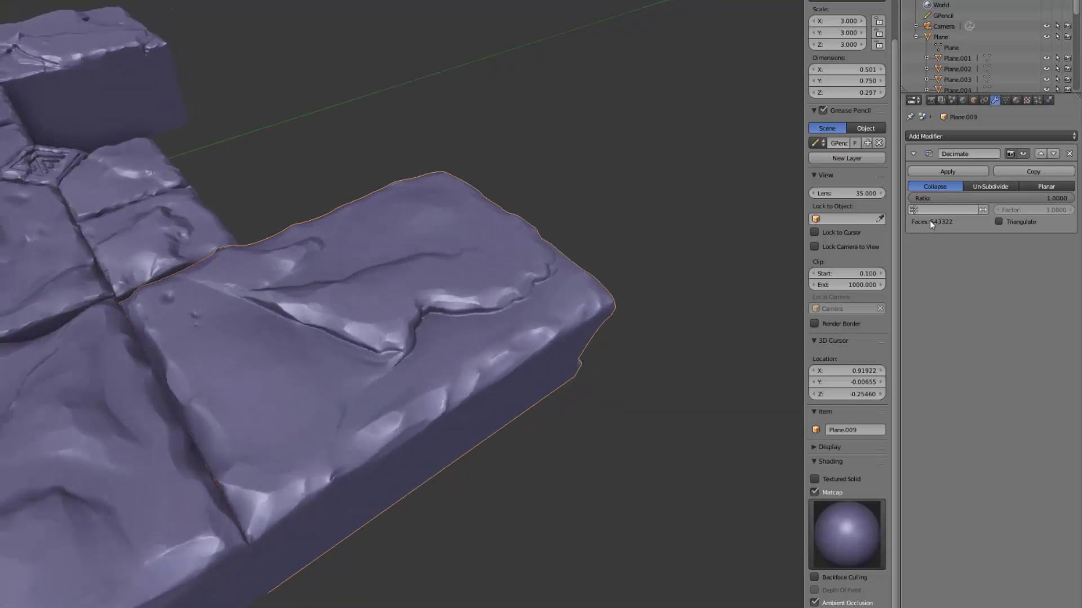
pyautogui.moveTo(552, 338); pyautogui.dragTo(488, 357, button='middle')
pyautogui.click(997, 199)
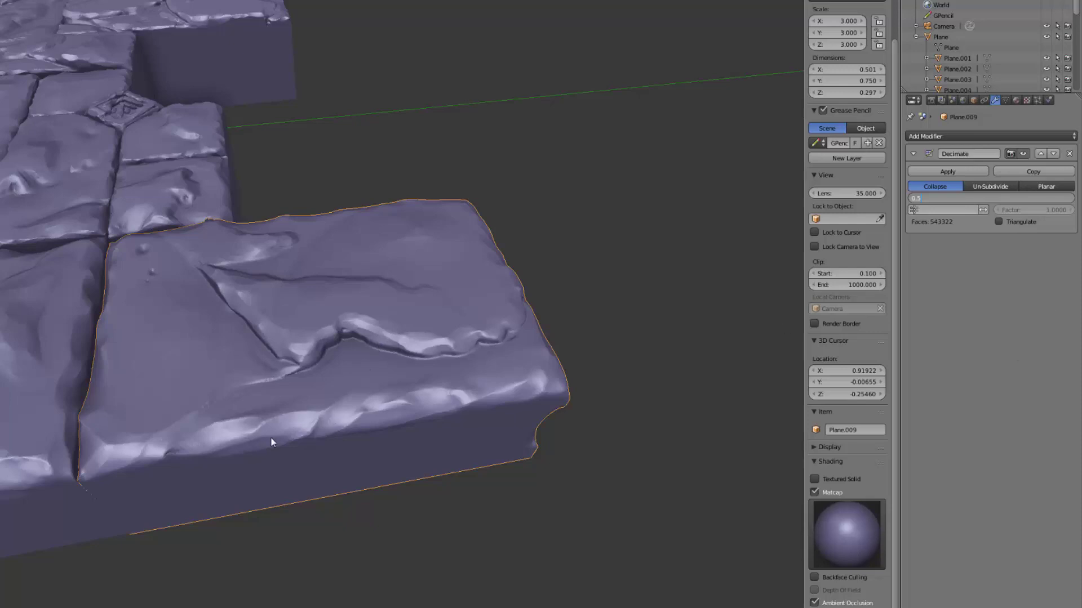
pyautogui.press('Return')
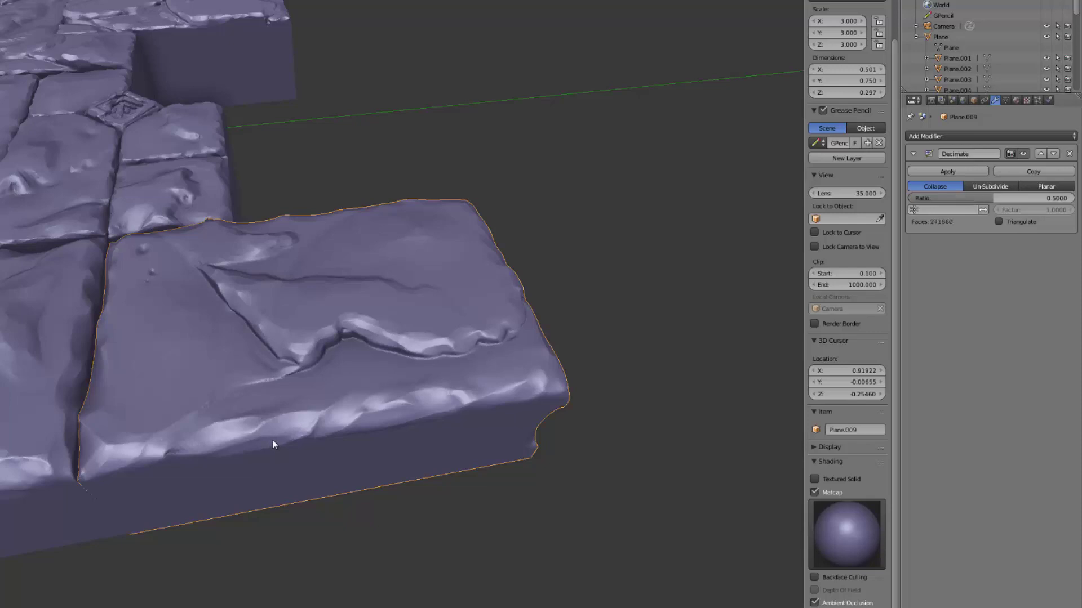
# Step: Reduce the Decimate ratio to 0.3 and inspect the block's chipped edge up close
pyautogui.moveTo(278, 441); pyautogui.dragTo(296, 440, button='middle')
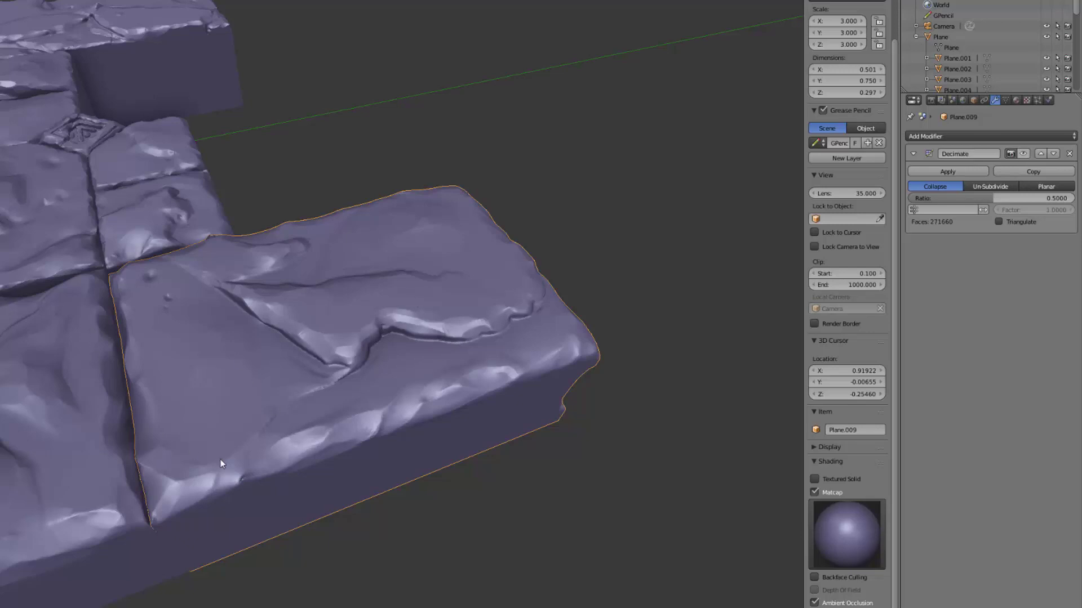
pyautogui.moveTo(490, 347); pyautogui.dragTo(403, 361, button='middle')
pyautogui.click(982, 198)
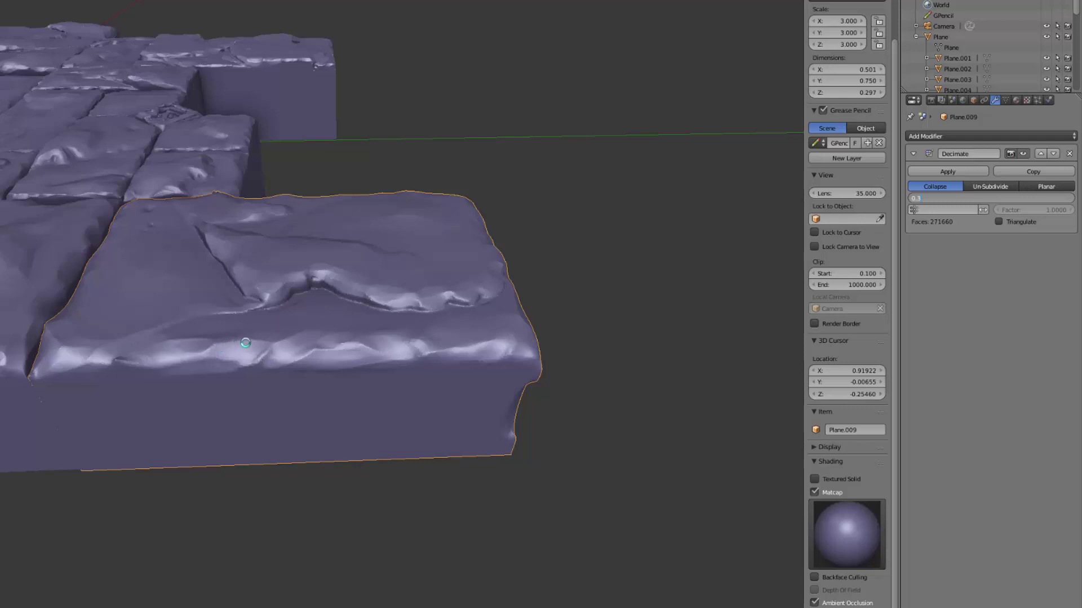
pyautogui.press('Return')
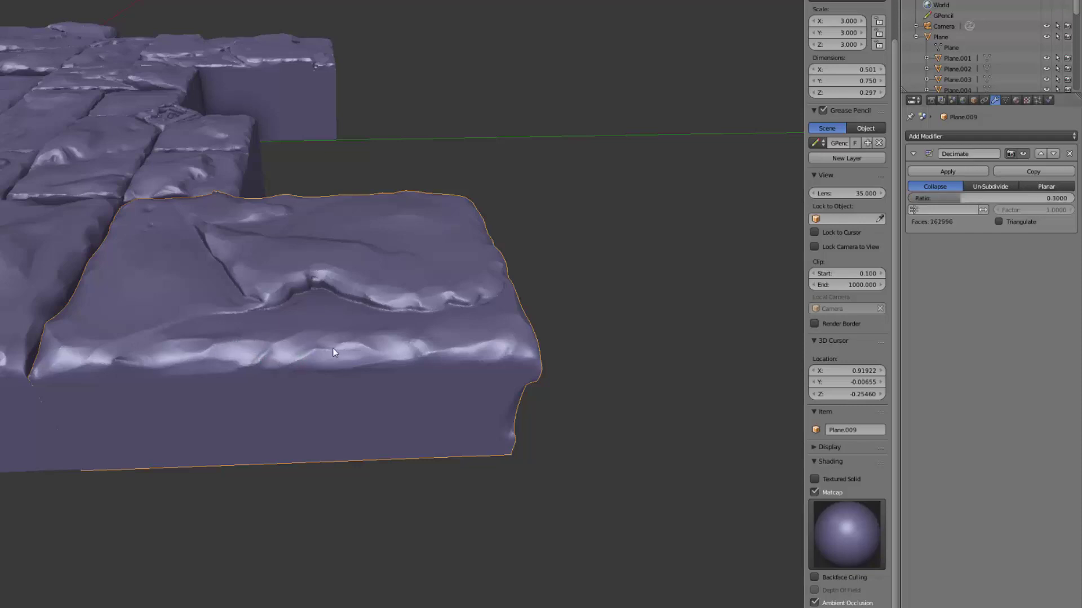
pyautogui.scroll(4, 381, 378)
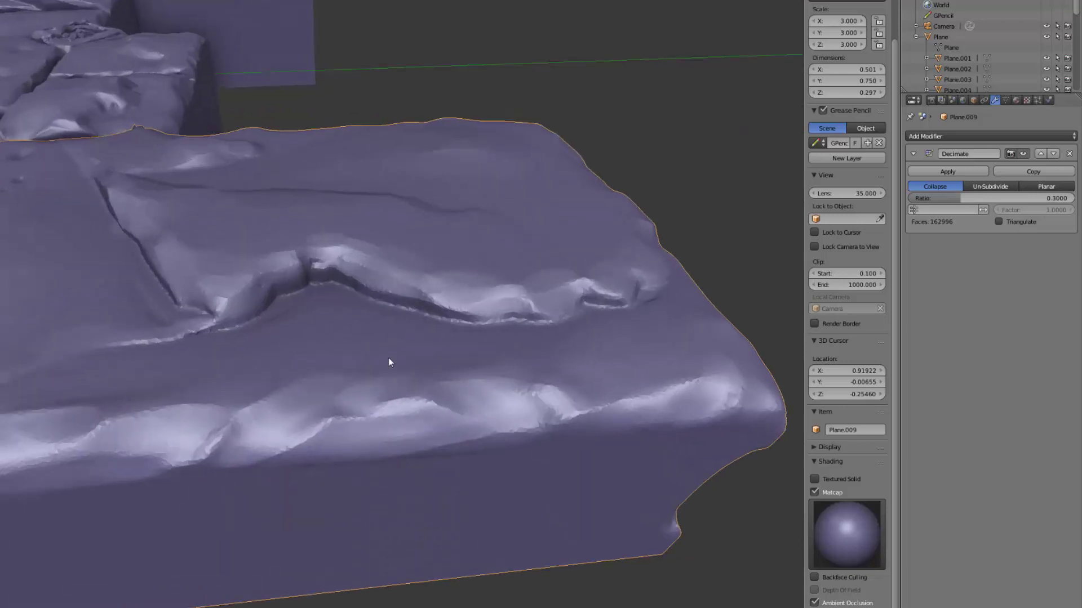
# Step: Set the selected outer block's Decimate ratio to 0.5 and apply the modifier
pyautogui.click(948, 197)
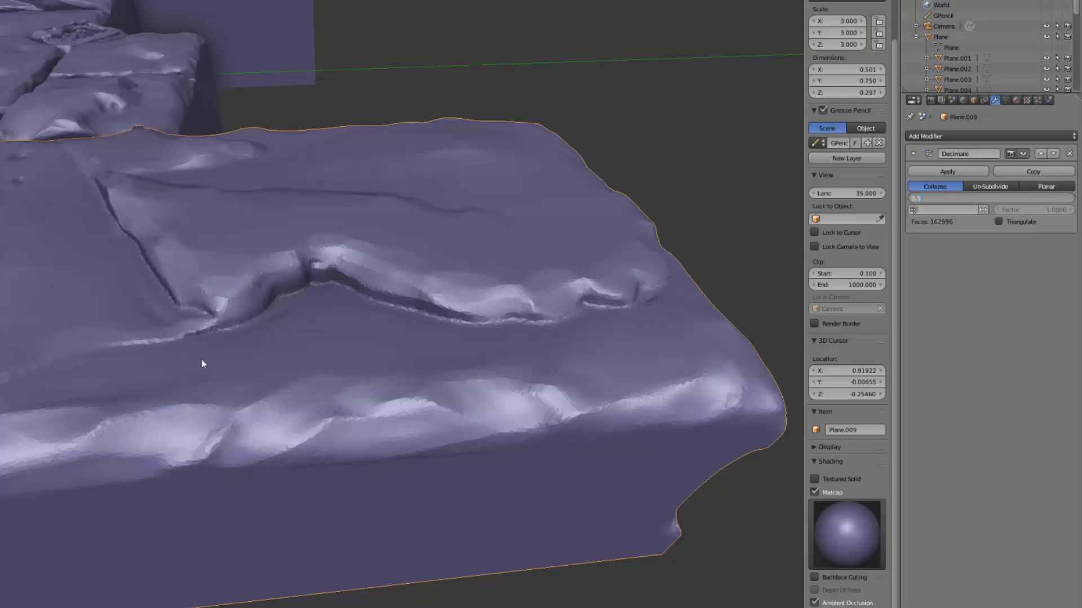
pyautogui.press('Return')
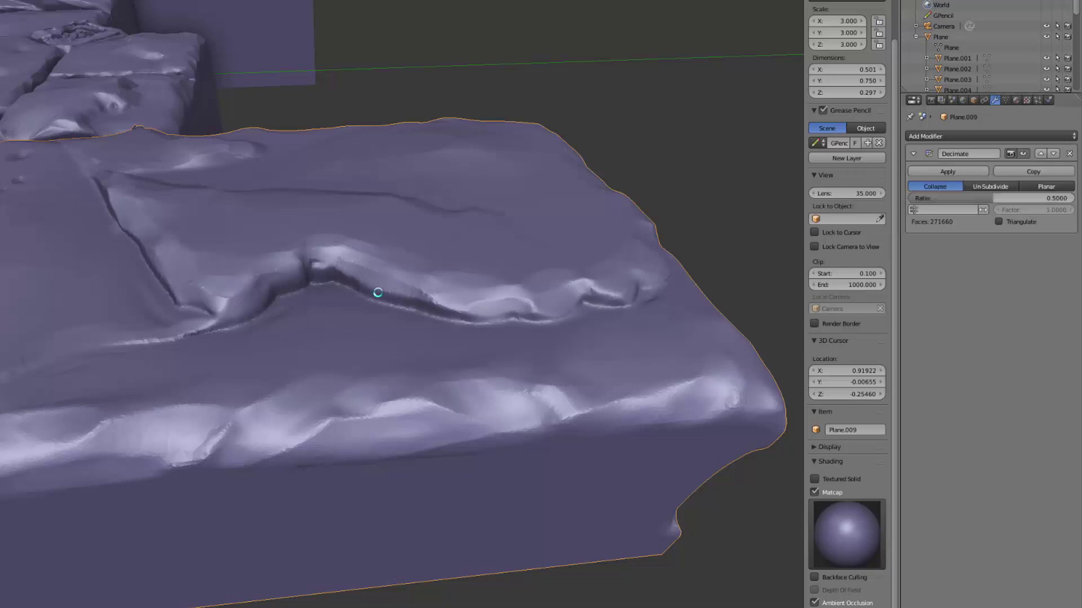
pyautogui.scroll(-5, 392, 272)
pyautogui.scroll(4, 382, 281)
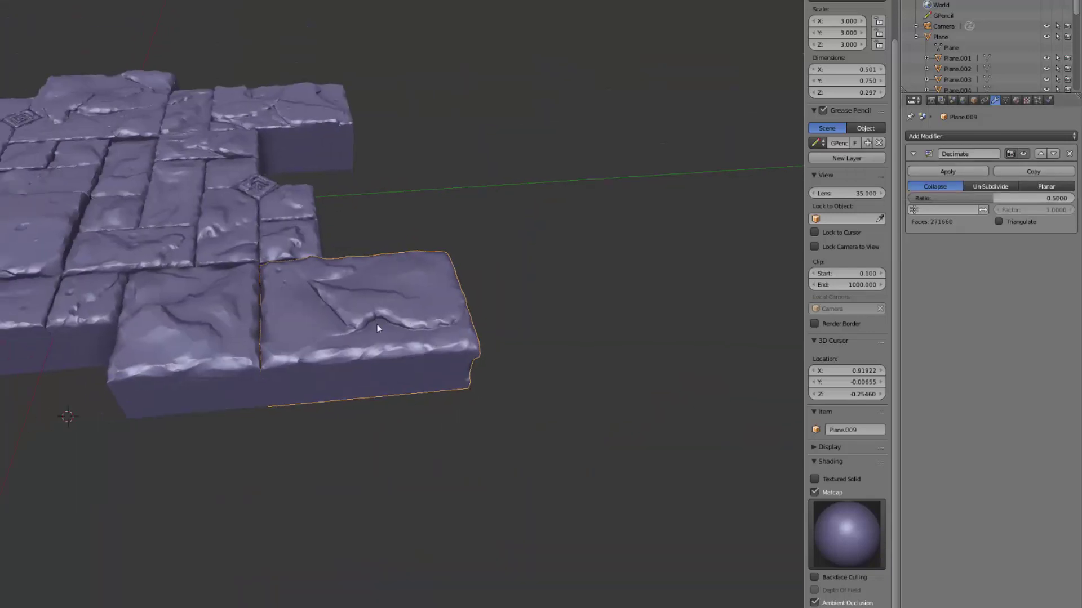
pyautogui.moveTo(373, 329); pyautogui.dragTo(490, 268, button='middle')
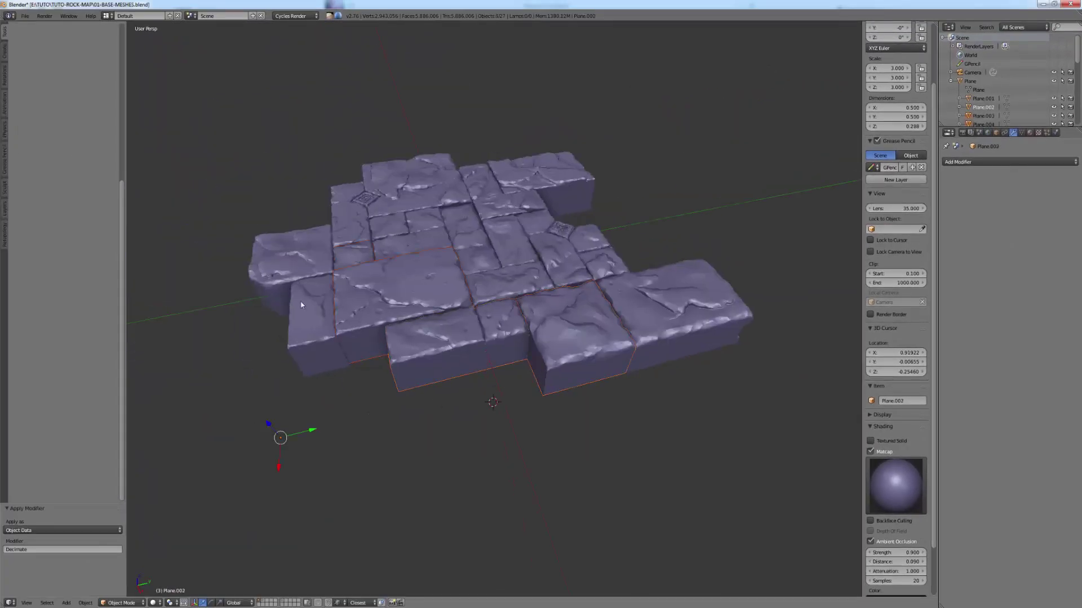
# Step: Box-select every floor block except the already decimated outer one, join them and add a Decimate modifier
pyautogui.moveTo(519, 333); pyautogui.dragTo(484, 315, button='middle')
pyautogui.press('b')
pyautogui.moveTo(287, 127); pyautogui.dragTo(487, 356)
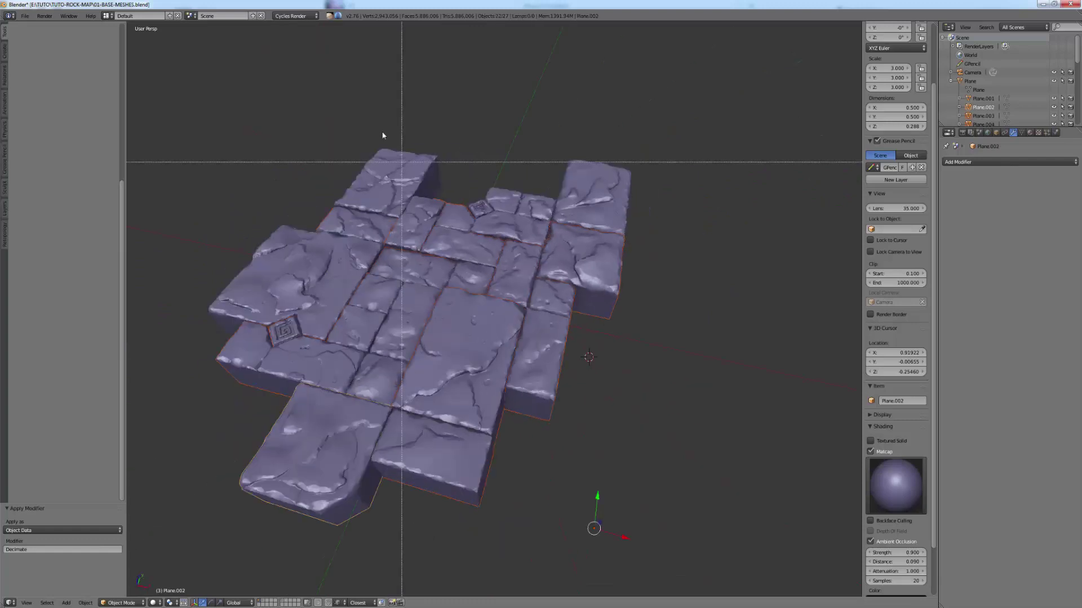
pyautogui.moveTo(362, 116); pyautogui.dragTo(536, 193)
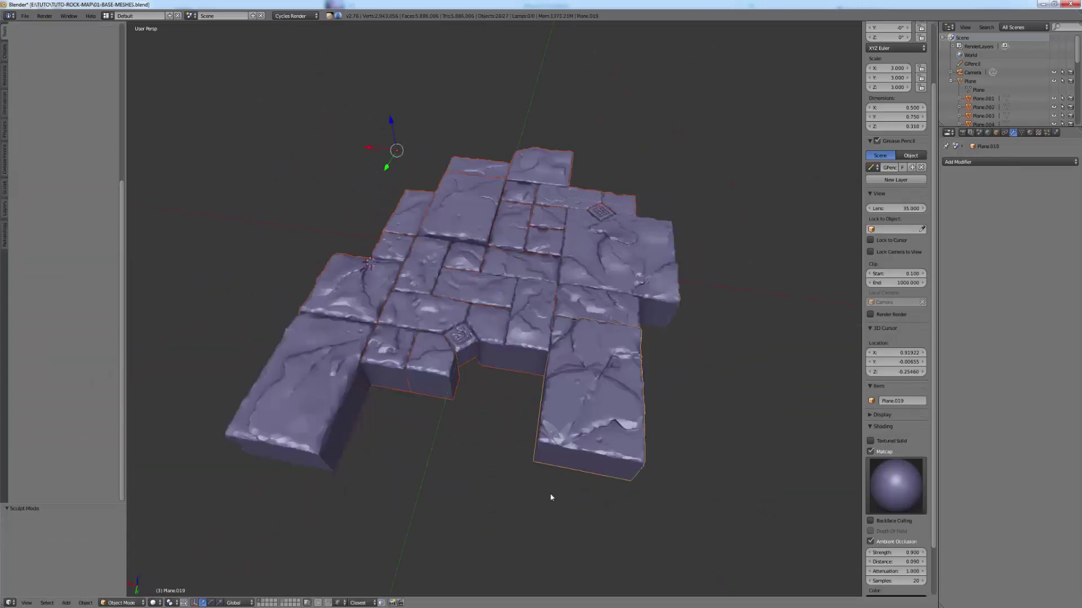
pyautogui.moveTo(550, 492); pyautogui.dragTo(735, 432, button='middle')
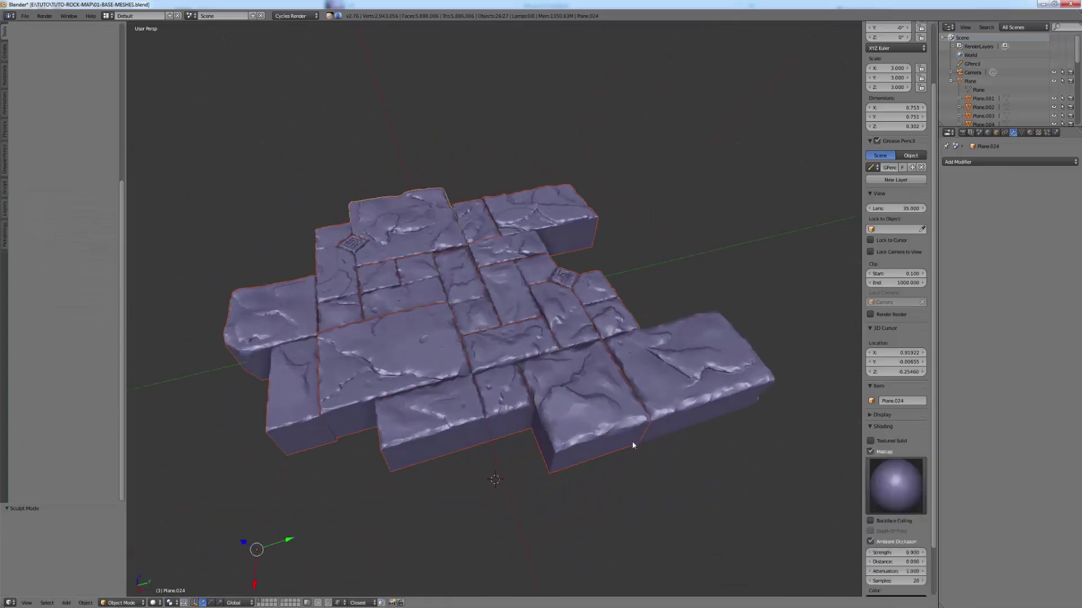
pyautogui.moveTo(632, 446)
pyautogui.mouseDown(button='middle')
pyautogui.moveTo(507, 446)
pyautogui.moveTo(540, 448)
pyautogui.mouseUp(button='middle')
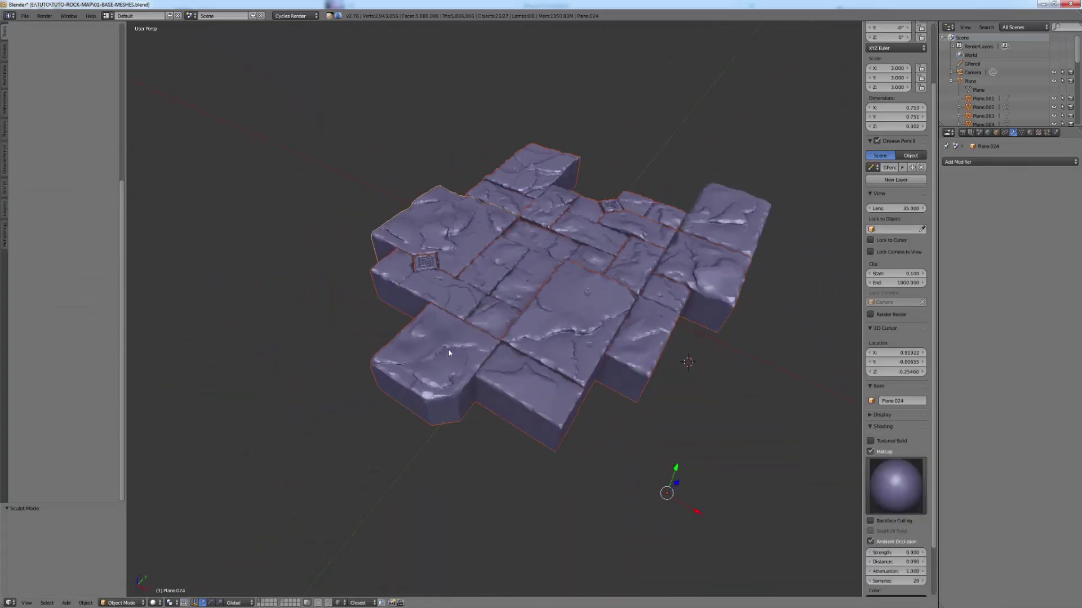
pyautogui.click(980, 163)
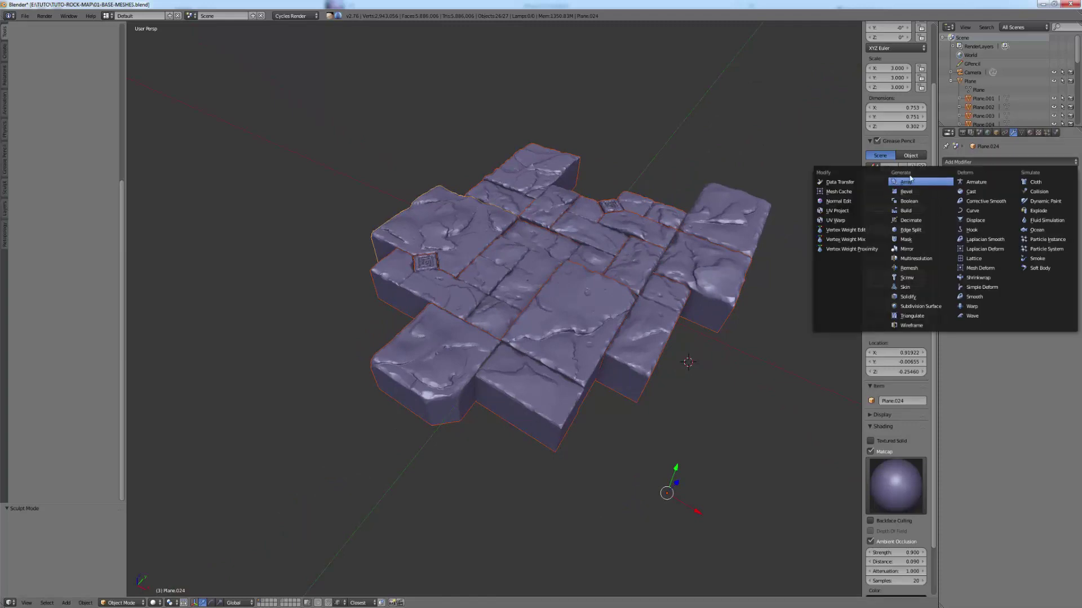
pyautogui.click(913, 221)
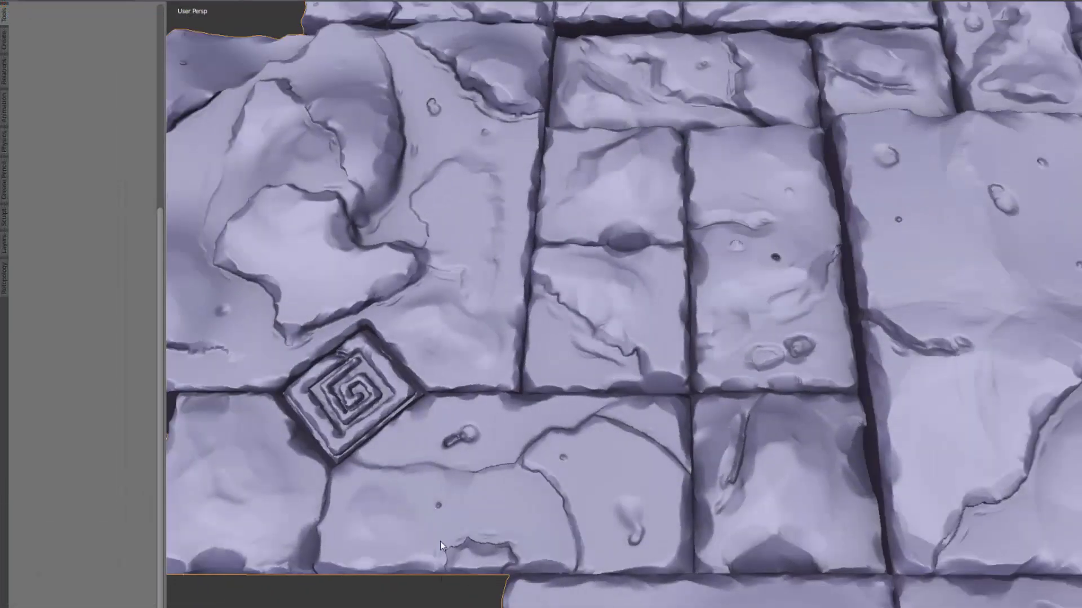
# Step: Examine the joined, decimated floor up close, from above and around its sides for lost sculpted detail
pyautogui.moveTo(441, 542); pyautogui.dragTo(599, 524, button='middle')
pyautogui.scroll(6, 621, 519)
pyautogui.scroll(5, 599, 524)
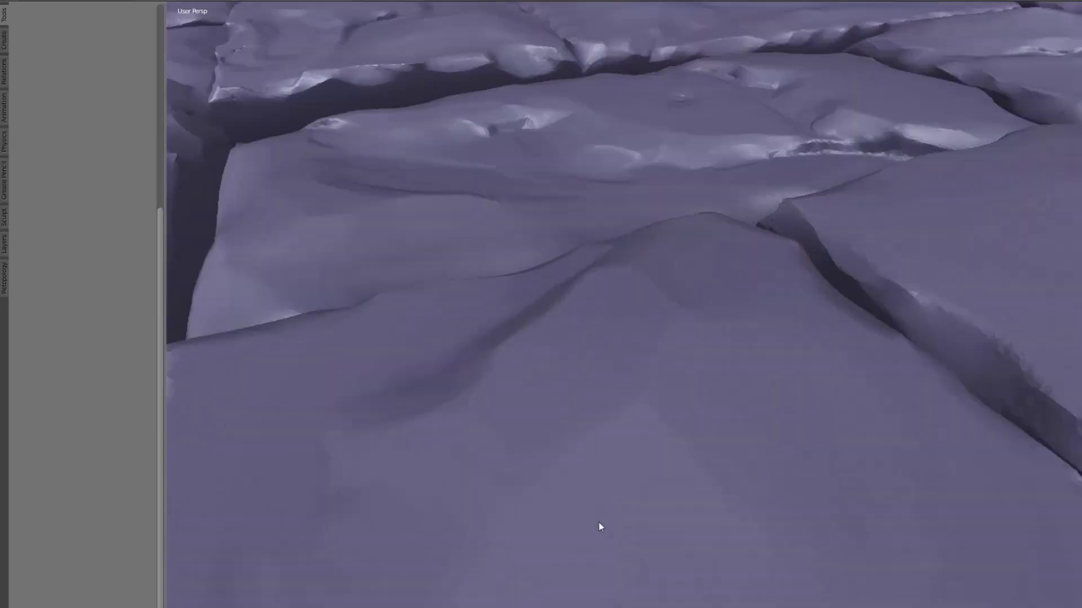
pyautogui.scroll(-6, 600, 526)
pyautogui.moveTo(676, 563); pyautogui.dragTo(775, 603, button='middle')
pyautogui.scroll(-2, 760, 591)
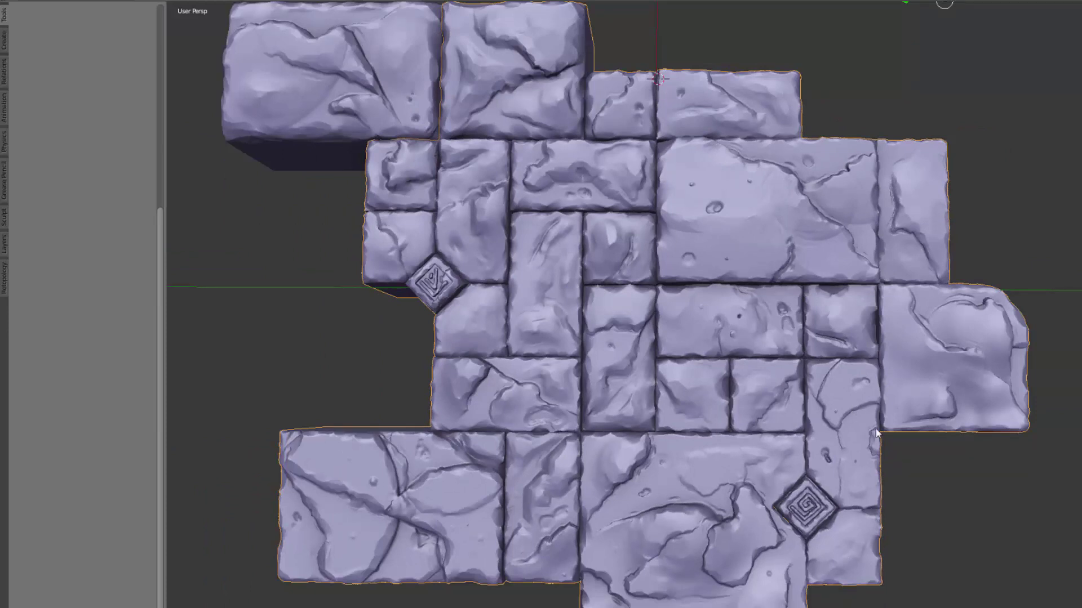
pyautogui.moveTo(866, 548); pyautogui.dragTo(839, 503, button='middle')
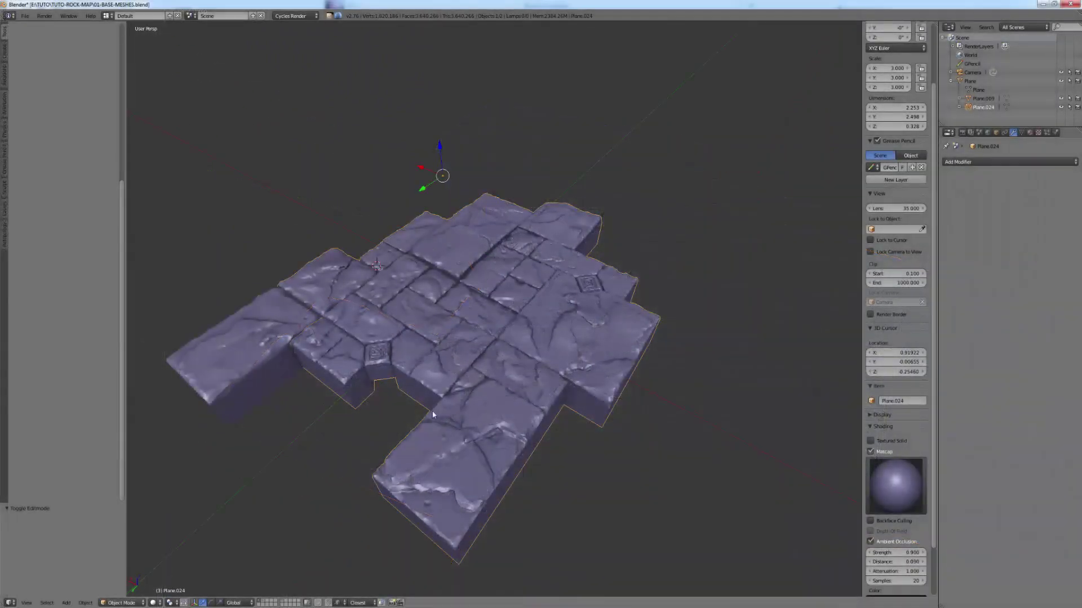
pyautogui.moveTo(435, 415); pyautogui.dragTo(520, 406, button='middle')
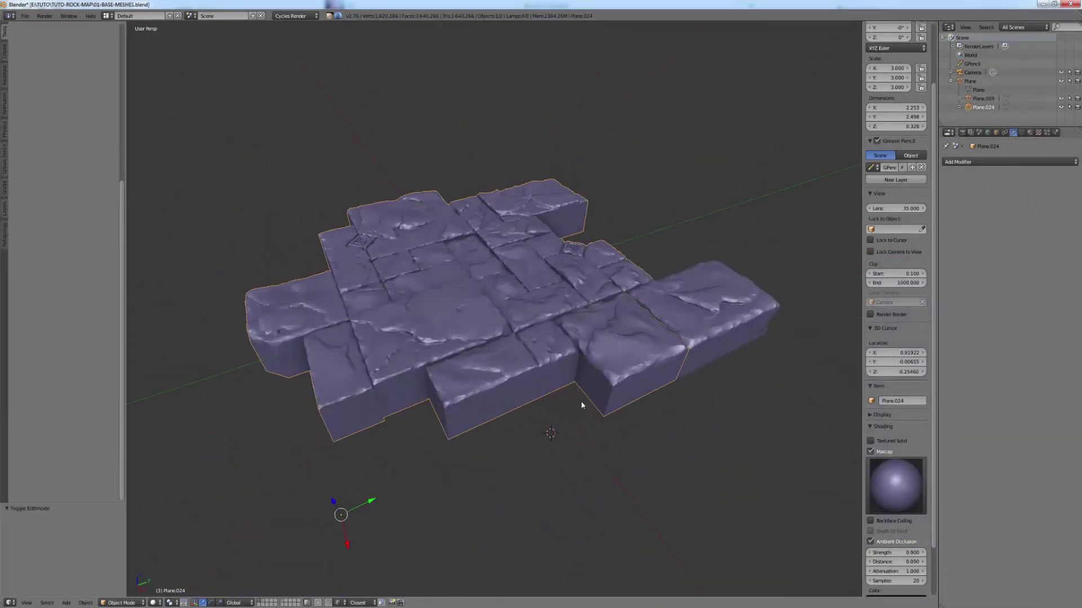
pyautogui.moveTo(598, 399); pyautogui.dragTo(603, 404, button='middle')
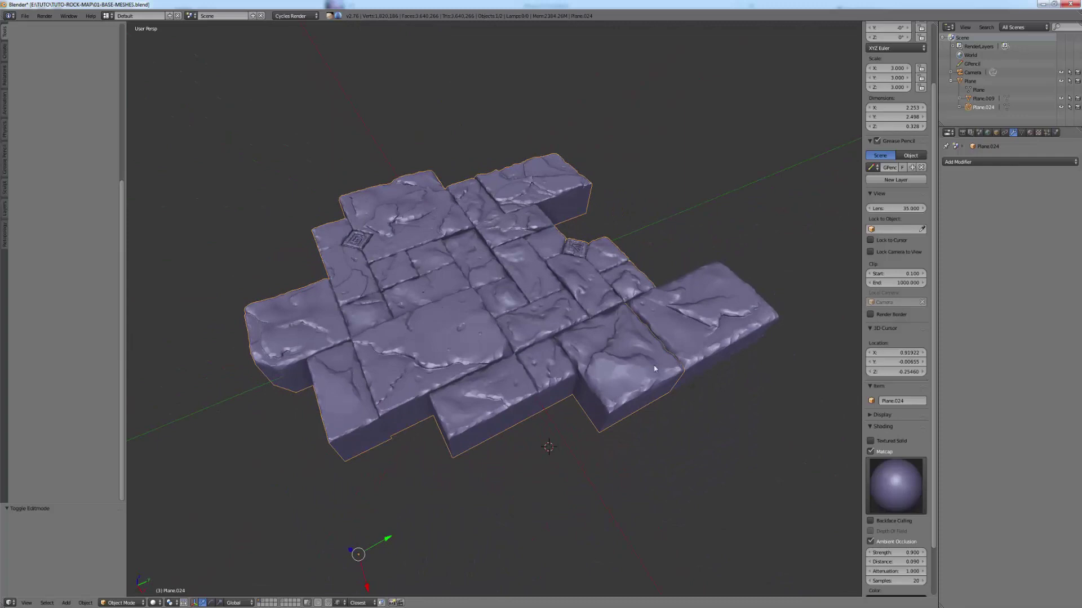
# Step: Select the joined floor mesh, select all its geometry in Edit Mode and separate it back into individual block objects
pyautogui.rightClick(713, 332)
pyautogui.click(1011, 162)
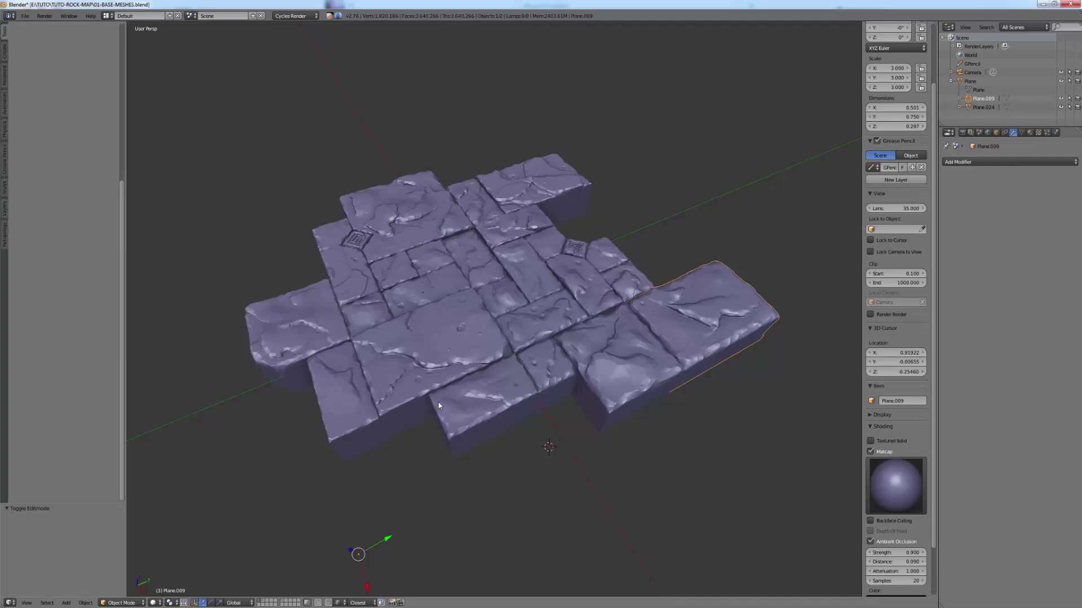
pyautogui.moveTo(439, 408); pyautogui.dragTo(555, 312, button='middle')
pyautogui.moveTo(424, 279); pyautogui.dragTo(425, 276, button='middle')
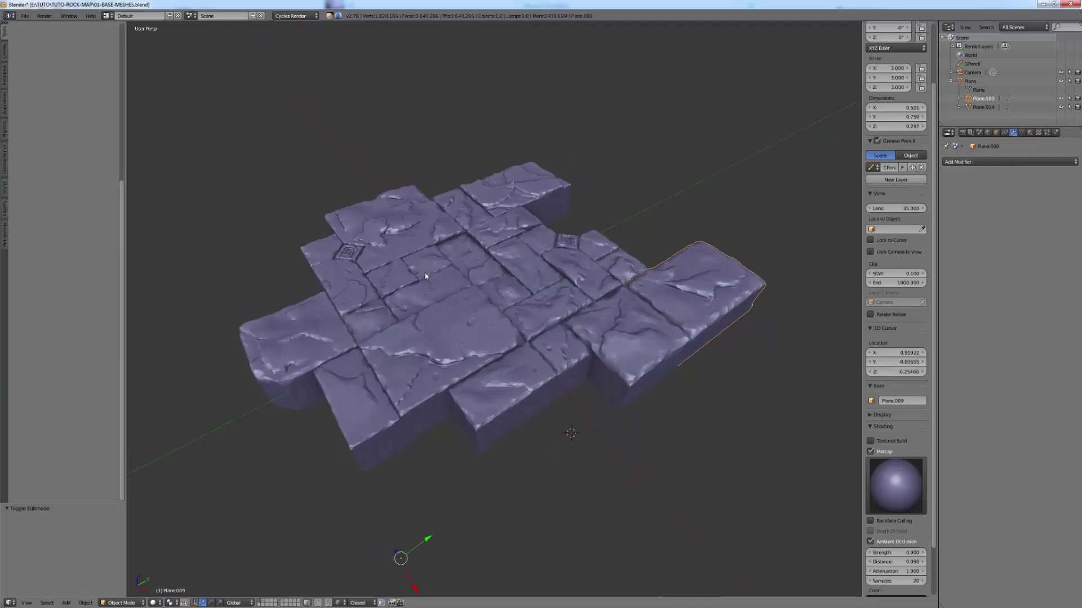
pyautogui.rightClick(424, 276)
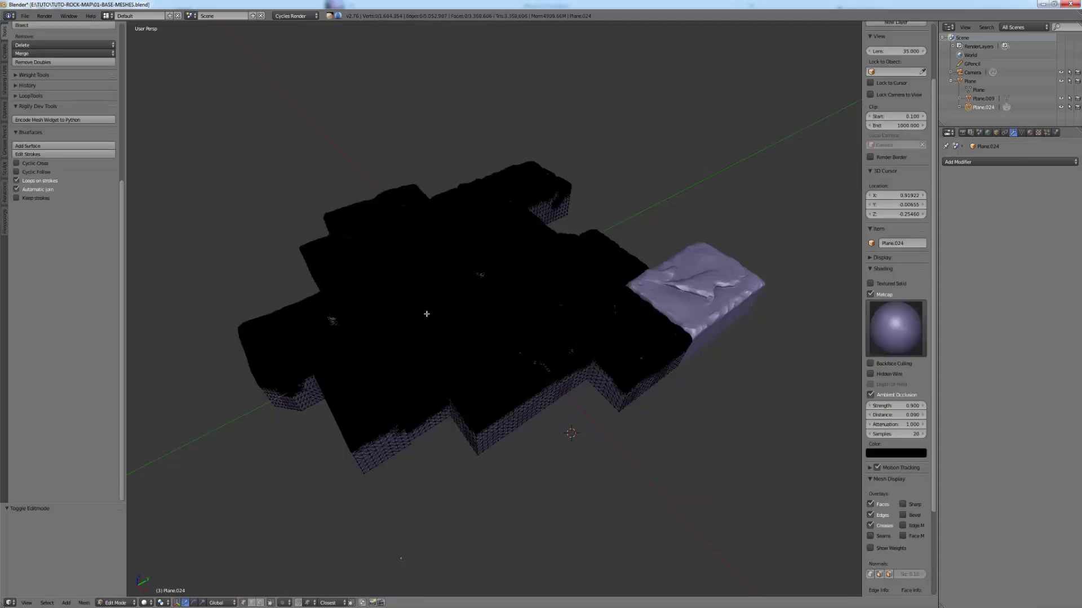
pyautogui.moveTo(430, 310); pyautogui.dragTo(475, 267, button='middle')
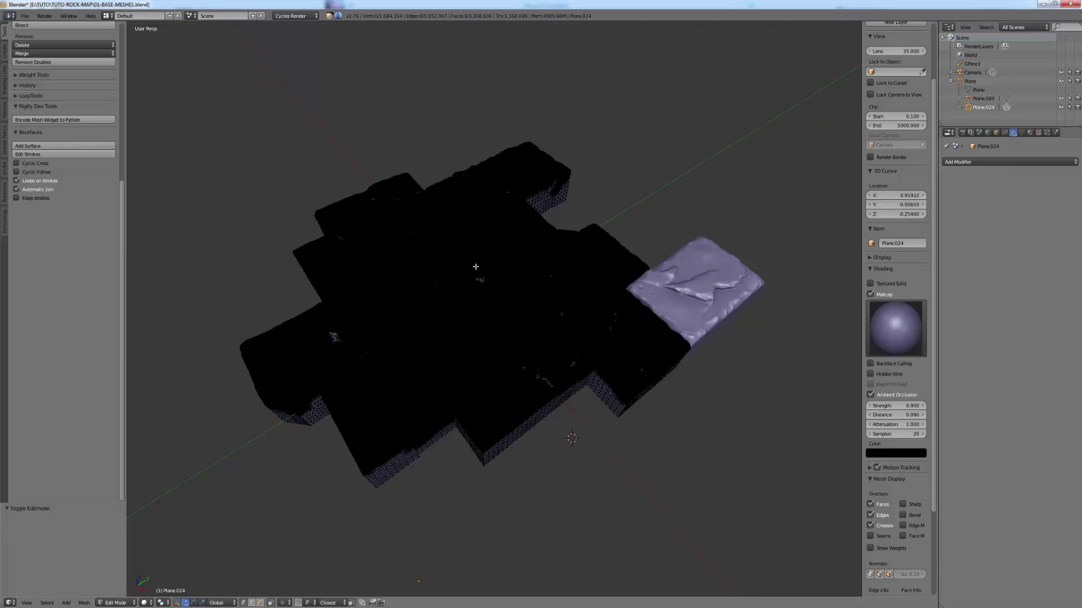
pyautogui.press('a')
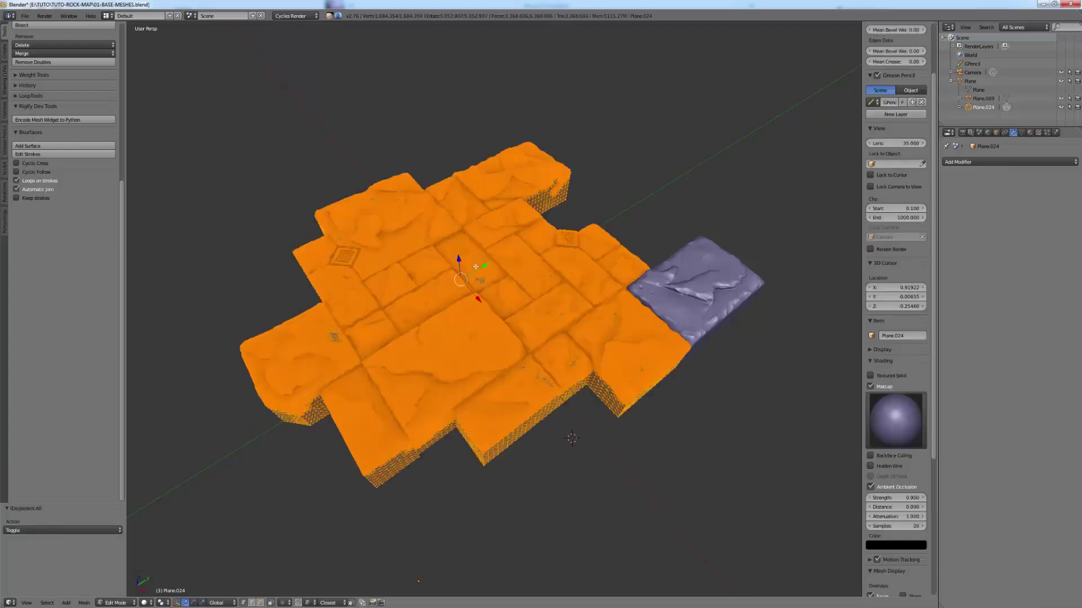
pyautogui.press('p')
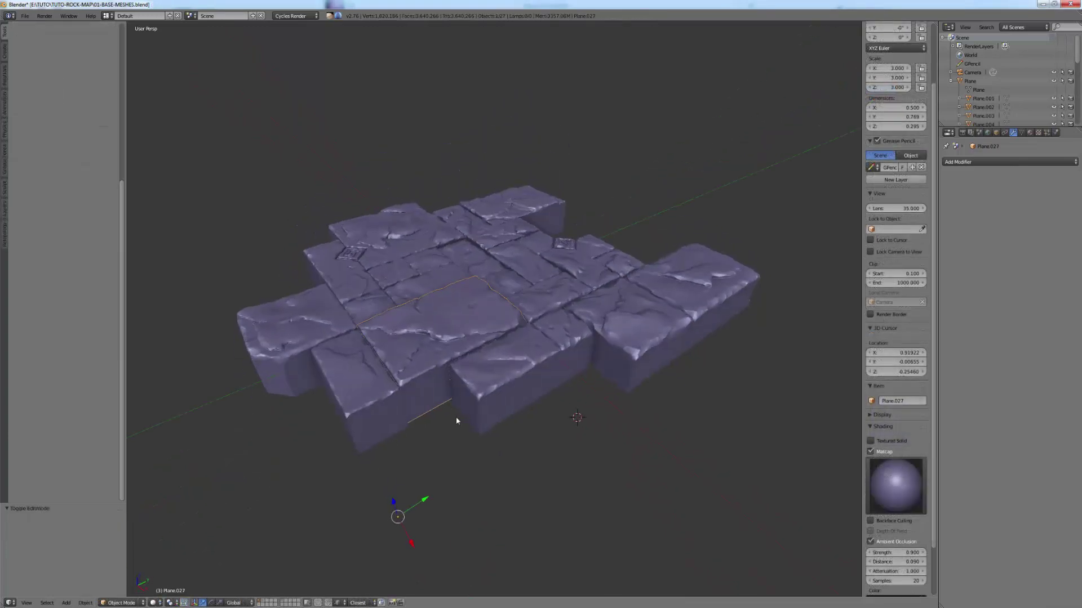
# Step: Select the large cracked block and show the layer with the repeated floor copies alongside the source blocks
pyautogui.rightClick(472, 405)
pyautogui.moveTo(473, 404); pyautogui.dragTo(268, 533, button='middle')
pyautogui.rightClick(507, 404)
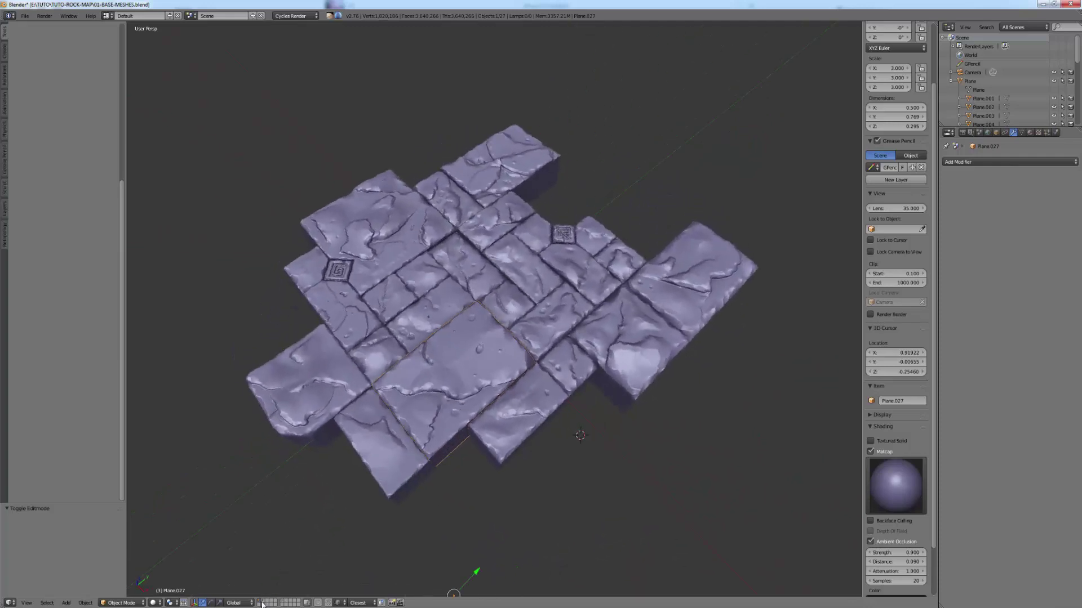
pyautogui.moveTo(299, 585); pyautogui.dragTo(272, 573, button='middle')
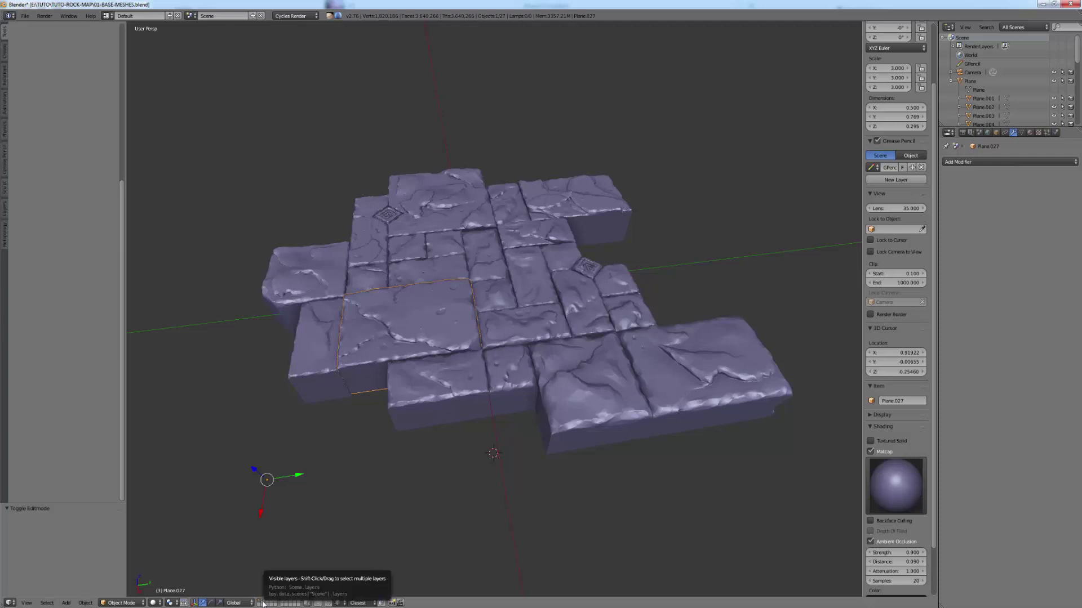
pyautogui.keyDown('shift'); pyautogui.click(263, 604); pyautogui.keyUp('shift')
pyautogui.scroll(-3, 503, 418)
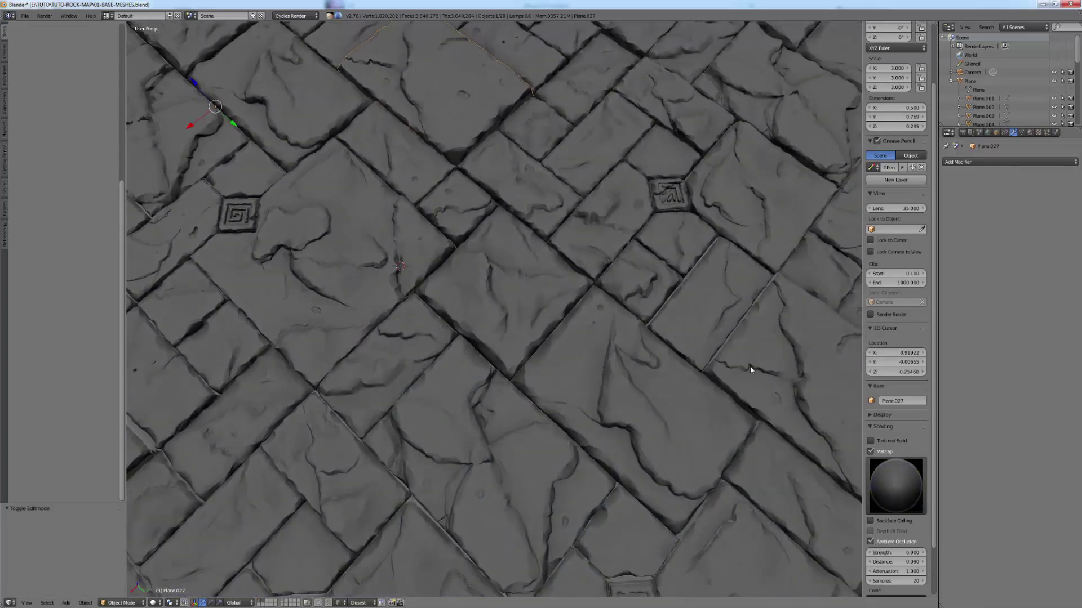
# Step: Move the selected large block down 0.021 along Z while checking how the repeated floor tiles
pyautogui.moveTo(750, 370); pyautogui.dragTo(766, 353, button='middle')
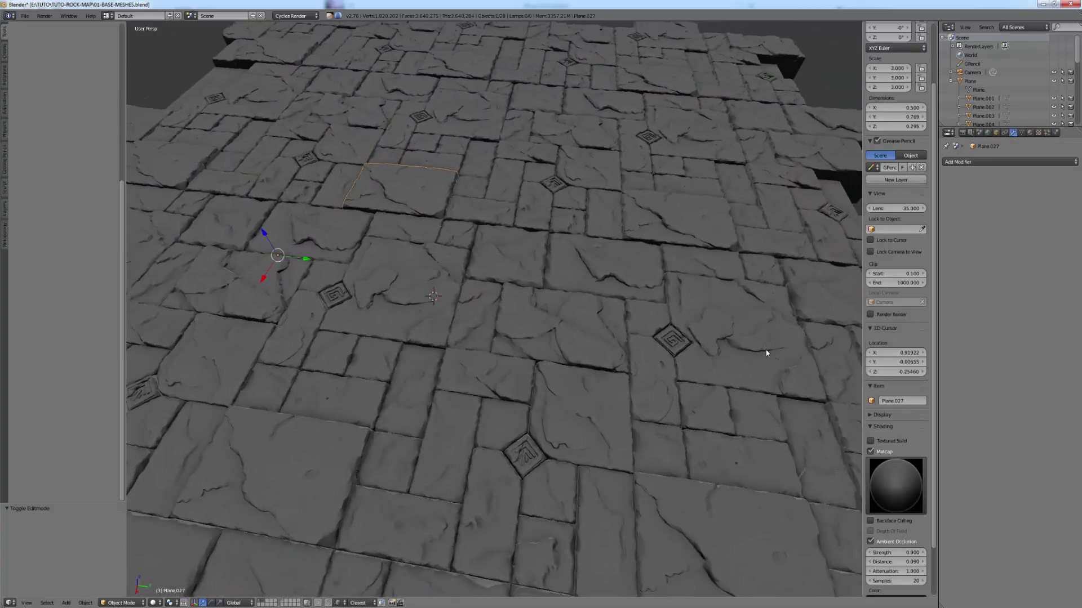
pyautogui.scroll(-4, 545, 357)
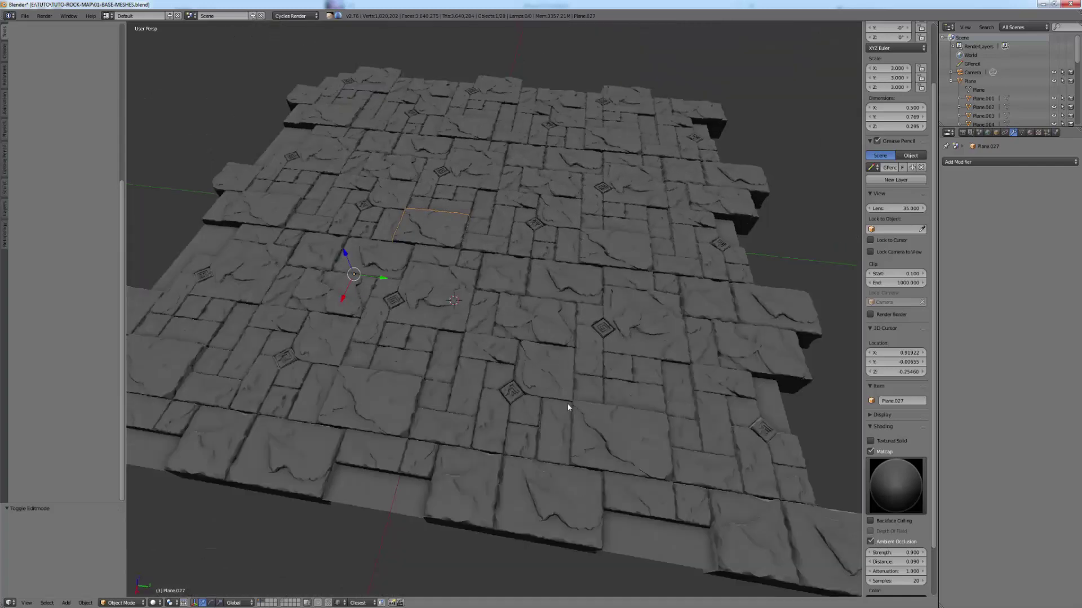
pyautogui.scroll(1, 575, 409)
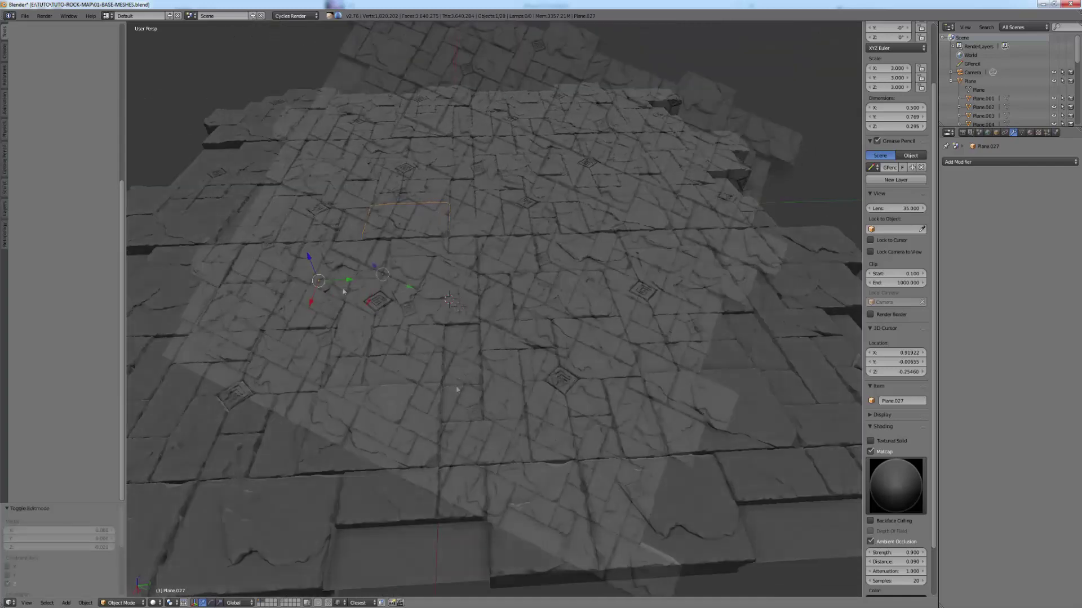
pyautogui.moveTo(466, 387)
pyautogui.mouseDown(button='middle')
pyautogui.moveTo(495, 370)
pyautogui.moveTo(468, 380)
pyautogui.mouseUp(button='middle')
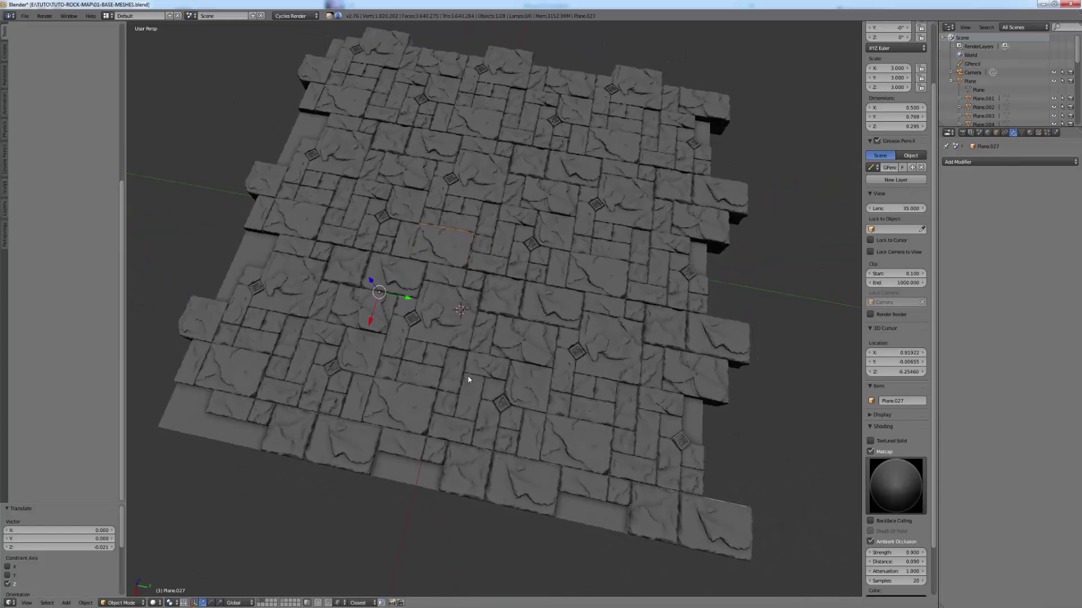
pyautogui.scroll(2, 468, 379)
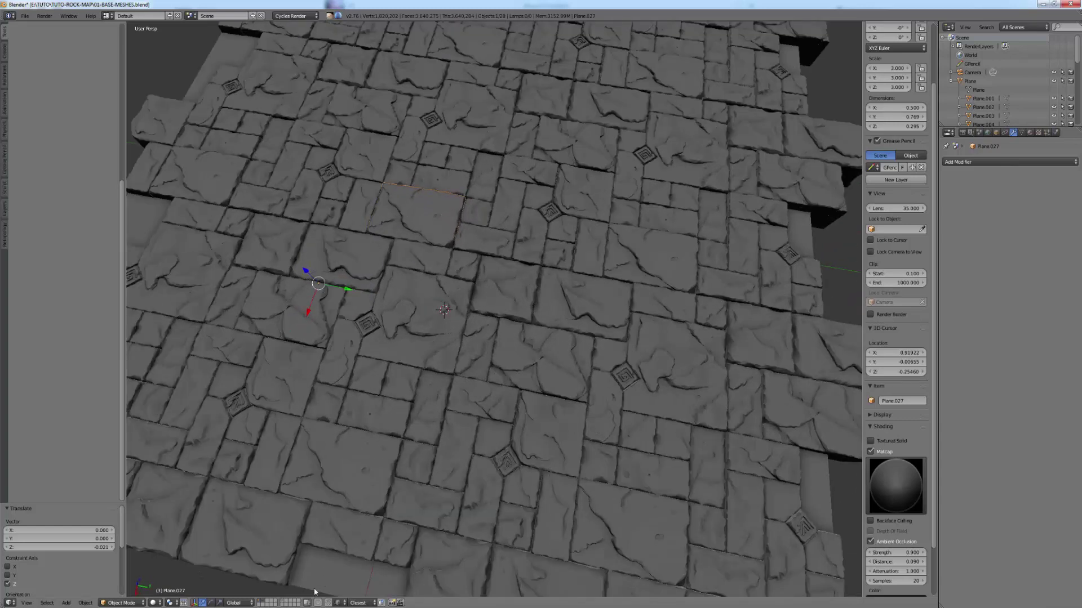
# Step: Hide the repeated floor copies so only the layer with the source blocks is displayed
pyautogui.click(263, 602)
pyautogui.moveTo(566, 342); pyautogui.dragTo(567, 307, button='middle')
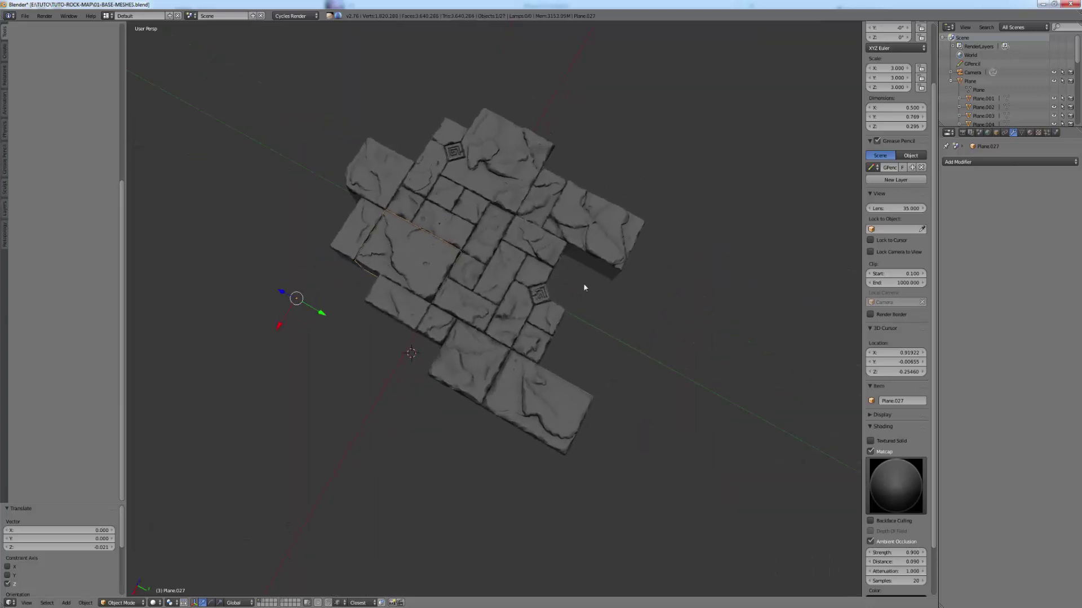
pyautogui.moveTo(552, 300); pyautogui.dragTo(579, 316, button='middle')
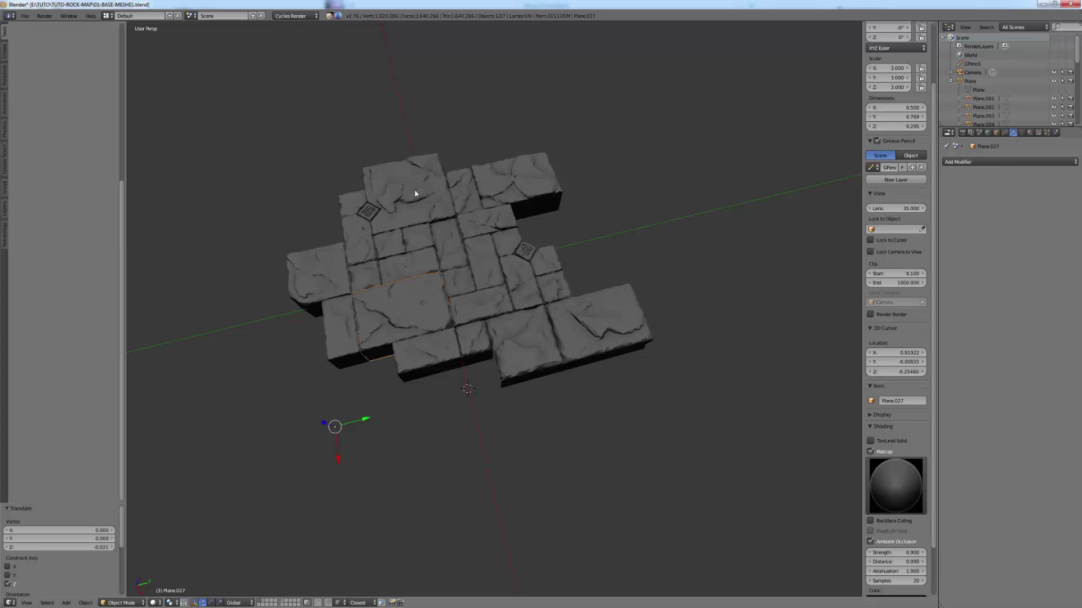
pyautogui.moveTo(415, 193); pyautogui.dragTo(392, 252, button='middle')
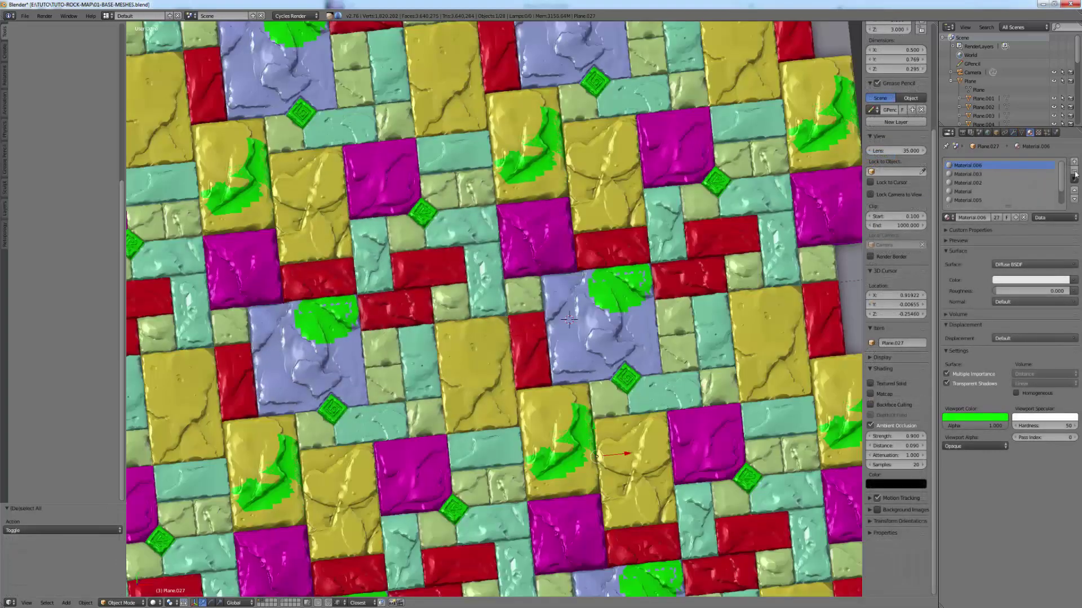
# Step: Remove the surplus material slots from the two large cracked blocks, keeping only Material.001 on them
pyautogui.click(342, 344)
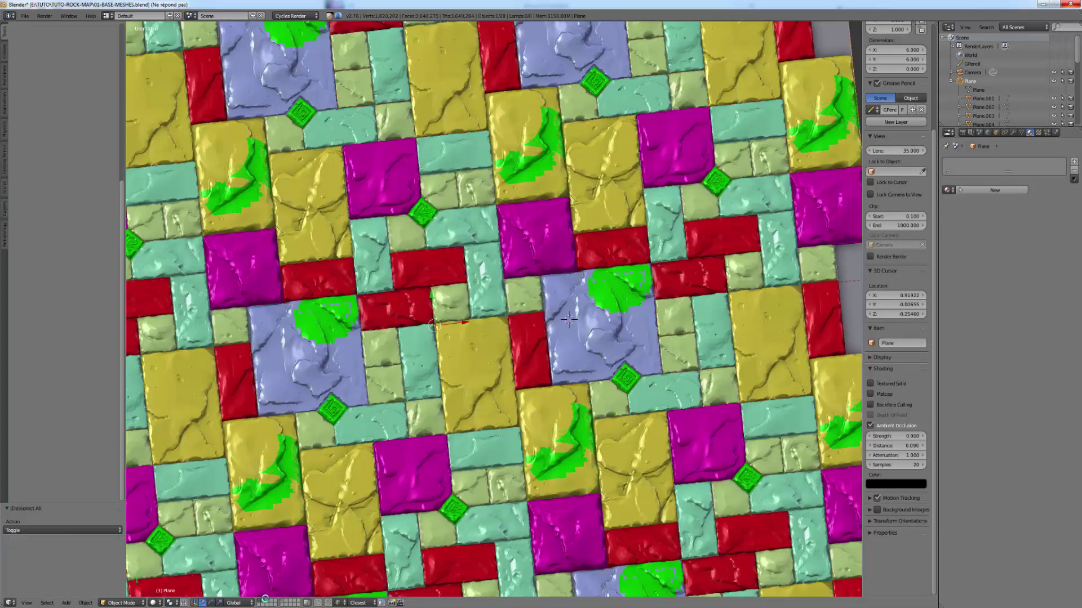
pyautogui.hotkey('ctrl', 'z')
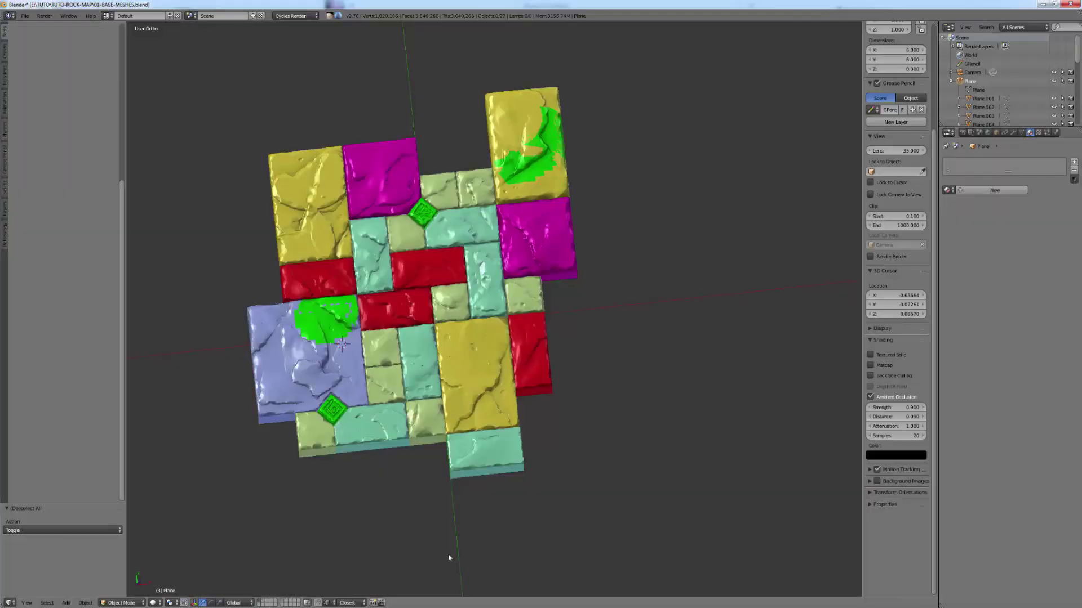
pyautogui.click(1074, 175)
pyautogui.hotkey('ctrl', 'z')
pyautogui.hotkey('ctrl', 'z')
pyautogui.hotkey('ctrl', 'z')
pyautogui.hotkey('ctrl', 'z')
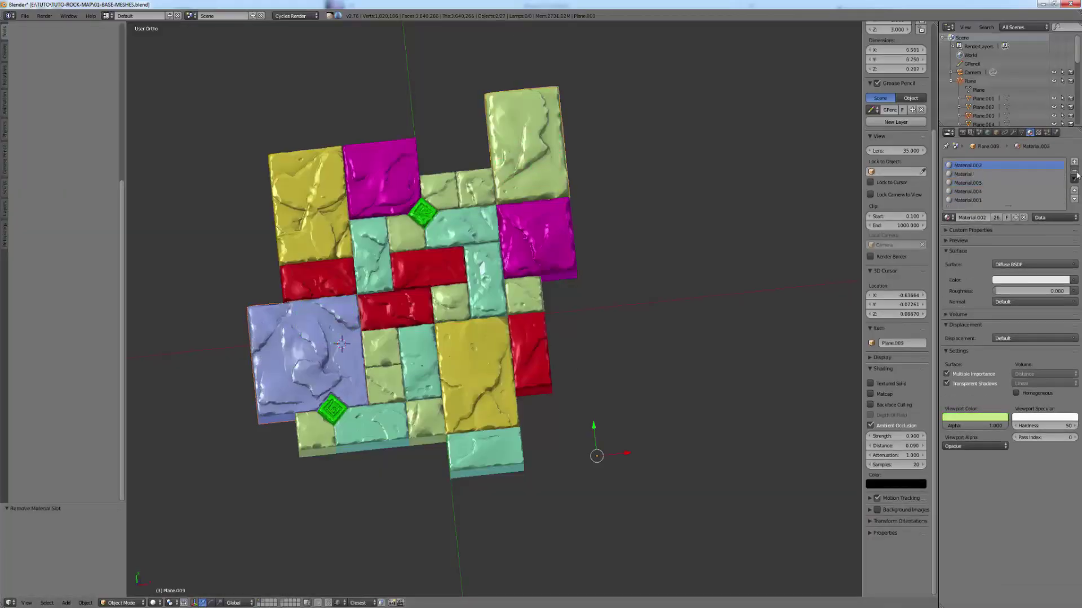
pyautogui.scroll(1, 615, 348)
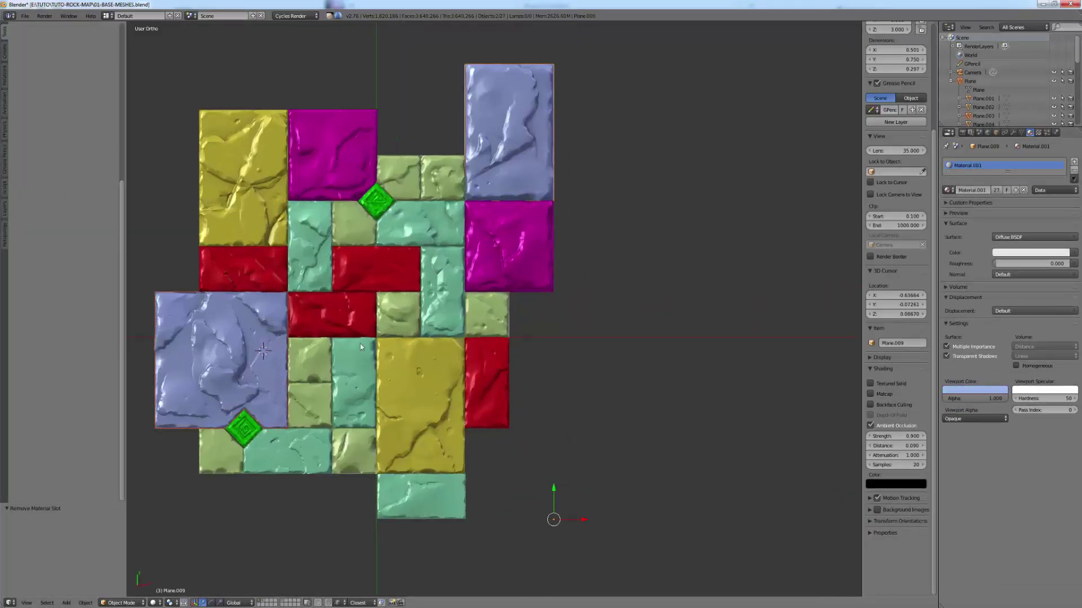
# Step: In camera view, shift the central yellow and vertical red blocks -0.249 along X, with the neighbouring teal and small green blocks moved past them
pyautogui.hotkey('ctrl', 'shift', 'z')
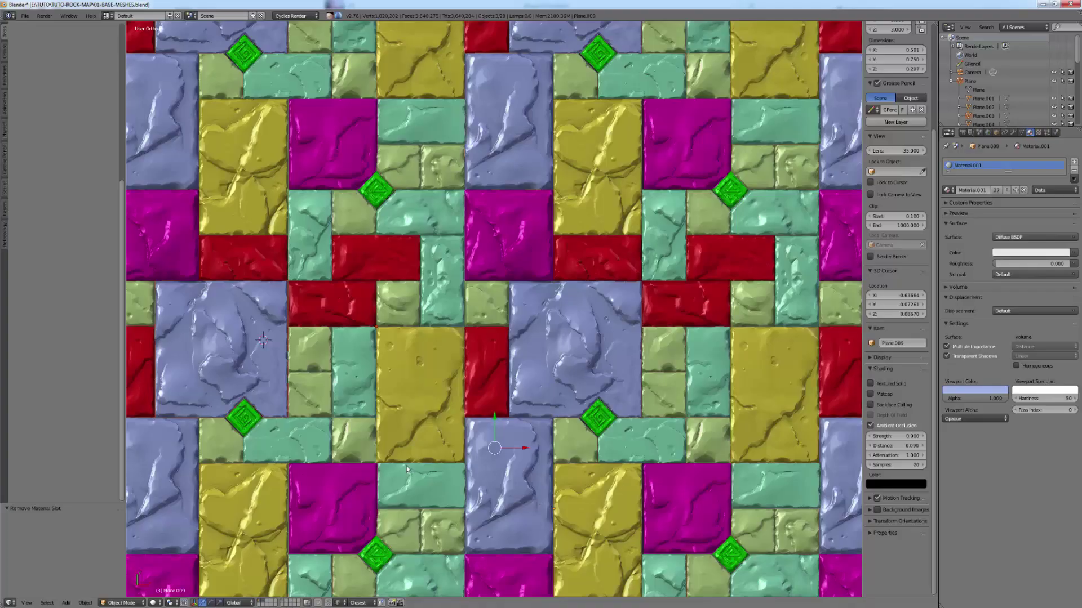
pyautogui.hotkey('ctrl', 'z')
pyautogui.press('KP_0')
pyautogui.hotkey('ctrl', 'z')
pyautogui.hotkey('ctrl', 'z')
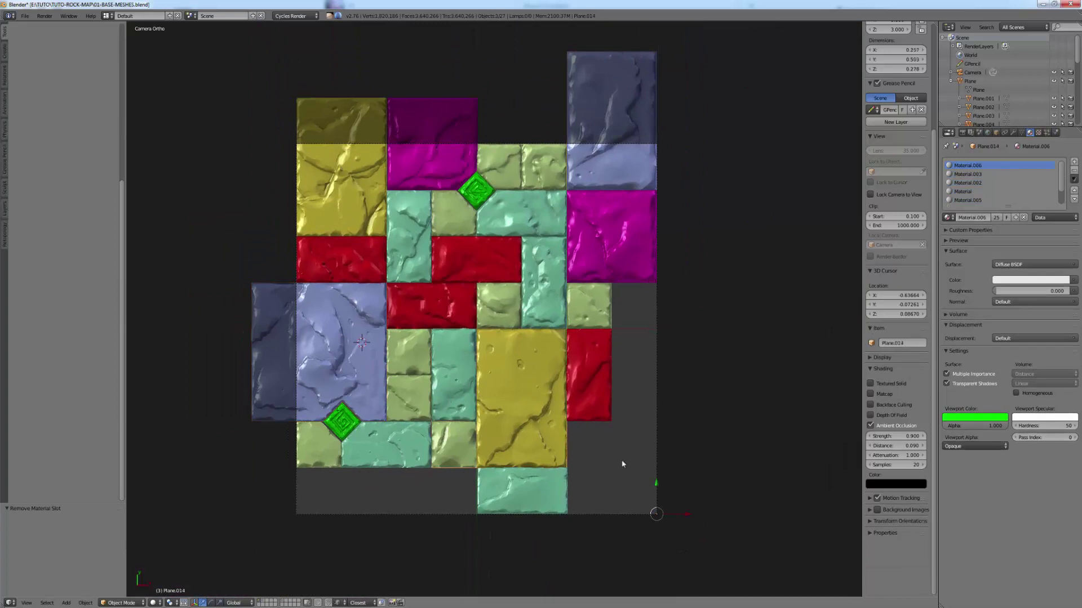
pyautogui.hotkey('ctrl', 'z')
pyautogui.click(674, 512)
pyautogui.hotkey('ctrl', 'z')
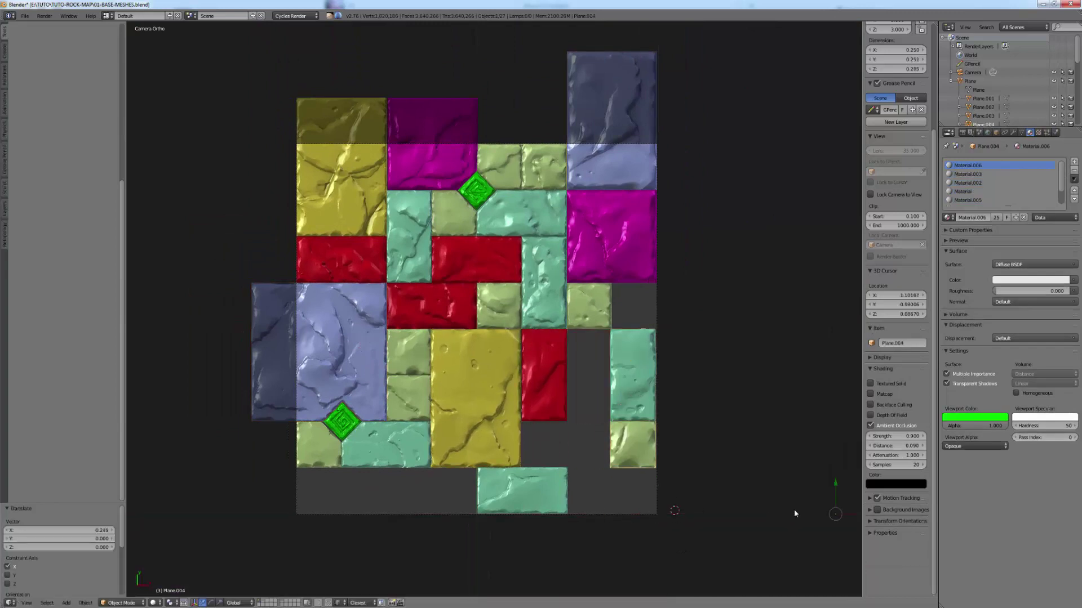
# Step: Fit the small green block under the vertical red one, set the teal block's origin to its geometry and move it -0.240 along X
pyautogui.press('g')
pyautogui.press('x')
pyautogui.click(759, 522)
pyautogui.hotkey('ctrl', 'z')
pyautogui.hotkey('ctrl', 'alt', 'z')
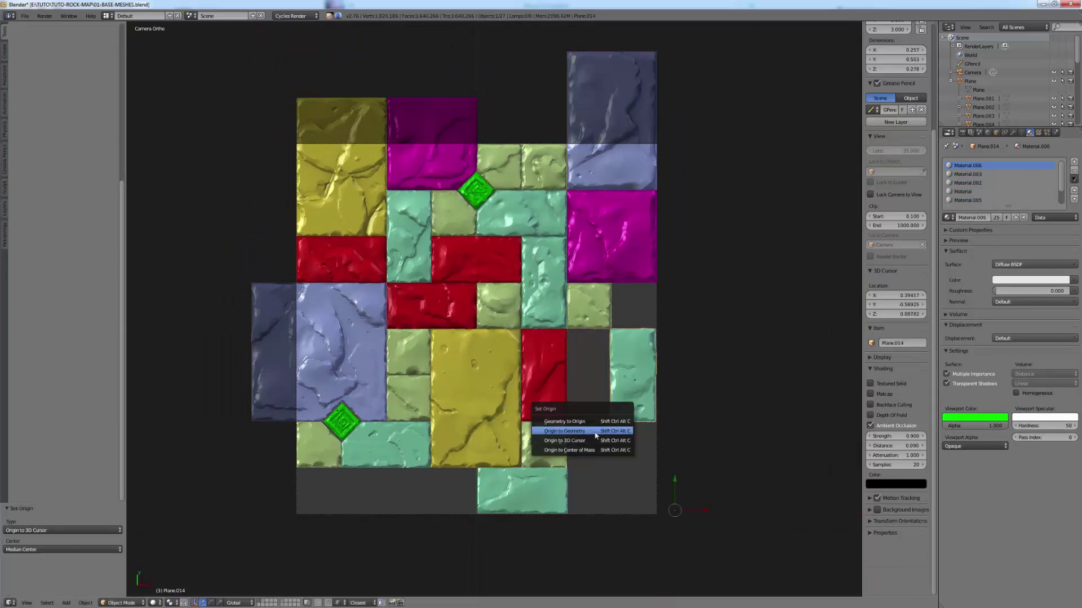
pyautogui.click(581, 431)
pyautogui.scroll(1, 354, 455)
pyautogui.keyDown('shift'); pyautogui.moveTo(541, 190); pyautogui.dragTo(617, 182, button='middle'); pyautogui.keyUp('shift')
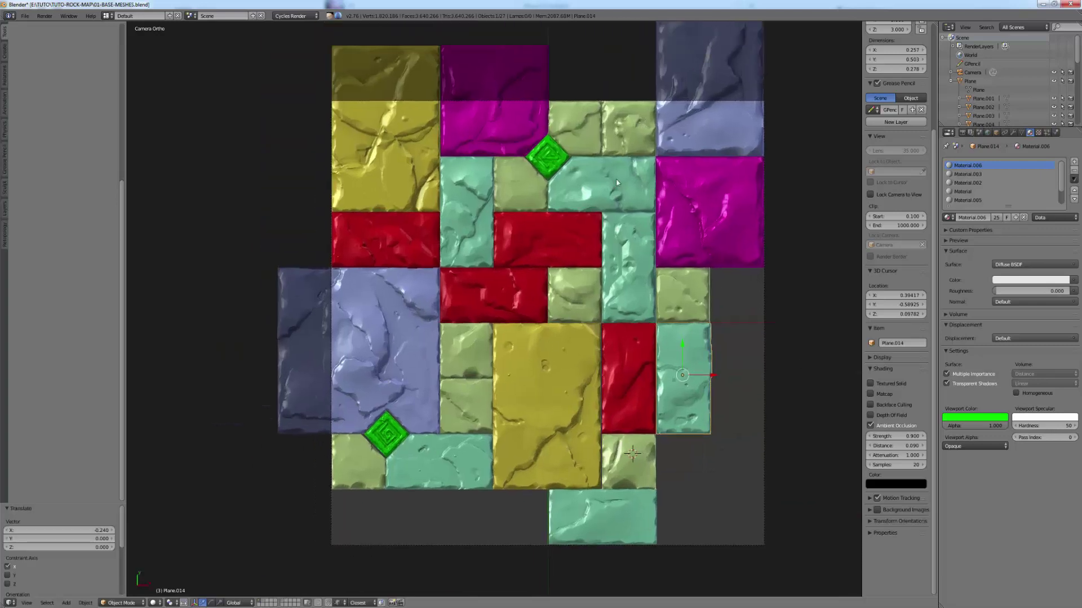
pyautogui.rightClick(460, 519)
pyautogui.scroll(-1, 459, 520)
pyautogui.keyDown('shift'); pyautogui.moveTo(614, 239); pyautogui.dragTo(560, 251, button='middle'); pyautogui.keyUp('shift')
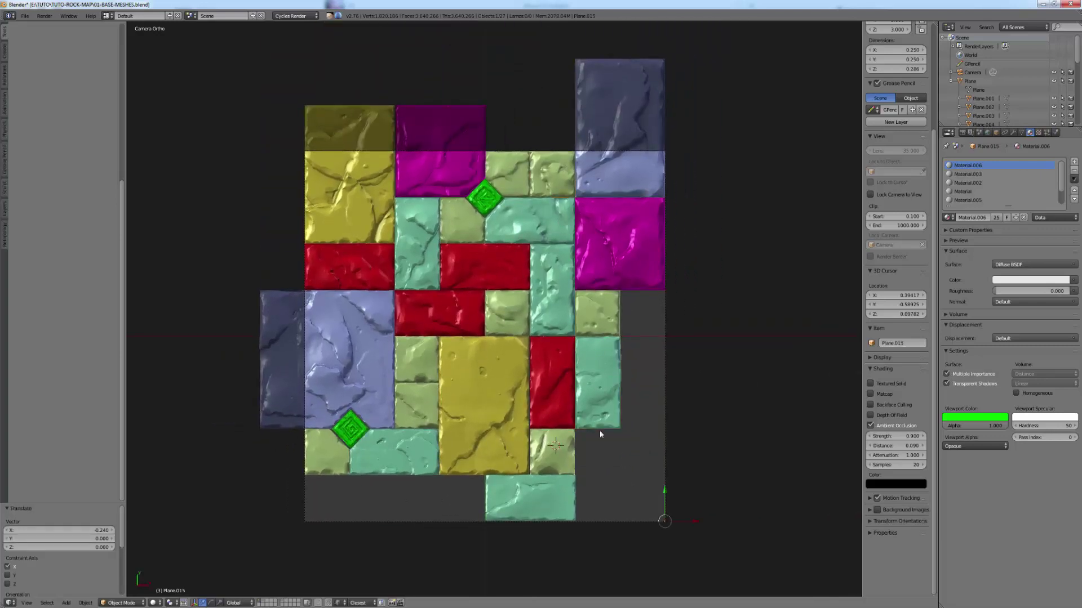
# Step: Move the two central red blocks and the adjacent small green block out of the way, and shift the yellow block up along Y
pyautogui.keyDown('shift'); pyautogui.moveTo(392, 481); pyautogui.dragTo(438, 479, button='middle'); pyautogui.keyUp('shift')
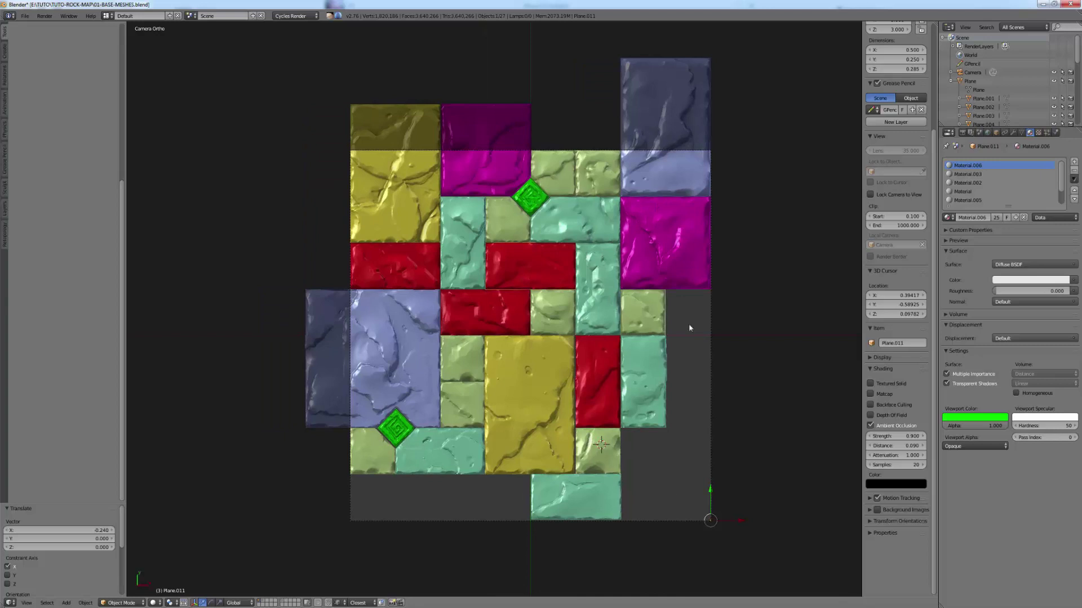
pyautogui.moveTo(479, 323); pyautogui.dragTo(744, 367, button='right')
pyautogui.moveTo(529, 266); pyautogui.dragTo(765, 427, button='right')
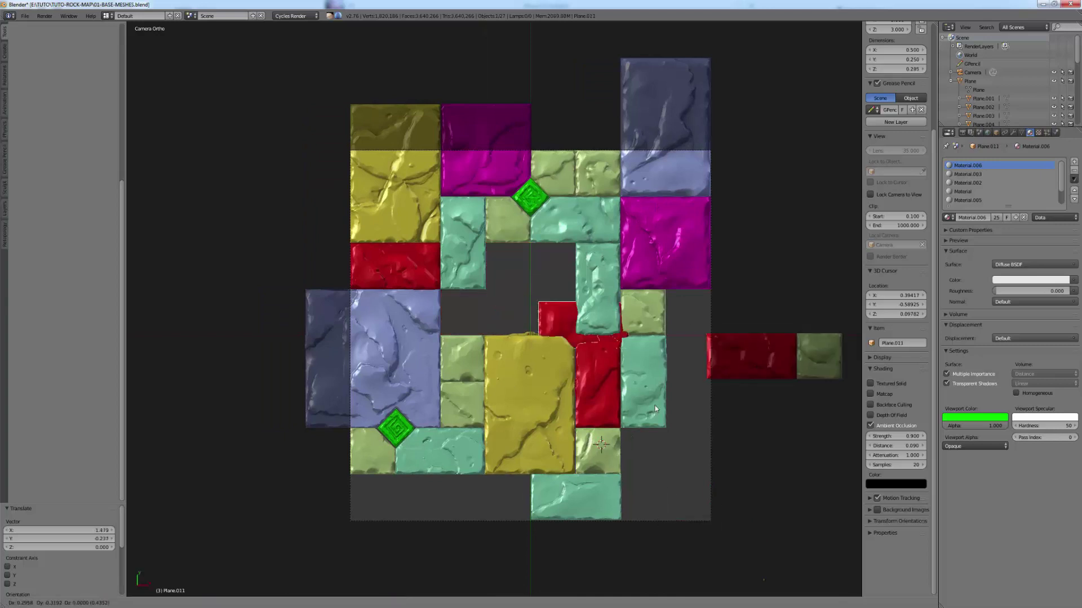
pyautogui.moveTo(531, 387); pyautogui.dragTo(530, 311, button='right')
pyautogui.press('y')
pyautogui.click(530, 297)
# Step: Rearrange the red, teal and small green blocks around the yellow one, placing a horizontal red block directly beneath it
pyautogui.moveTo(740, 369); pyautogui.dragTo(519, 419, button='right')
pyautogui.moveTo(764, 420); pyautogui.dragTo(680, 461, button='right')
pyautogui.moveTo(462, 359); pyautogui.dragTo(507, 450, button='right')
pyautogui.moveTo(598, 451); pyautogui.dragTo(489, 506, button='right')
pyautogui.moveTo(824, 359); pyautogui.dragTo(722, 370, button='right')
pyautogui.press('y')
pyautogui.moveTo(596, 394); pyautogui.dragTo(596, 445, button='right')
pyautogui.moveTo(716, 367); pyautogui.dragTo(600, 266, button='right')
pyautogui.moveTo(497, 504); pyautogui.dragTo(470, 356, button='right')
# Step: Rotate the remaining red block 90° around Z and fit it between the lavender and yellow blocks, moving the small green block to the lower gap
pyautogui.write('rz')
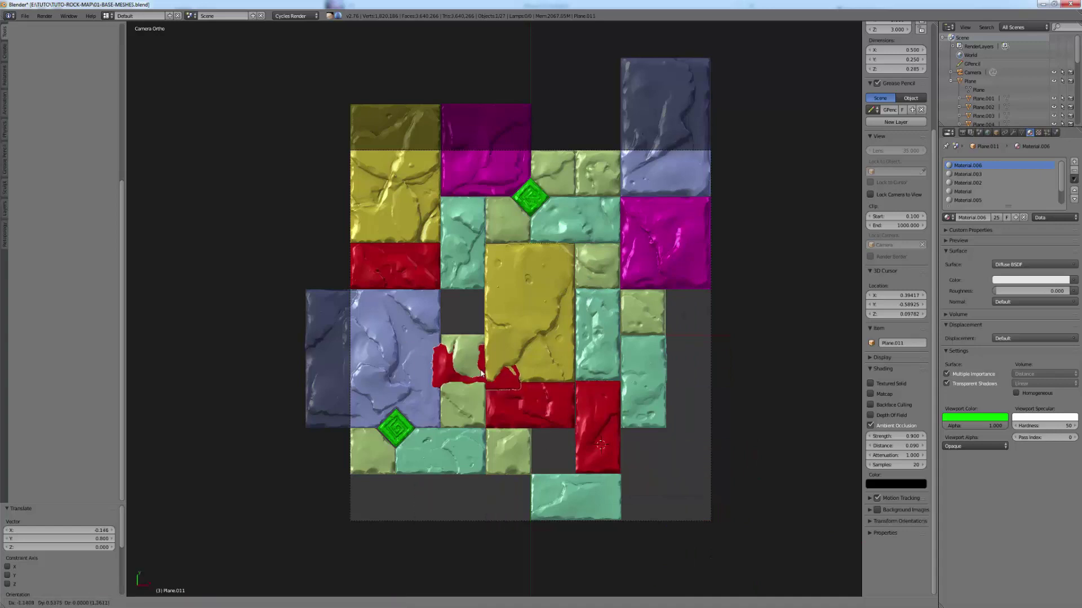
pyautogui.write('90')
pyautogui.press('Return')
pyautogui.scroll(-1, 503, 423)
pyautogui.hotkey('ctrl', 'z')
pyautogui.scroll(1, 479, 389)
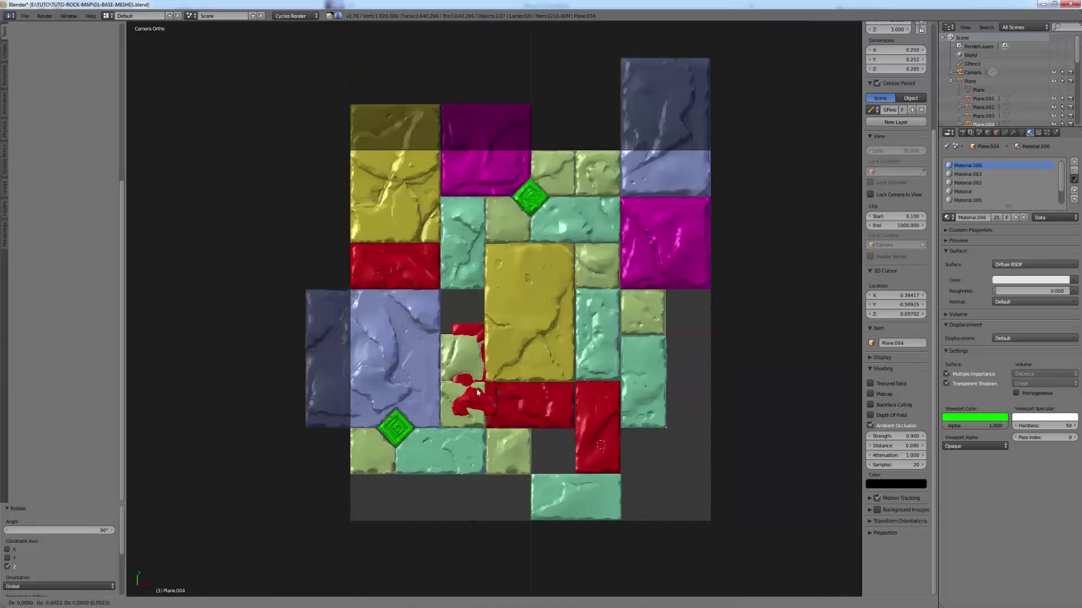
pyautogui.moveTo(462, 361); pyautogui.dragTo(462, 329, button='right')
pyautogui.scroll(4, 463, 330)
pyautogui.scroll(-5, 462, 330)
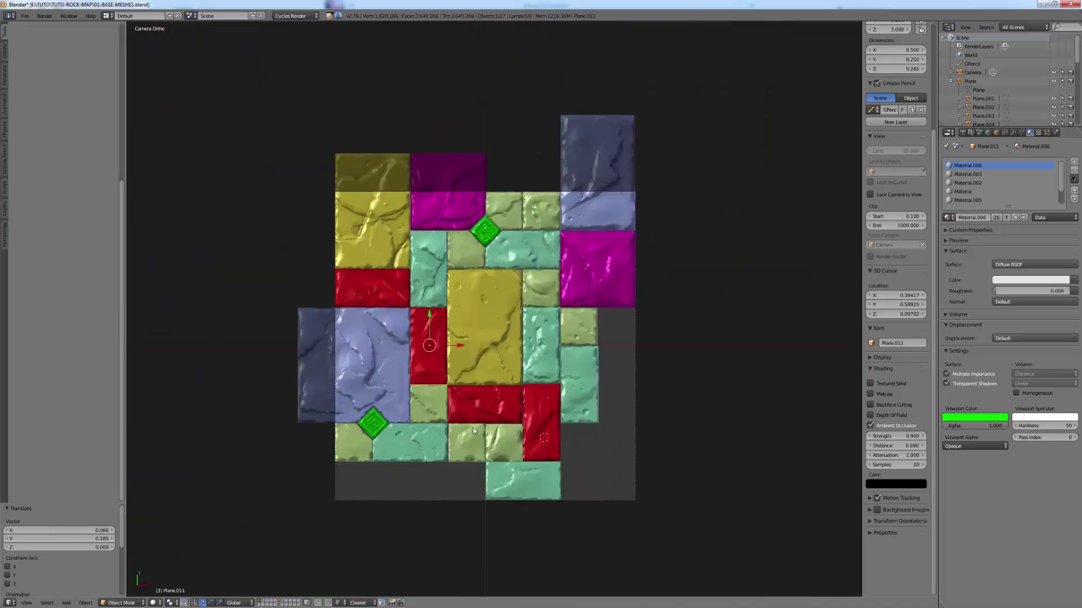
# Step: Nudge the small green block and the lowest teal block along X to align the seams, checking the repeated floor with a matcap
pyautogui.scroll(7, 492, 276)
pyautogui.keyDown('shift'); pyautogui.moveTo(478, 293); pyautogui.dragTo(506, 475, button='middle'); pyautogui.keyUp('shift')
pyautogui.rightClick(639, 371)
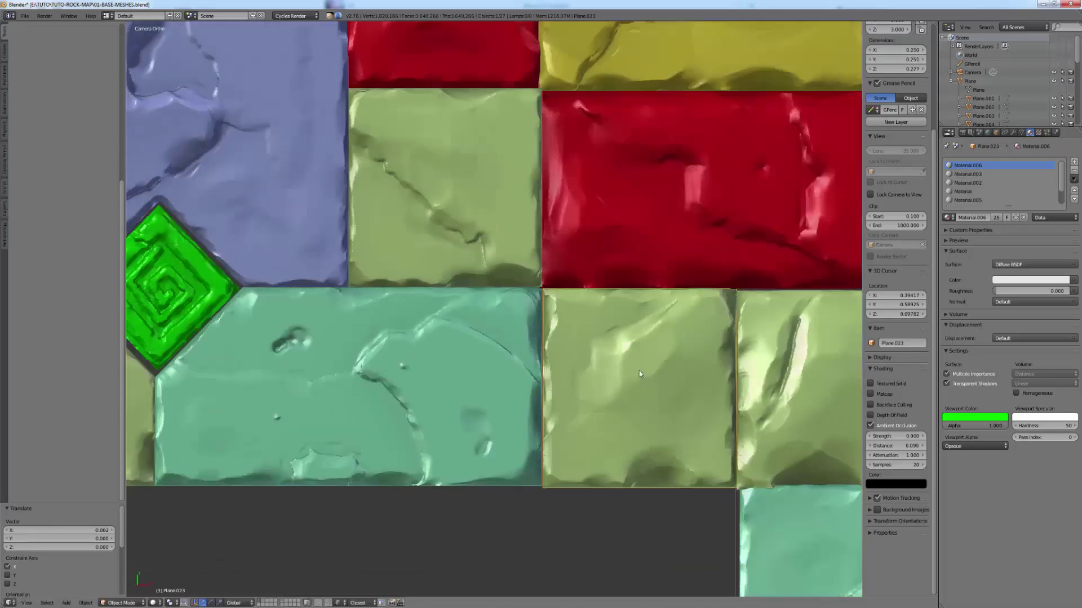
pyautogui.moveTo(526, 276); pyautogui.dragTo(526, 273, button='right')
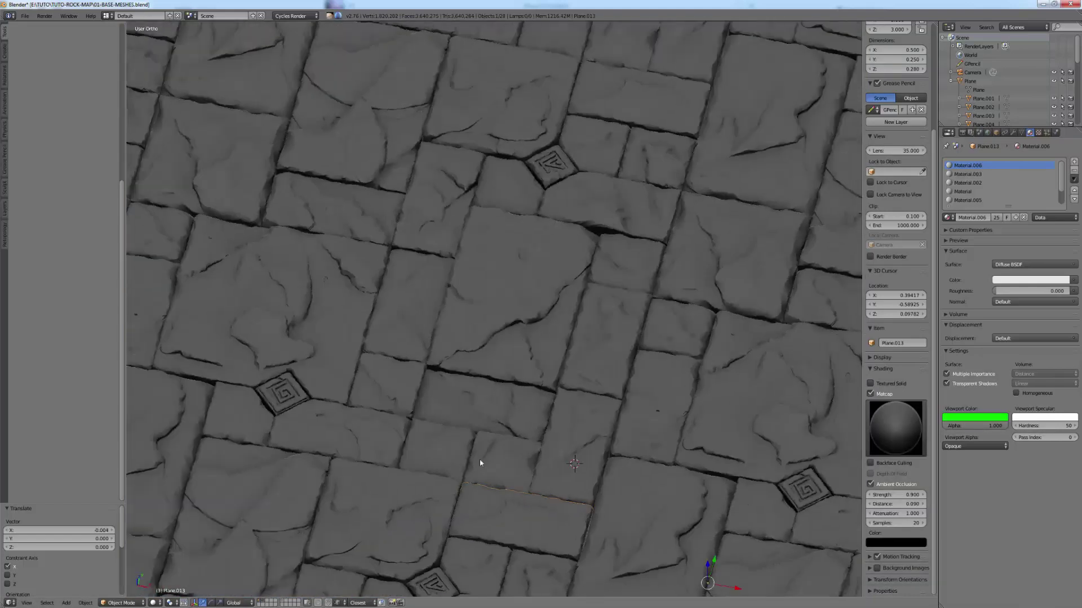
pyautogui.press('KP_0')
pyautogui.scroll(2, 498, 451)
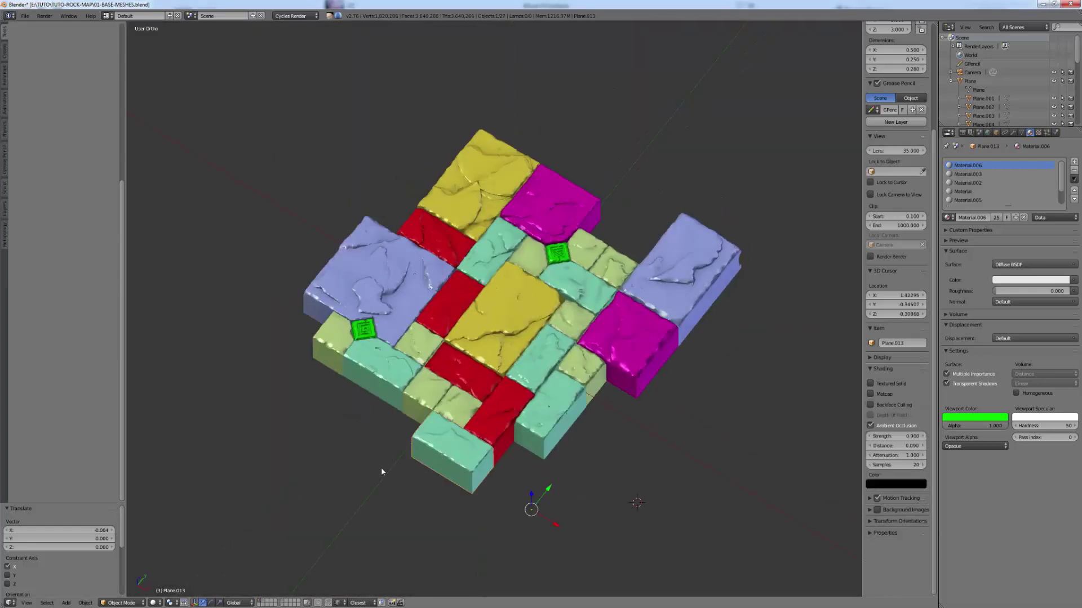
pyautogui.moveTo(381, 469); pyautogui.dragTo(441, 446, button='middle')
pyautogui.scroll(1, 485, 504)
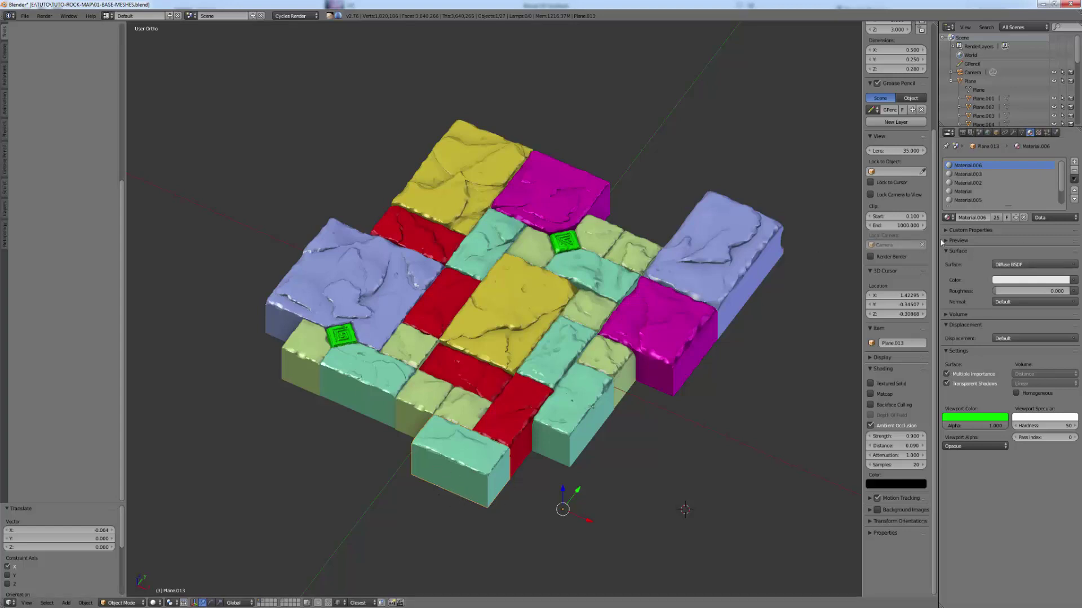
# Step: Clear all users of Material.006, Material.003, Material.002 and Material from the lowest teal block's slots
pyautogui.click(1025, 219)
pyautogui.rightClick(952, 169)
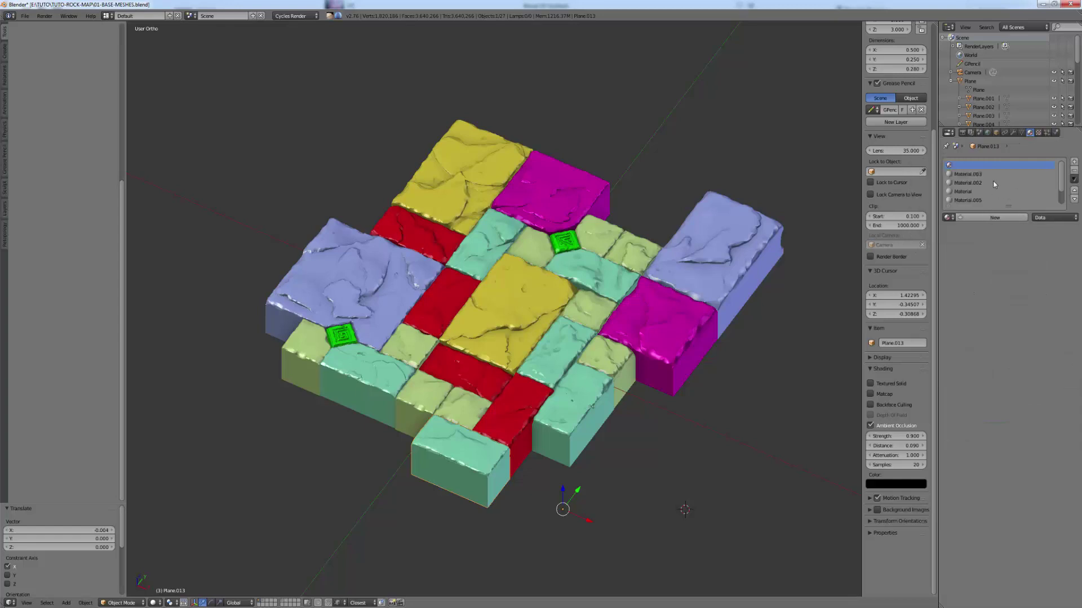
pyautogui.click(981, 174)
pyautogui.click(1024, 219)
pyautogui.click(976, 184)
pyautogui.click(1025, 219)
pyautogui.click(970, 192)
pyautogui.click(1025, 219)
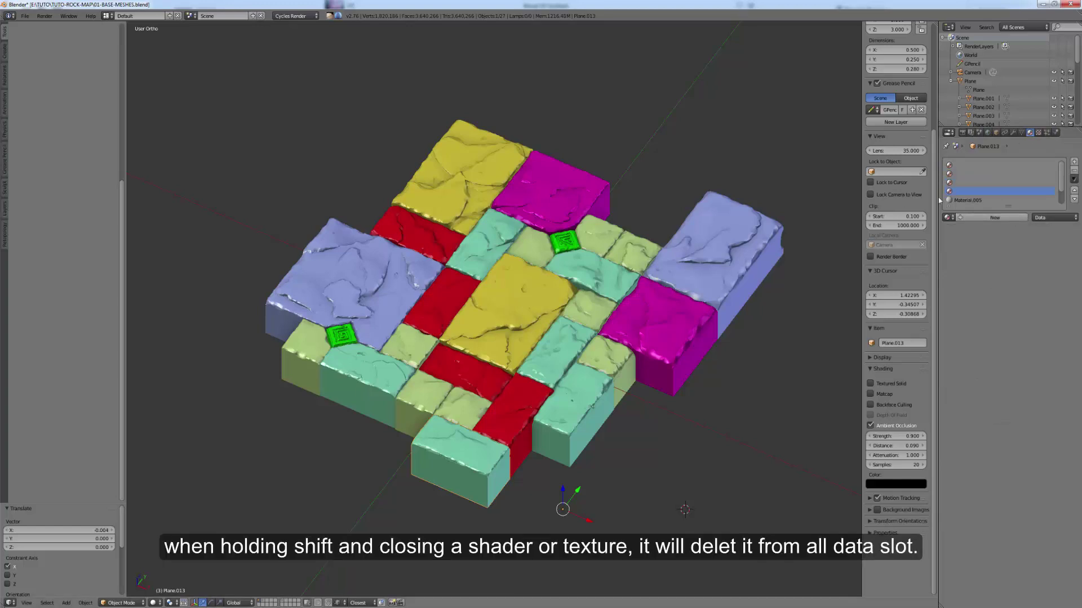
# Step: Clear all users of Material.005, Material.004 and Material.001 from the same block's remaining slots
pyautogui.scroll(-2, 989, 193)
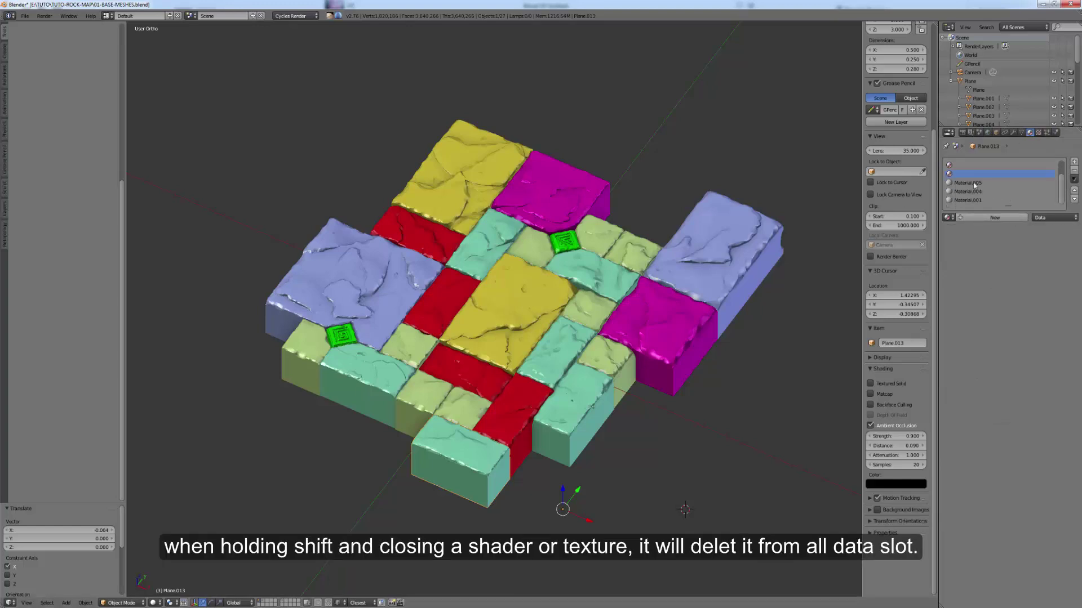
pyautogui.click(974, 185)
pyautogui.click(1025, 218)
pyautogui.click(969, 192)
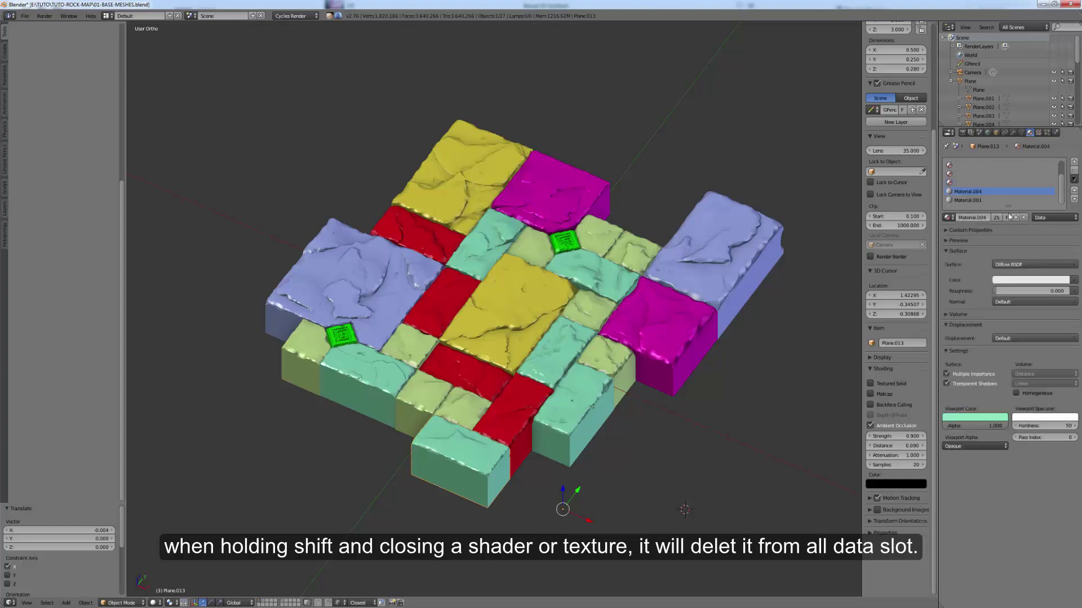
pyautogui.click(1024, 218)
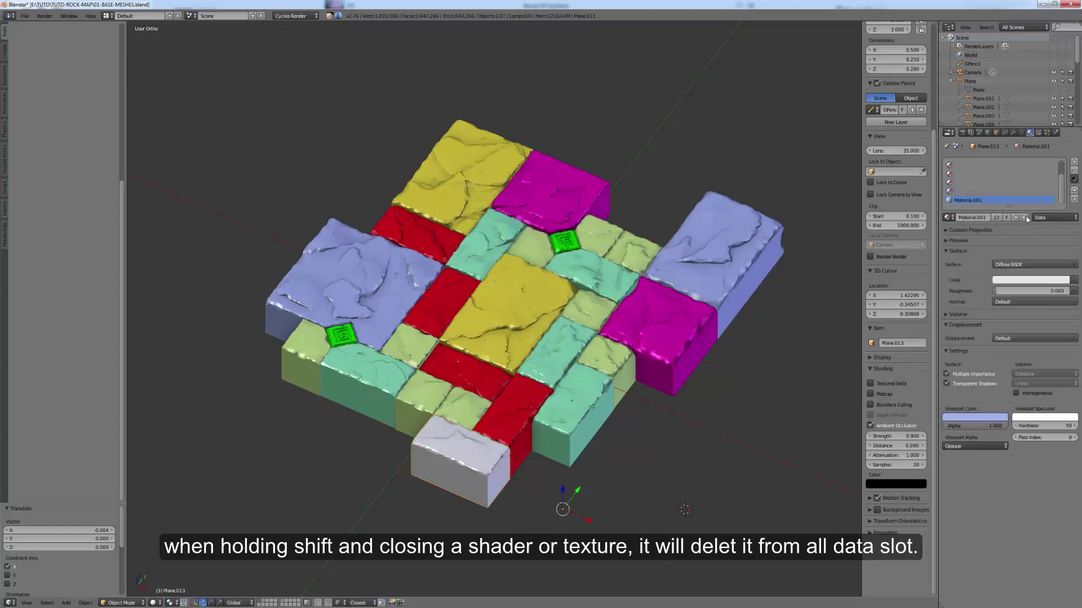
pyautogui.keyDown('shift'); pyautogui.click(1024, 218); pyautogui.keyUp('shift')
# Step: Save over 01-BASE-MESHES.blend and revert to the saved file to purge the unused materials
pyautogui.rightClick(703, 340)
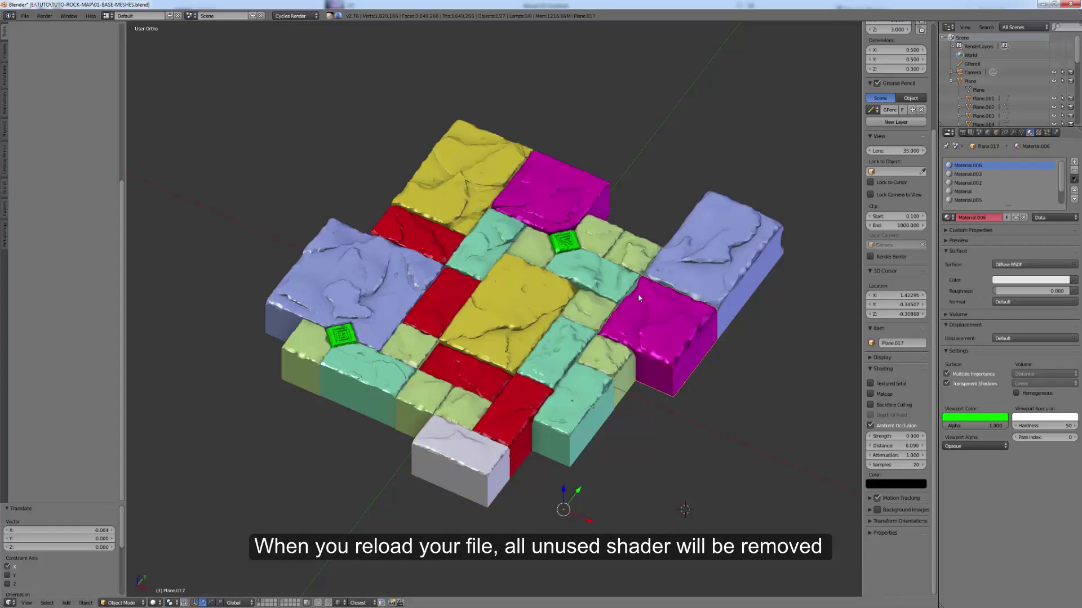
pyautogui.hotkey('ctrl', 's')
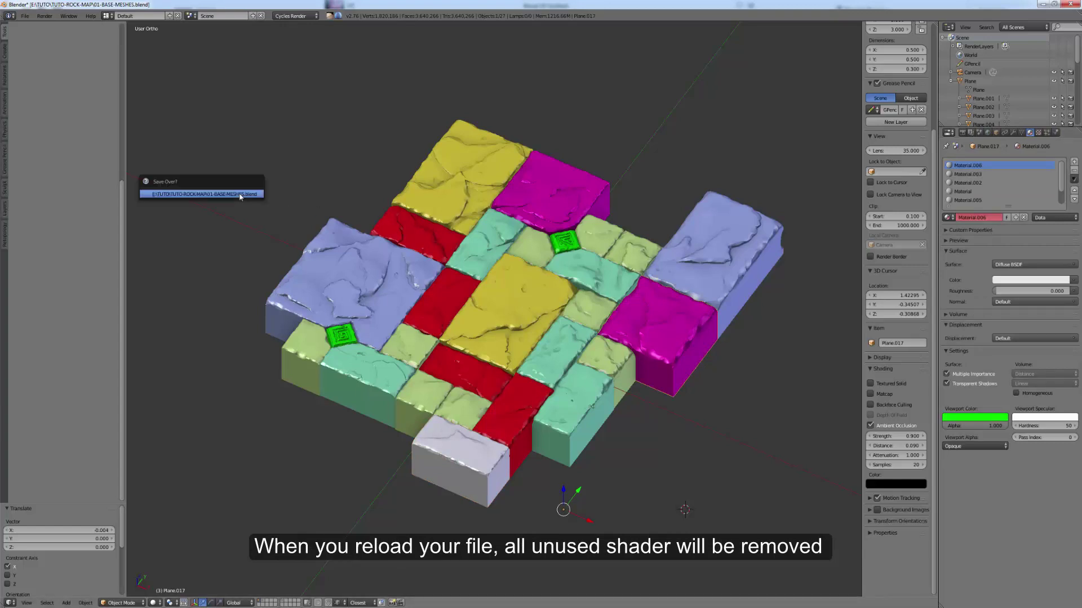
pyautogui.click(240, 194)
pyautogui.click(25, 15)
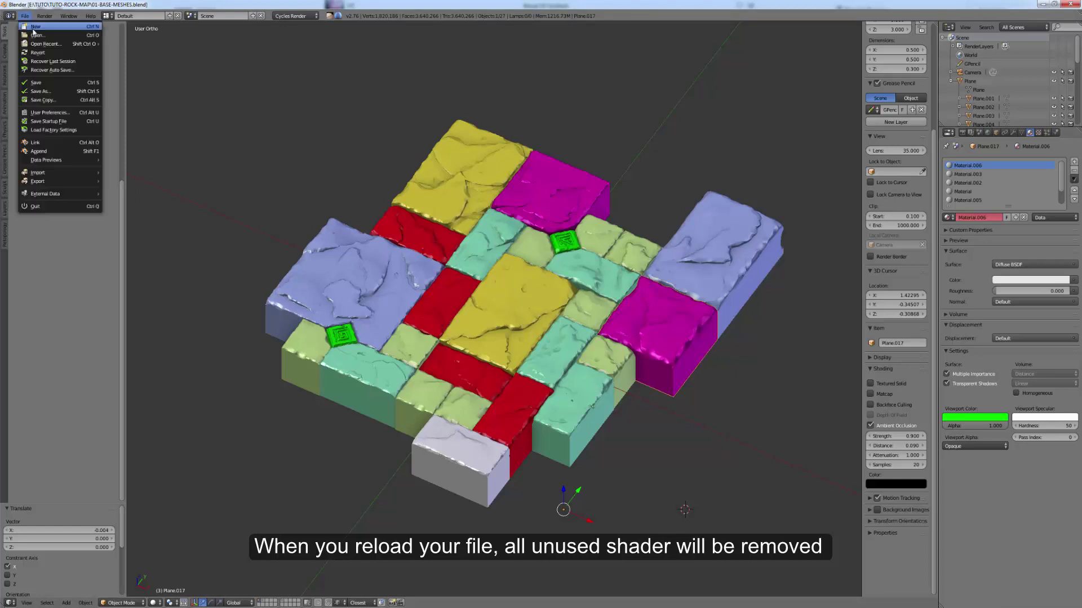
pyautogui.click(35, 55)
pyautogui.click(27, 54)
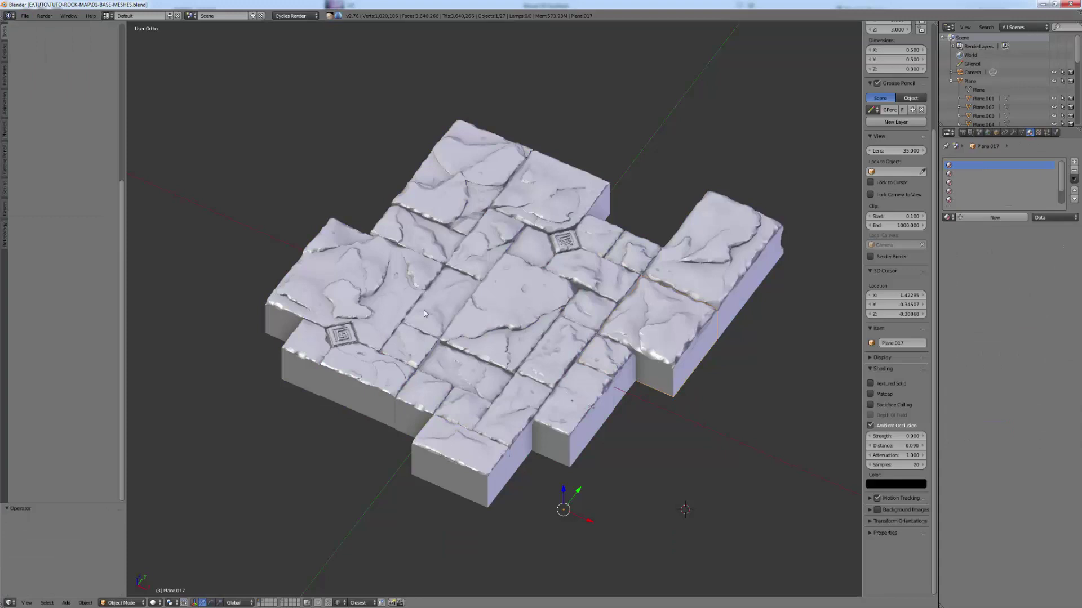
# Step: Remove all the empty material slots from the magenta, yellow and large elongated blocks along the far edge of the floor
pyautogui.moveTo(393, 332)
pyautogui.mouseDown(button='middle')
pyautogui.moveTo(366, 327)
pyautogui.moveTo(417, 319)
pyautogui.moveTo(394, 311)
pyautogui.mouseUp(button='middle')
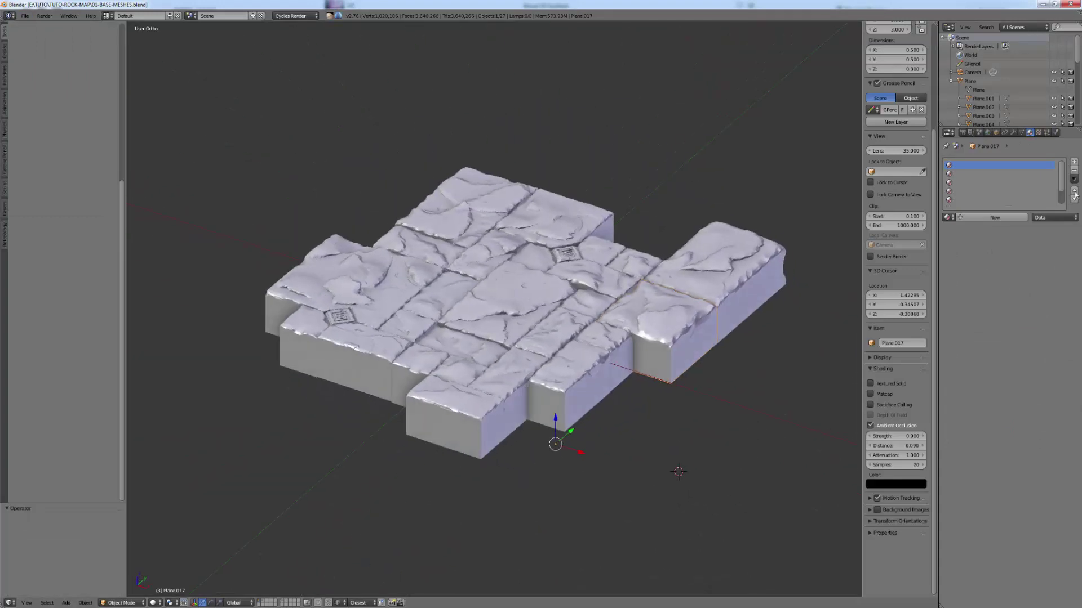
pyautogui.click(1073, 170)
pyautogui.click(1074, 171)
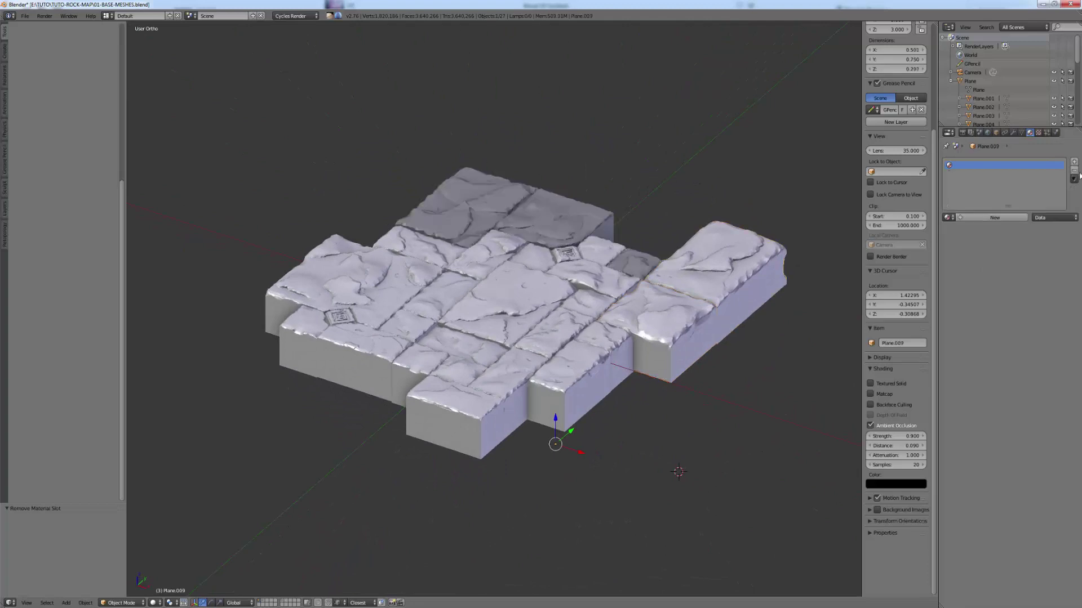
pyautogui.click(1074, 170)
pyautogui.rightClick(727, 242)
# Step: Replace the empty slots of the small block beside the carved diamond with one new material that has a light yellow-green viewport color
pyautogui.rightClick(590, 258)
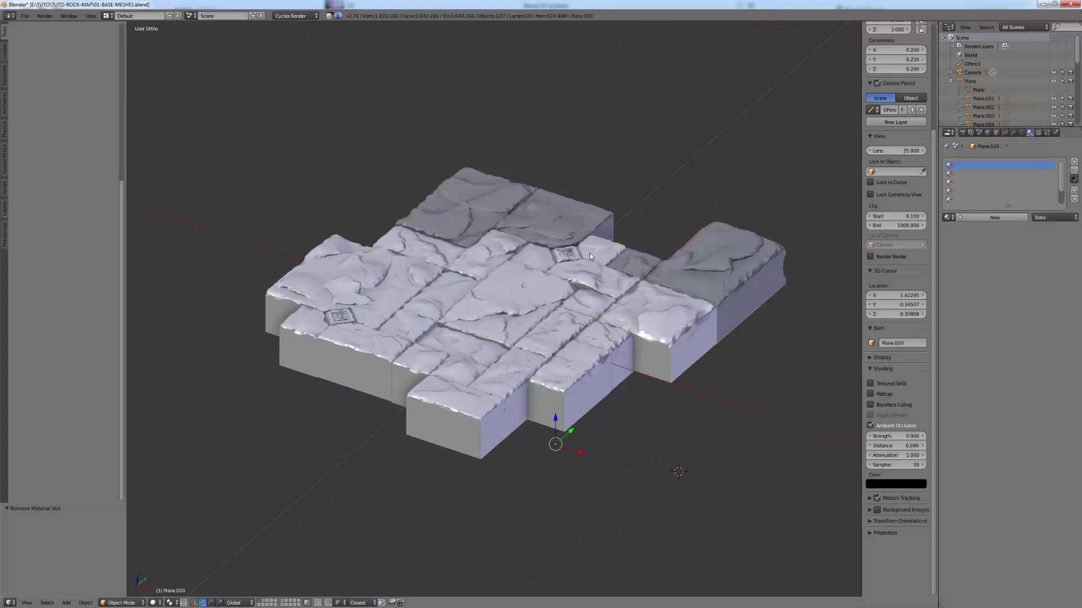
pyautogui.click(1073, 171)
pyautogui.click(976, 217)
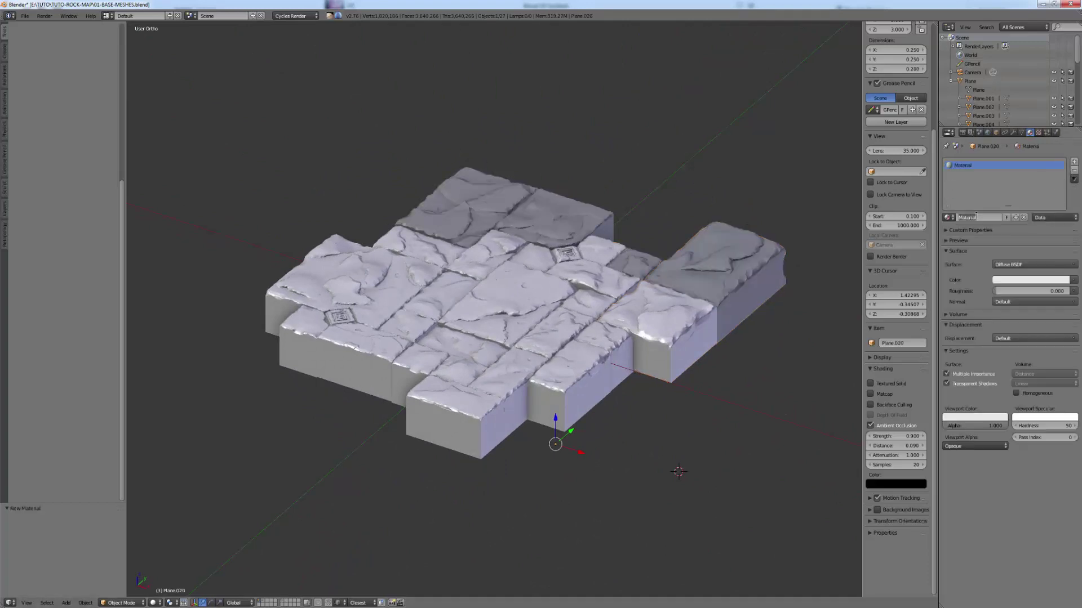
pyautogui.press('Return')
pyautogui.click(962, 419)
pyautogui.click(955, 342)
# Step: Remove all the empty material slots from the rectangular block in front of the yellow-green one and select the next block
pyautogui.rightClick(576, 265)
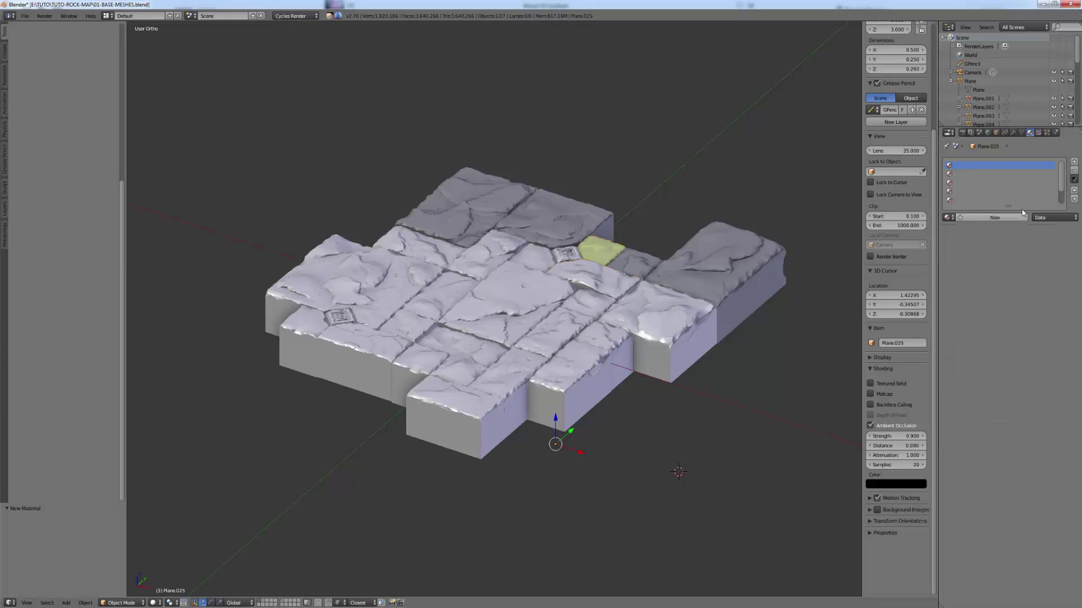
pyautogui.click(1073, 171)
pyautogui.click(1074, 171)
pyautogui.click(1074, 172)
pyautogui.click(1074, 171)
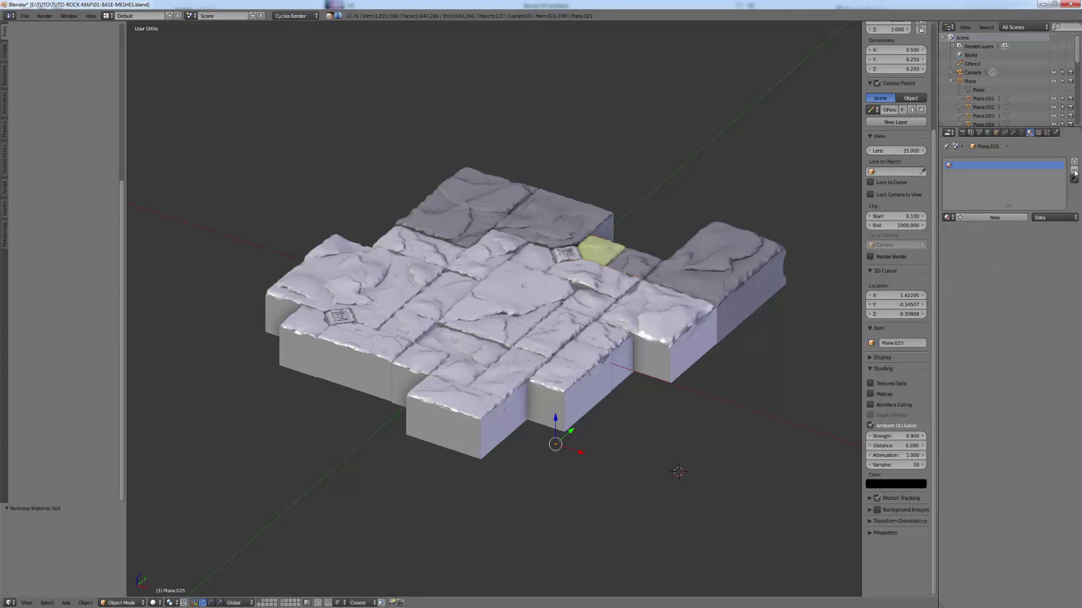
pyautogui.click(1074, 171)
pyautogui.rightClick(599, 260)
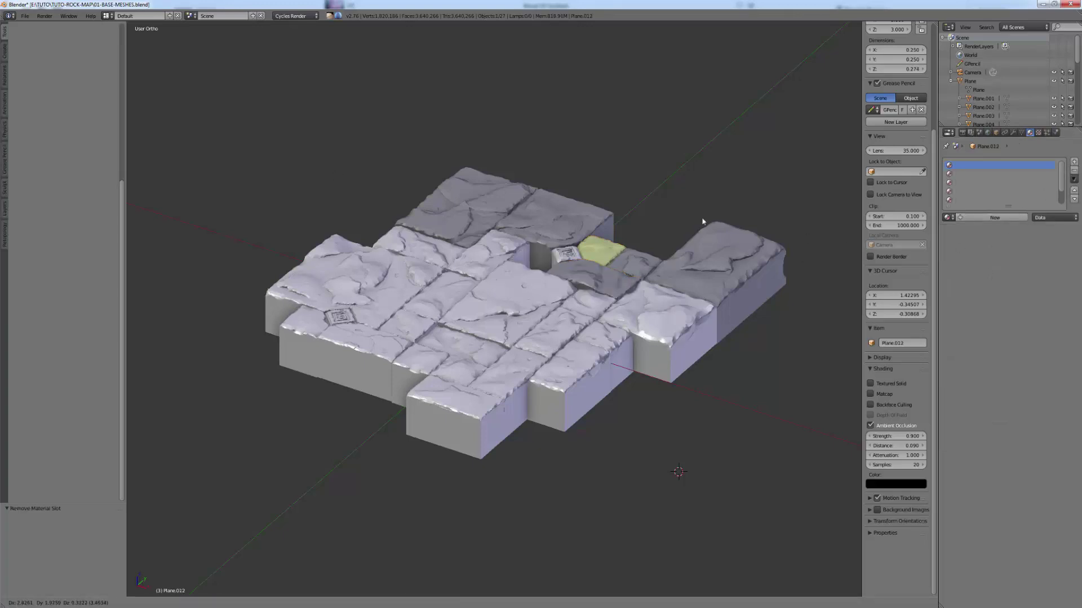
# Step: Remove all the empty material slots from the remaining blocks near the corner and along the front edge of the floor
pyautogui.click(1074, 171)
pyautogui.click(1073, 171)
pyautogui.click(1074, 171)
pyautogui.click(1074, 172)
pyautogui.click(1073, 172)
pyautogui.rightClick(581, 366)
pyautogui.click(1074, 171)
pyautogui.click(1074, 171)
pyautogui.rightClick(468, 406)
pyautogui.moveTo(467, 406); pyautogui.dragTo(429, 303, button='middle')
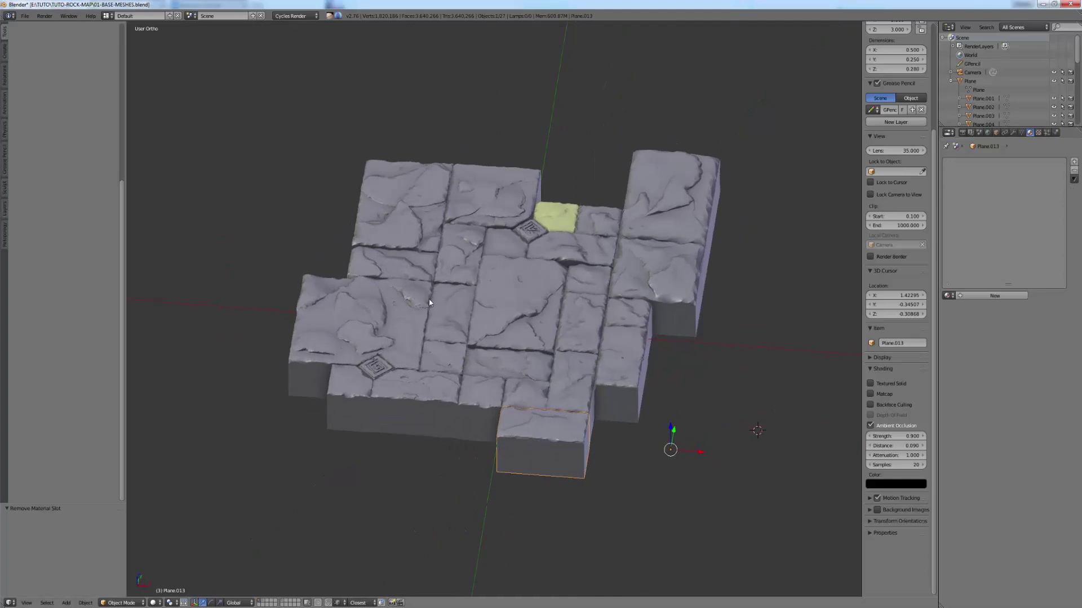
# Step: Select all the floor blocks with the yellow-green block active and link its BAKER material to all of them
pyautogui.press('a')
pyautogui.press('a')
pyautogui.moveTo(598, 343); pyautogui.dragTo(618, 354, button='middle')
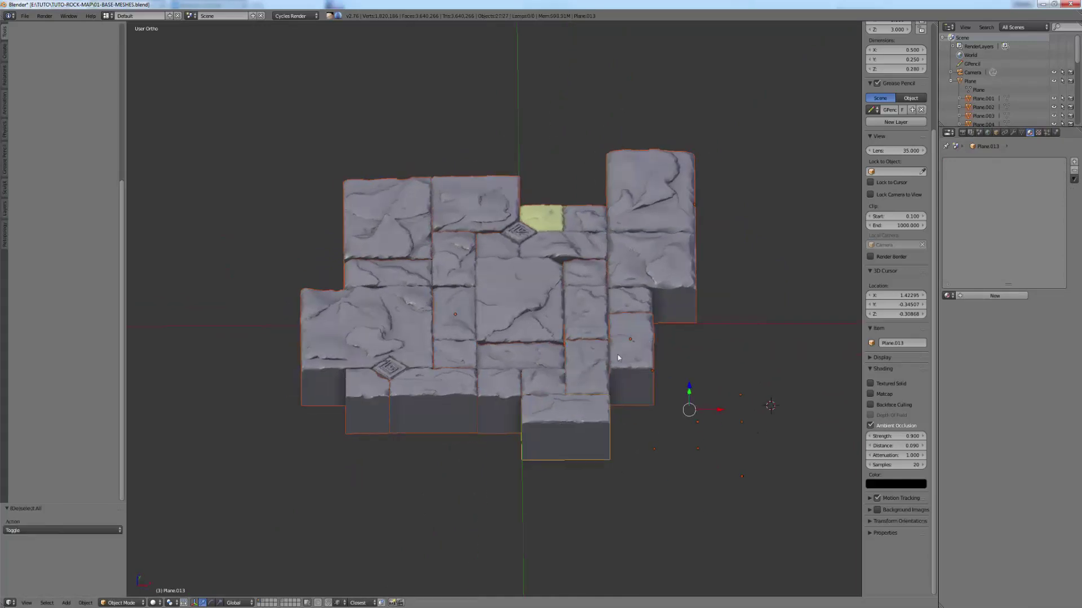
pyautogui.keyDown('shift'); pyautogui.rightClick(543, 205); pyautogui.keyUp('shift')
pyautogui.moveTo(543, 205); pyautogui.dragTo(534, 397, button='middle')
pyautogui.scroll(5, 534, 397)
pyautogui.scroll(-6, 534, 397)
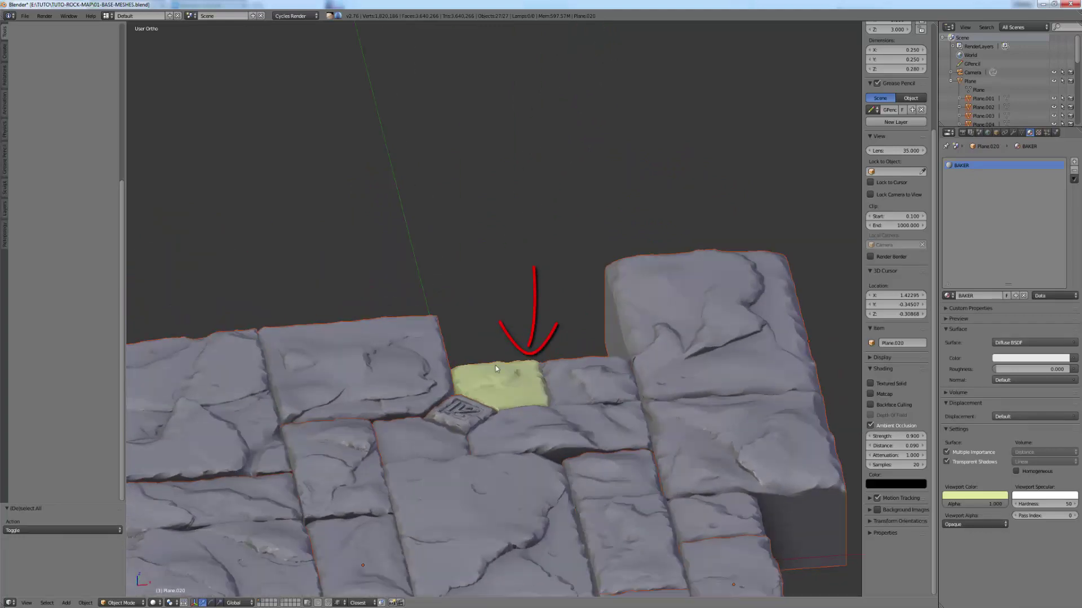
pyautogui.moveTo(531, 413); pyautogui.dragTo(488, 365, button='middle')
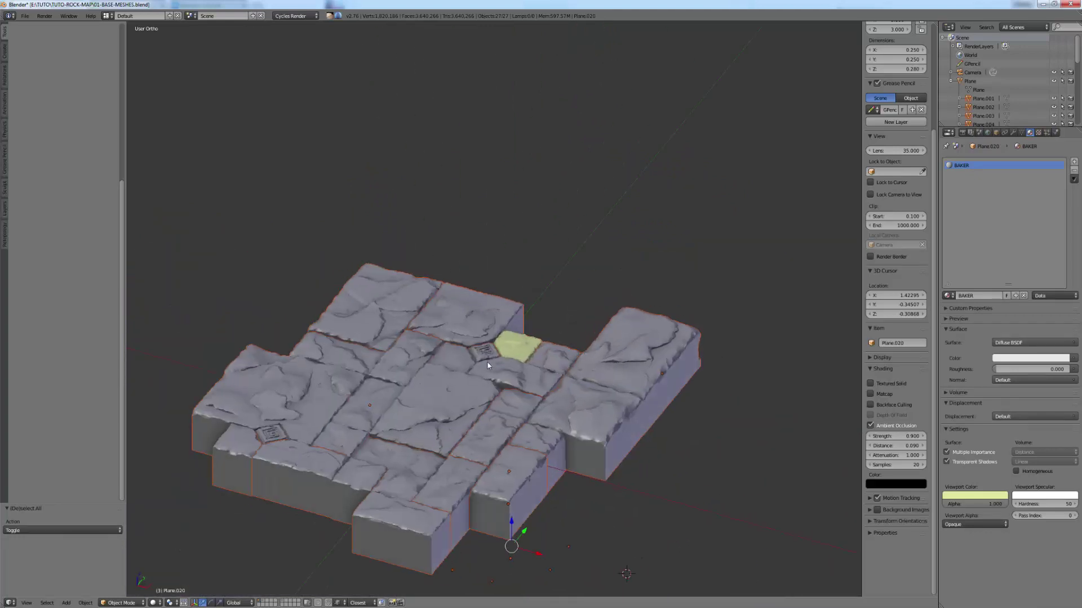
pyautogui.hotkey('ctrl', 'l')
pyautogui.click(481, 358)
# Step: Set the origin of every selected floor block to its geometry
pyautogui.moveTo(479, 372); pyautogui.dragTo(397, 285, button='middle')
pyautogui.moveTo(516, 488); pyautogui.dragTo(605, 331, button='middle')
pyautogui.hotkey('shift', 'ctrl', 'alt', 'c')
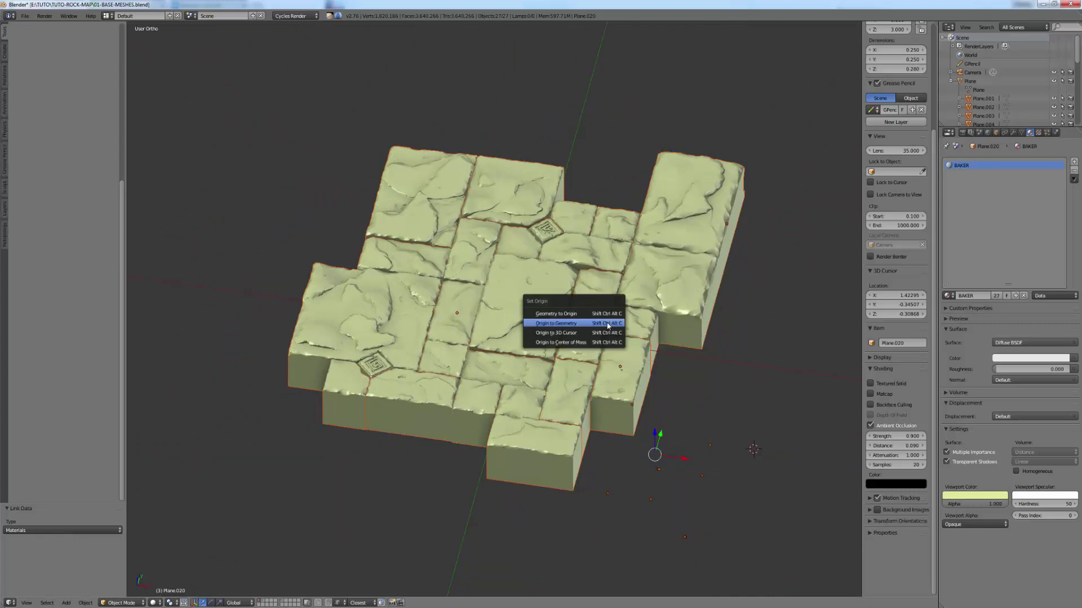
pyautogui.click(607, 326)
# Step: Examine the floor blocks from above and through the camera to check the tiling layout against the frame
pyautogui.moveTo(619, 328); pyautogui.dragTo(641, 194, button='middle')
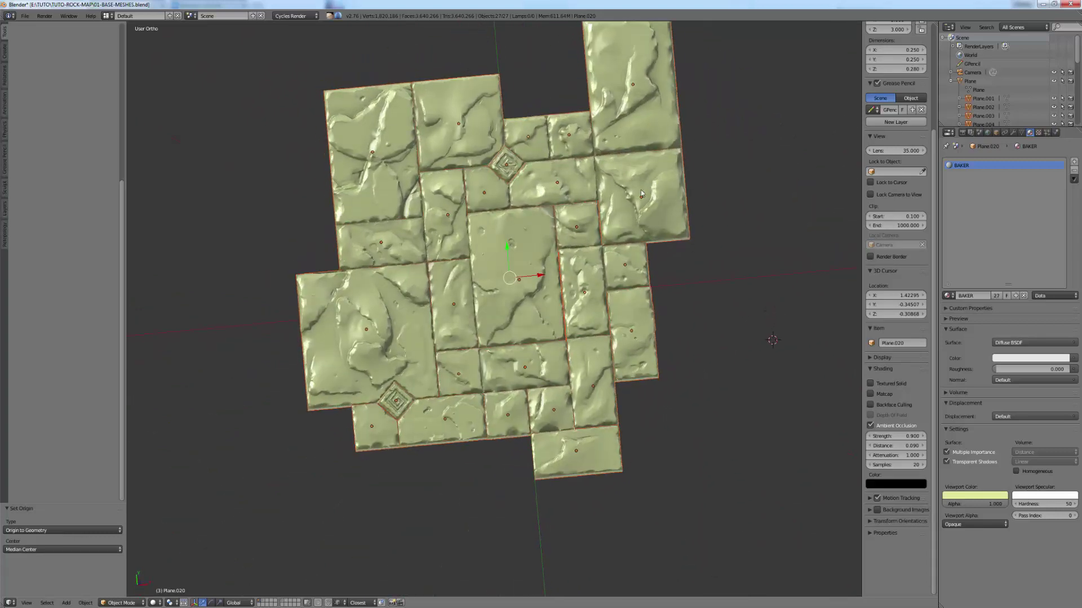
pyautogui.moveTo(607, 329); pyautogui.dragTo(512, 336, button='middle')
pyautogui.press('KP_0')
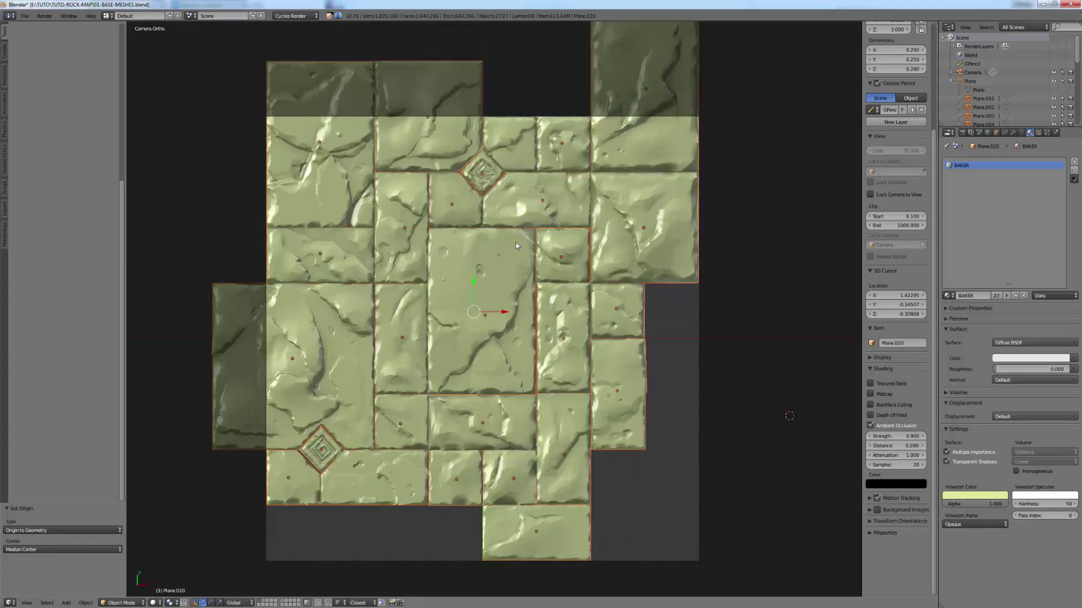
pyautogui.scroll(2, 528, 434)
pyautogui.scroll(-2, 519, 437)
pyautogui.scroll(2, 506, 464)
pyautogui.keyDown('shift'); pyautogui.moveTo(484, 477); pyautogui.dragTo(561, 415, button='middle'); pyautogui.keyUp('shift')
pyautogui.scroll(-4, 562, 416)
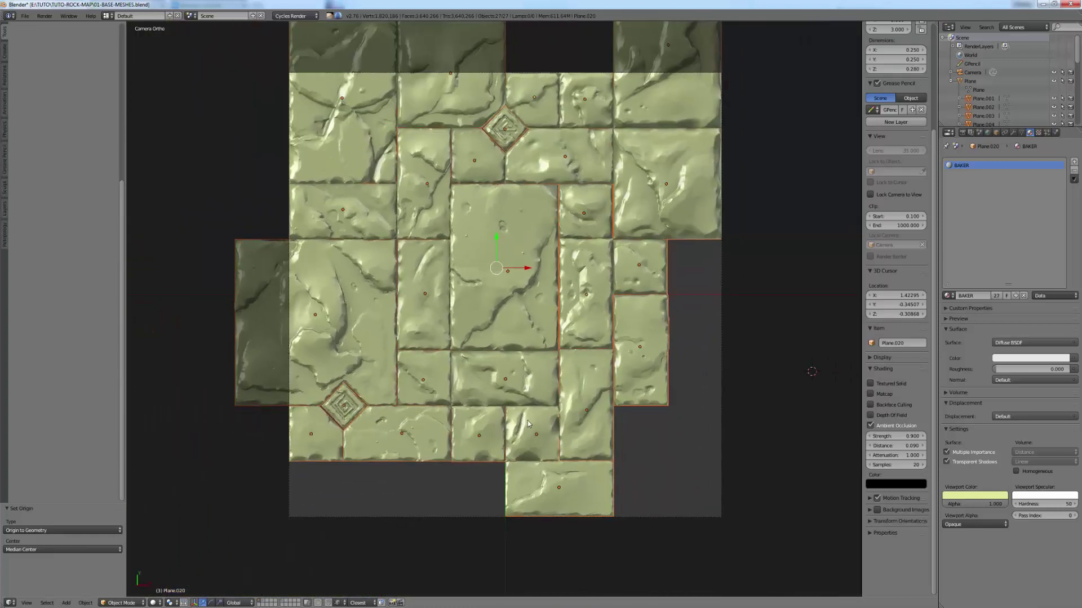